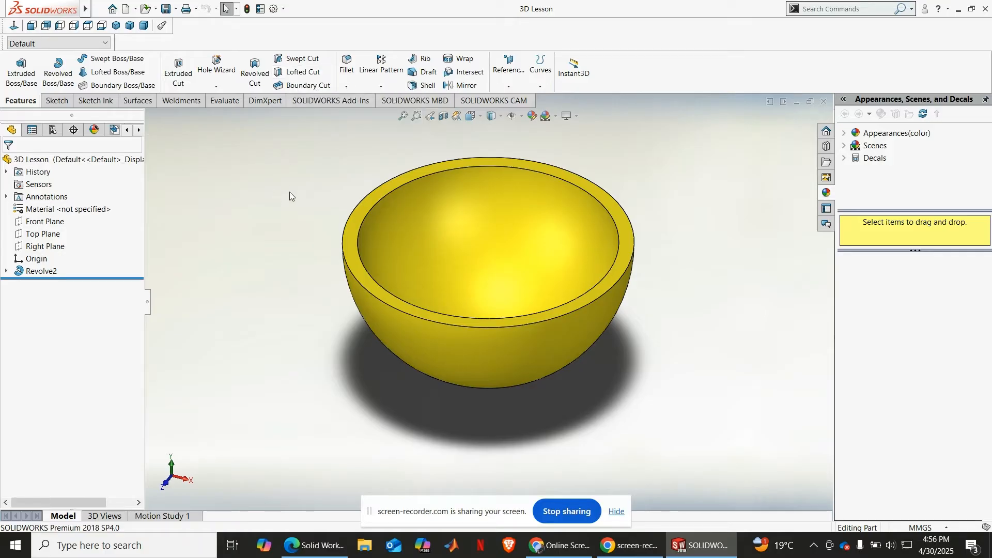
Step: Delete the revolved bowl feature and its leftover profile sketch from the part
click(34, 271)
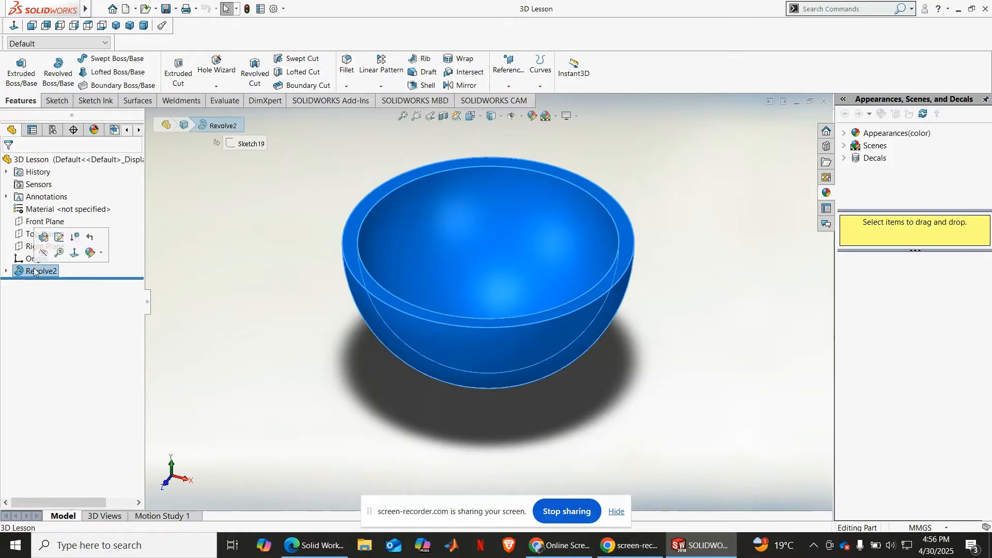
right_click(34, 271)
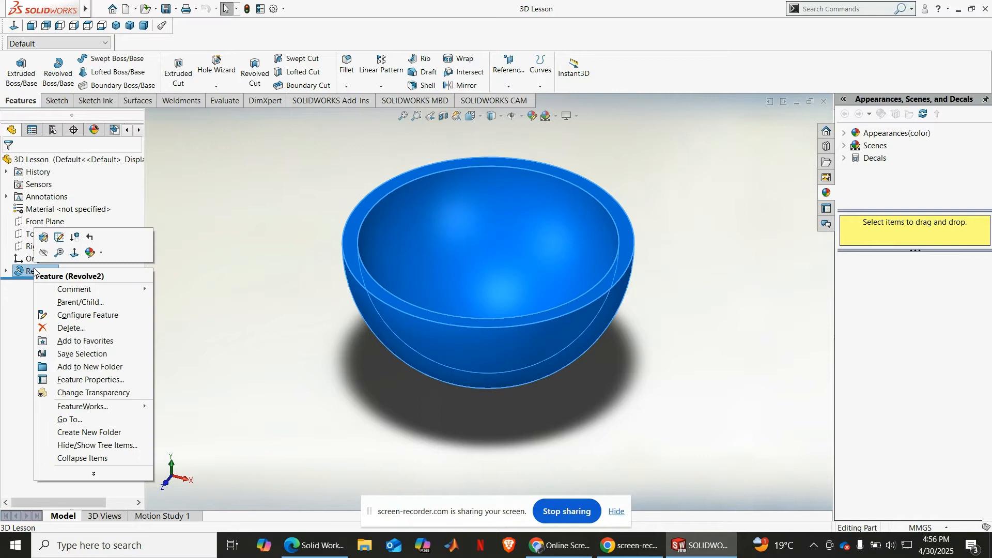
click(74, 328)
key(Return)
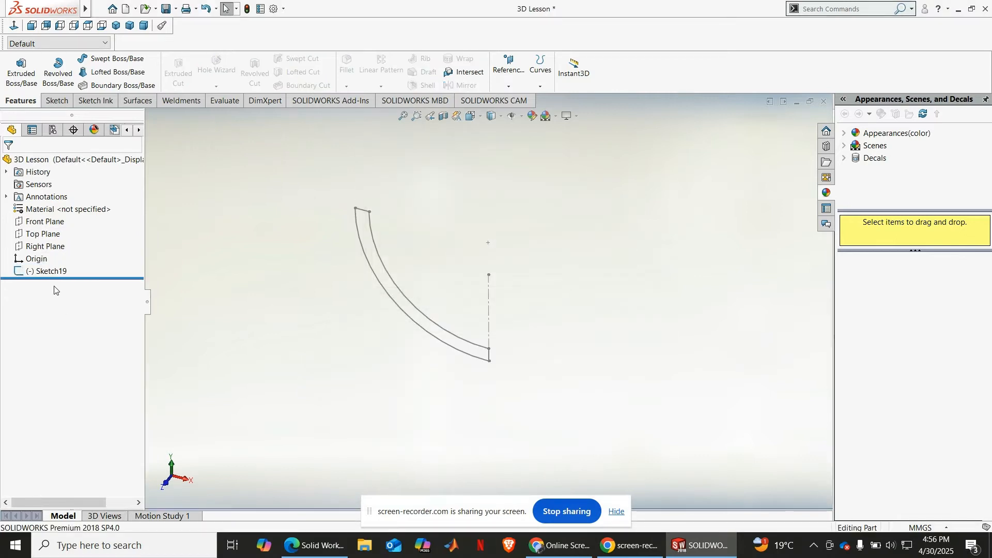
click(50, 273)
right_click(48, 271)
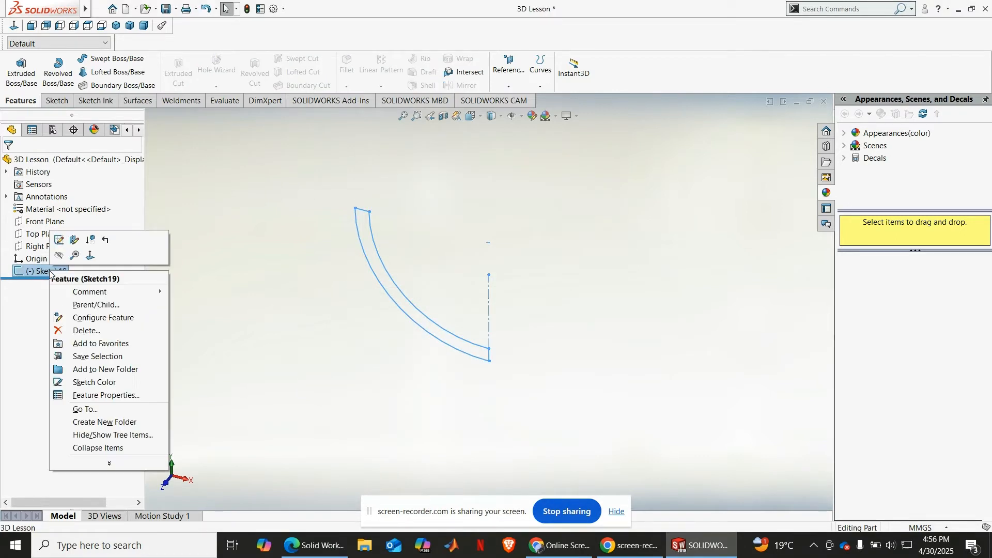
click(88, 330)
key(Return)
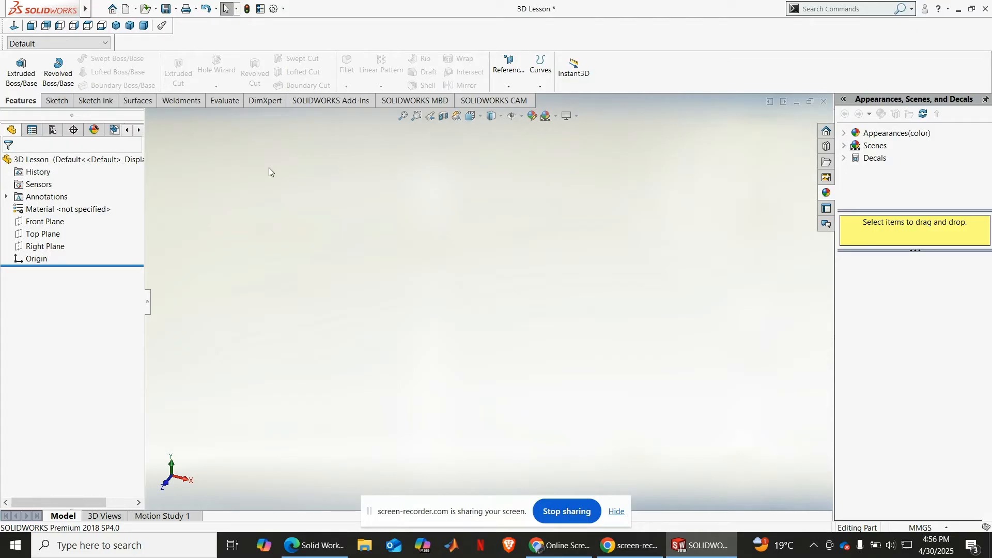
Step: Sketch a circle of about 12.5 mm radius centred on the origin on the Top Plane
click(42, 234)
click(48, 219)
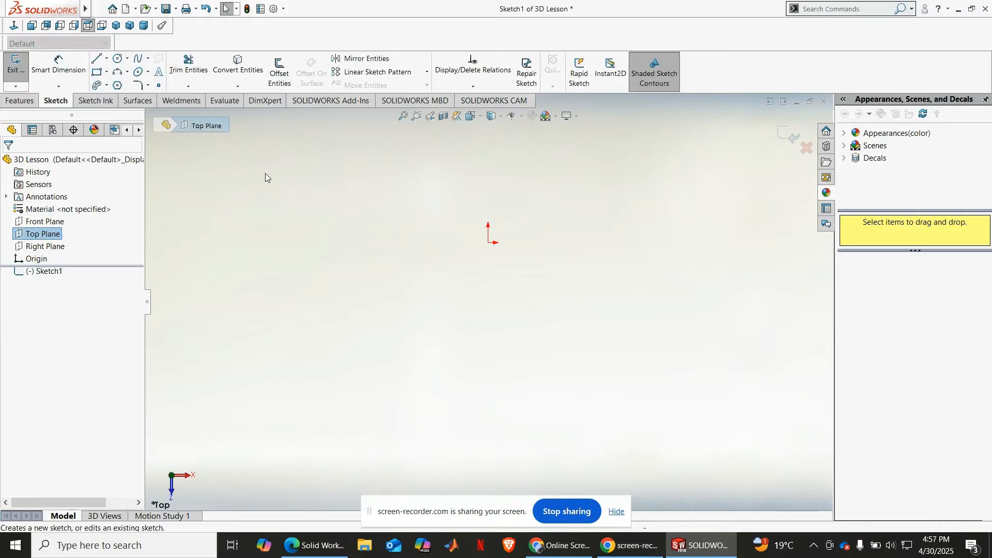
click(118, 58)
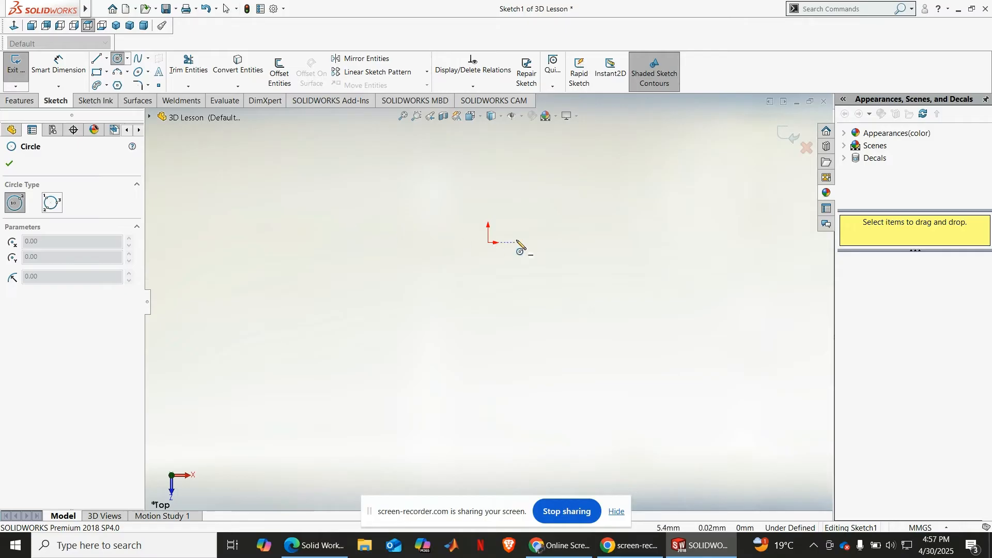
click(488, 241)
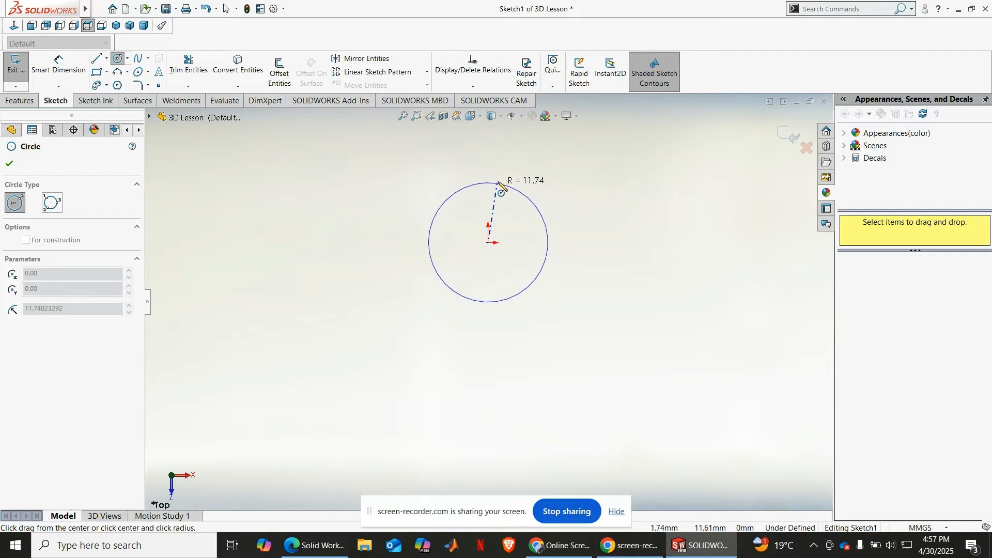
click(533, 196)
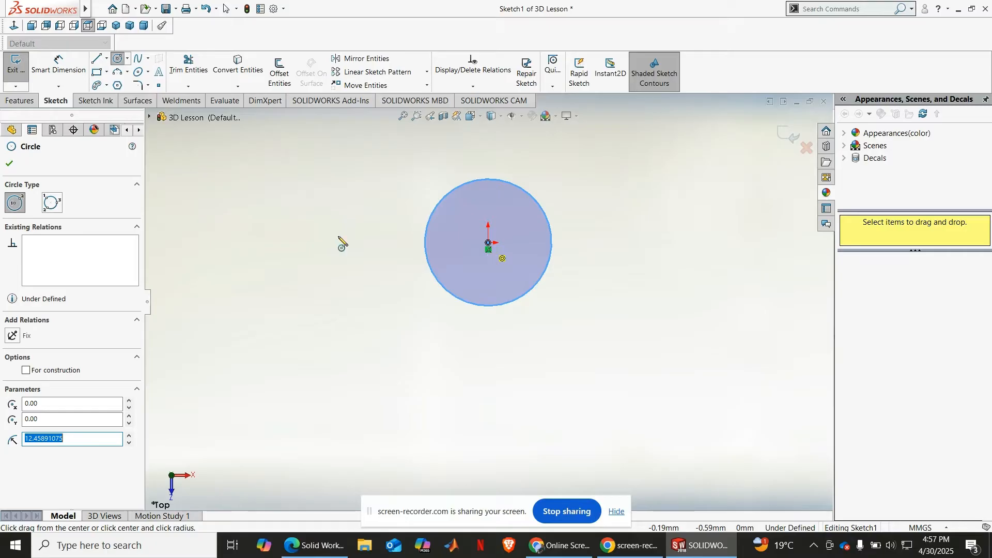
Step: Dimension the circle's diameter to 30 mm and exit the sketch
click(426, 243)
click(375, 245)
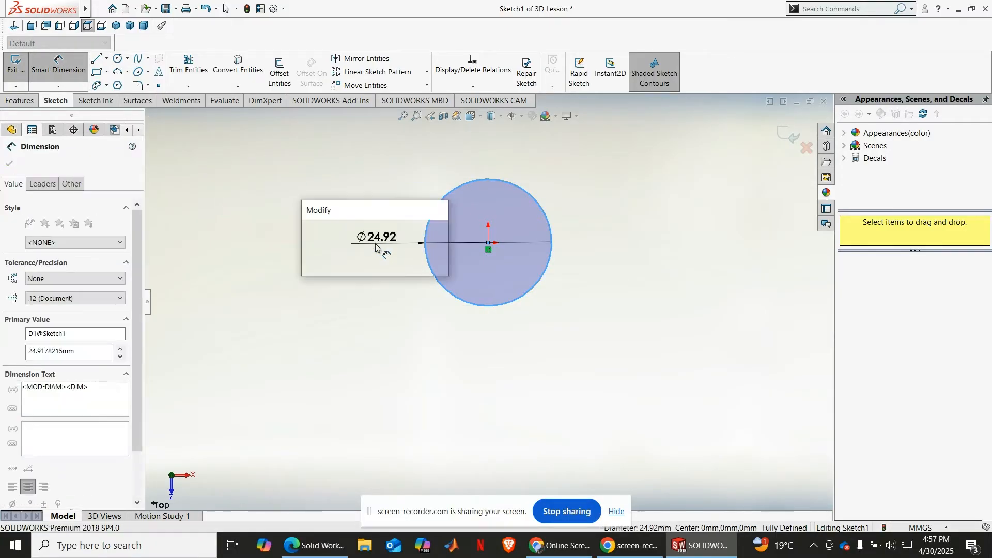
text(30)
key(Return)
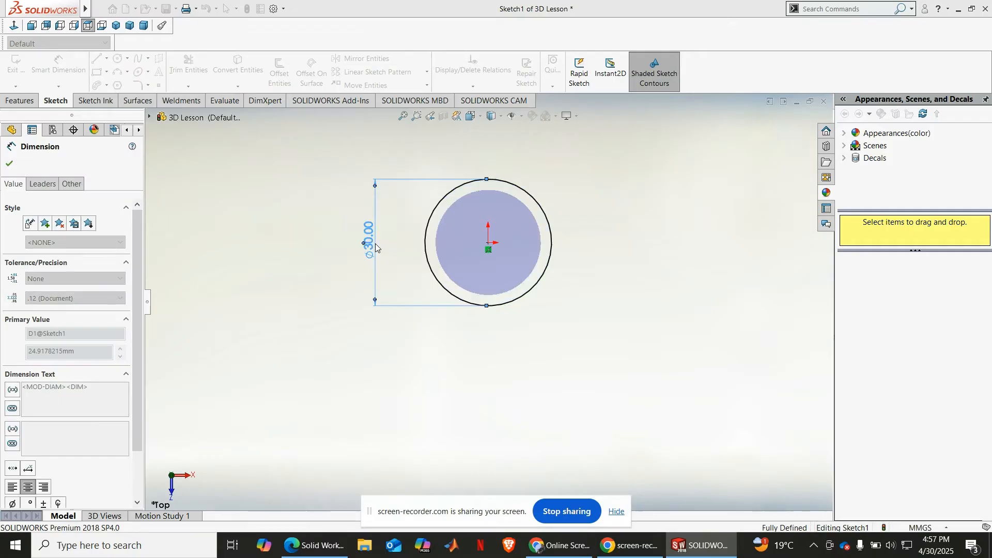
click(9, 165)
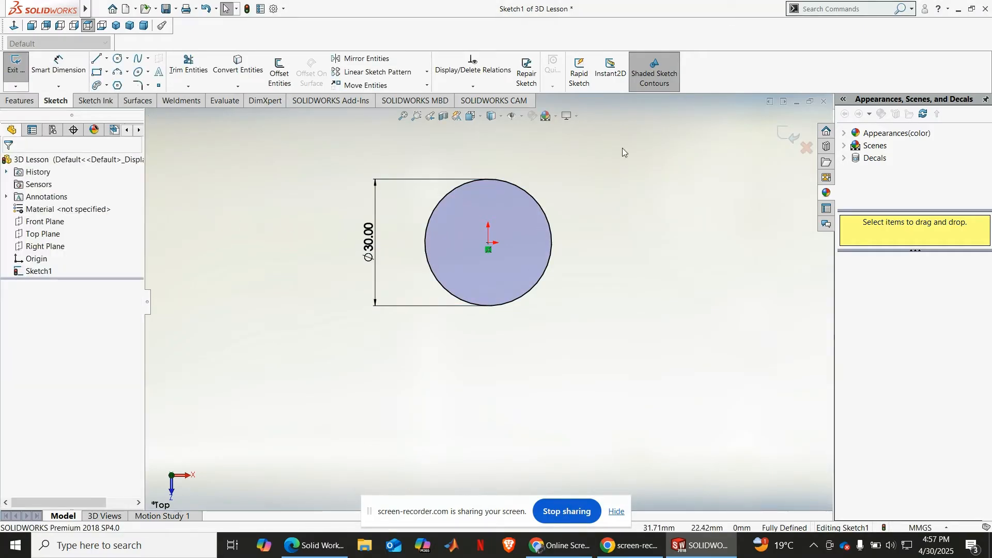
click(788, 132)
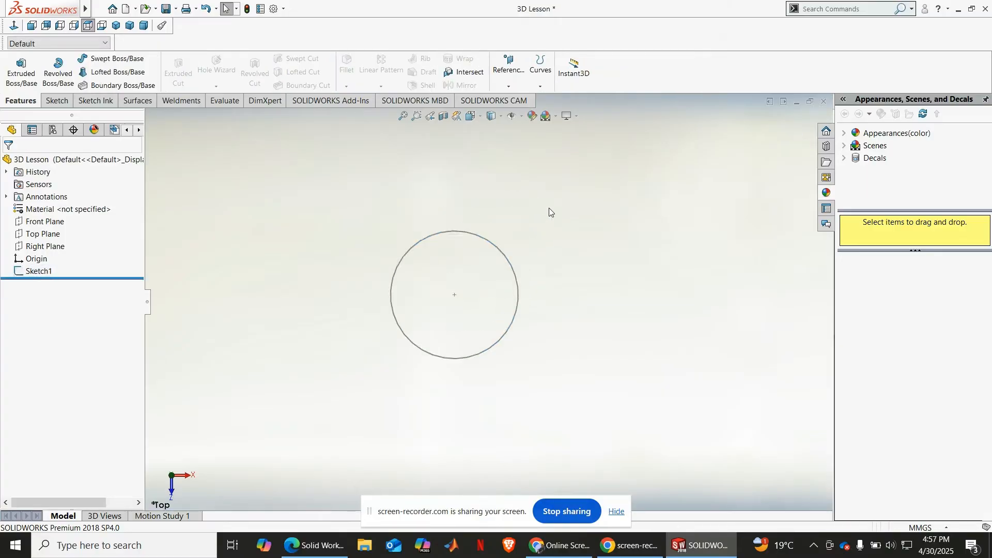
Step: On the Front Plane, sketch a 3 Point Arc of about 41 mm radius rising from the origin to about (58, 35), and exit the sketch
click(45, 221)
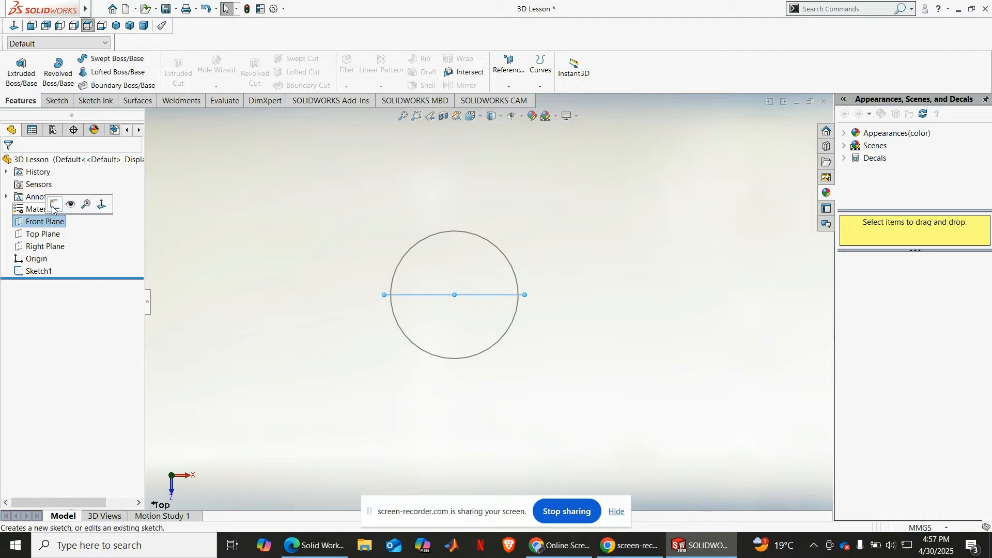
click(53, 206)
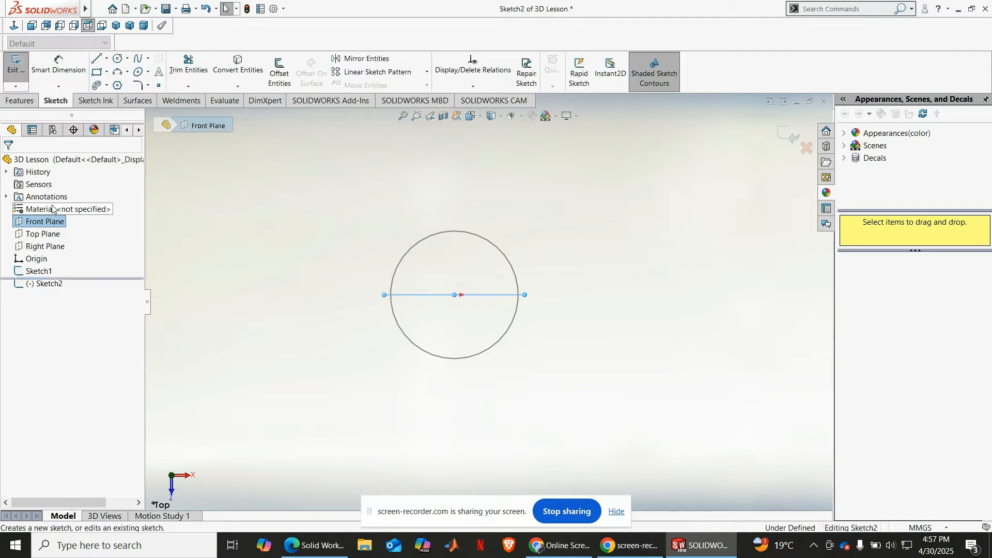
click(15, 25)
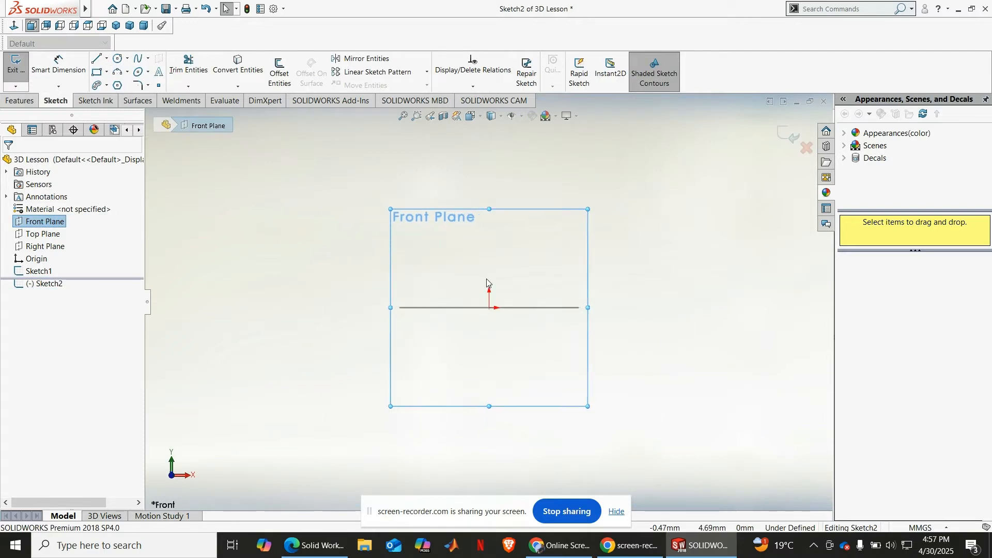
scroll(486, 279, up, 2)
scroll(510, 212, down, 4)
scroll(505, 243, up, 4)
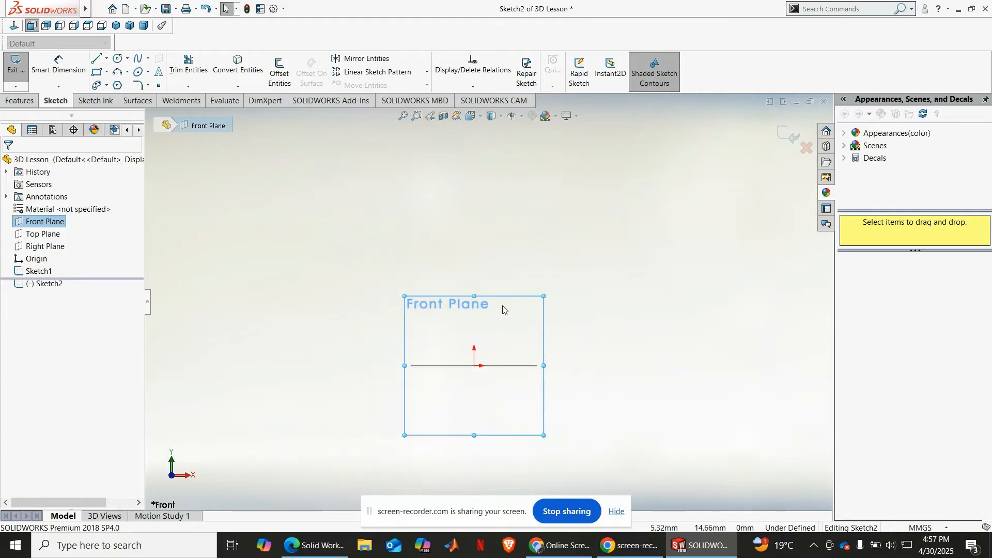
click(119, 72)
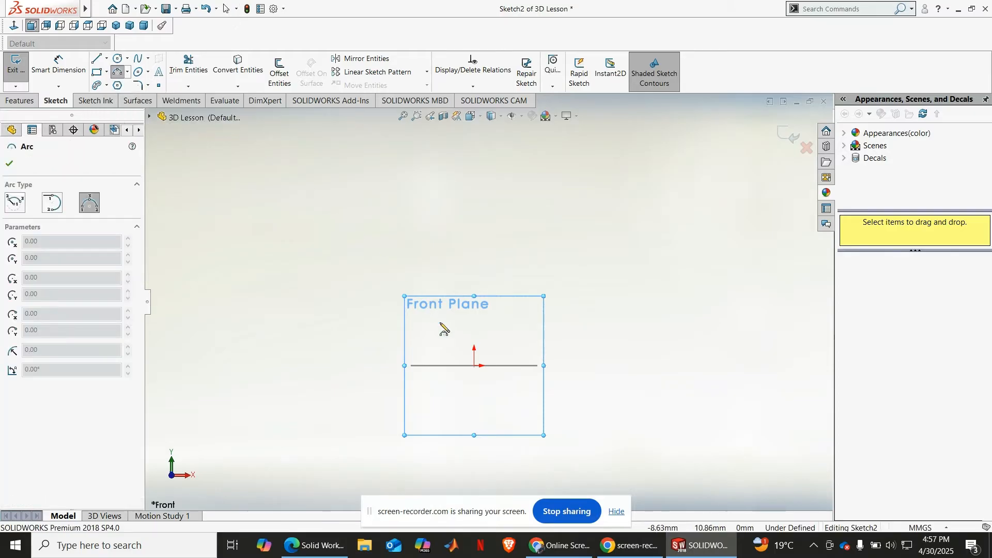
click(473, 366)
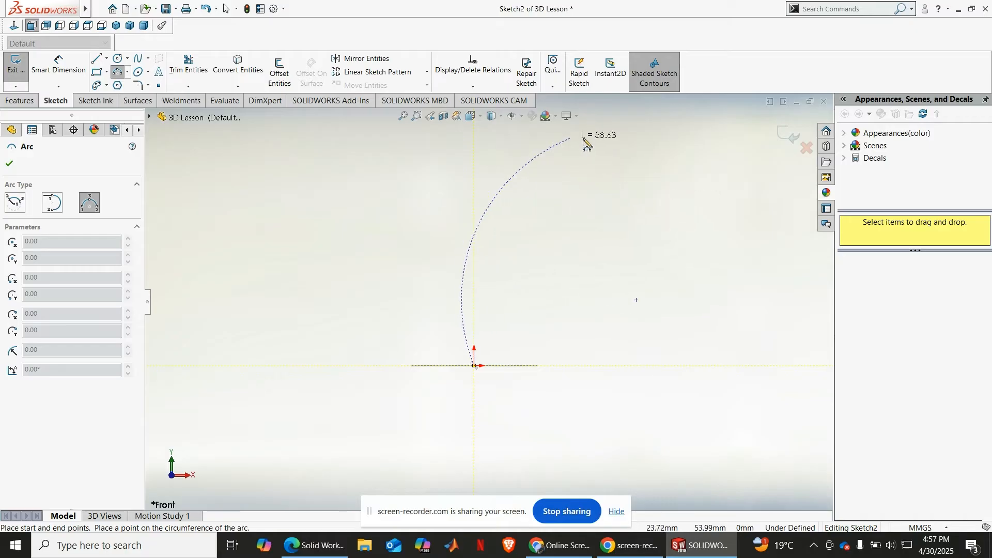
click(718, 217)
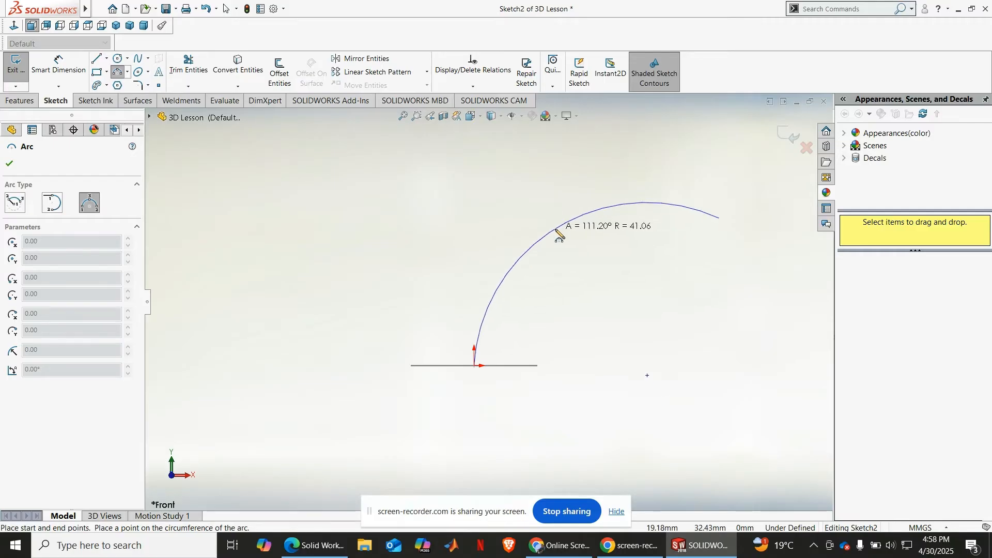
click(558, 232)
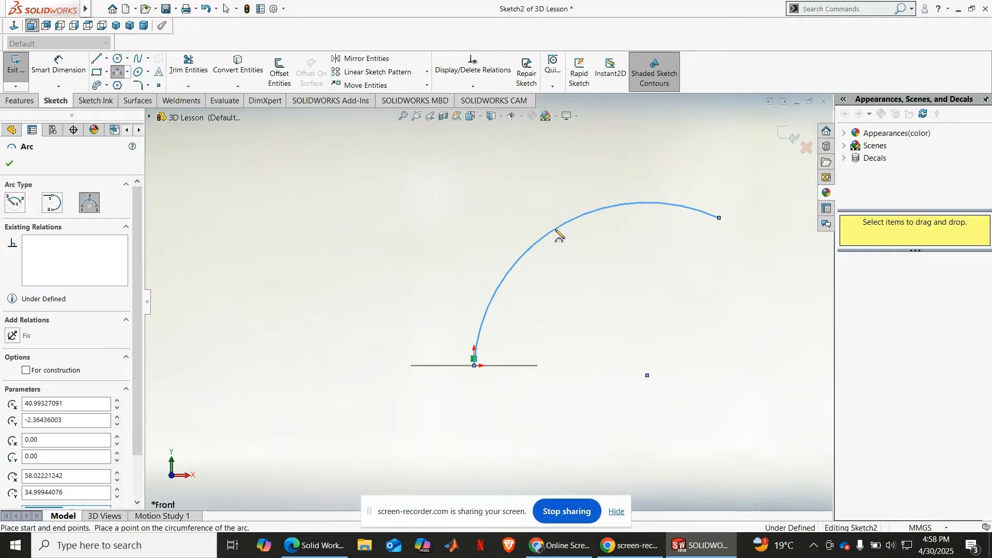
click(9, 163)
mouse_move(311, 254)
middle_down()
mouse_move(308, 285)
mouse_move(401, 286)
middle_up()
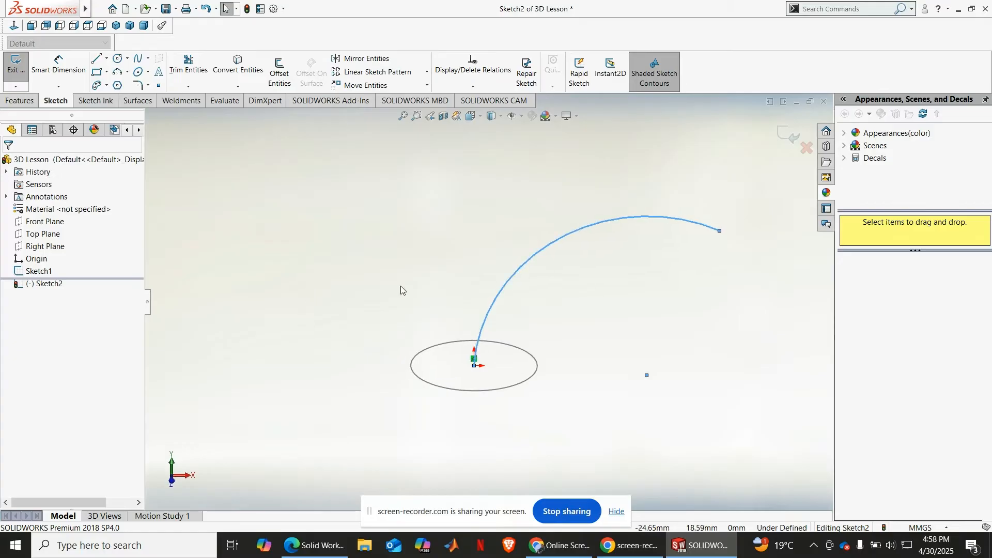
click(420, 268)
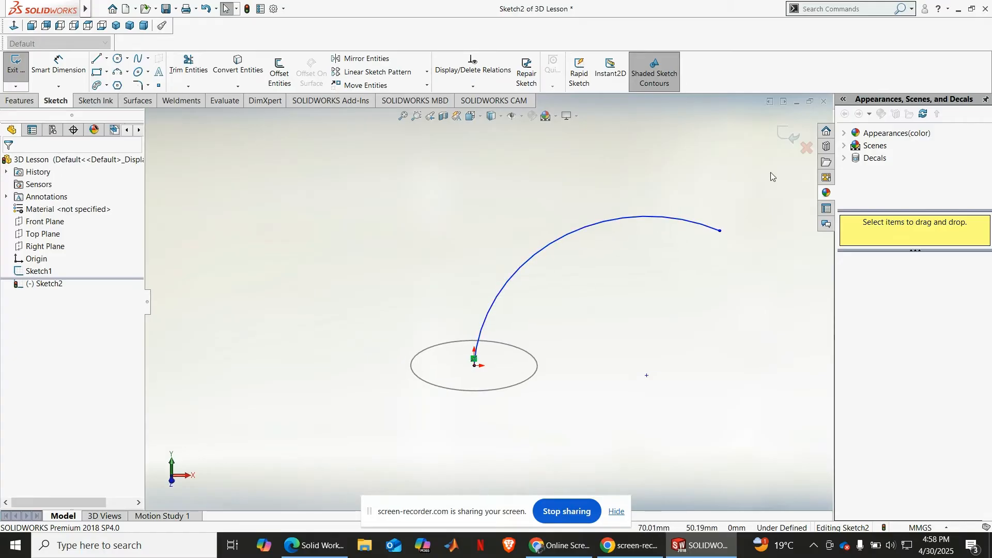
click(785, 134)
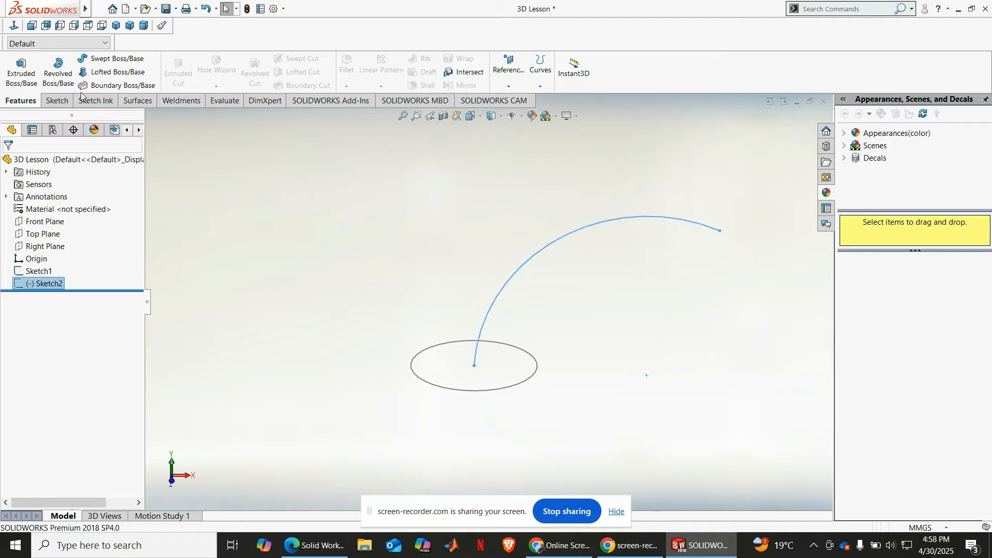
Step: Set up a Swept Boss/Base with the circle sketch as profile and the arc sketch reselected as path
click(106, 59)
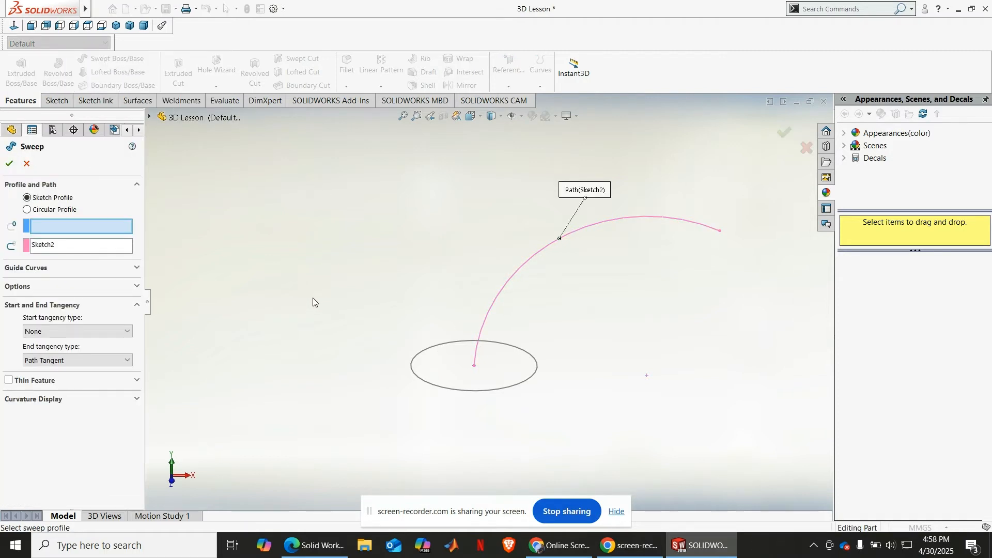
click(66, 226)
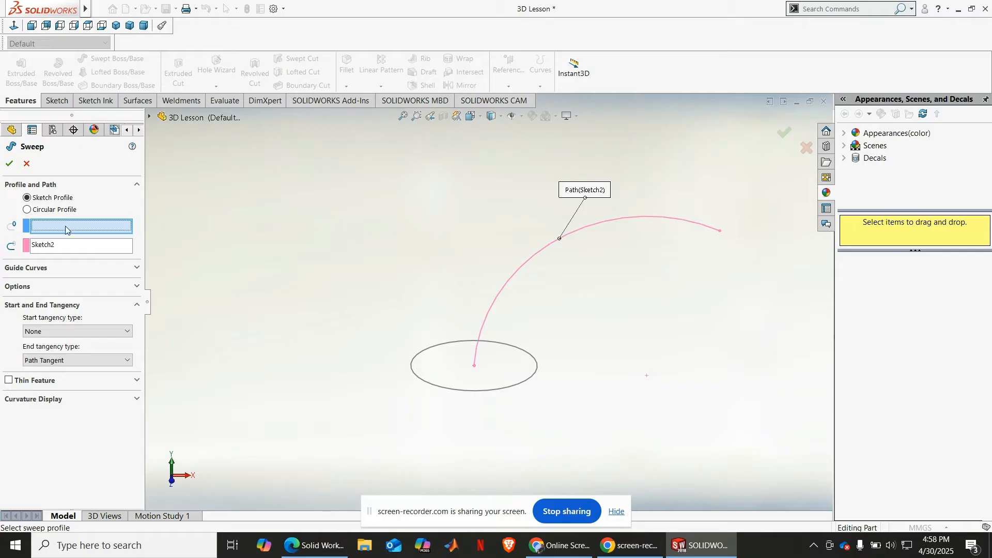
click(432, 388)
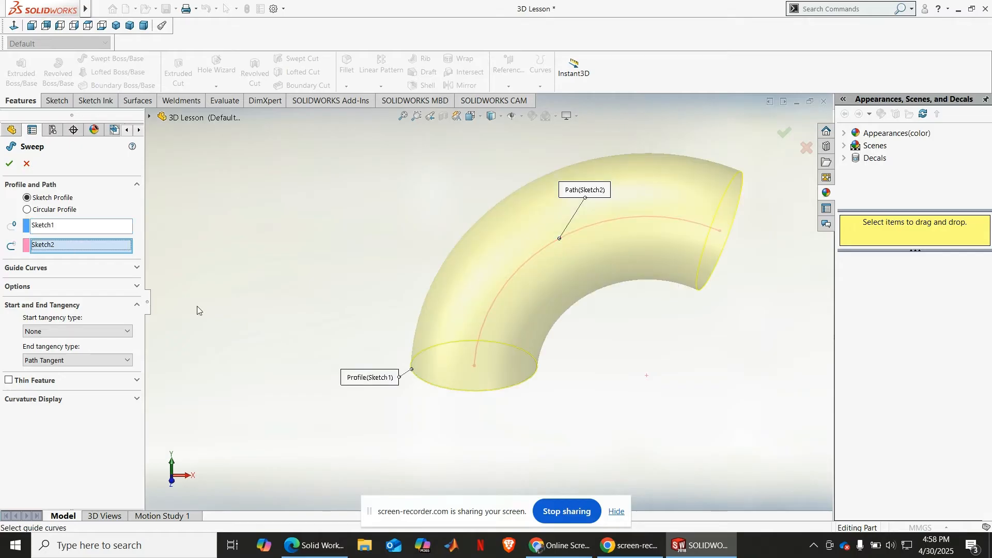
click(65, 247)
key(Delete)
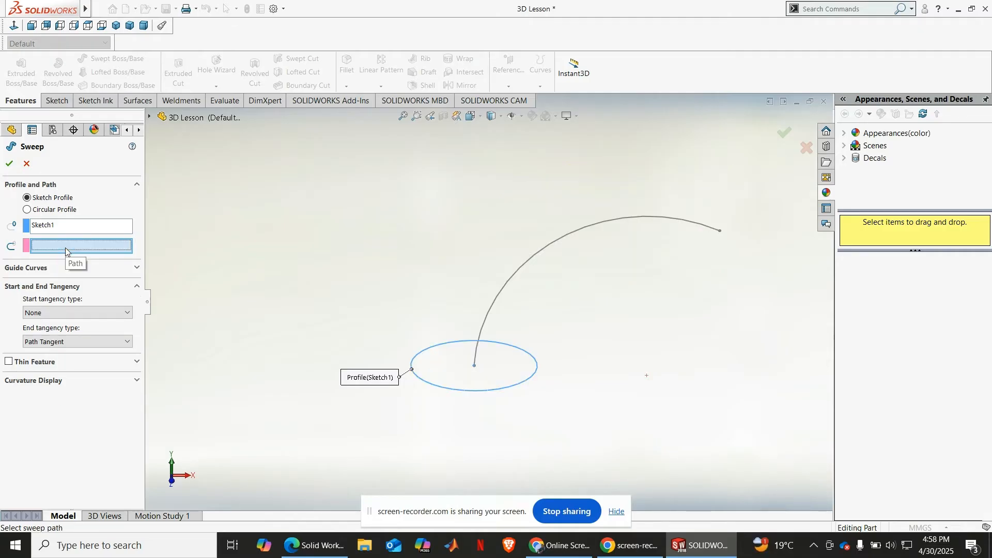
click(513, 281)
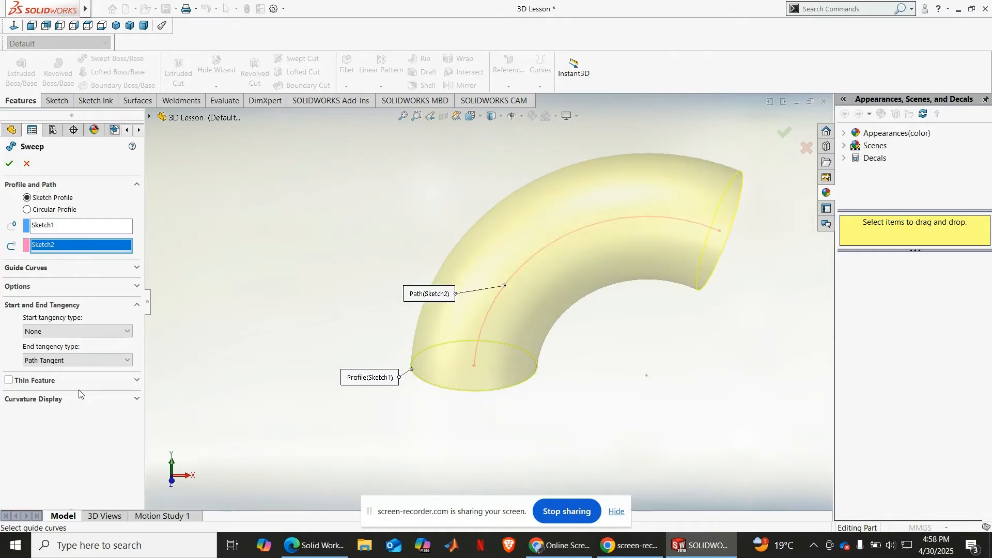
Step: Preview the sweep as a one-direction thin feature 1 mm thick, and turn the thin option off again
middle_drag(380, 395, 315, 346)
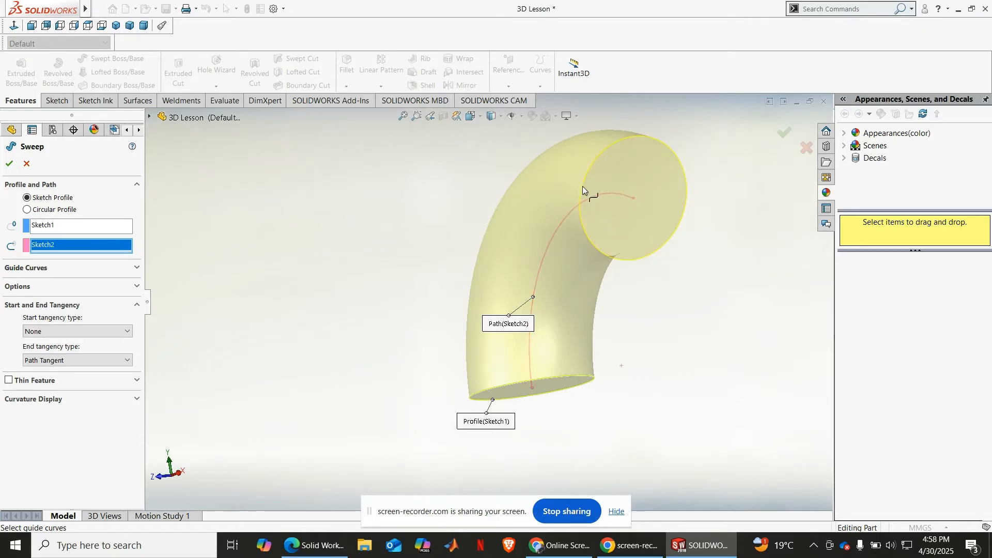
click(9, 381)
scroll(651, 132, down, 4)
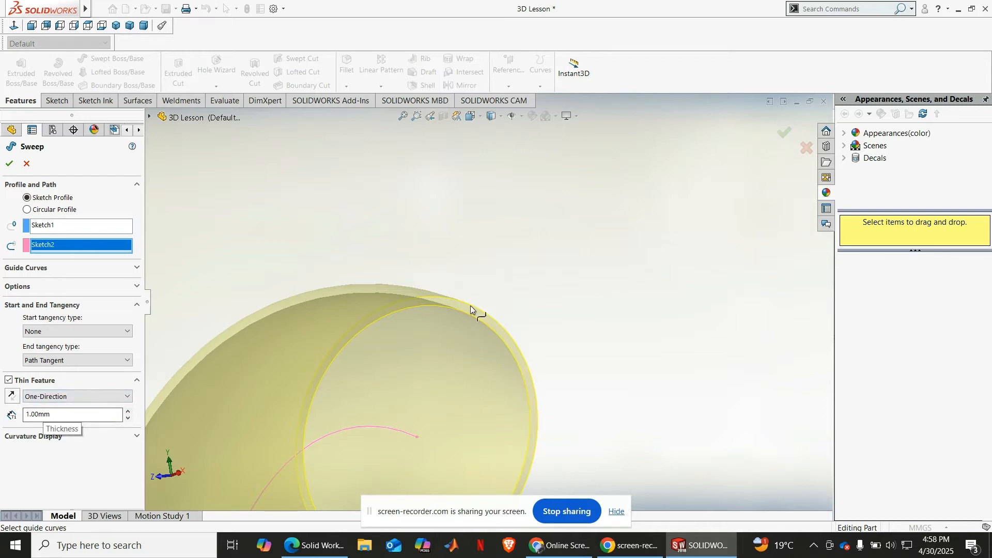
scroll(462, 285, up, 3)
scroll(463, 287, up, 2)
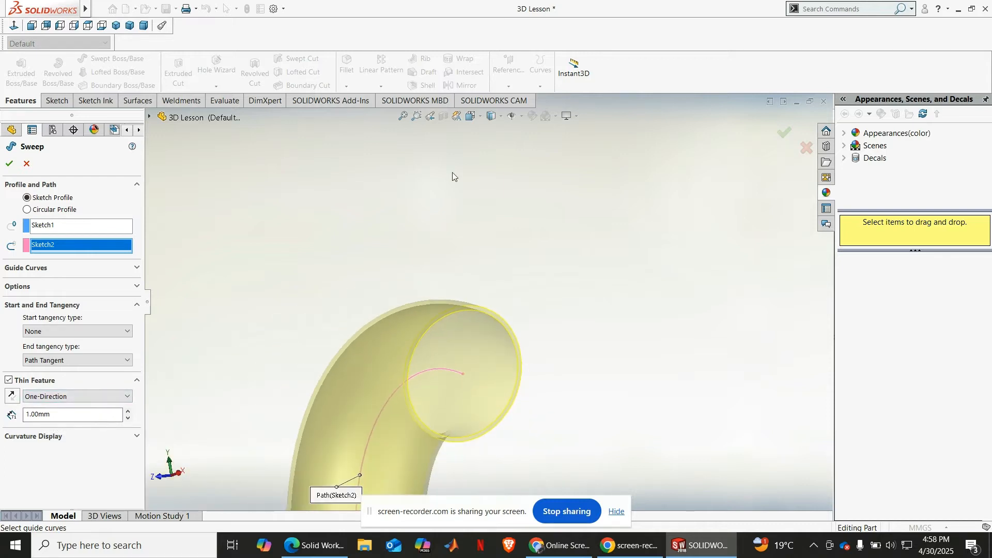
click(403, 117)
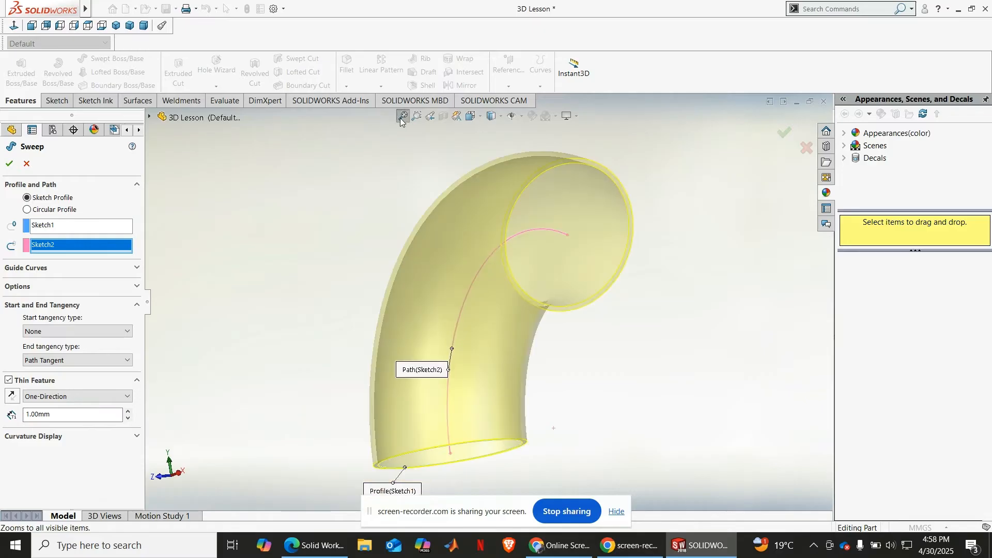
click(9, 380)
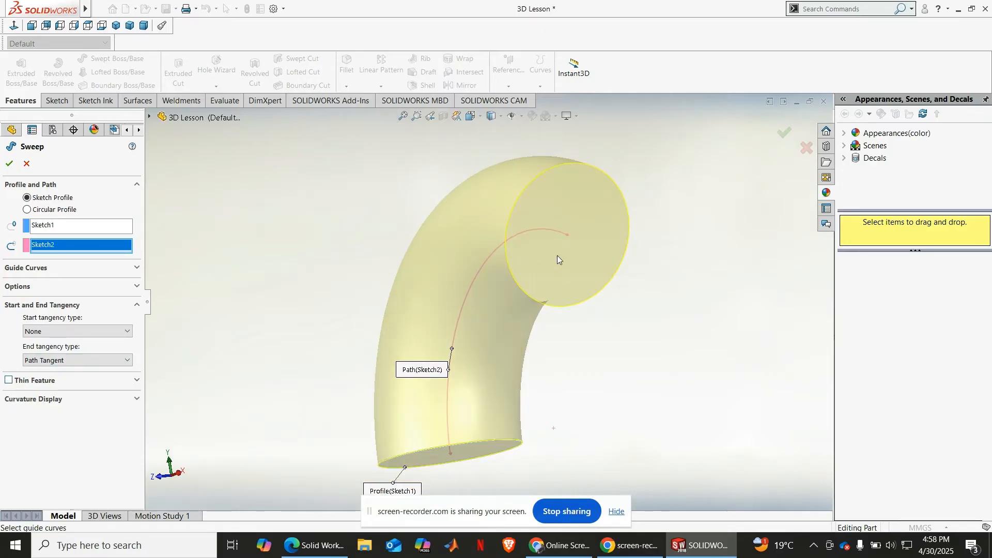
Step: Create the solid sweep and inspect the curved body from another angle
click(7, 165)
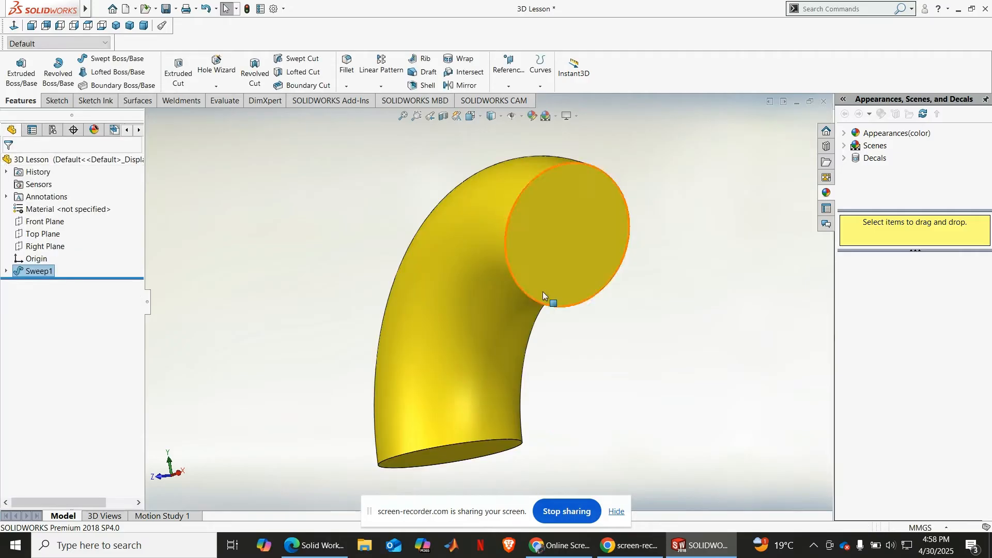
middle_drag(583, 353, 551, 327)
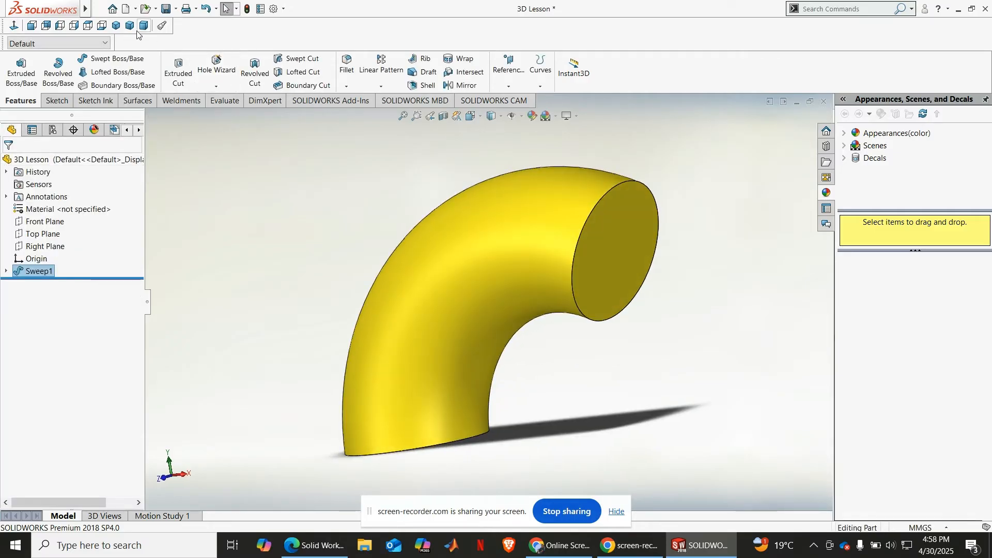
Step: Start a sketch on the swept body's lower end face and draw a circle about 14.5 mm in diameter centred on the origin
click(119, 30)
click(624, 262)
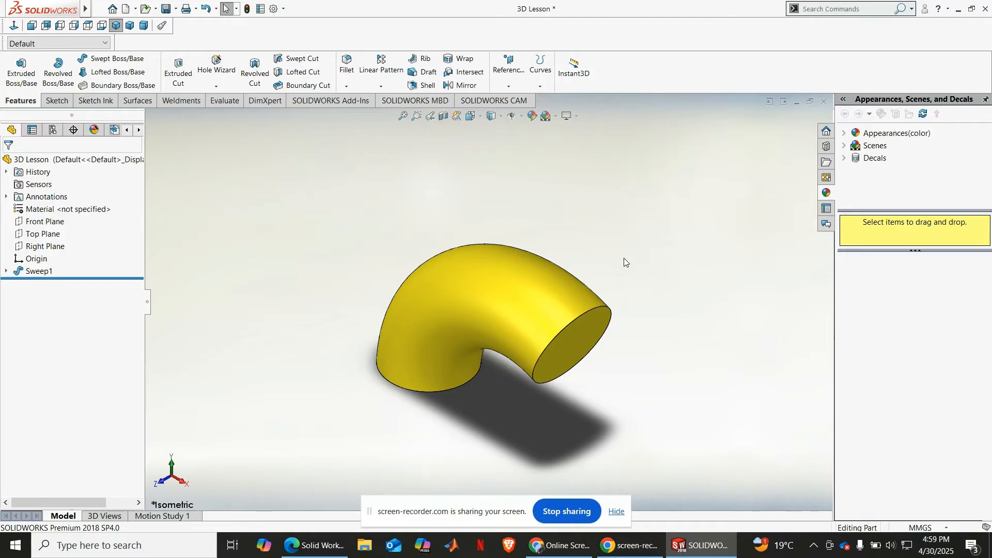
middle_drag(627, 361, 574, 283)
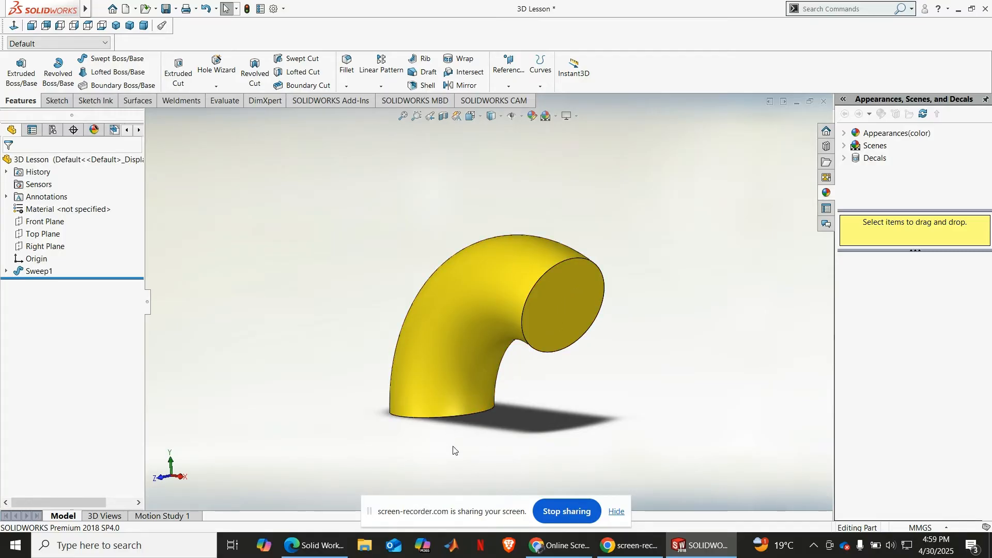
middle_drag(453, 450, 461, 395)
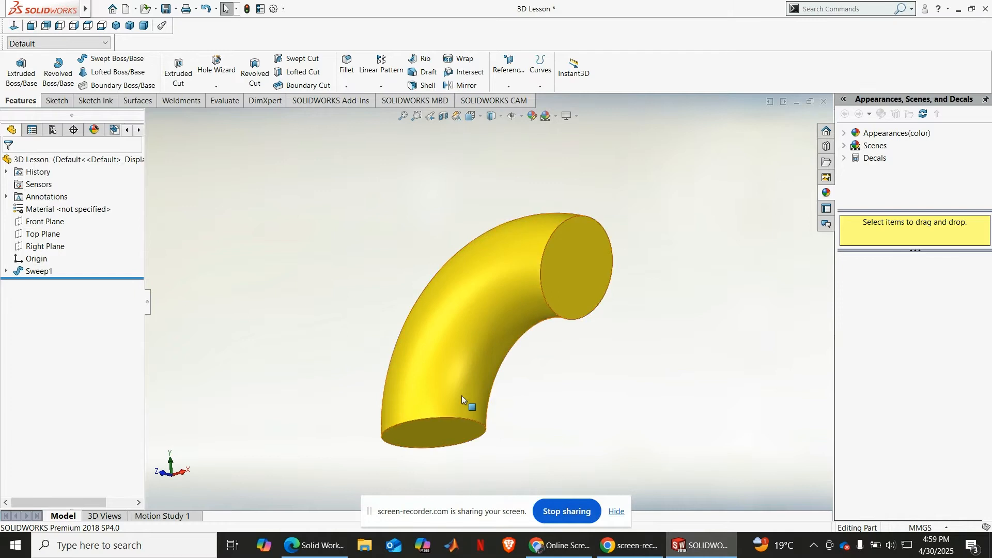
click(451, 429)
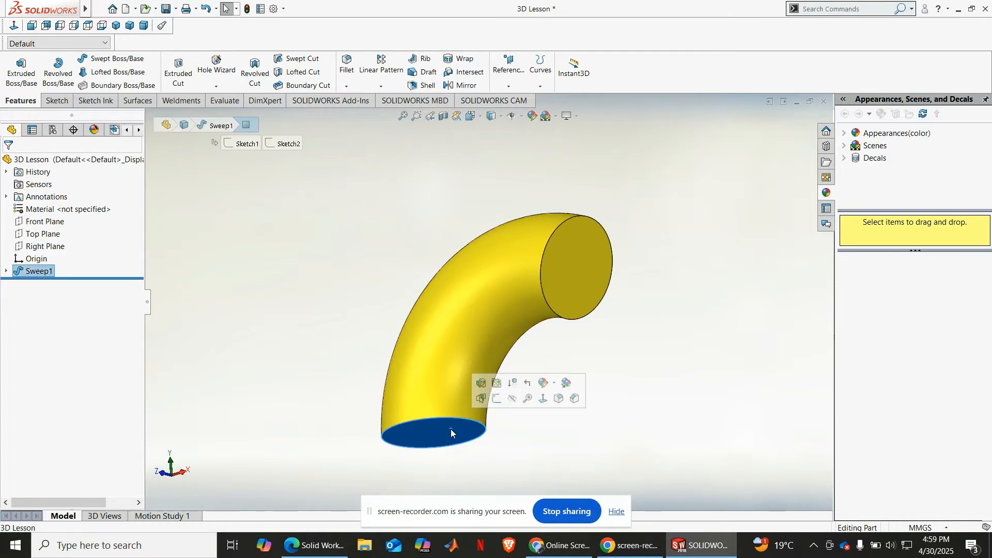
click(497, 404)
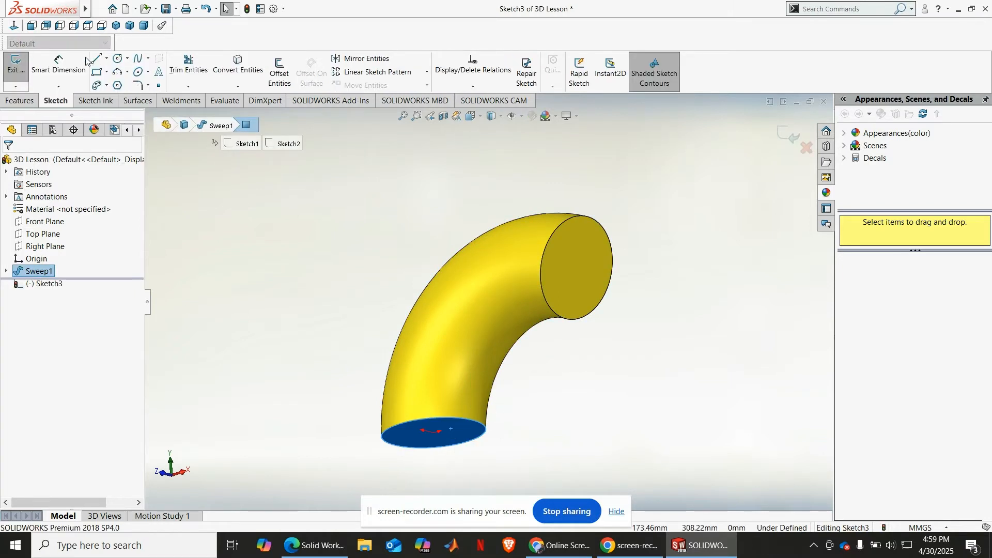
middle_drag(361, 425, 372, 295)
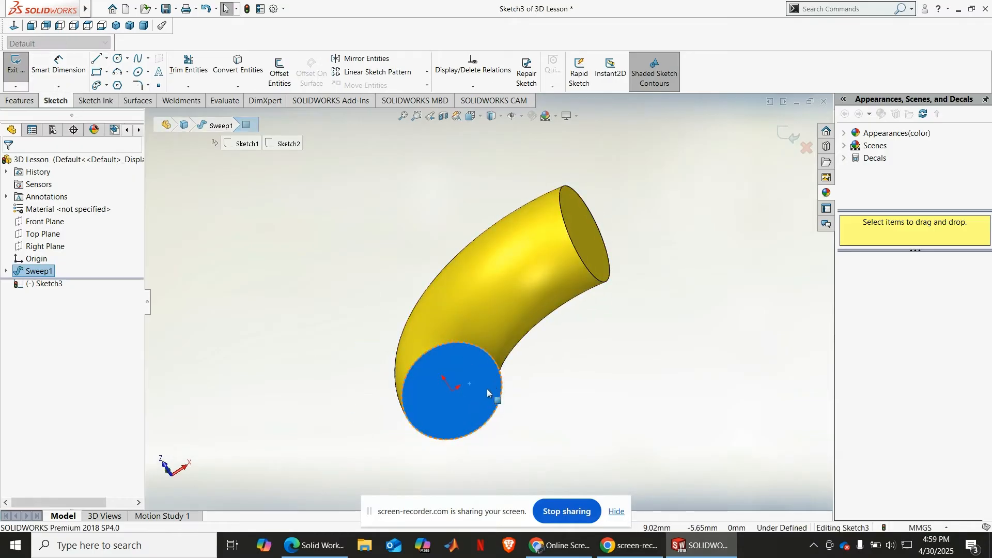
click(101, 26)
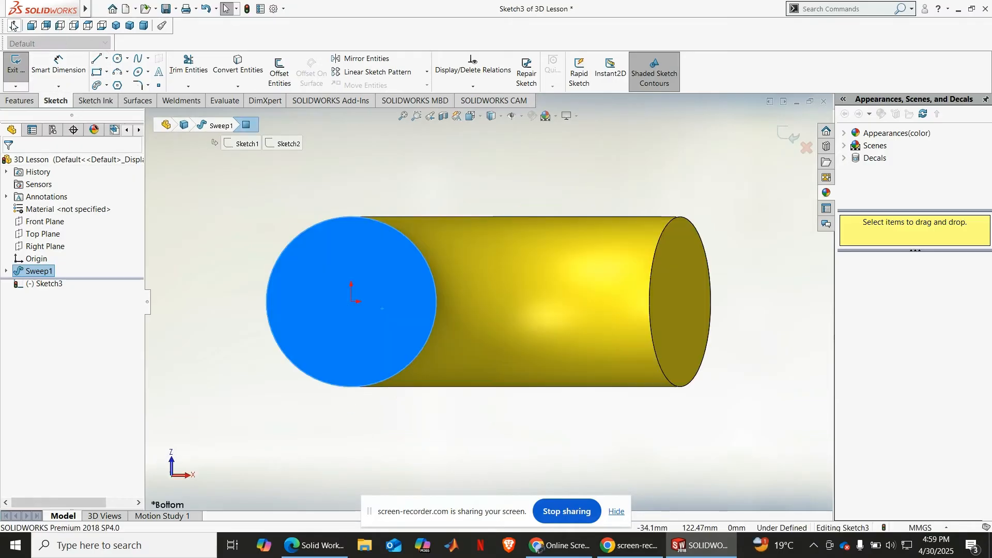
click(118, 58)
click(351, 301)
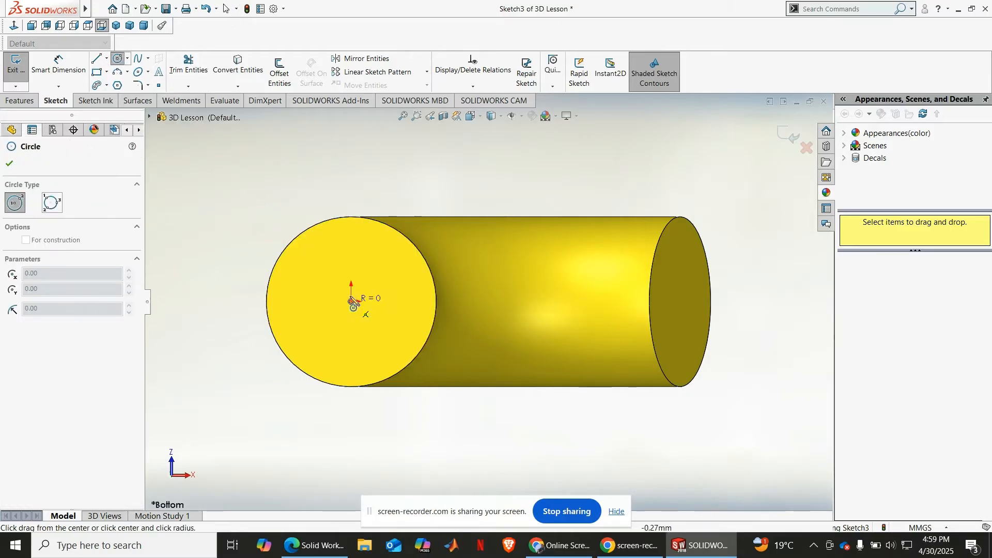
click(352, 260)
Step: Dimension the circle's diameter as 20 mm and exit the sketch
click(59, 82)
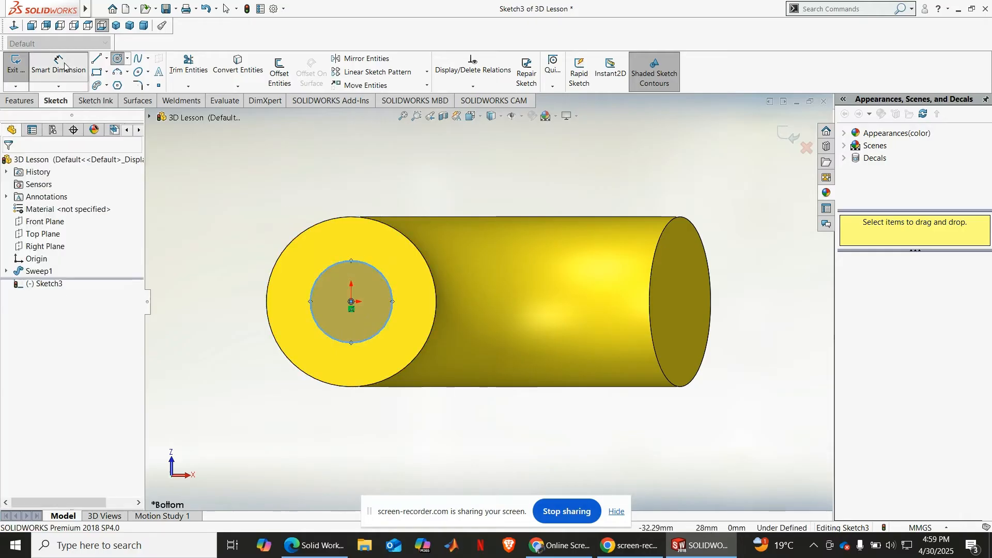
click(315, 289)
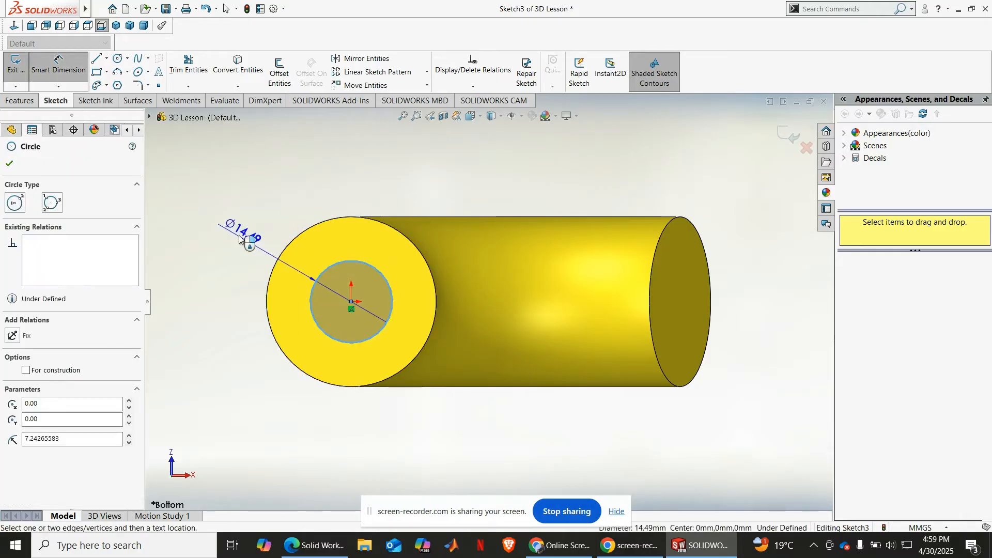
click(241, 233)
text(1)
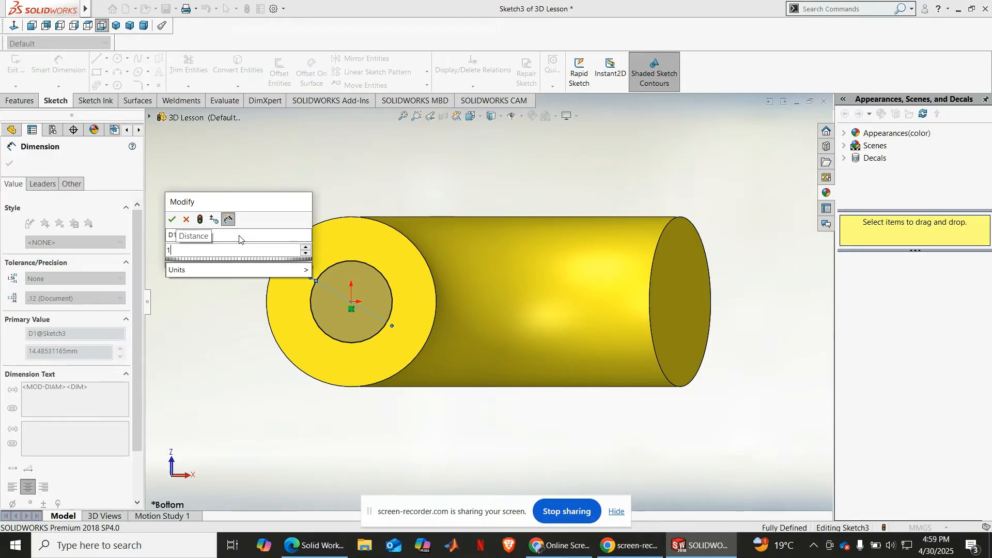
key(BackSpace)
text(20)
key(Return)
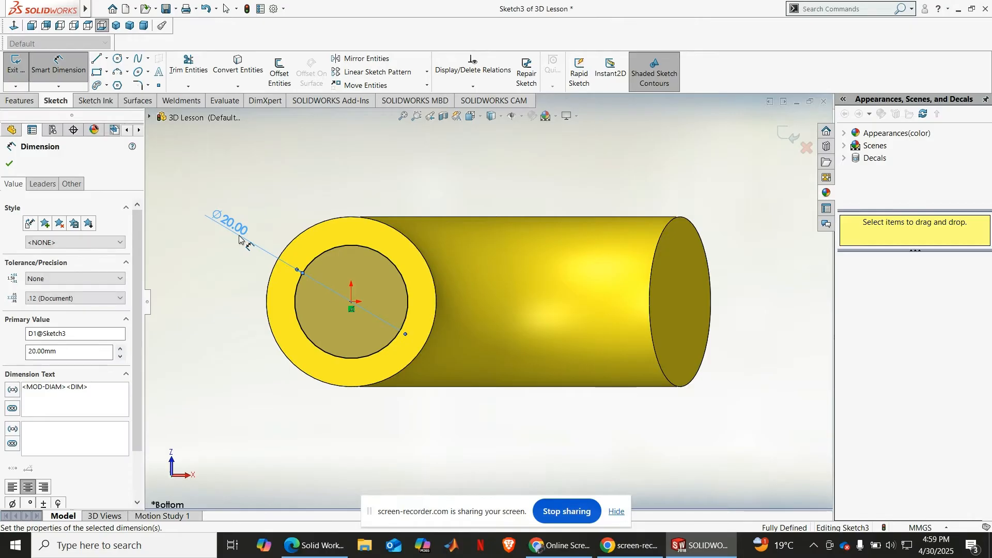
click(4, 164)
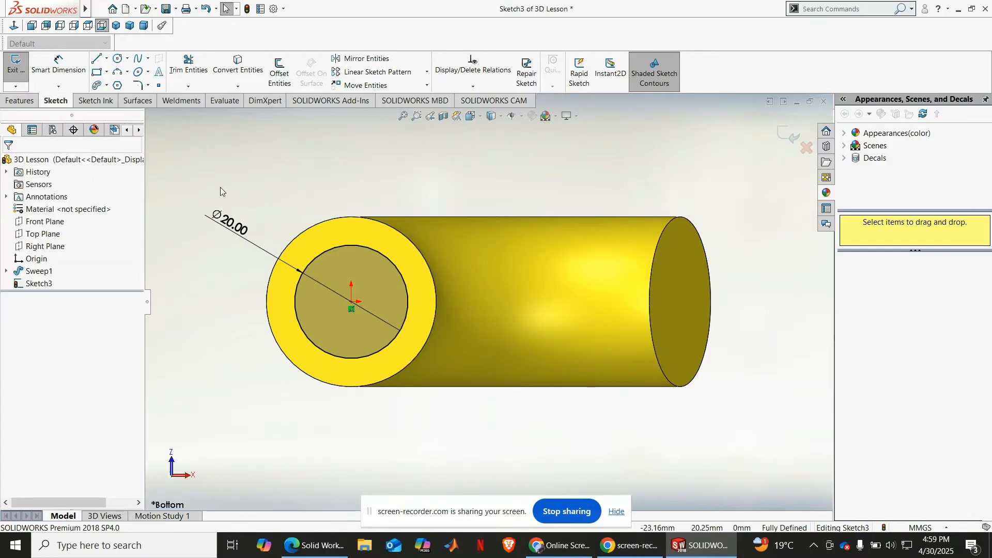
middle_drag(223, 188, 235, 248)
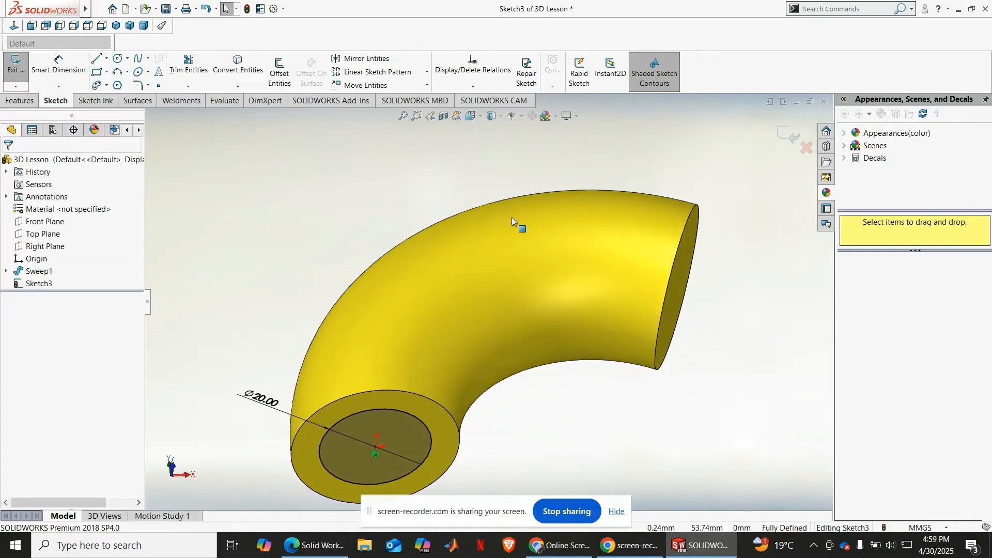
click(788, 133)
Step: Start a new sketch on the Front Plane and orient the view to the front
mouse_move(748, 233)
middle_down()
mouse_move(748, 301)
mouse_move(560, 398)
mouse_move(556, 449)
mouse_move(575, 462)
mouse_move(542, 458)
middle_up()
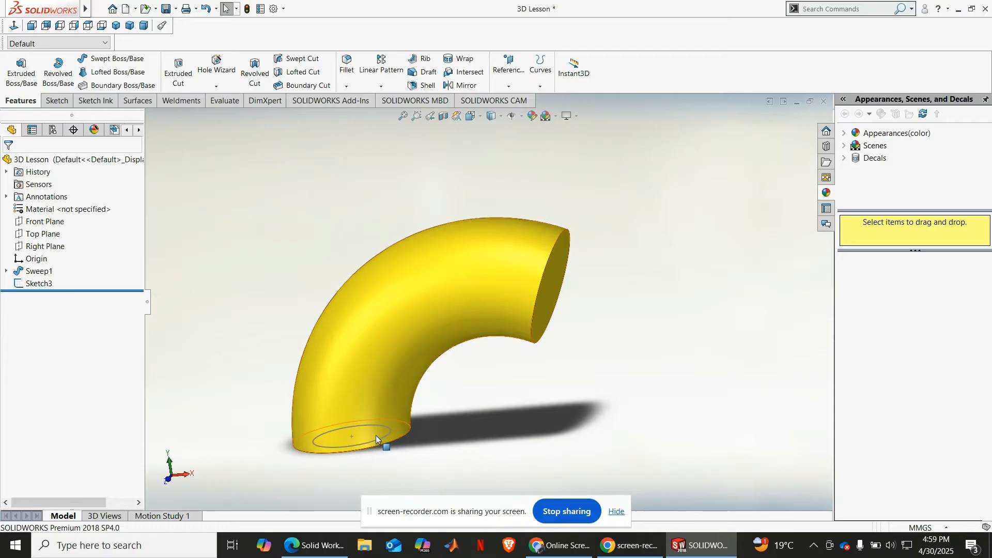
middle_drag(366, 425, 372, 377)
scroll(371, 370, down, 5)
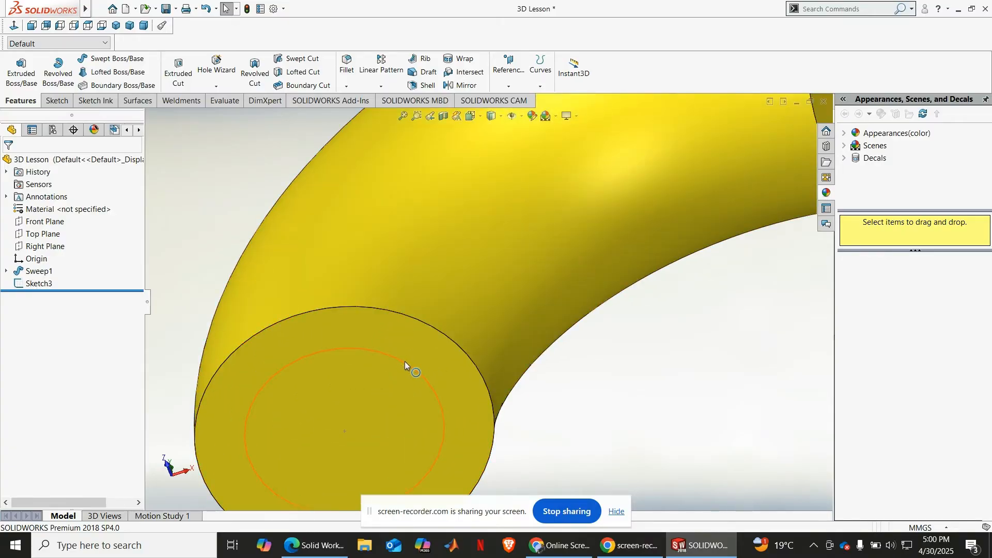
key(f)
middle_drag(376, 270, 411, 337)
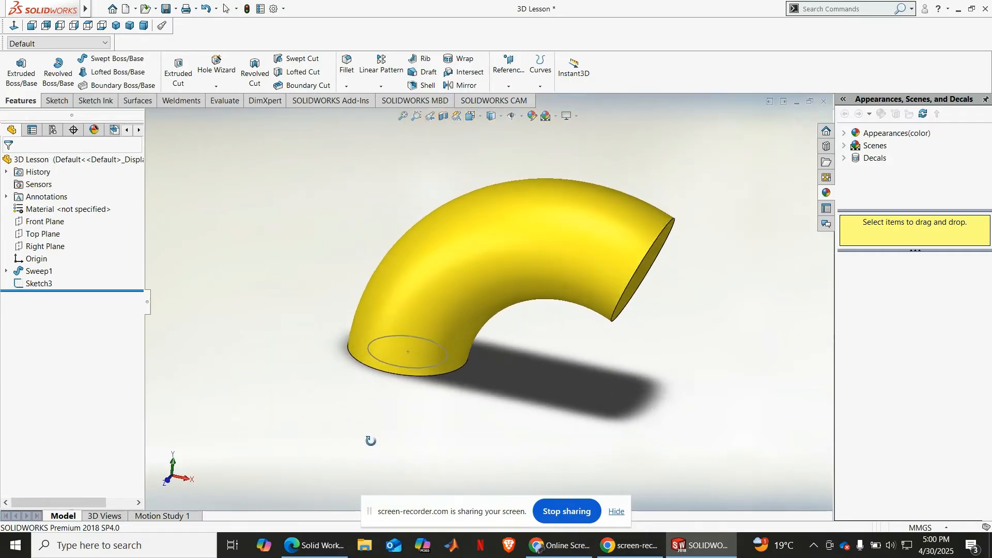
scroll(425, 321, down, 2)
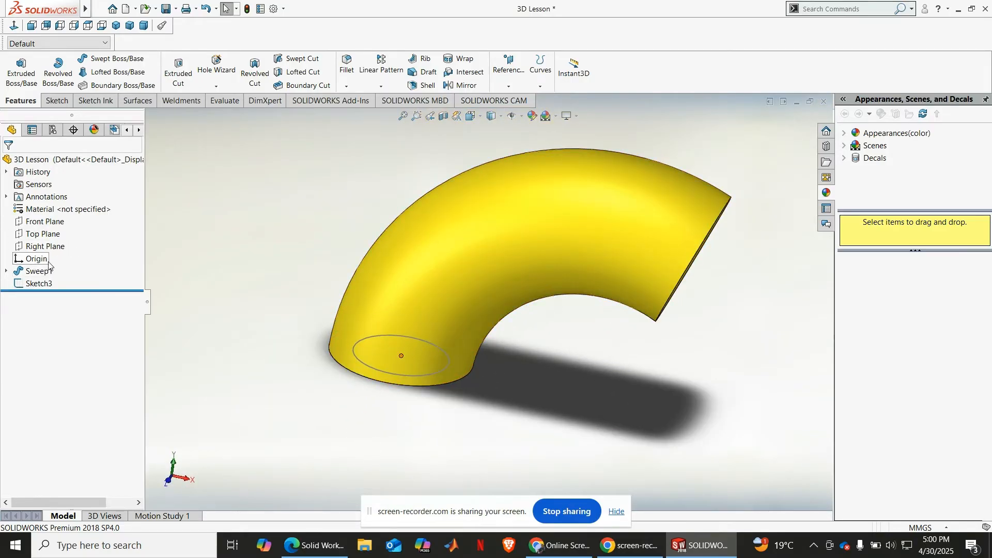
click(29, 222)
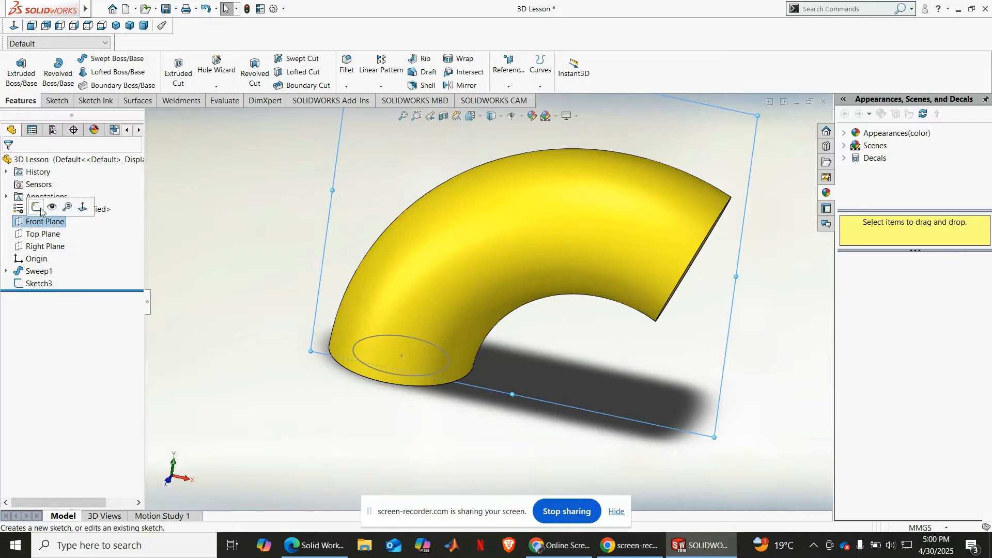
click(35, 206)
scroll(303, 274, up, 5)
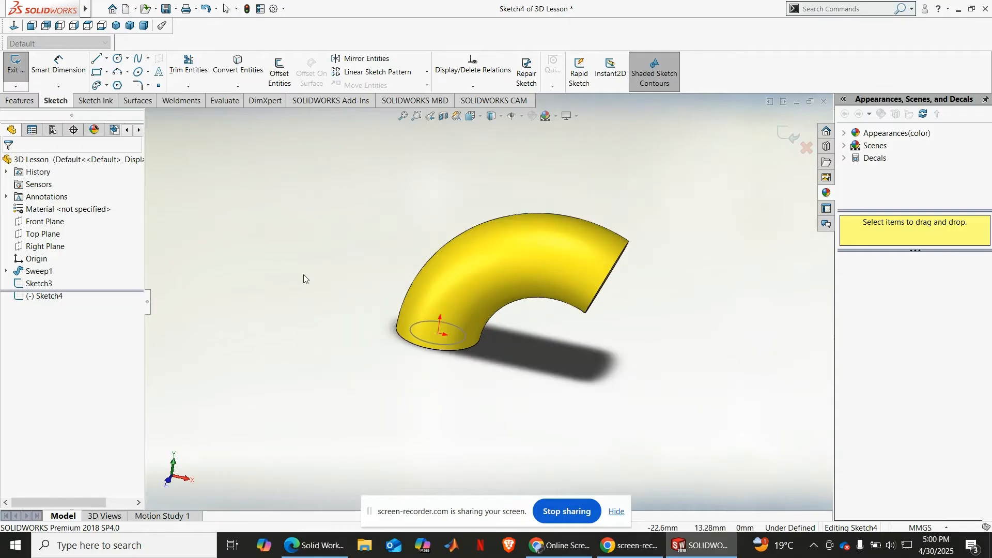
middle_drag(303, 274, 292, 237)
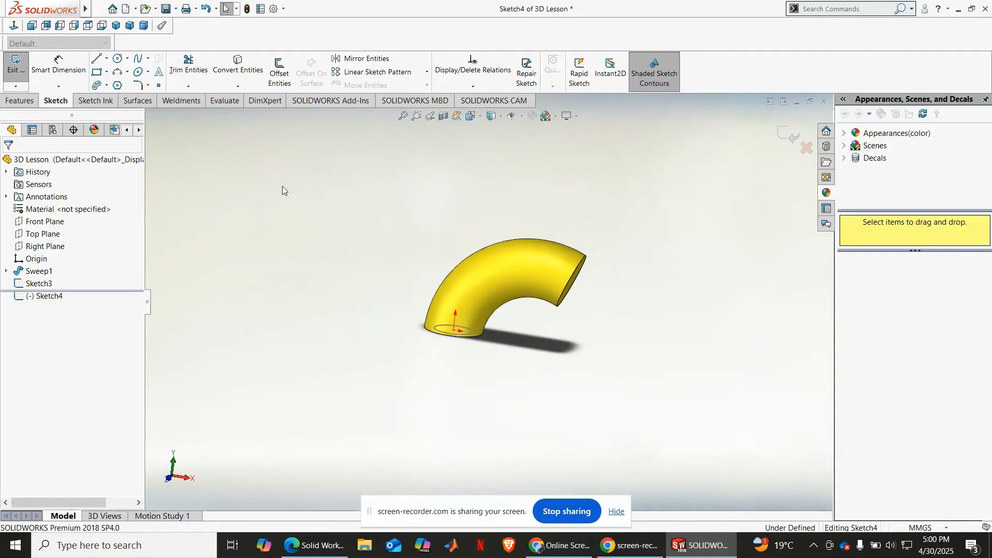
click(21, 27)
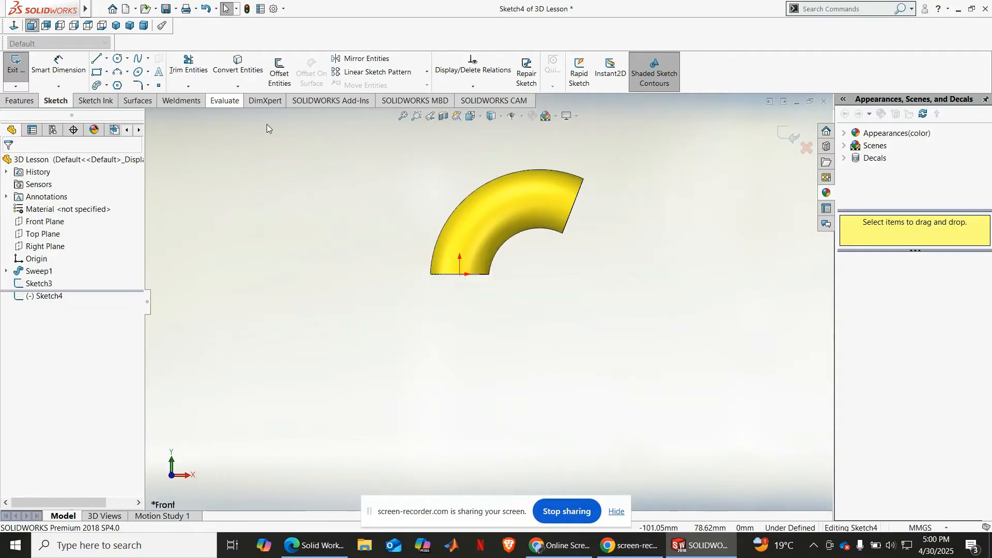
scroll(478, 286, down, 3)
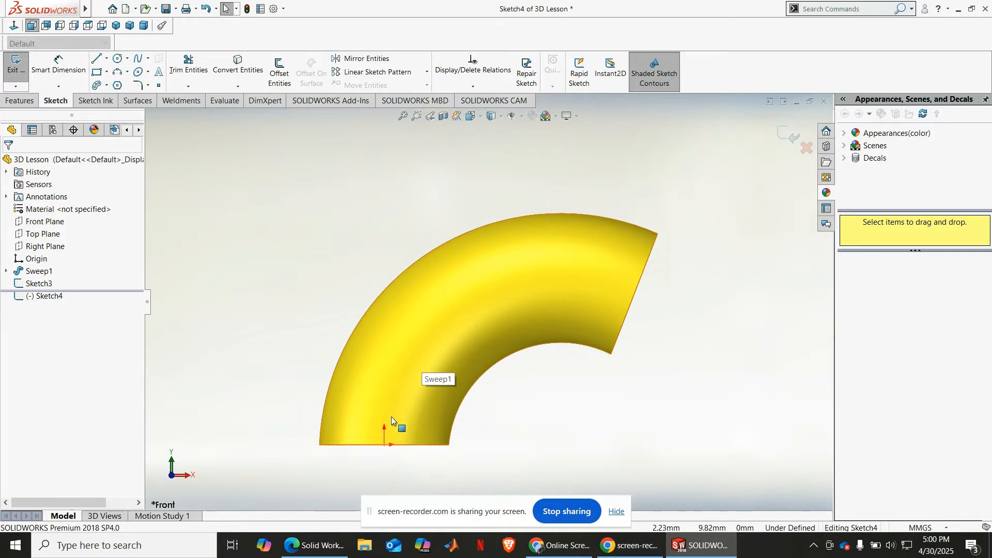
Step: Try to trace the bend's centreline with a 3 Point Arc from the origin to about (58, 35), about 40 mm in radius
click(116, 73)
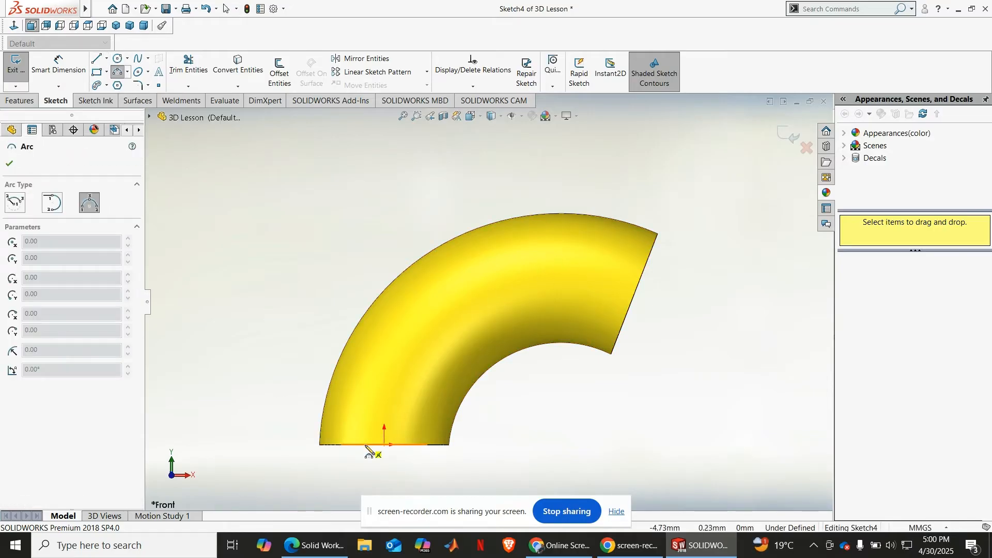
click(384, 444)
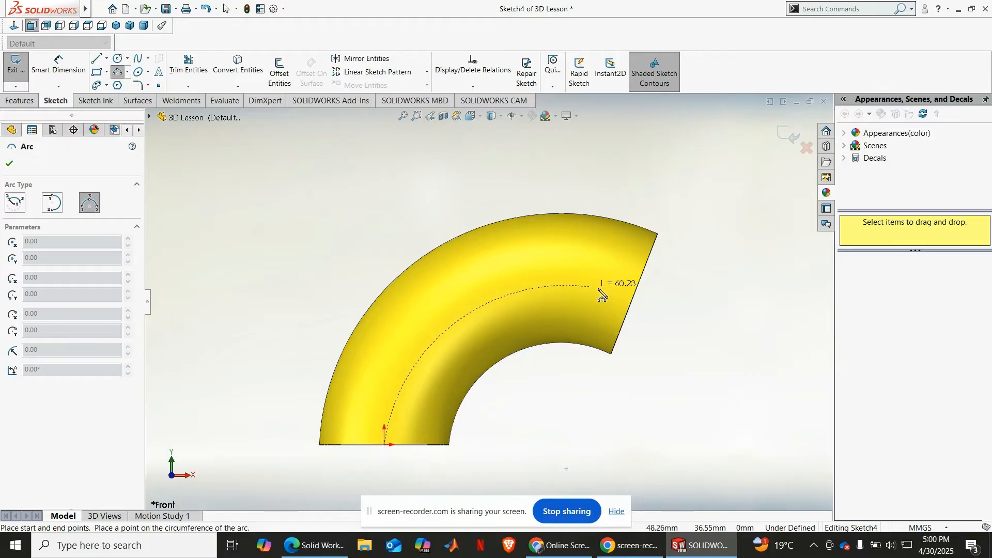
click(634, 294)
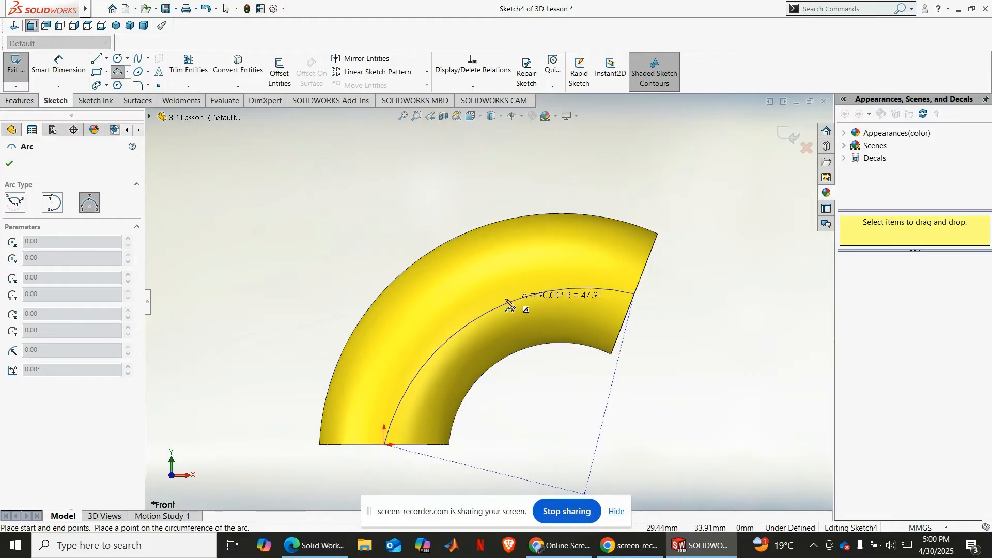
click(468, 301)
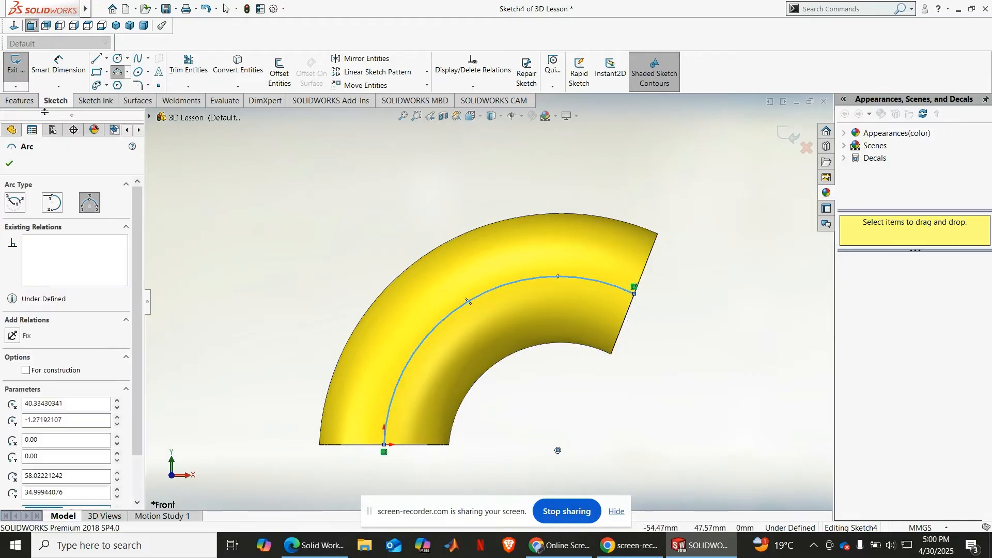
click(59, 67)
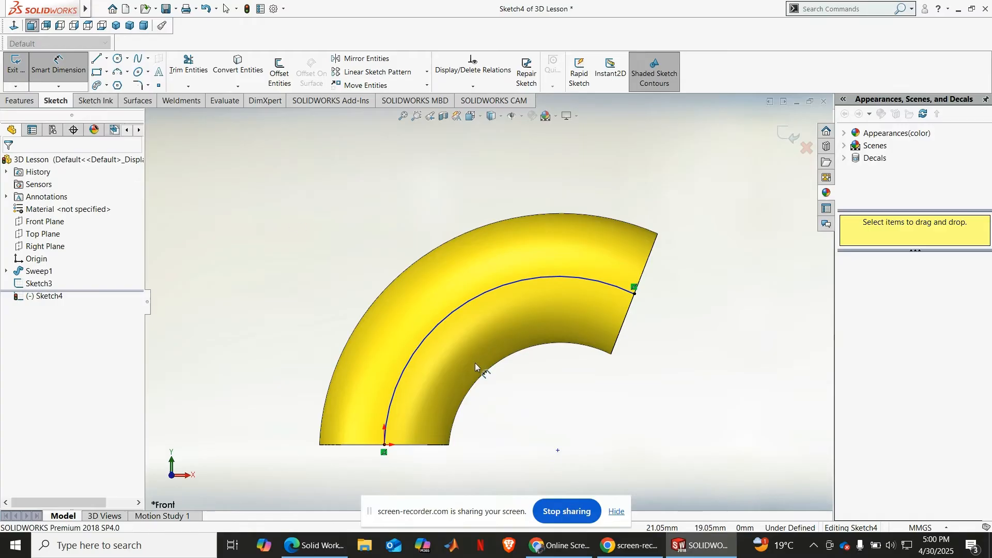
click(452, 314)
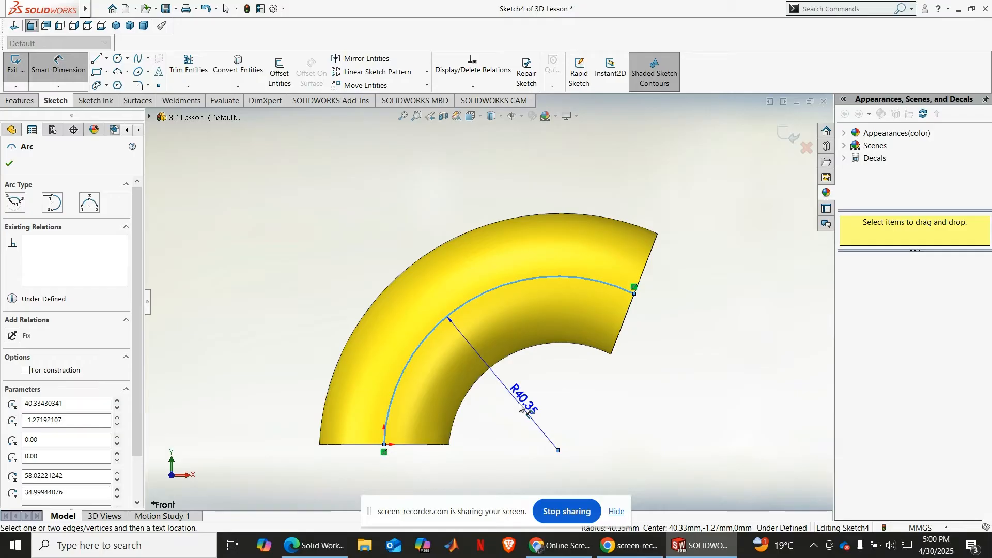
key(Escape)
key(Escape)
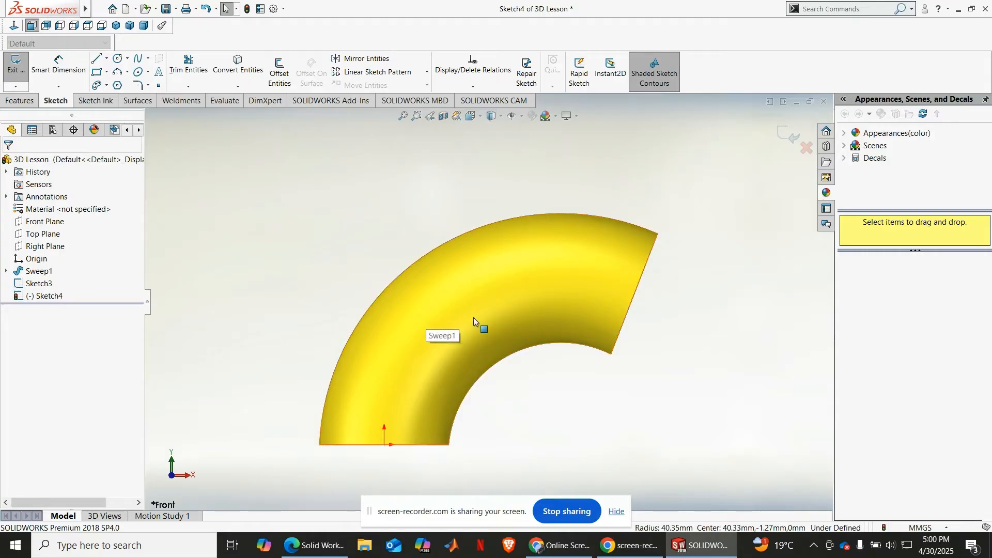
Step: Inspect the profile and path sketches contained in Sweep1 and examine the profile circle on the body's lower end
click(6, 271)
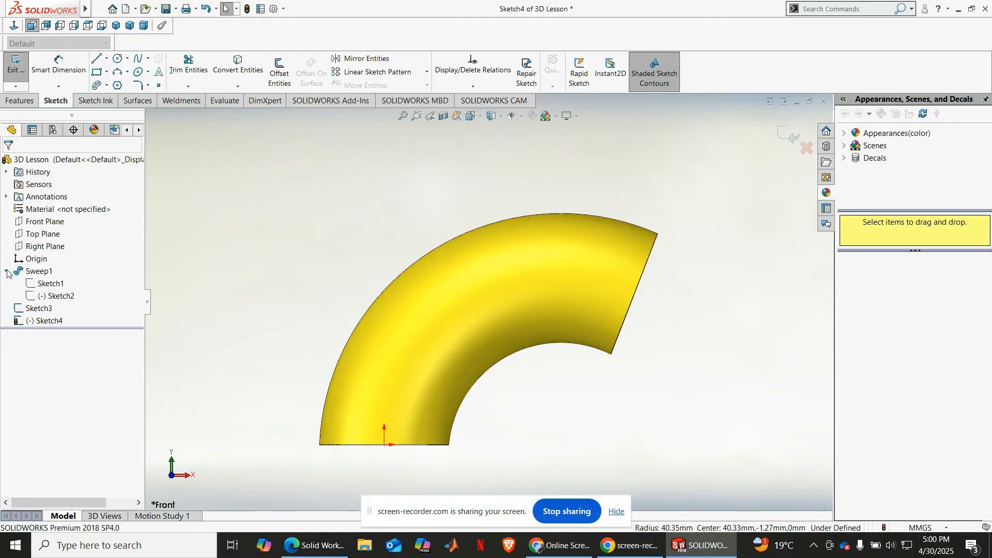
click(50, 283)
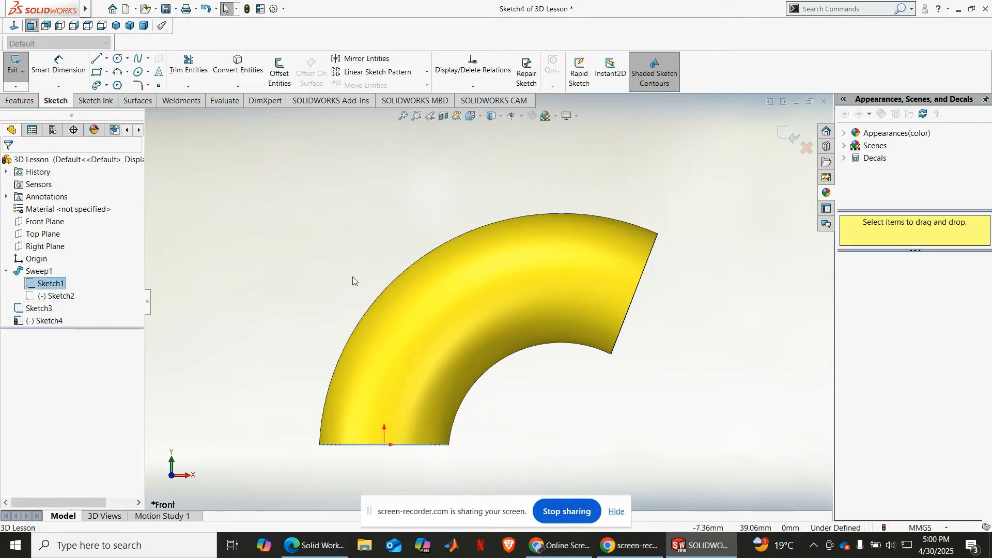
middle_drag(342, 282, 342, 353)
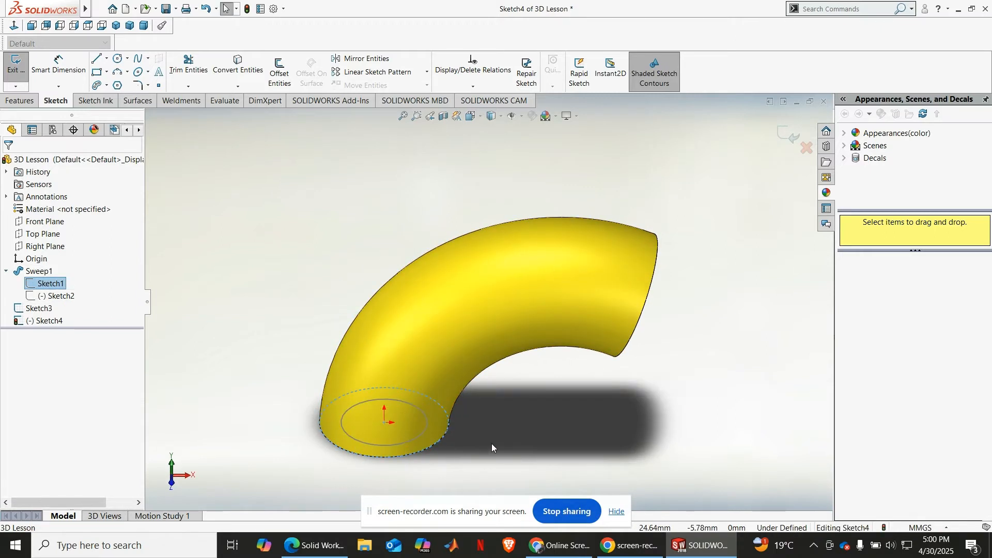
middle_drag(491, 443, 473, 294)
click(352, 250)
middle_drag(351, 250, 331, 371)
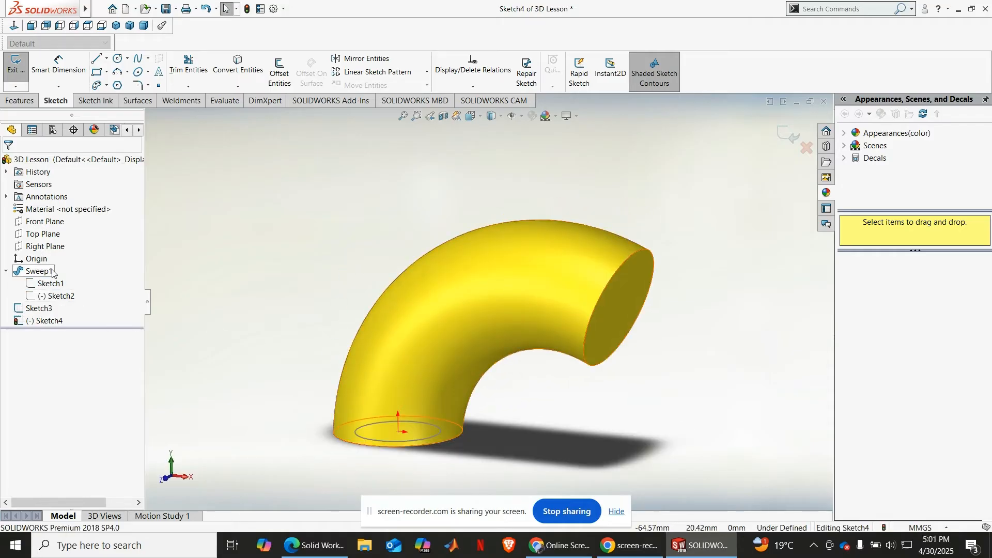
click(7, 270)
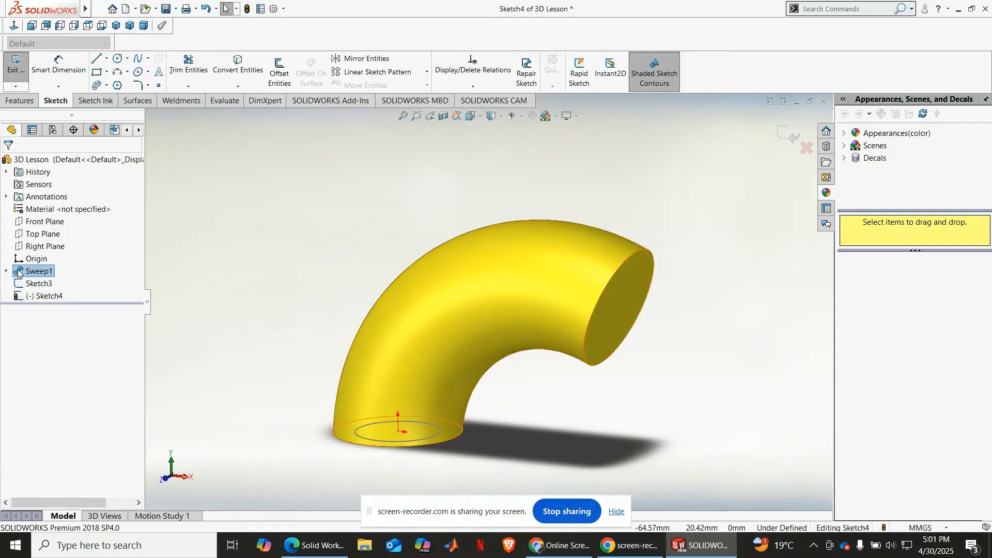
Step: Convert Sweep1's path arc into the current Front Plane sketch with Convert Entities
click(6, 271)
click(50, 283)
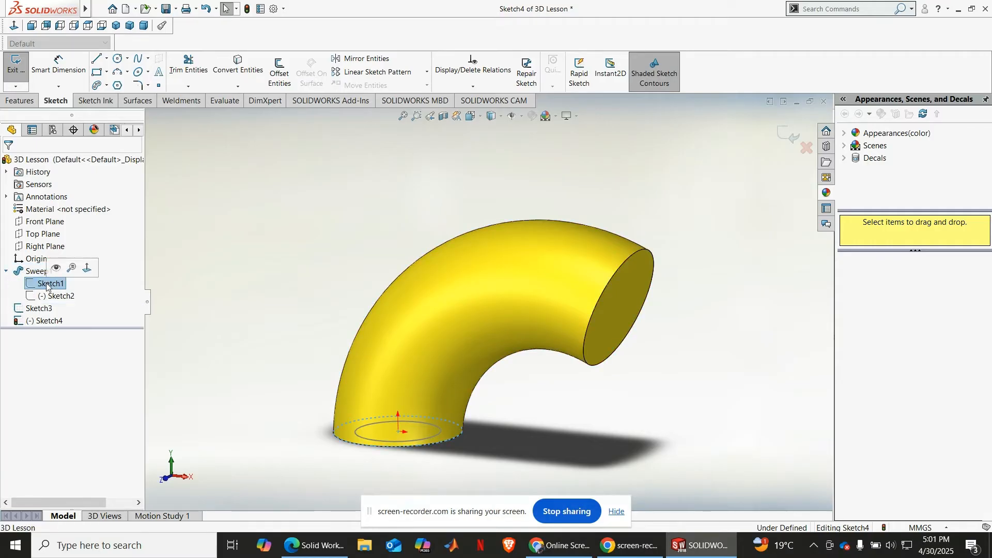
click(56, 296)
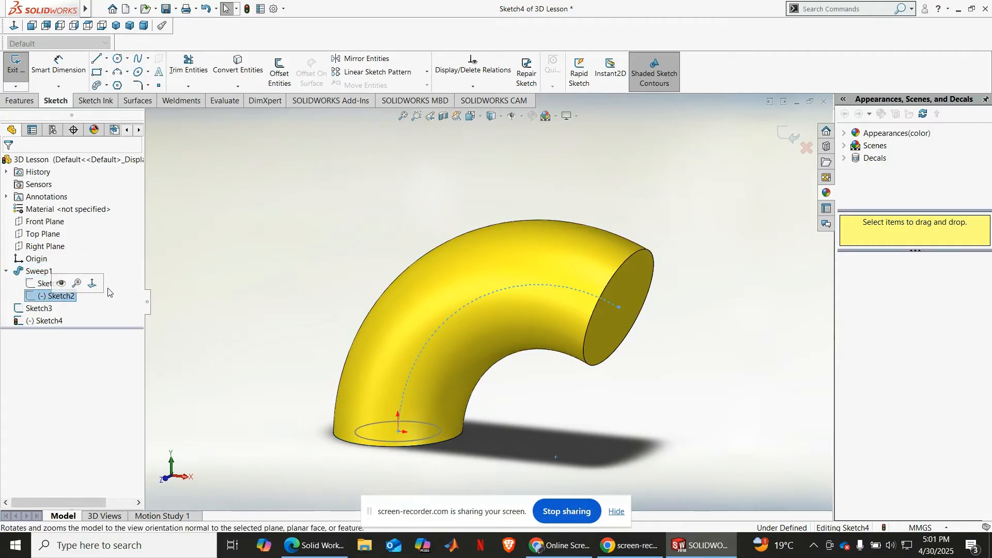
mouse_move(253, 280)
middle_down()
mouse_move(314, 258)
mouse_move(311, 281)
middle_up()
click(237, 67)
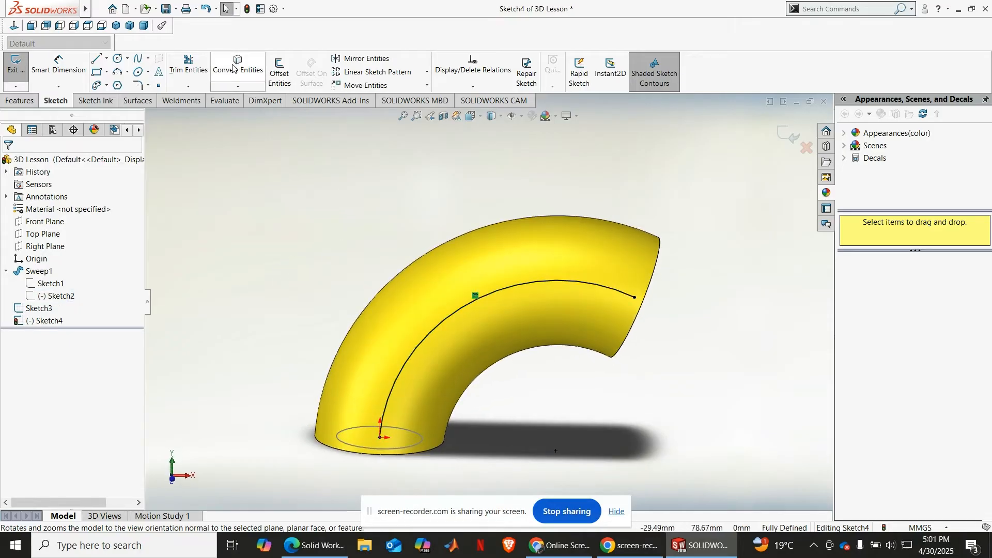
mouse_move(689, 361)
middle_down()
mouse_move(703, 290)
mouse_move(689, 346)
middle_up()
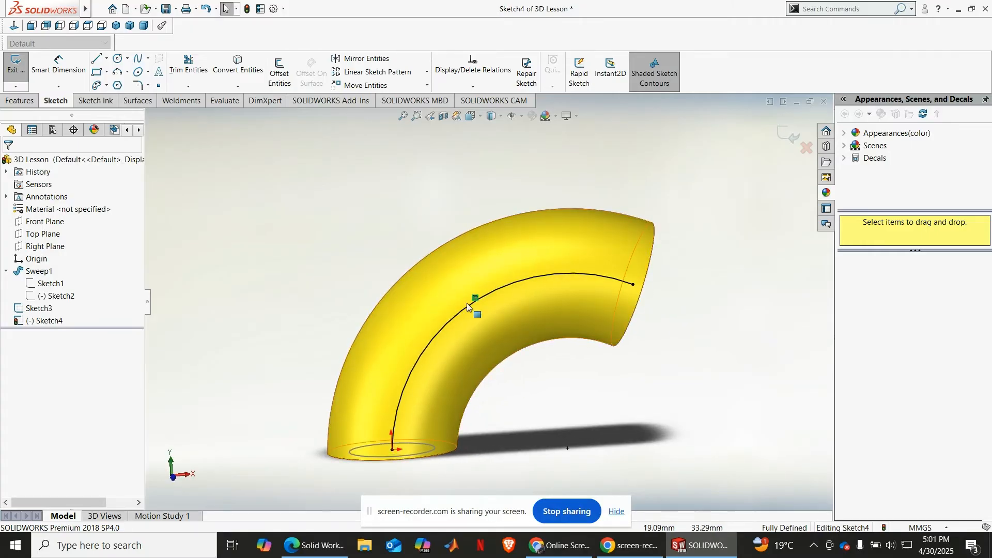
Step: Try a Swept Boss/Base with the 20 mm circle as profile and the converted arc as path, and undo it
click(116, 25)
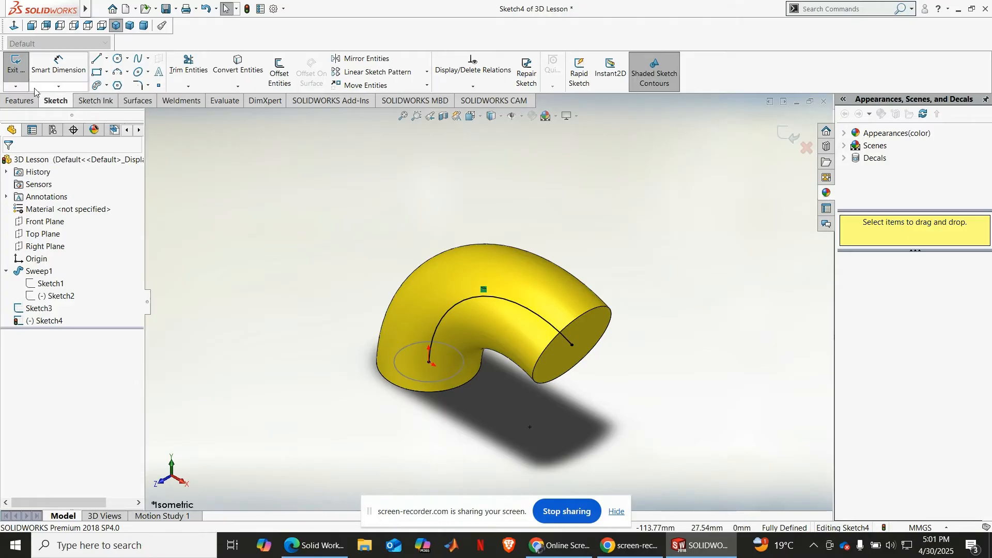
click(20, 101)
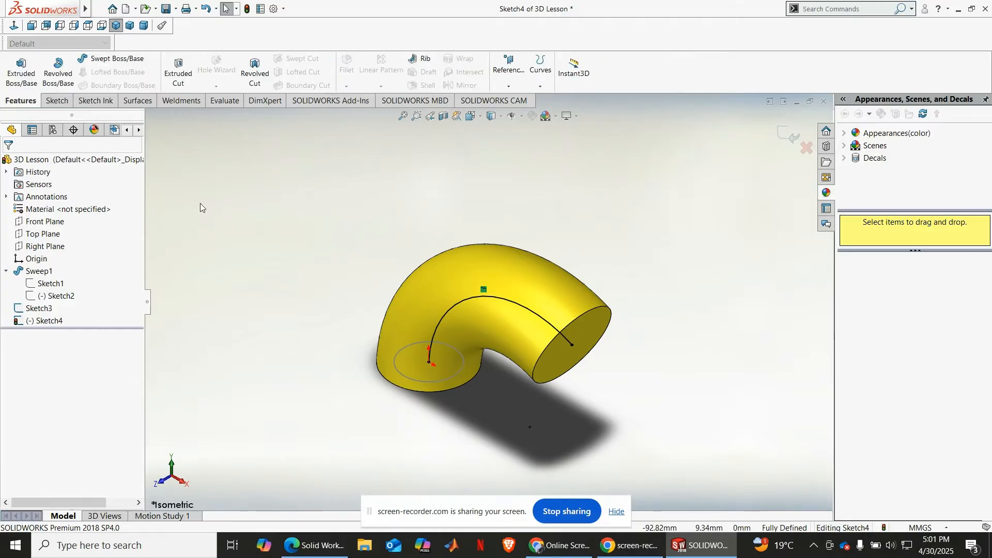
click(93, 62)
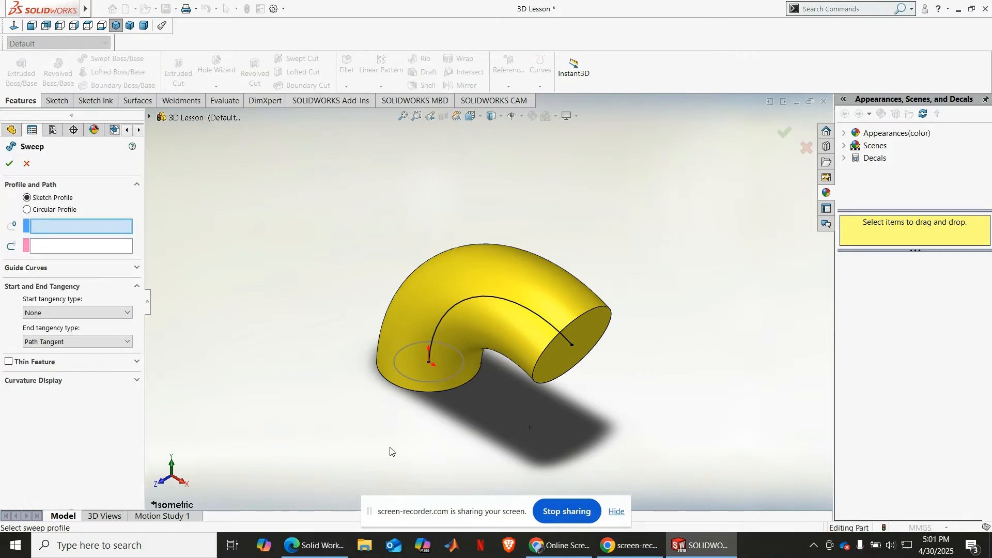
click(431, 383)
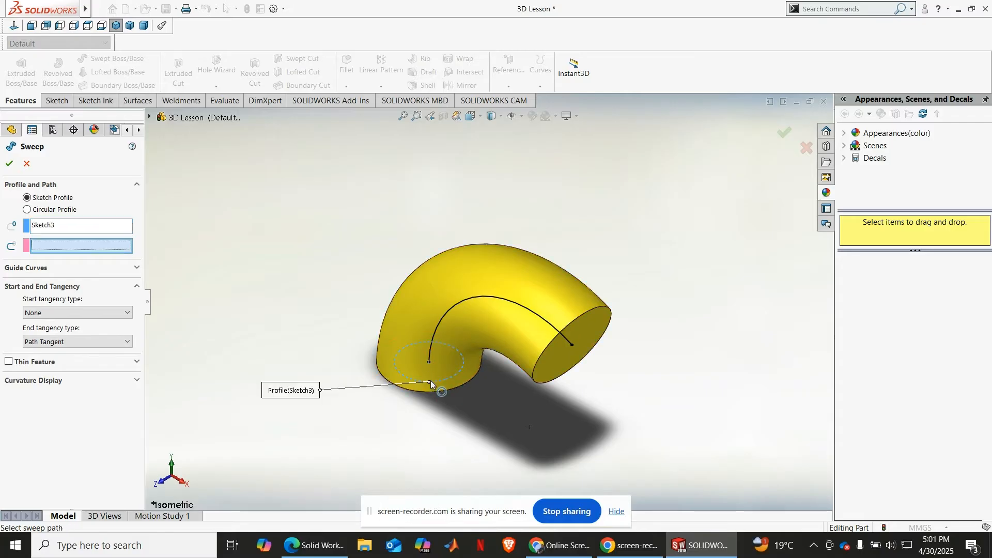
click(433, 327)
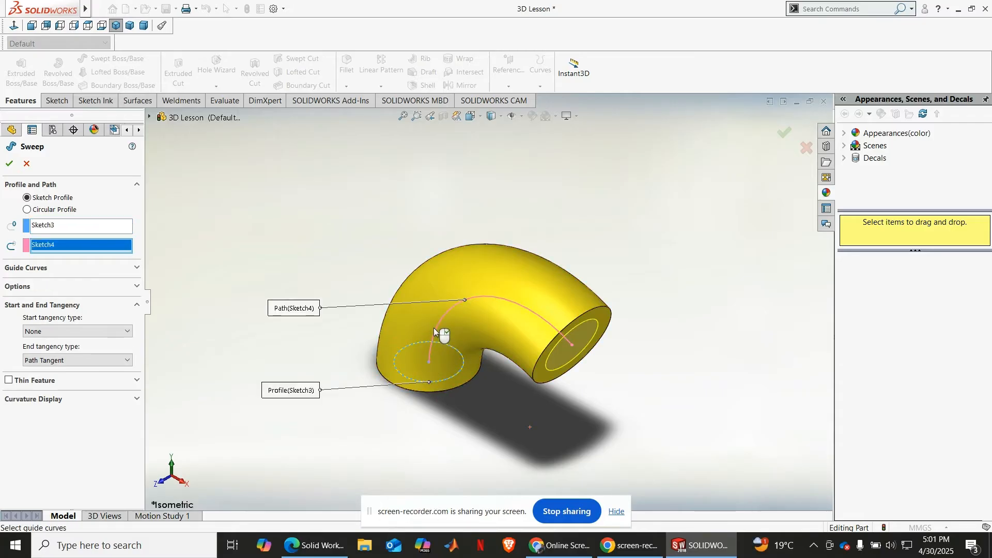
middle_drag(354, 361, 406, 326)
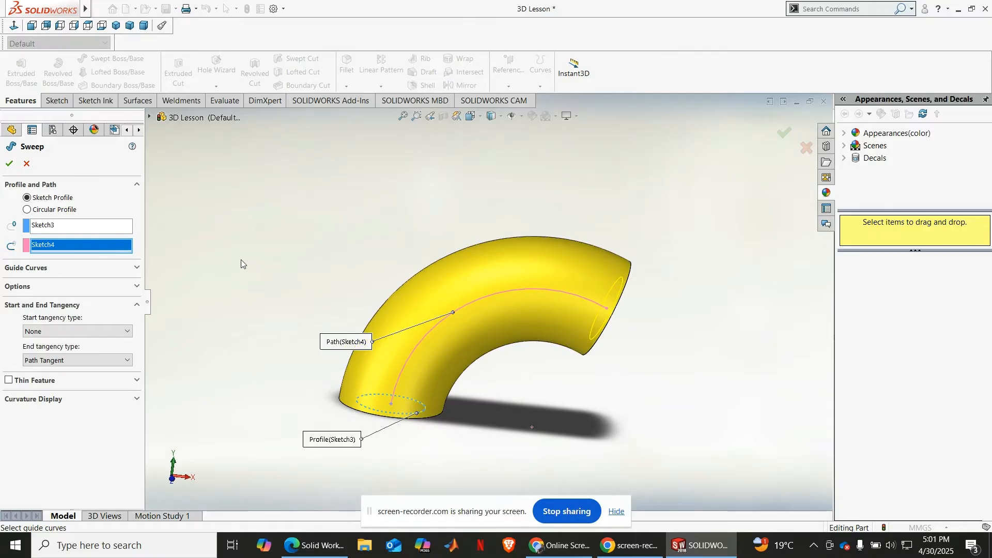
click(10, 161)
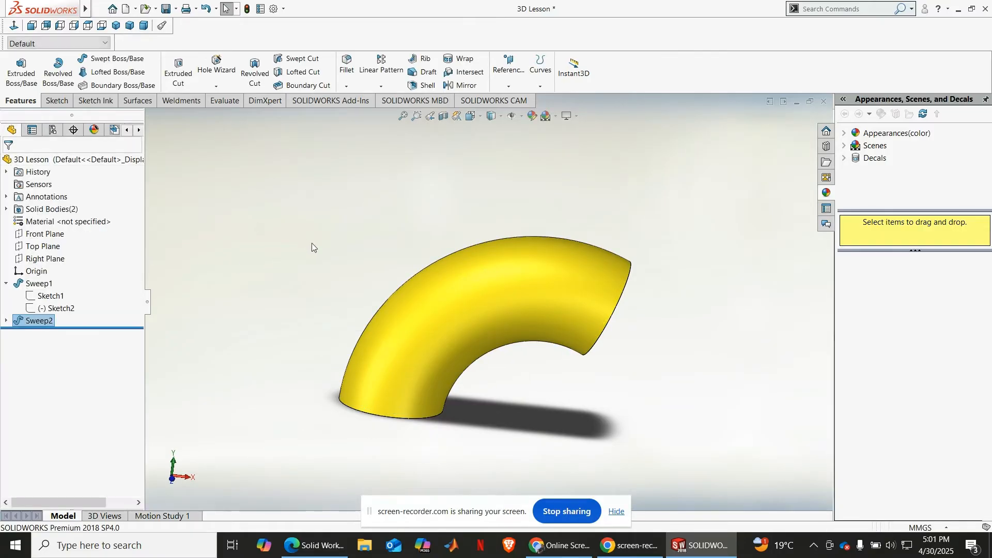
key(ctrl+z)
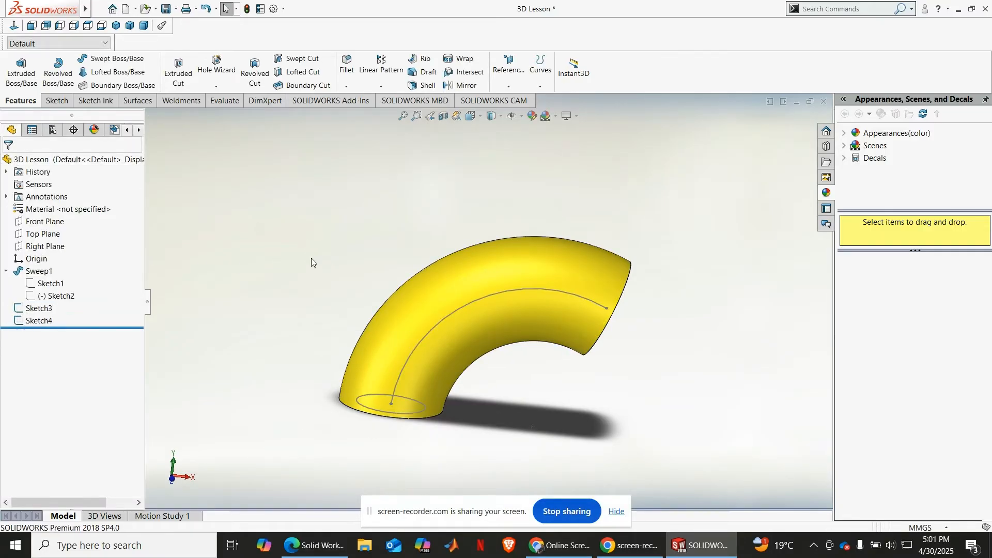
Step: Hollow the bend with a Swept Cut, using the 20 mm circle as profile and the converted arc as path
middle_drag(285, 211, 259, 230)
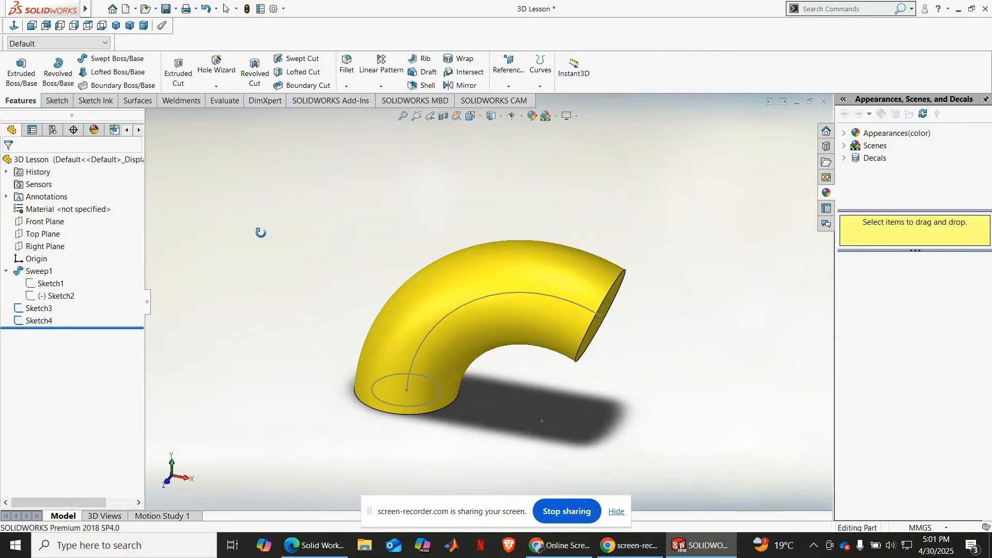
click(302, 58)
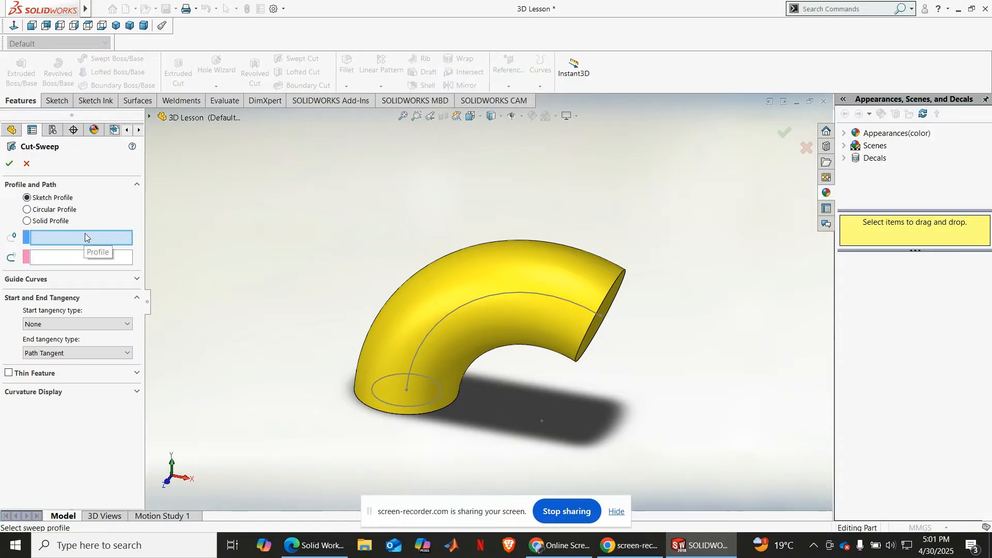
click(385, 407)
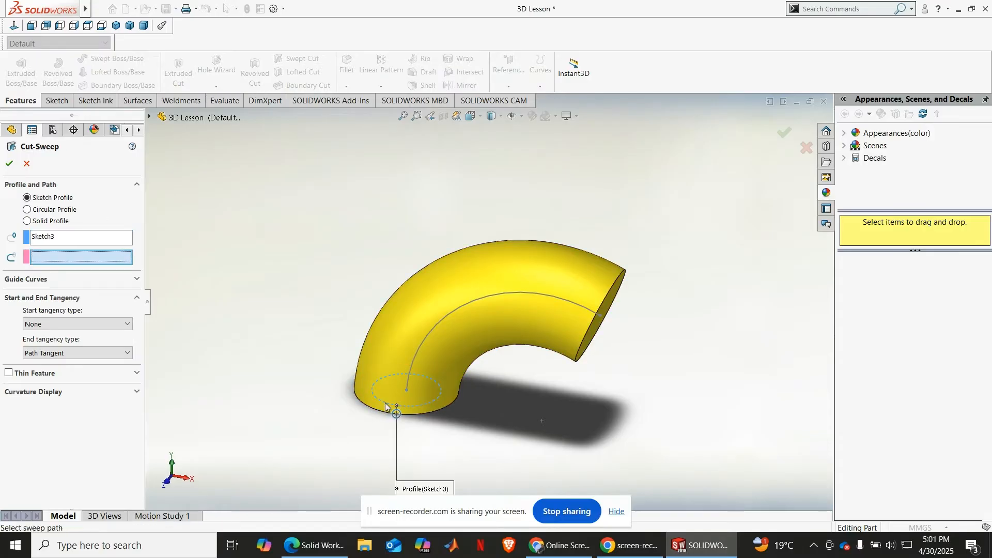
click(464, 304)
middle_drag(620, 382, 594, 344)
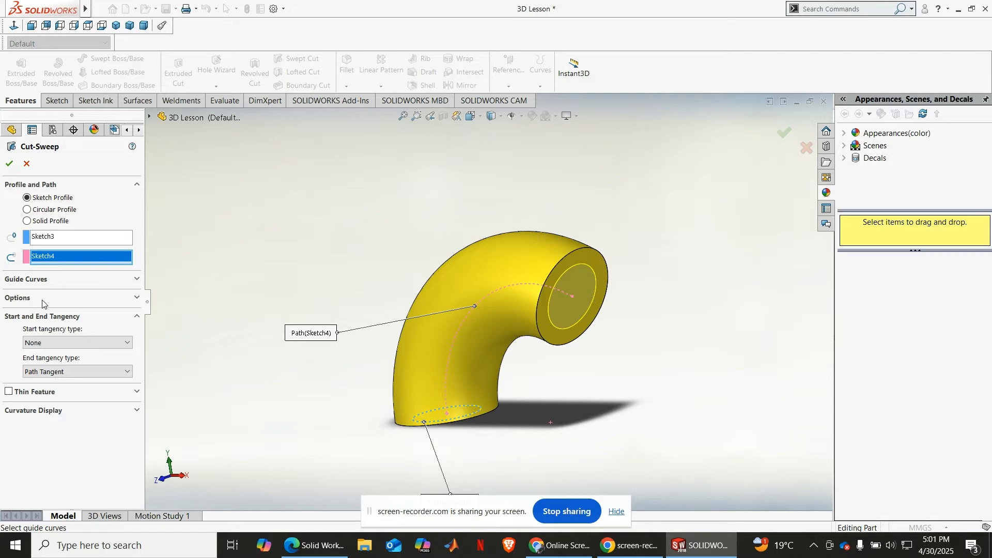
click(10, 164)
middle_drag(626, 336, 429, 321)
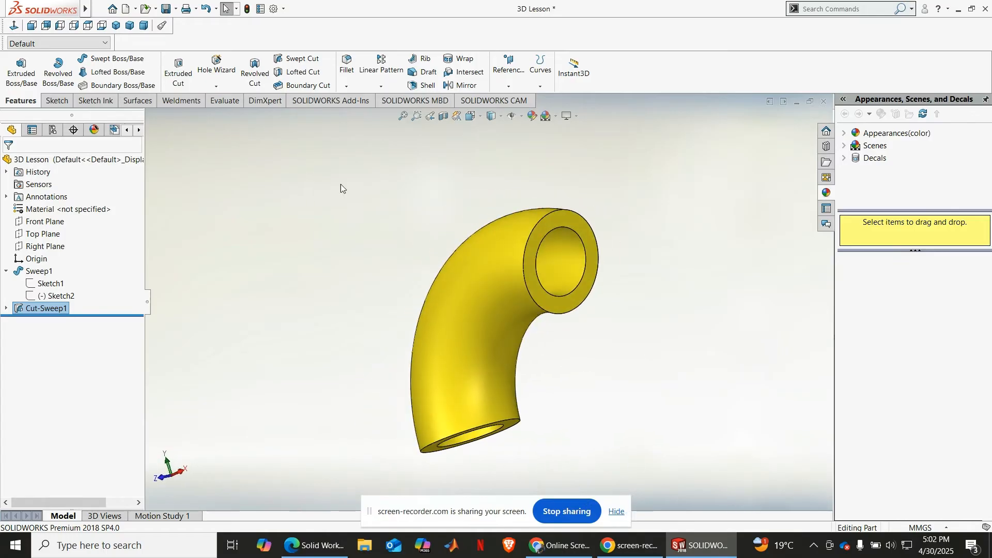
middle_drag(454, 484, 505, 410)
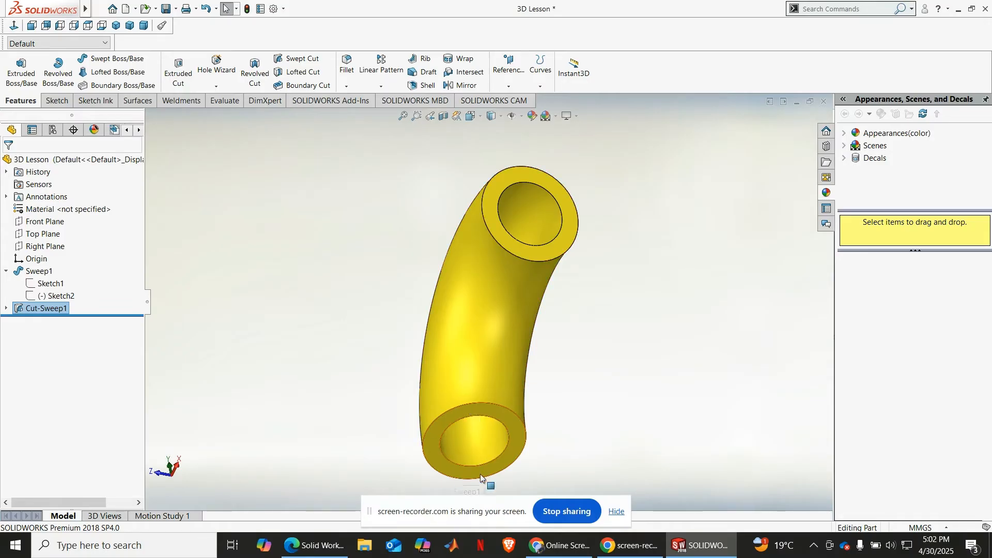
middle_drag(534, 383, 536, 381)
middle_drag(292, 307, 327, 406)
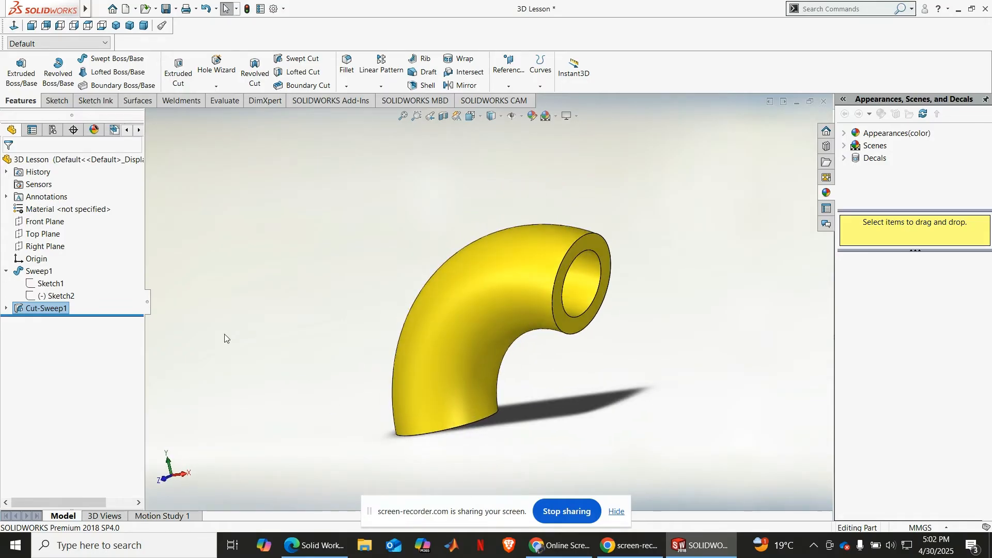
Step: Edit the swept cut's profile sketch and delete its 20 mm circle
click(5, 309)
click(44, 321)
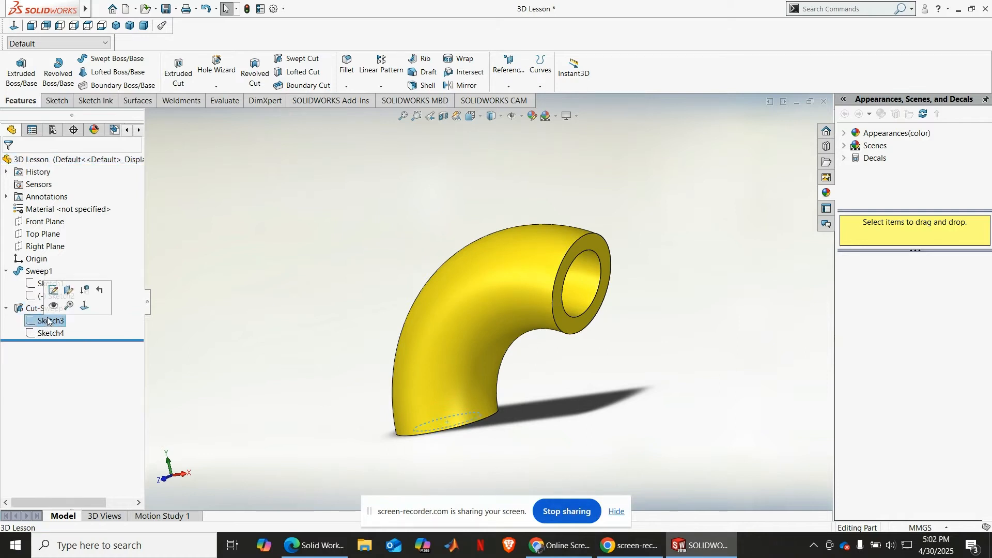
click(52, 290)
scroll(463, 406, down, 3)
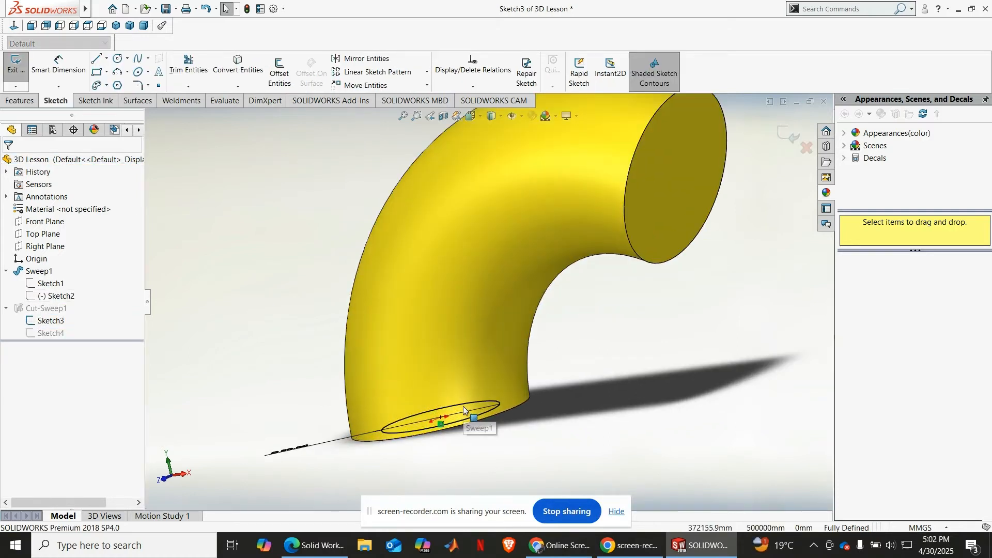
middle_drag(492, 454, 458, 257)
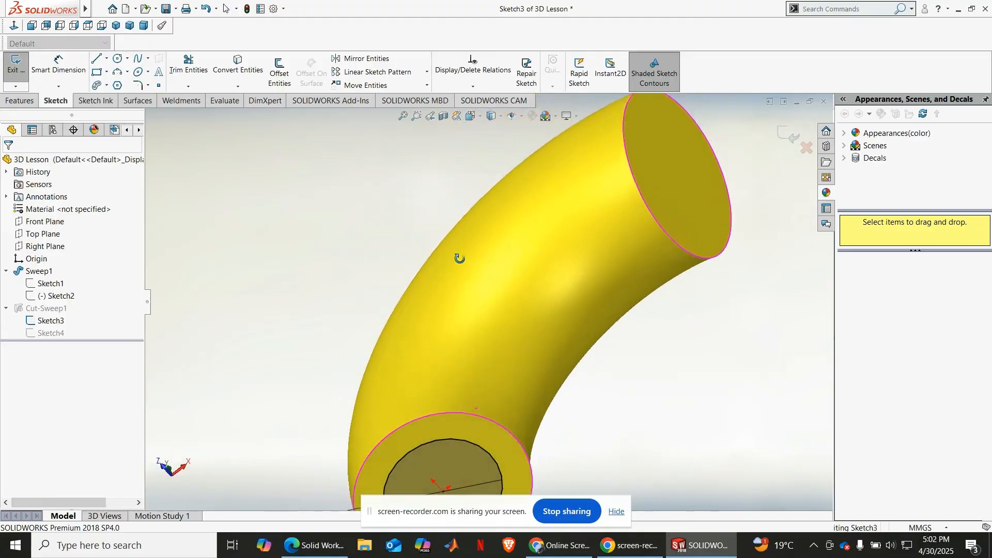
click(19, 25)
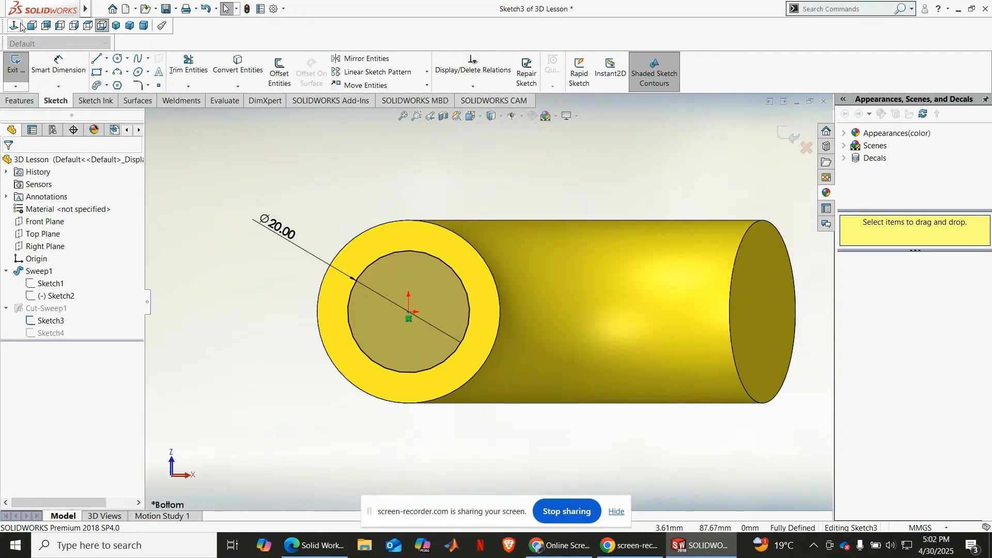
click(433, 256)
key(Delete)
key(Return)
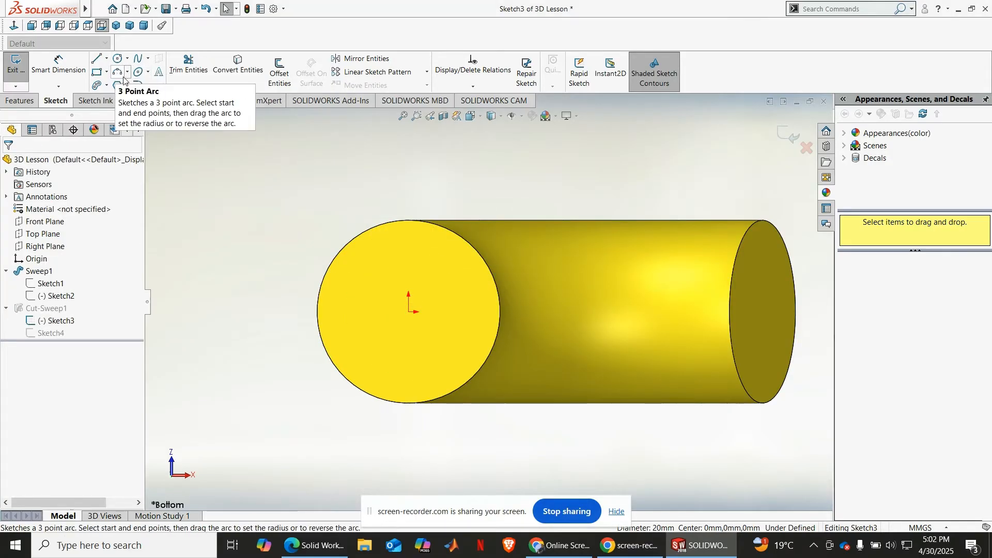
Step: Sketch a six-sided polygon centred on the origin, with an inscribed circle about 15.6 mm in diameter
click(122, 85)
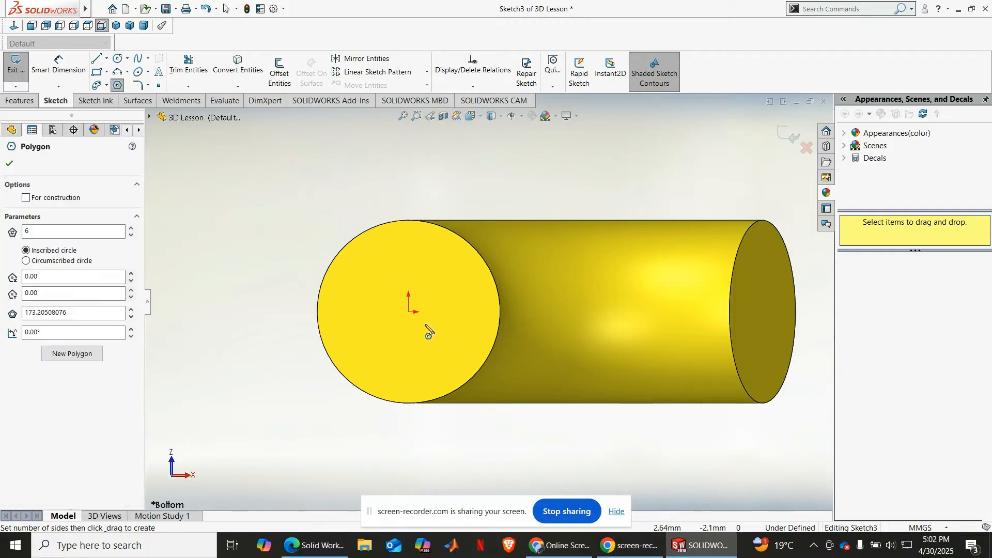
click(408, 313)
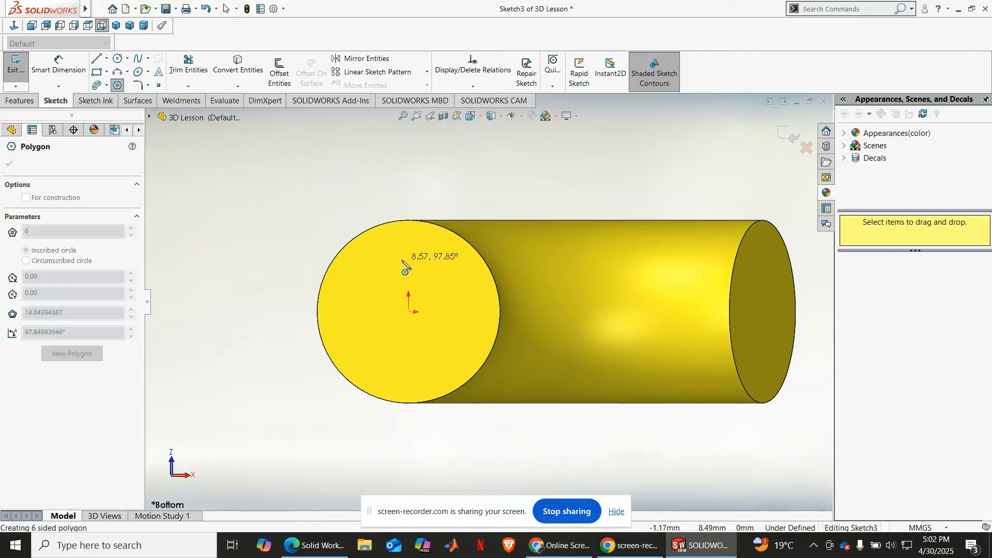
click(426, 267)
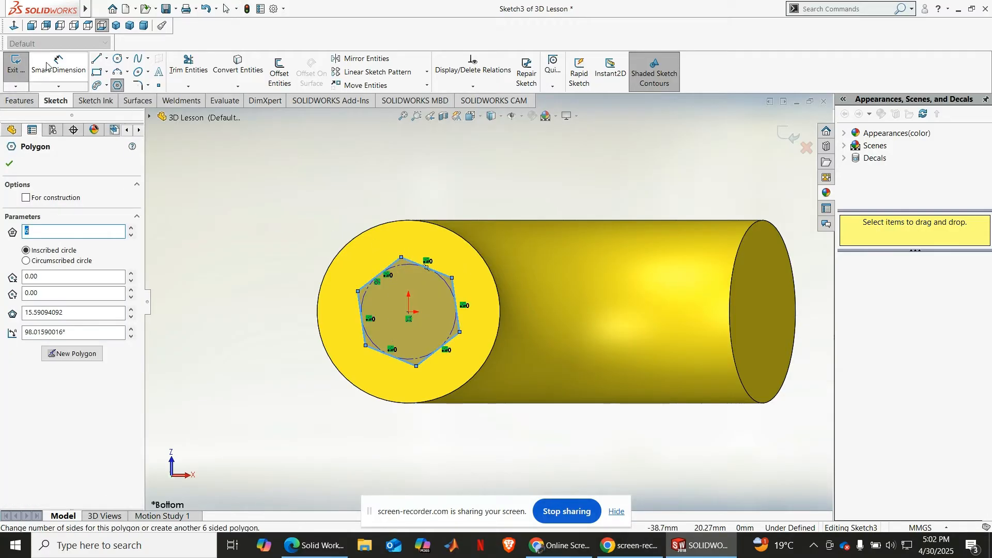
click(363, 298)
click(238, 274)
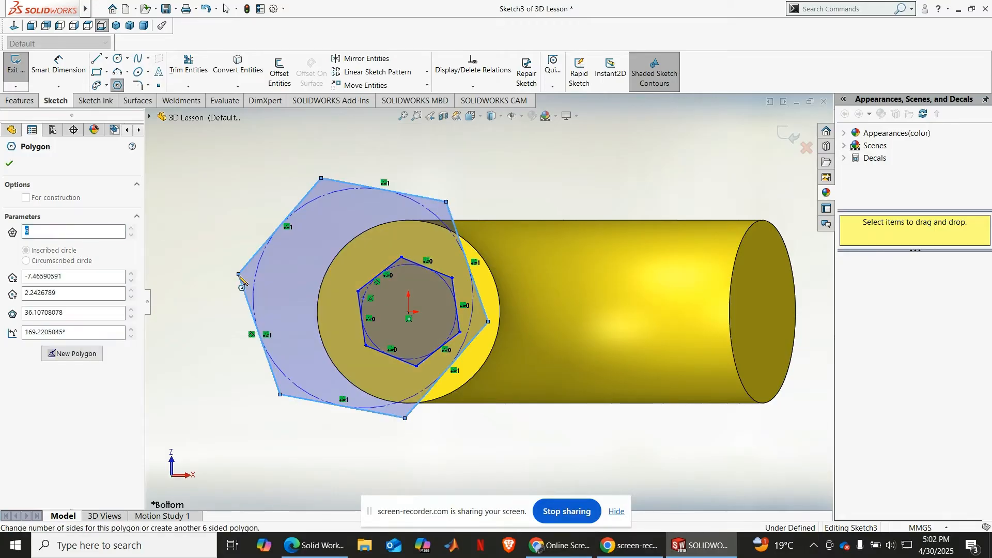
key(ctrl+z)
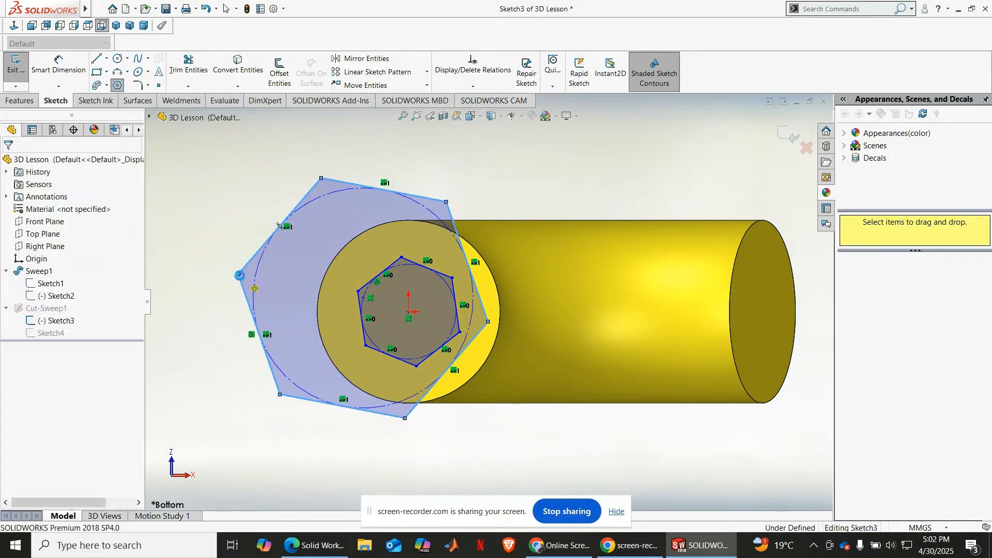
Step: Dimension the diameter of the hexagon's inscribed circle as 20 mm
click(59, 65)
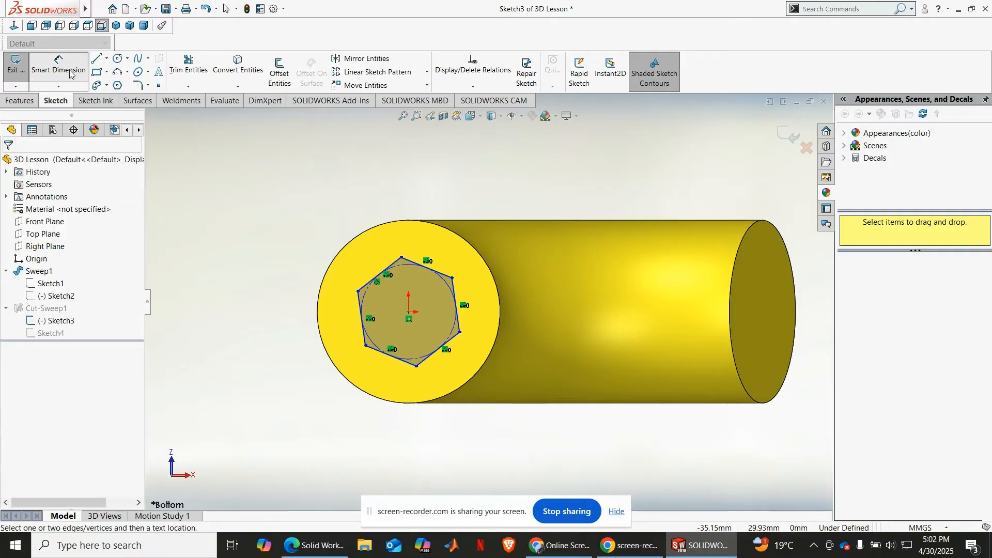
click(366, 304)
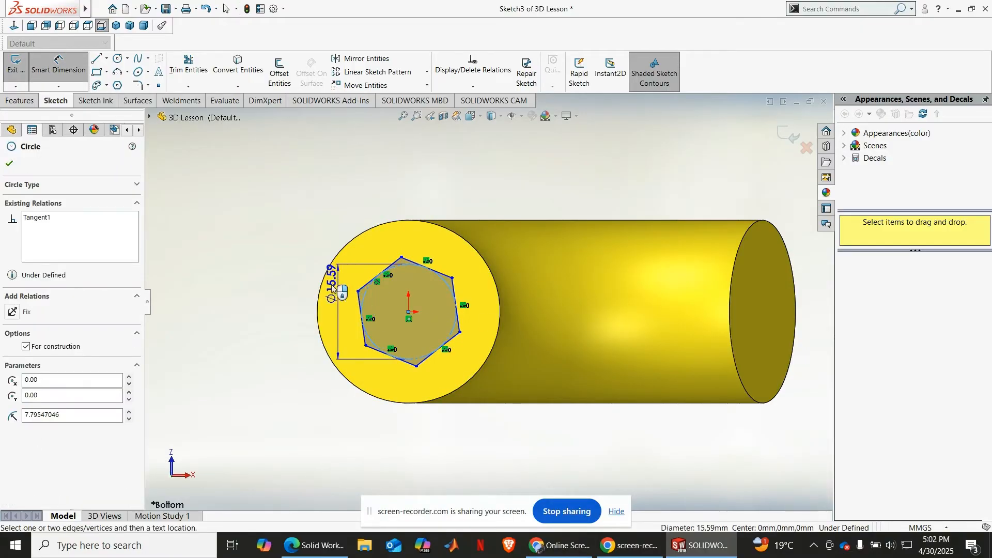
click(285, 269)
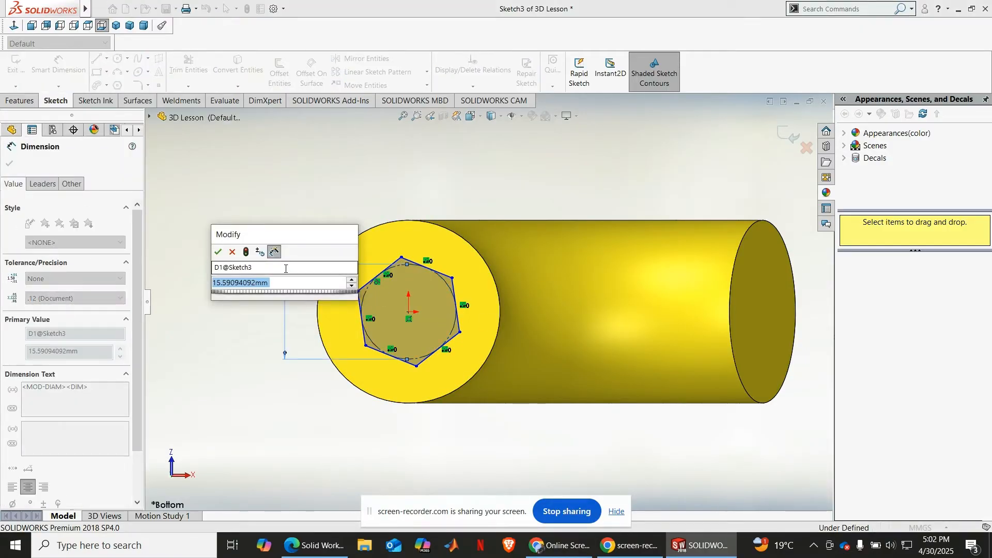
text(20)
key(Return)
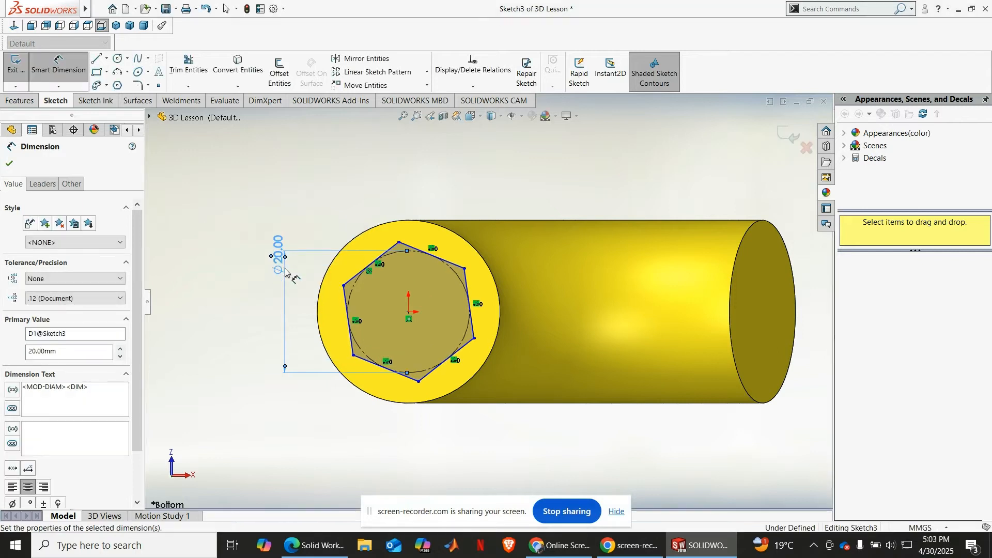
middle_drag(332, 235, 336, 378)
scroll(298, 271, up, 2)
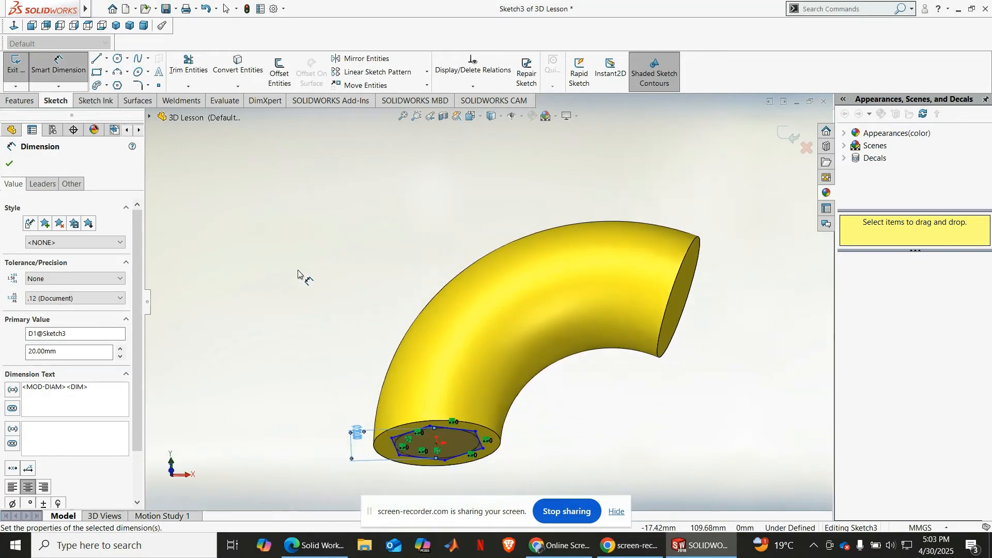
scroll(305, 269, up, 2)
middle_drag(331, 260, 361, 328)
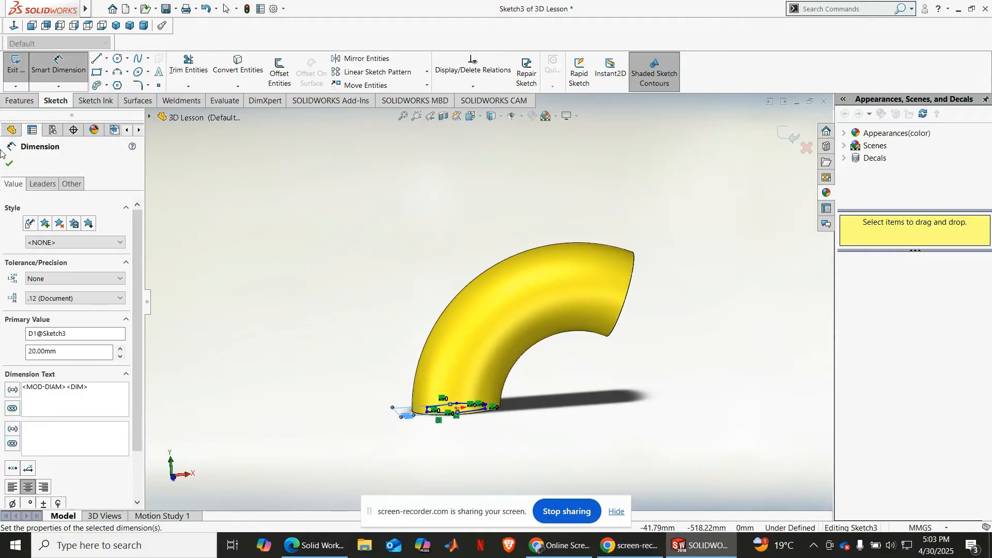
Step: Finish editing the profile sketch and rebuild the bend's swept cut with the hexagonal profile
click(16, 163)
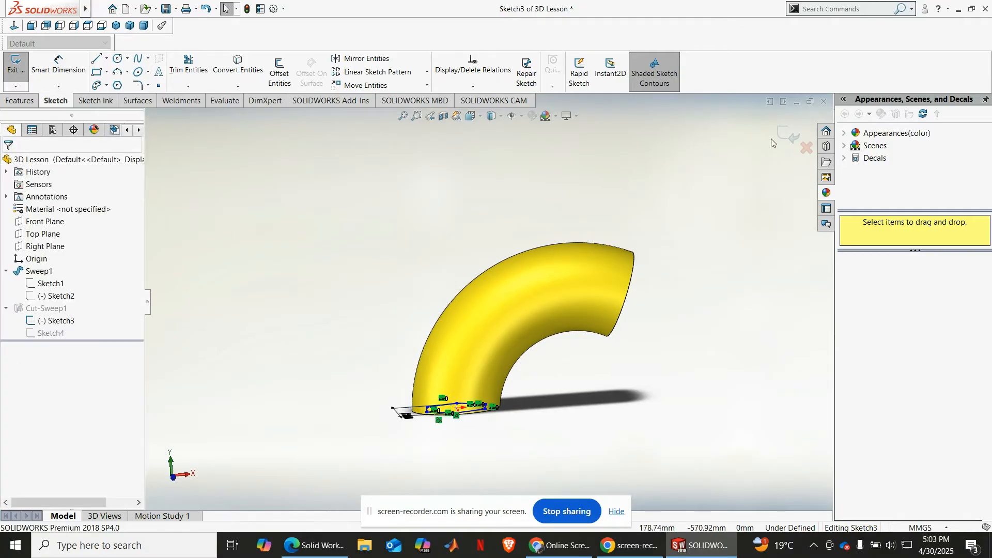
click(789, 136)
mouse_move(672, 232)
middle_down()
mouse_move(594, 263)
mouse_move(651, 348)
mouse_move(629, 210)
mouse_move(598, 388)
mouse_move(671, 271)
mouse_move(656, 288)
mouse_move(683, 358)
middle_up()
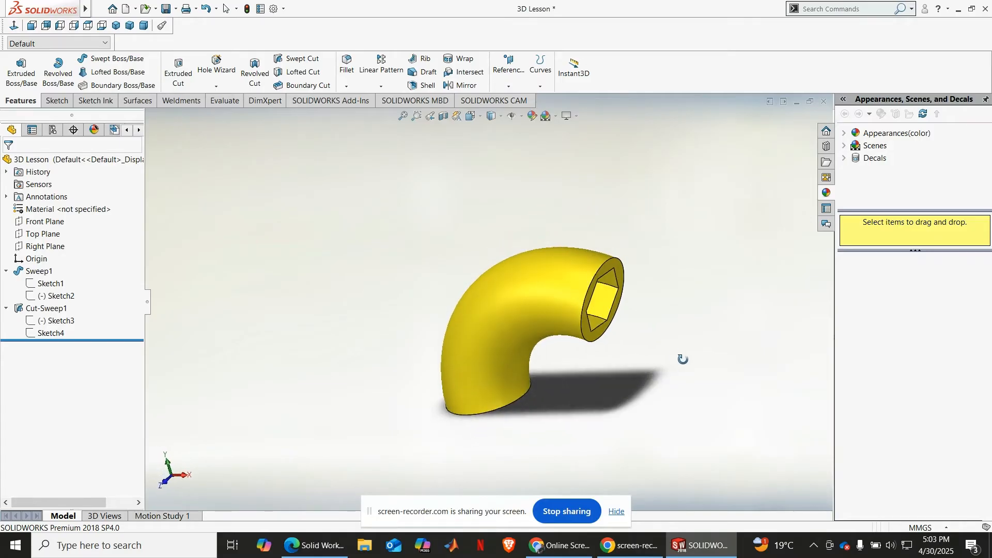
click(117, 26)
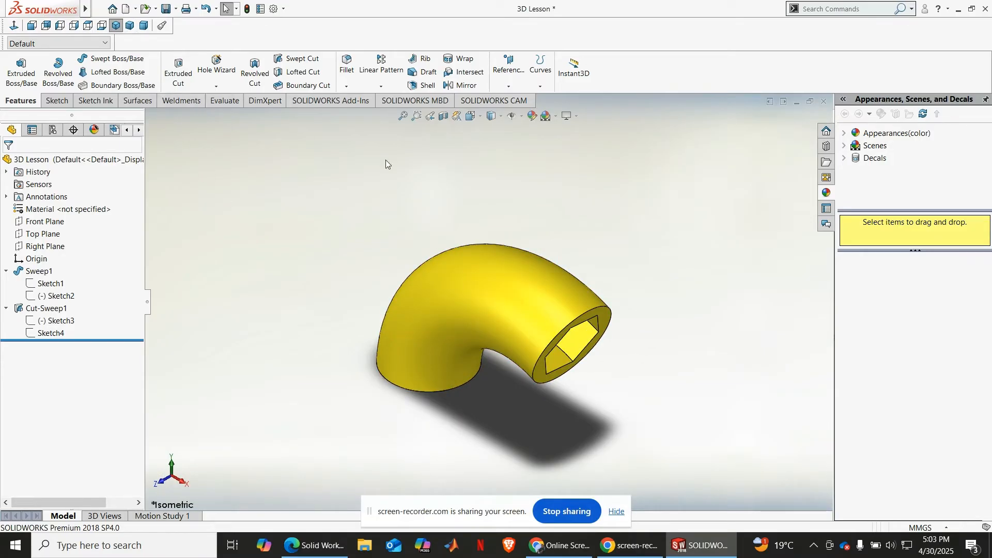
click(130, 26)
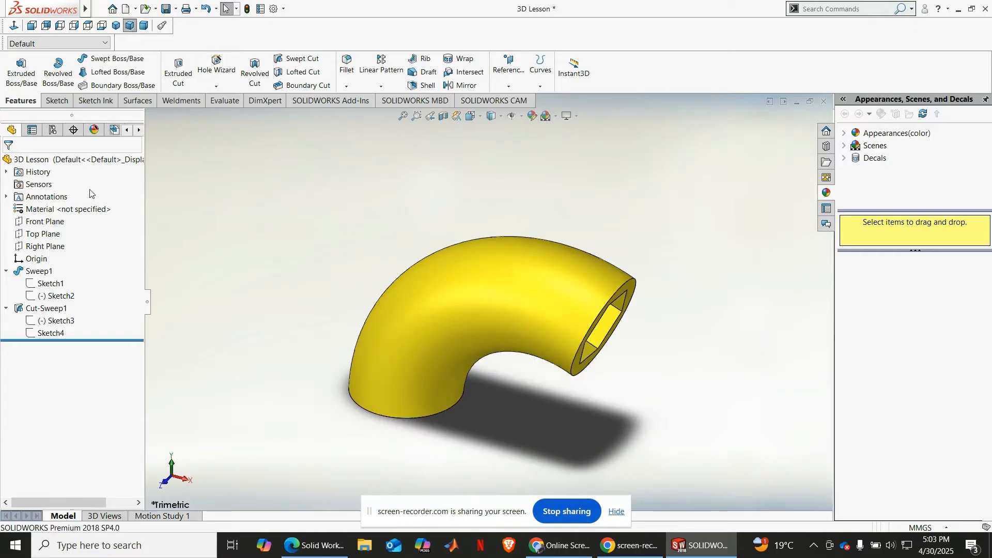
Step: Cut the bend open with a planar section view on the Front Plane, offset 1 mm
click(44, 221)
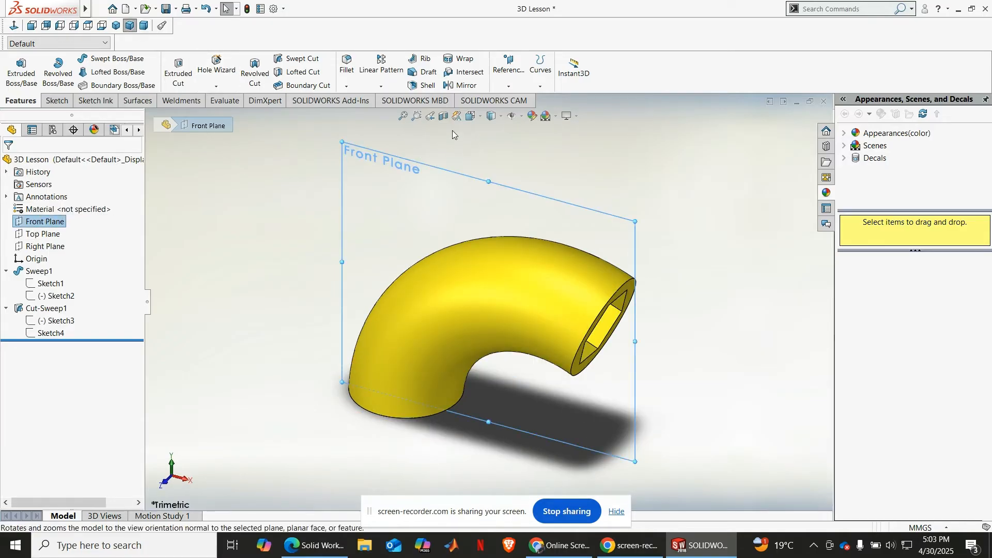
click(443, 116)
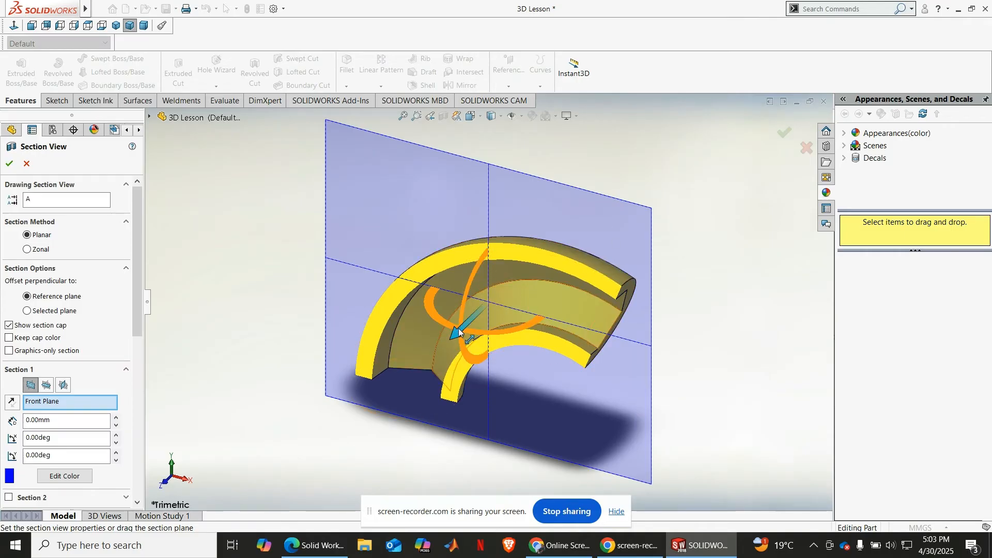
drag(458, 332, 423, 339)
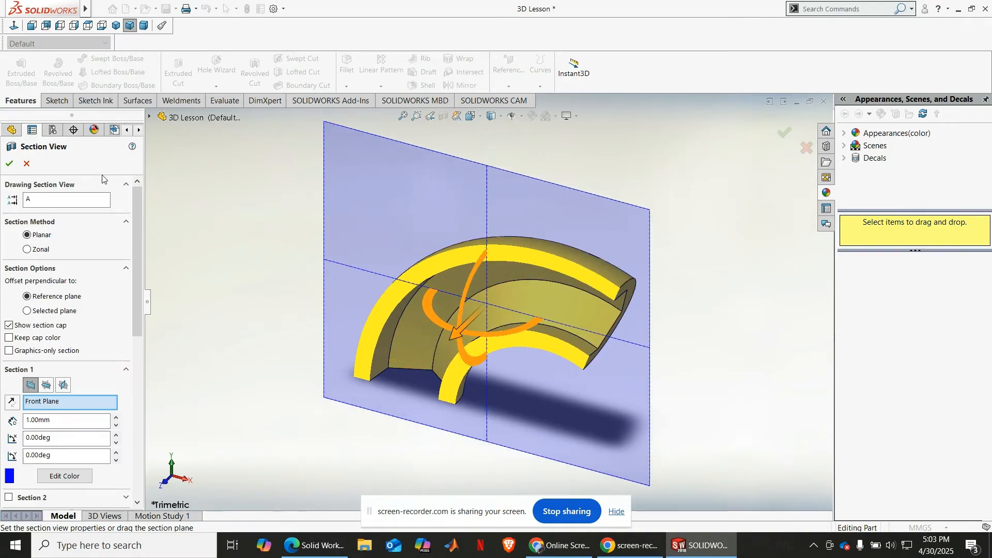
click(14, 166)
Step: Examine the hexagonal bore inside the sectioned bend and turn the section view off
middle_drag(346, 377, 344, 422)
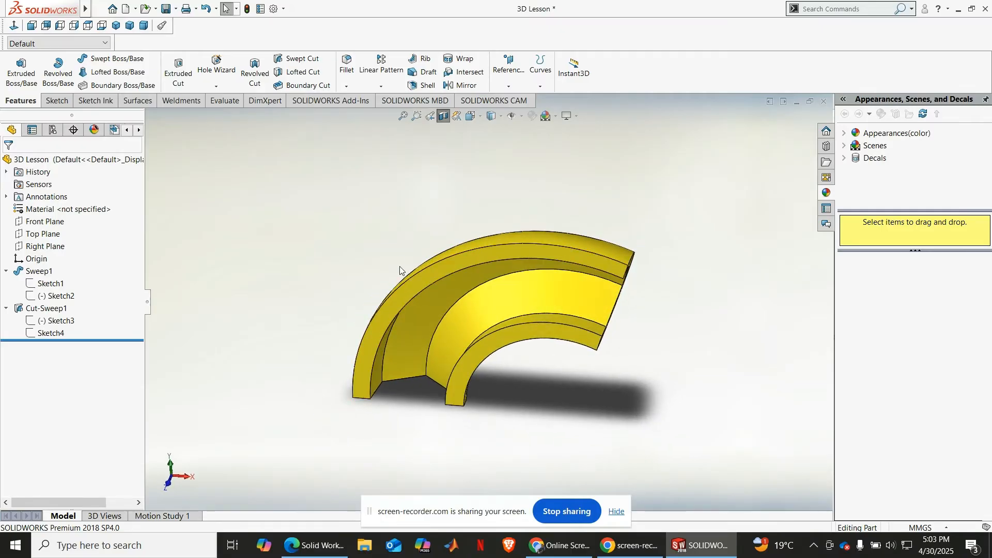
scroll(400, 272, down, 2)
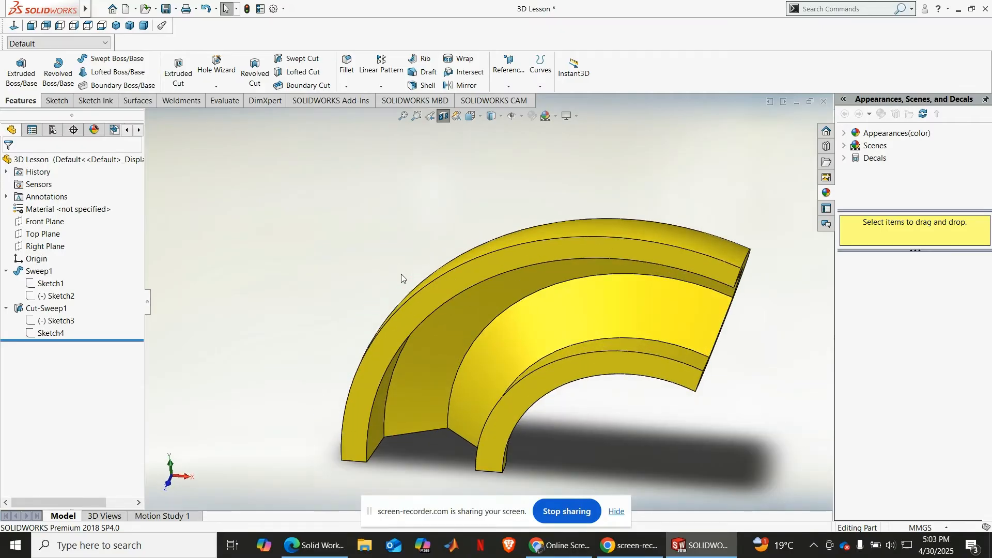
middle_drag(400, 274, 395, 245)
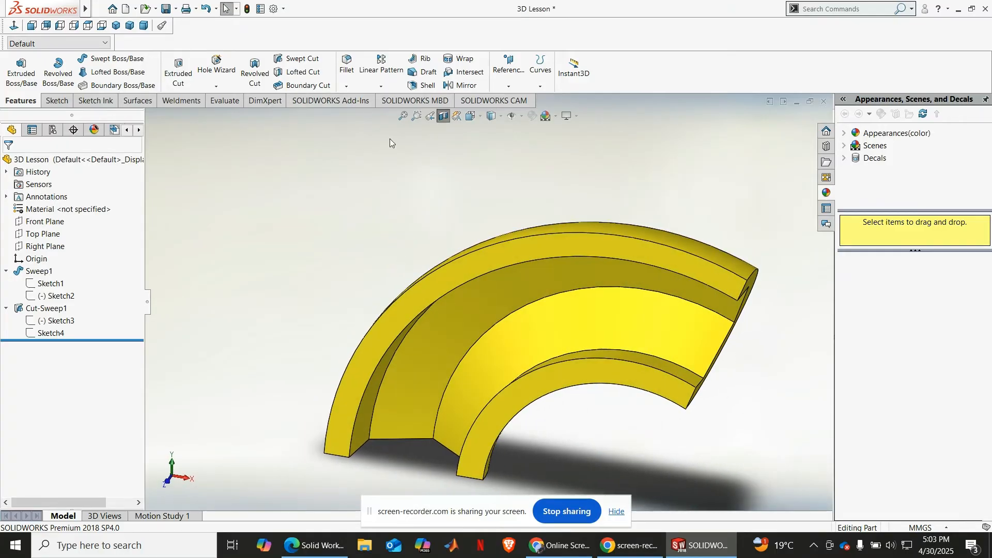
click(115, 26)
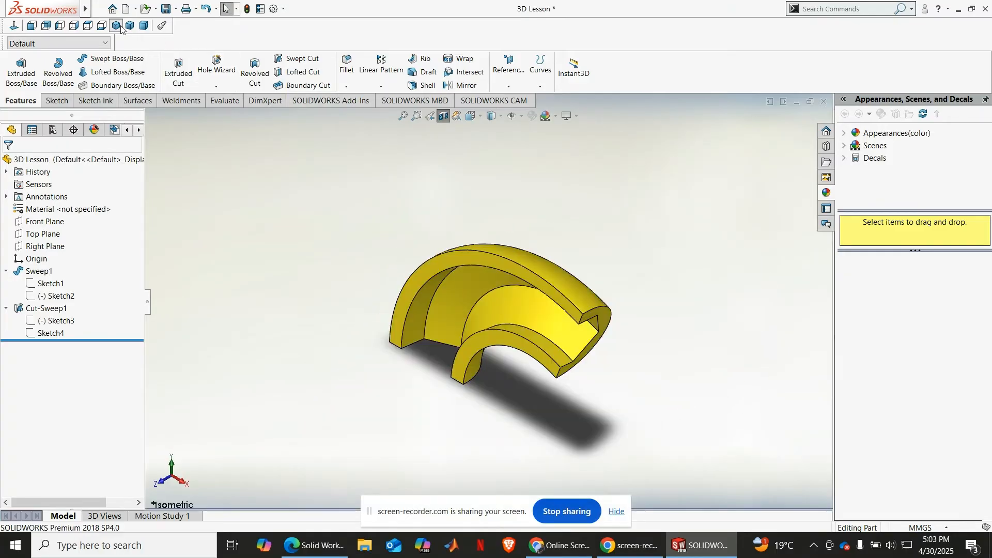
click(442, 116)
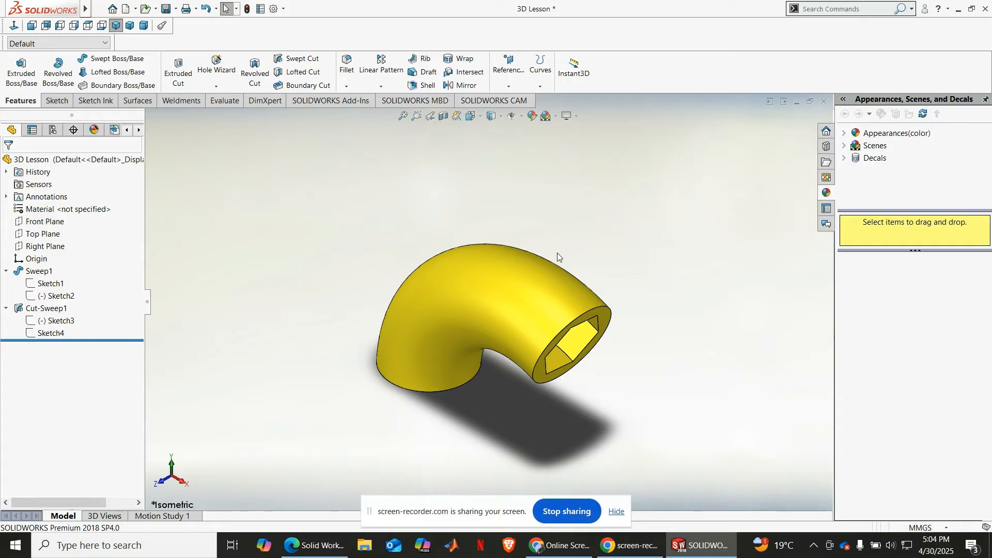
Step: Delete the bend's sweep with its dependent swept cut, and the remaining profile and path sketches
click(27, 272)
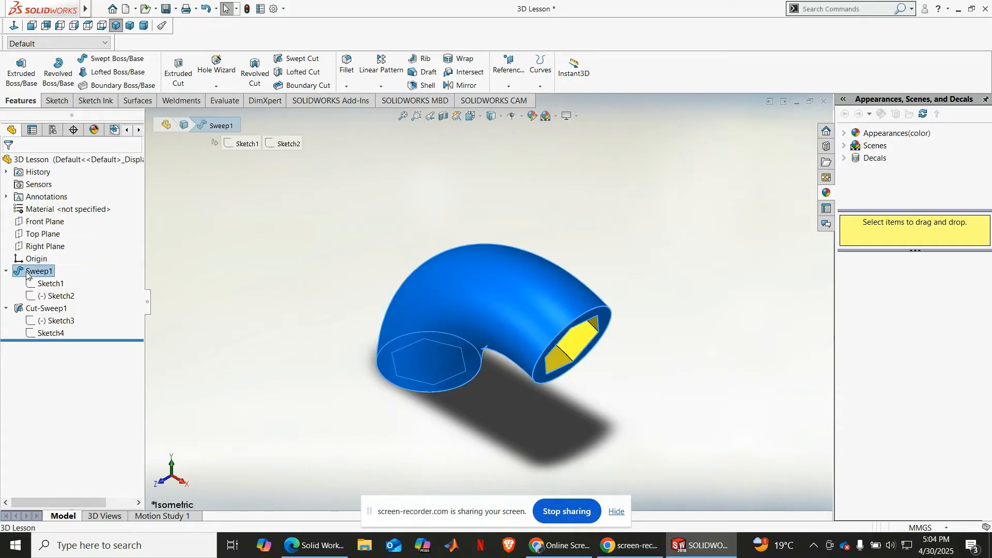
right_click(28, 275)
click(88, 335)
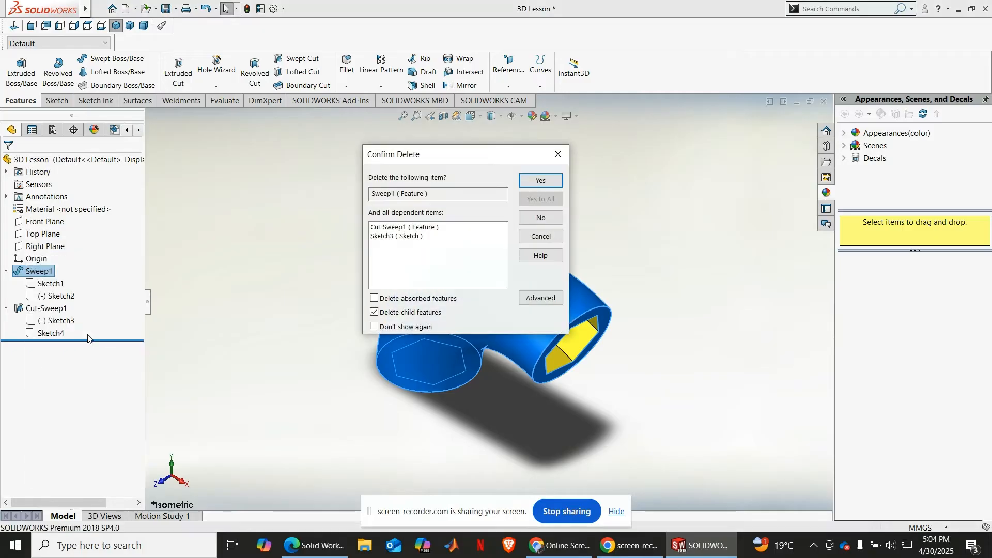
key(Return)
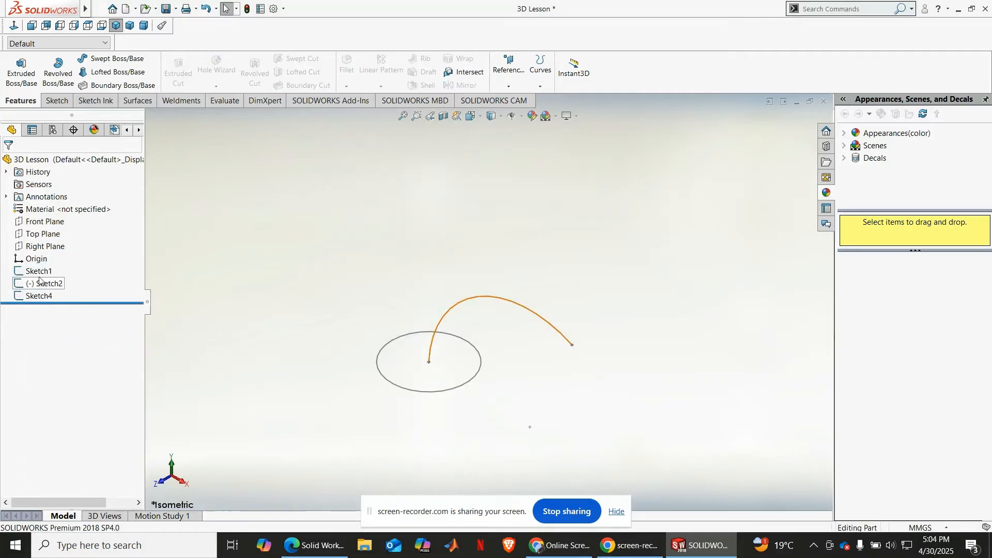
click(40, 272)
right_click(40, 273)
click(78, 330)
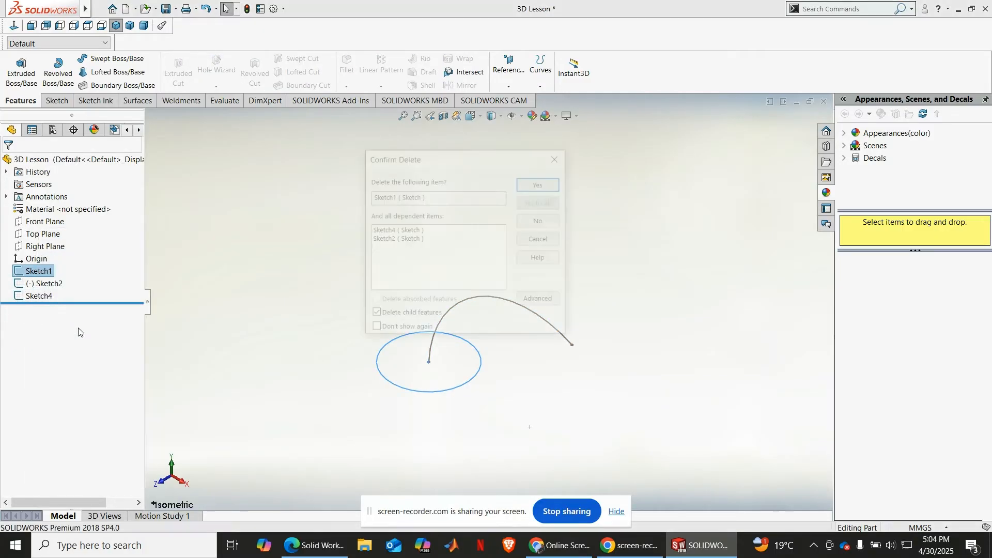
key(Return)
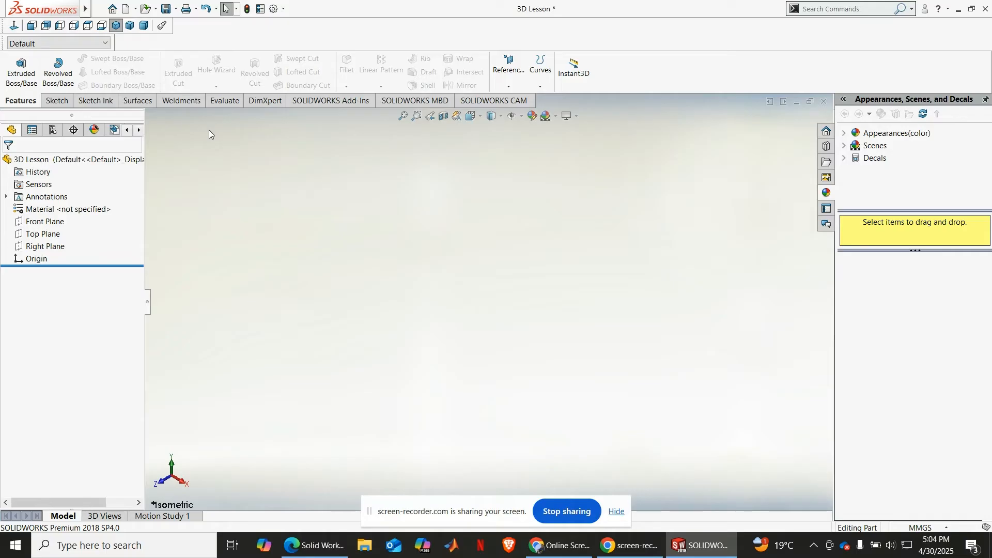
Step: Sketch a corner rectangle about 100 by 51 mm around the origin on the Front Plane
click(49, 222)
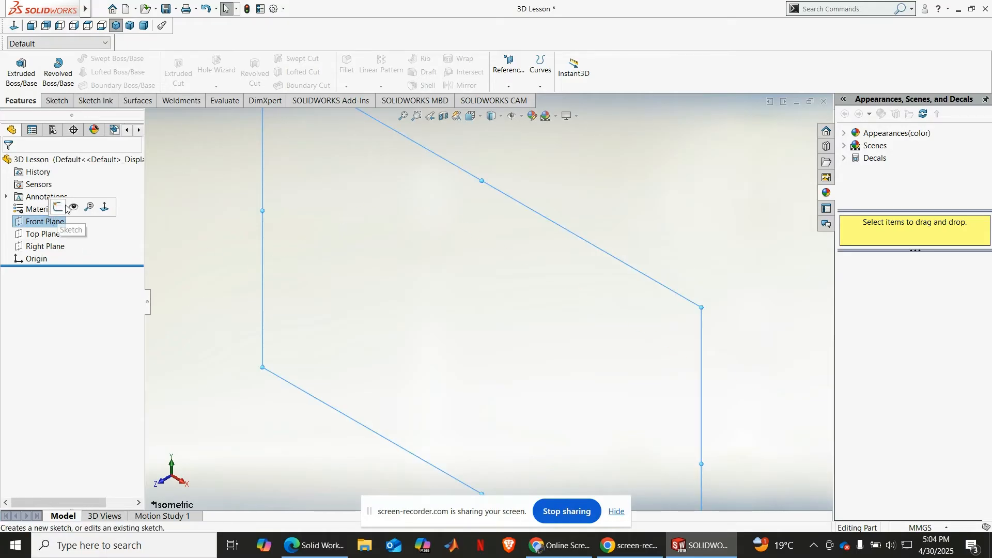
click(56, 210)
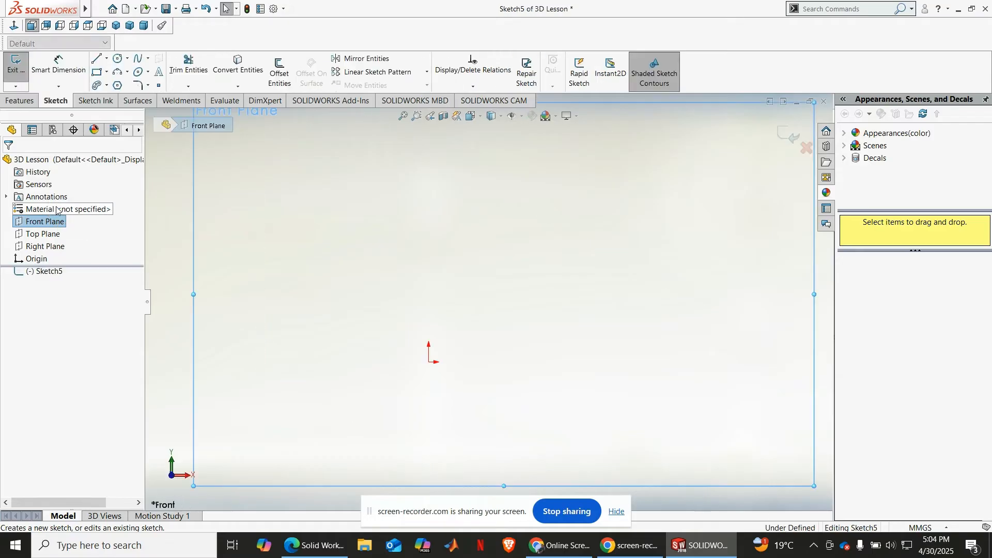
click(96, 72)
click(297, 240)
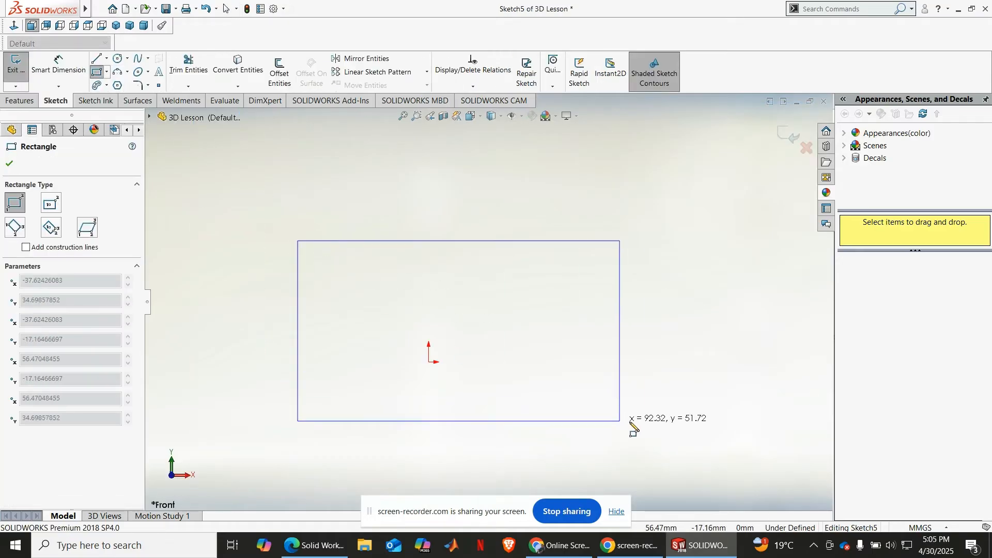
click(645, 418)
Step: Dimension the rectangle as 100 mm wide and 50 mm high
click(62, 81)
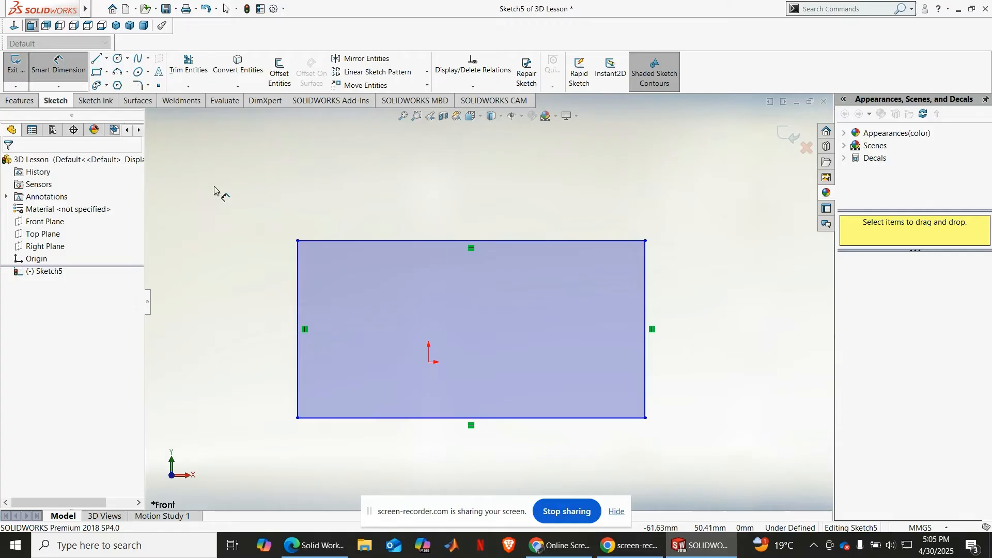
click(344, 240)
click(341, 197)
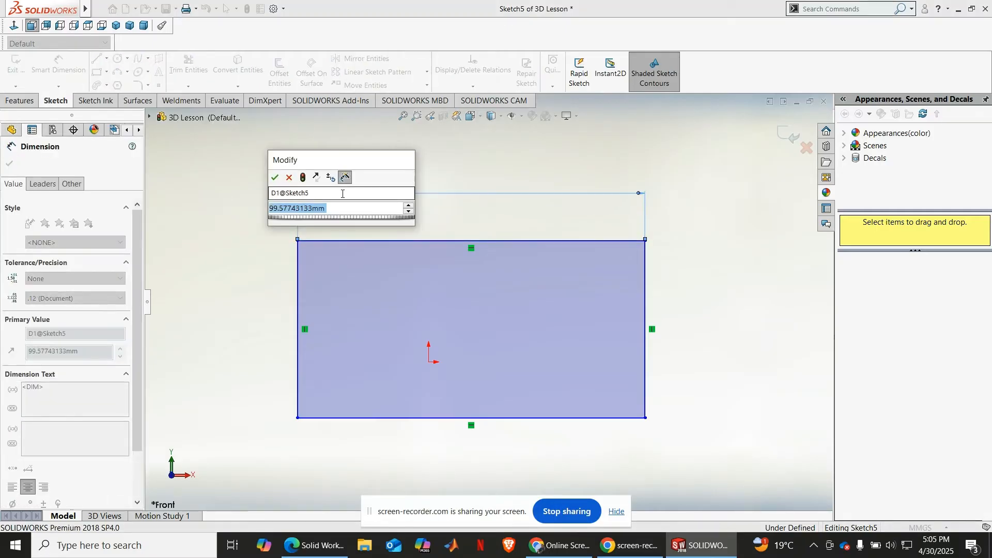
text(100)
key(Return)
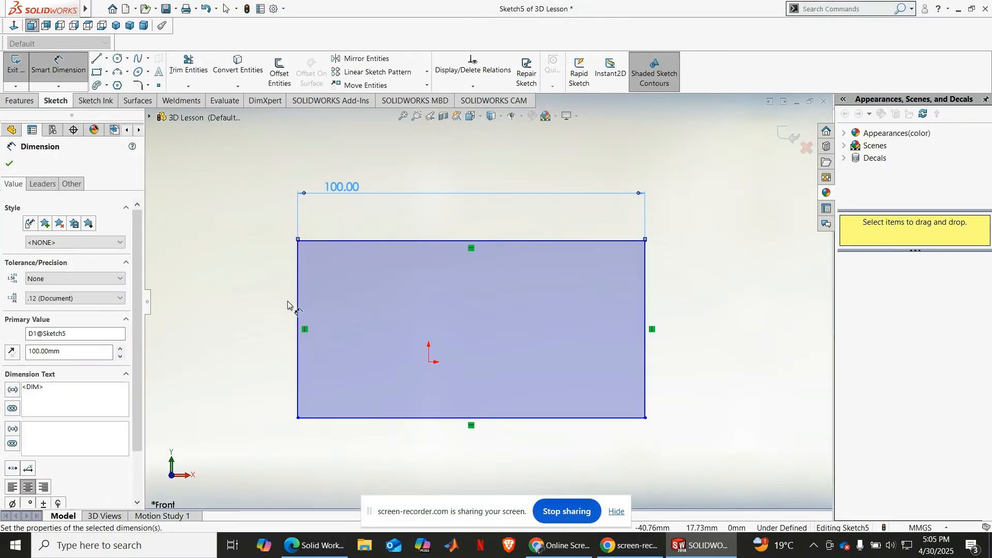
click(299, 311)
click(288, 304)
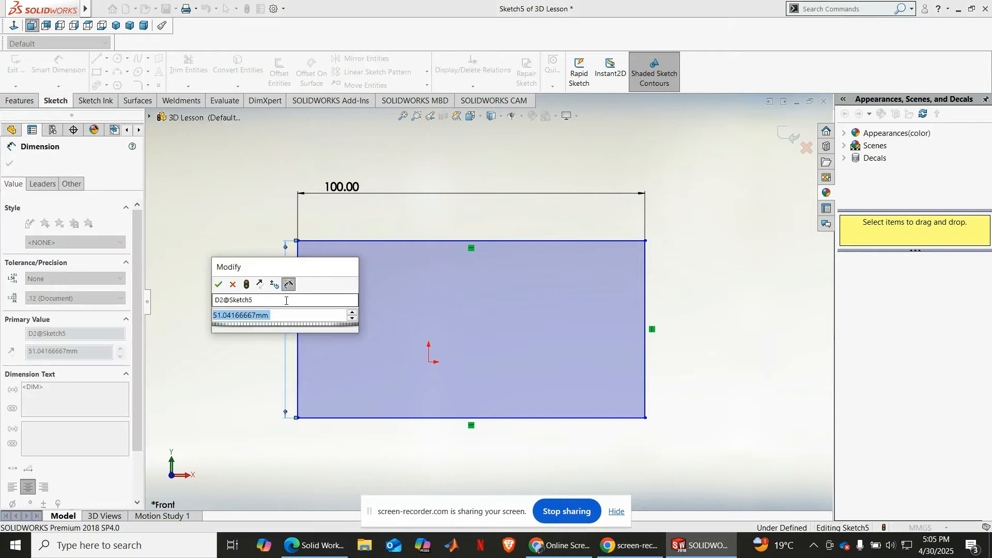
text(50)
key(Return)
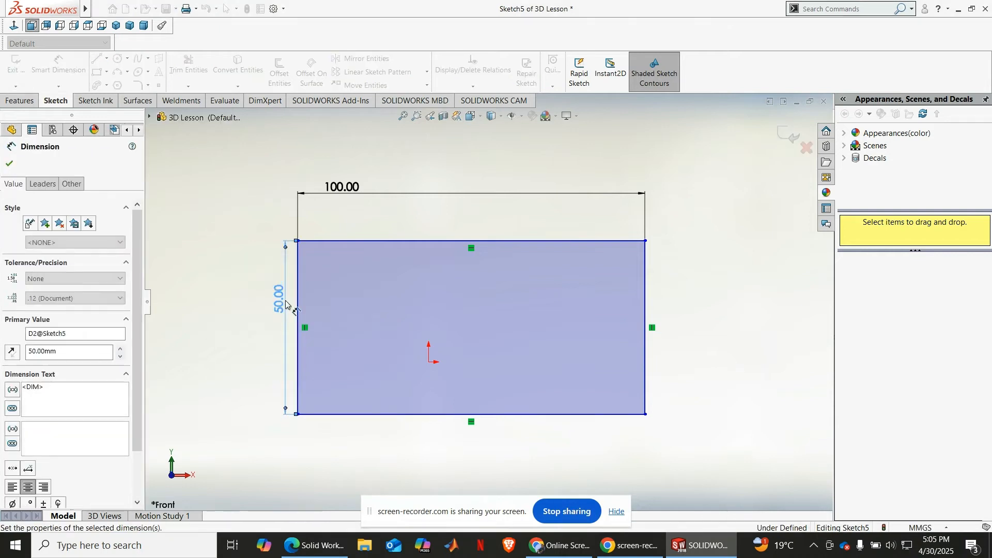
key(Escape)
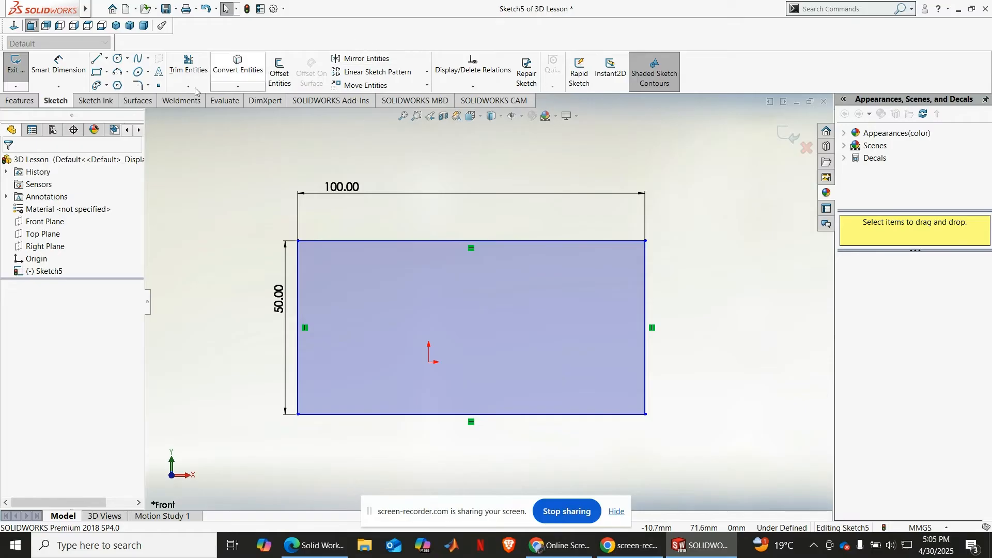
Step: Round the rectangle's two upper corners with 15 mm sketch fillets
click(149, 86)
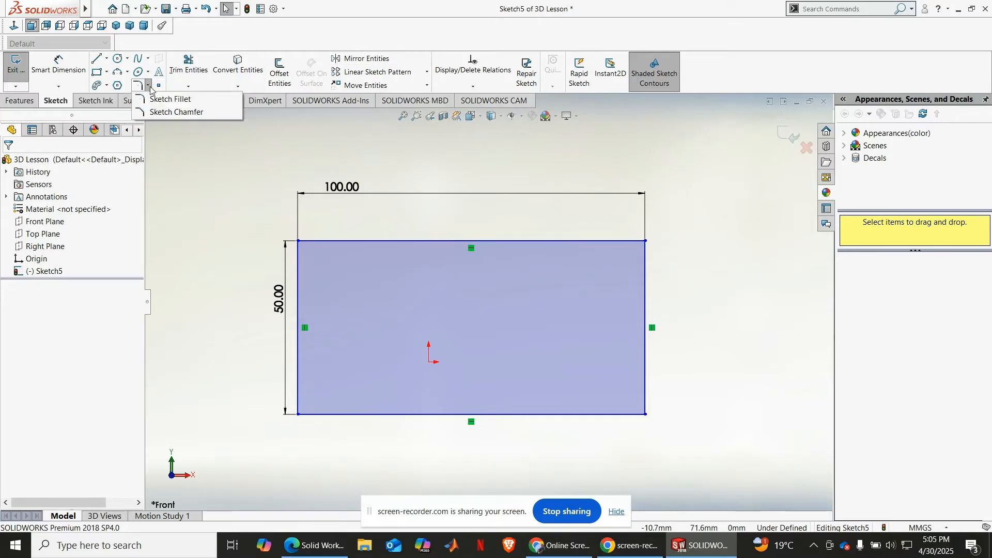
click(166, 99)
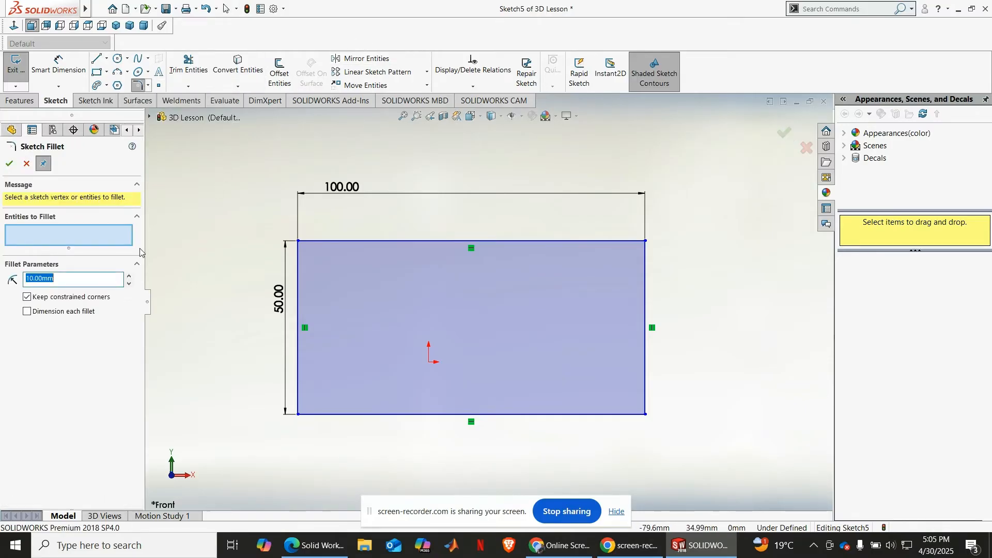
drag(66, 278, 23, 278)
text(1)
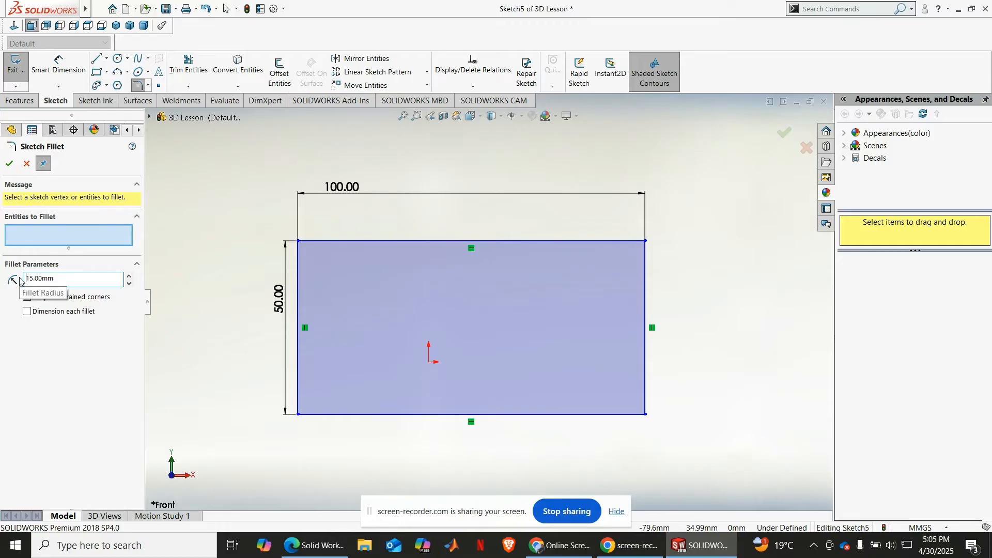
scroll(307, 248, down, 3)
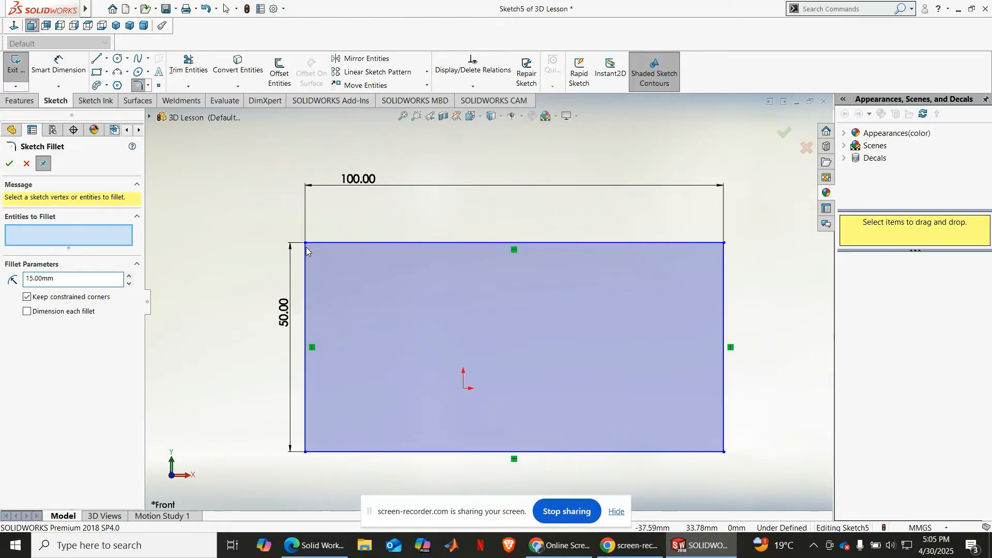
click(310, 248)
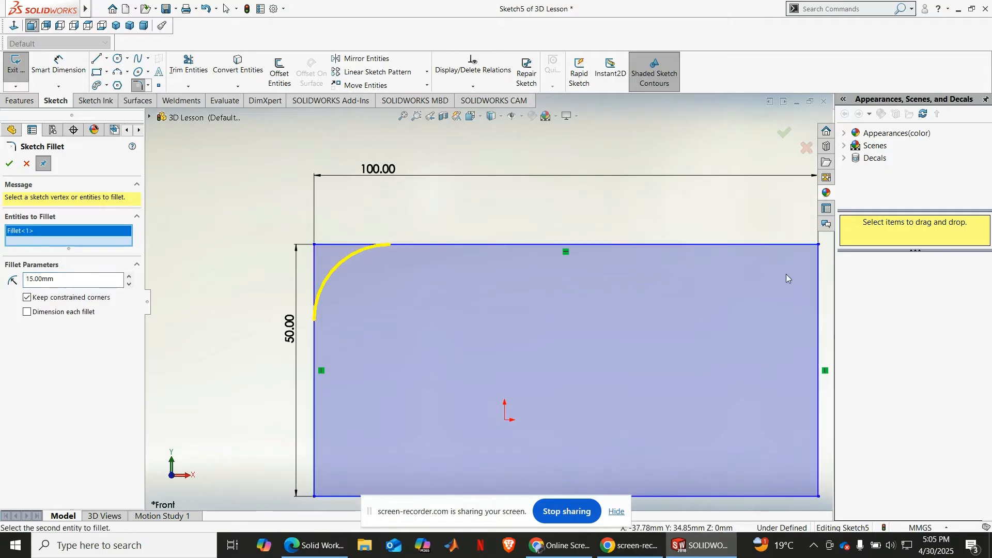
click(822, 246)
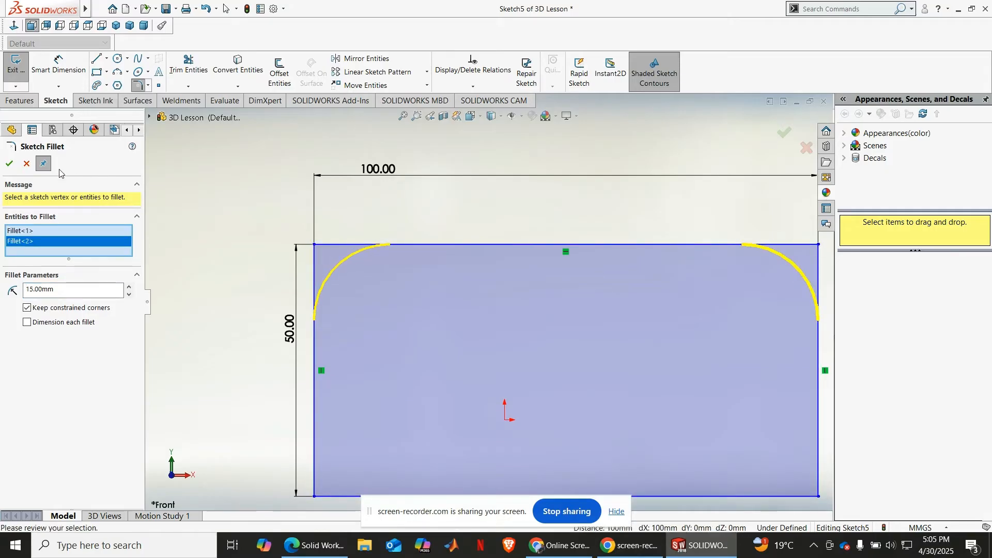
click(9, 163)
key(f)
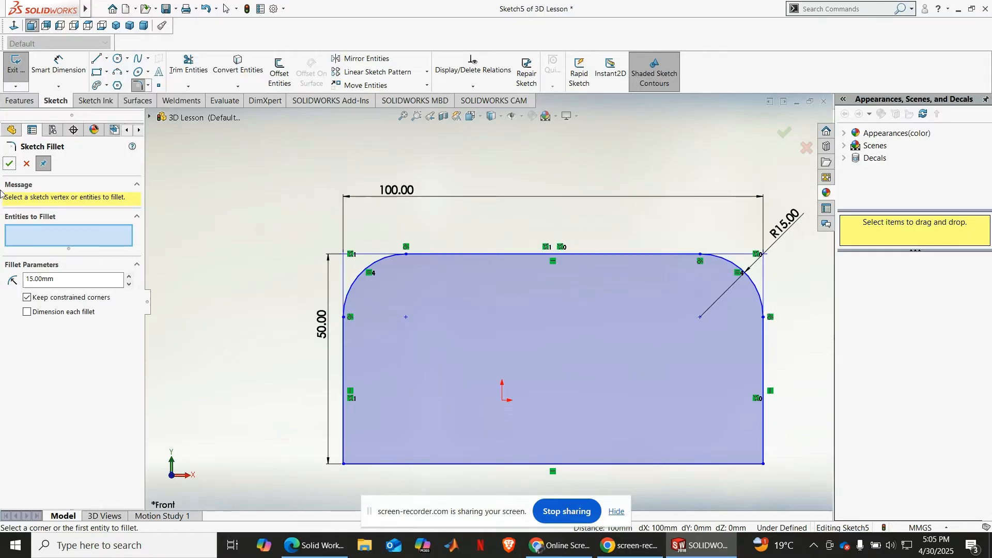
click(9, 163)
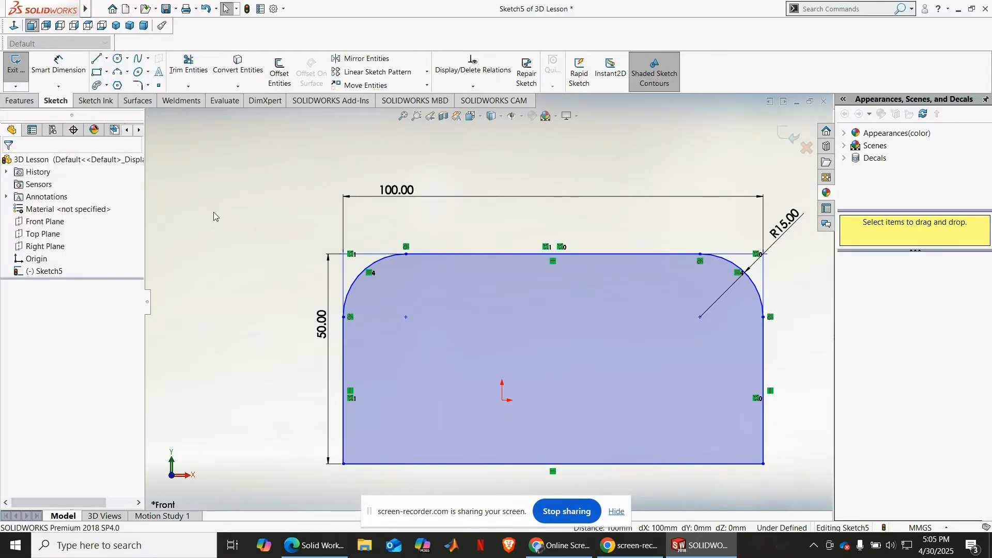
Step: Bevel the rectangle's two lower corners with 15 mm equal-distance sketch chamfers
click(148, 87)
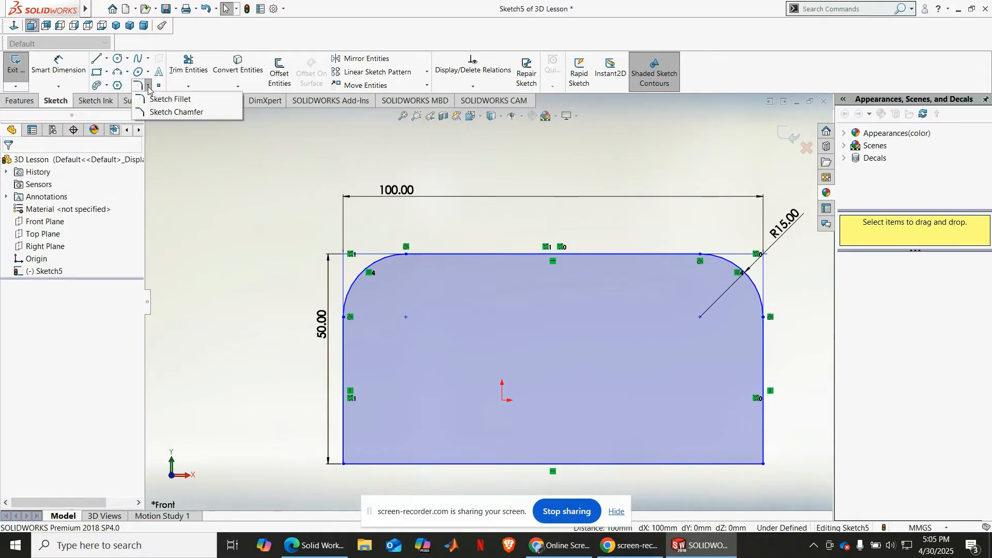
click(161, 113)
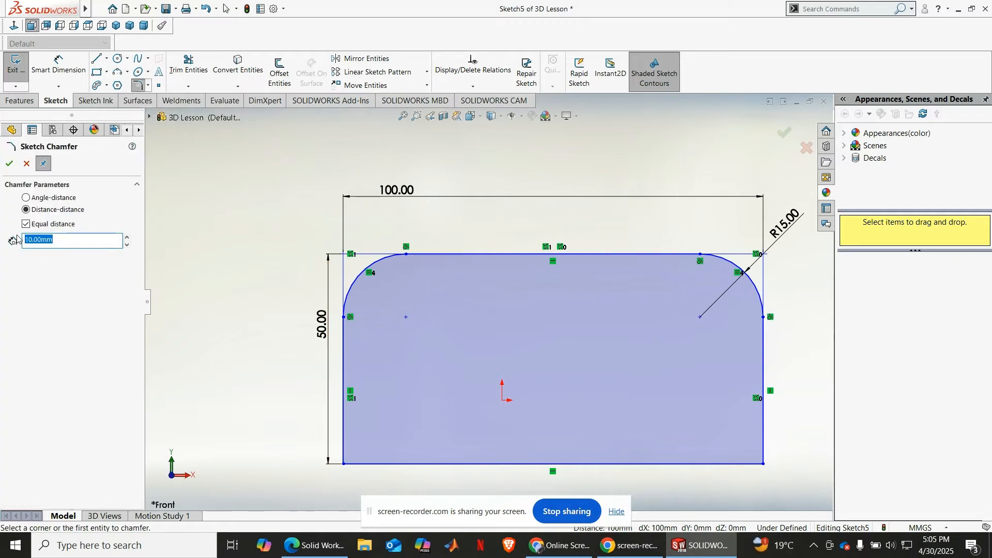
text(1)
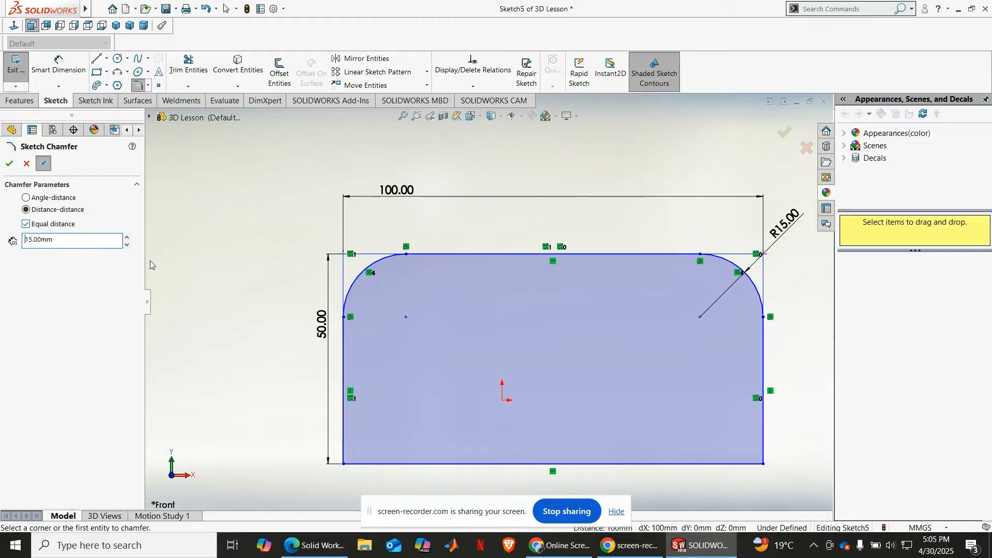
click(344, 465)
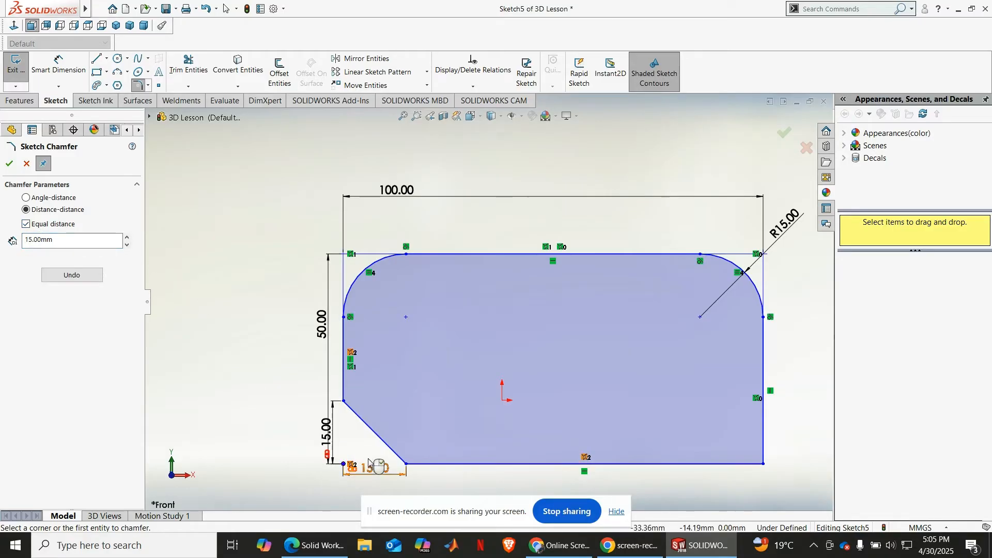
click(699, 465)
click(765, 391)
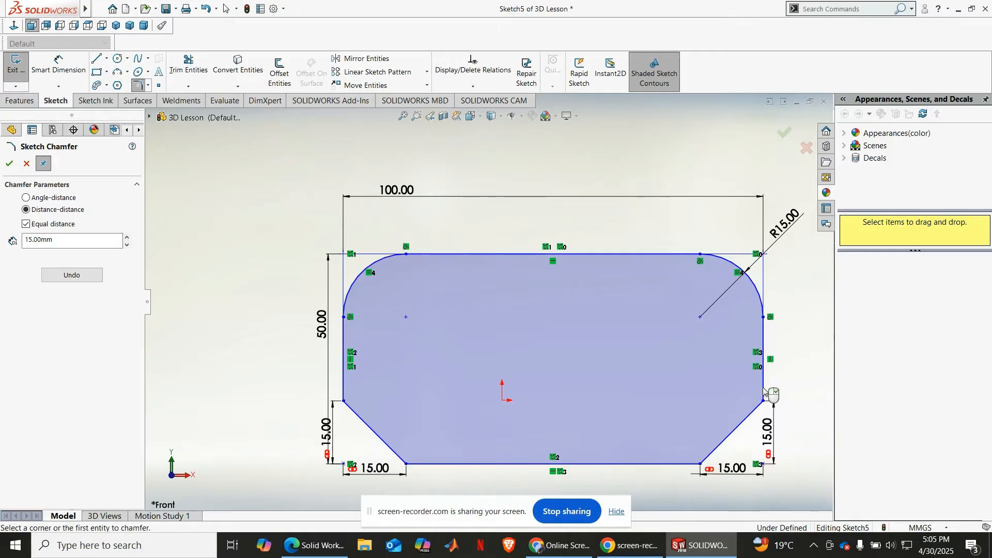
click(9, 163)
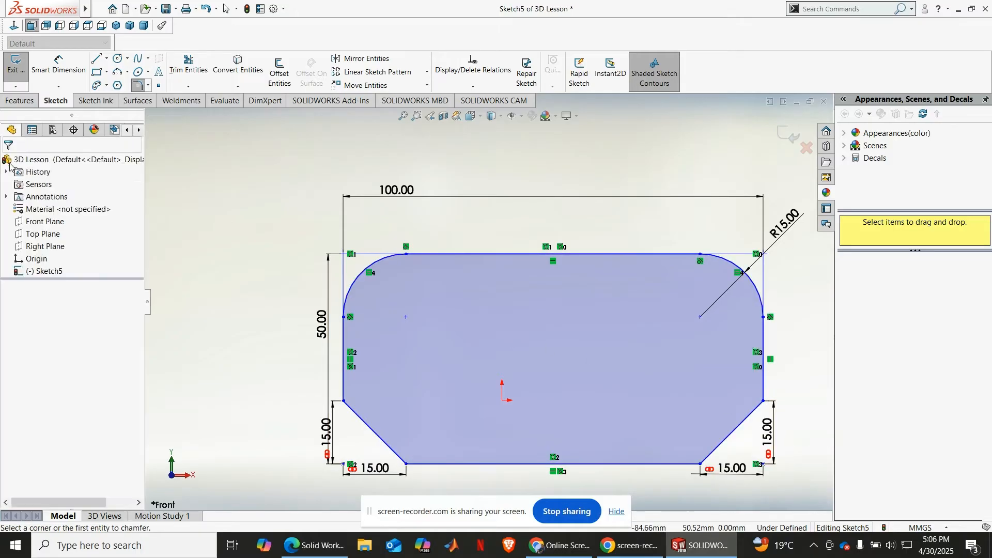
Step: Extrude the profile with rounded and chamfered corners 10 mm, blind from the sketch plane
scroll(281, 201, up, 4)
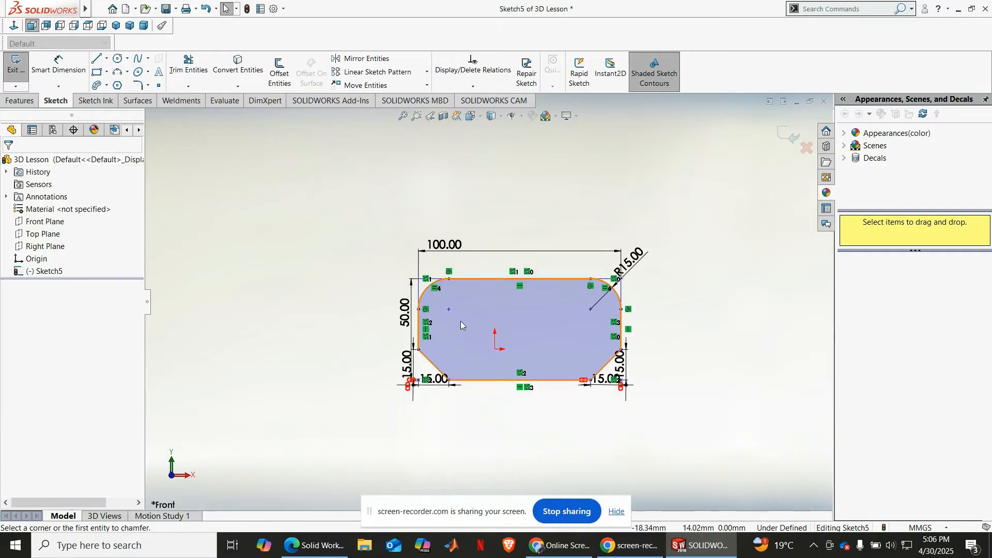
scroll(460, 320, down, 1)
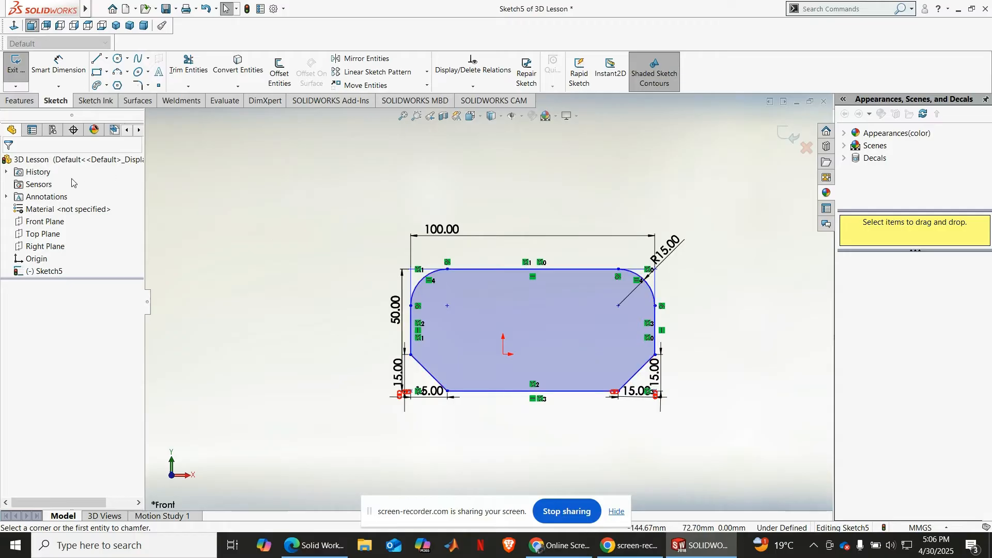
click(20, 100)
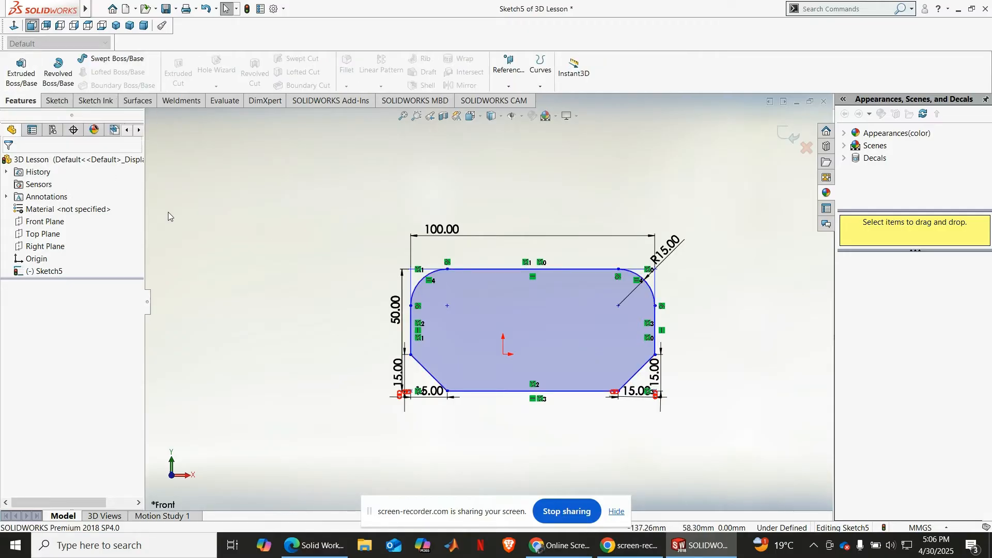
click(470, 338)
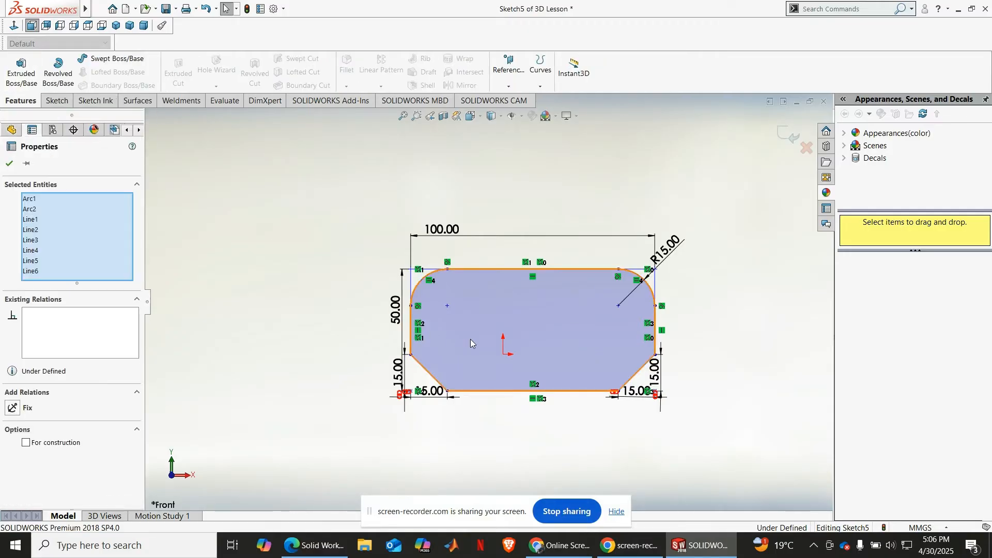
click(6, 66)
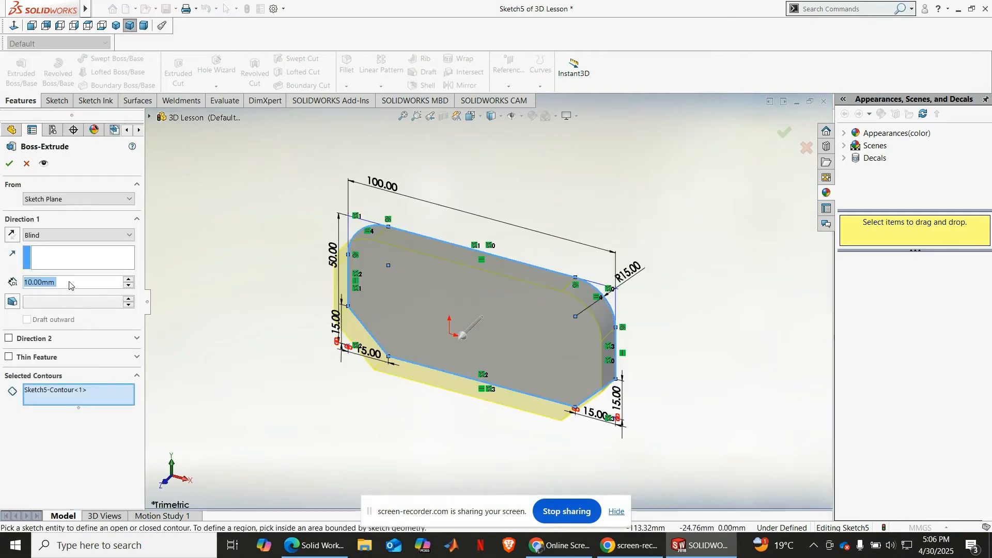
click(9, 163)
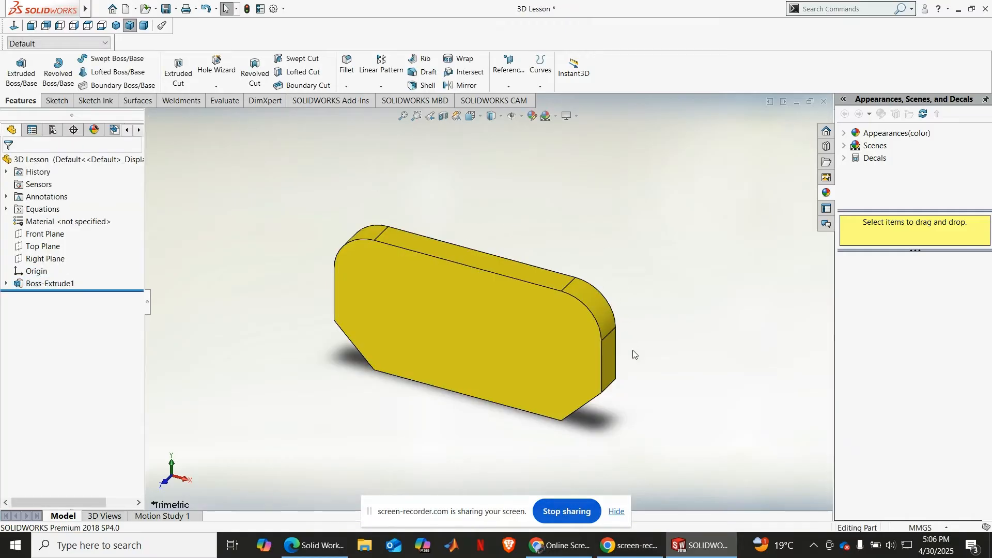
click(403, 115)
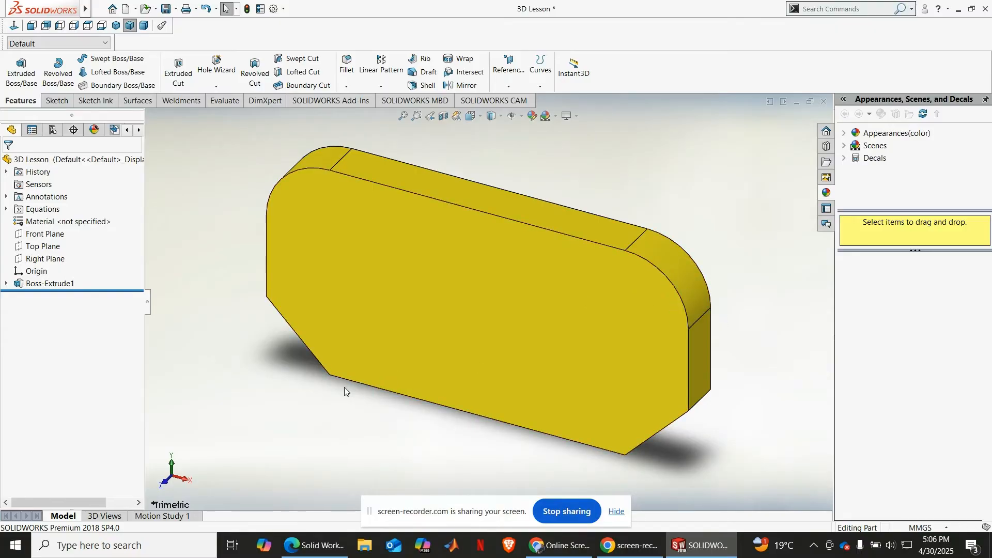
middle_drag(344, 386, 297, 359)
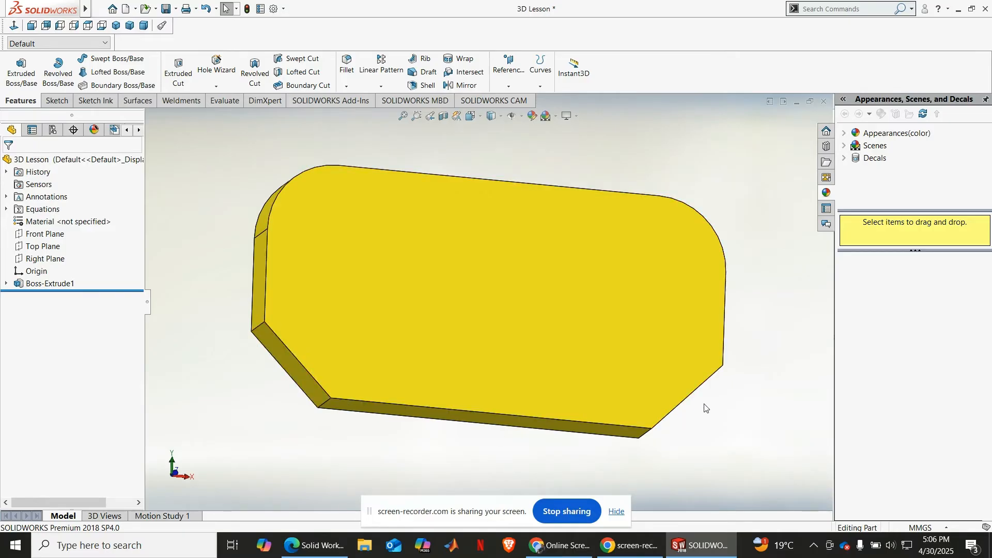
middle_drag(715, 384, 686, 464)
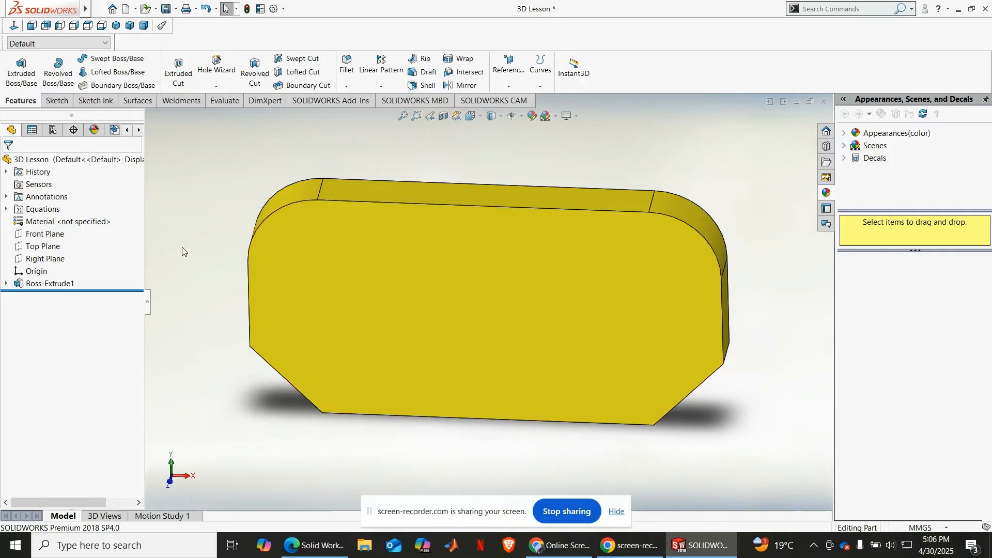
Step: Undo the extrusion, the sketch chamfers and the sketch fillets, back to the dimensioned plain rectangle
key(ctrl+z)
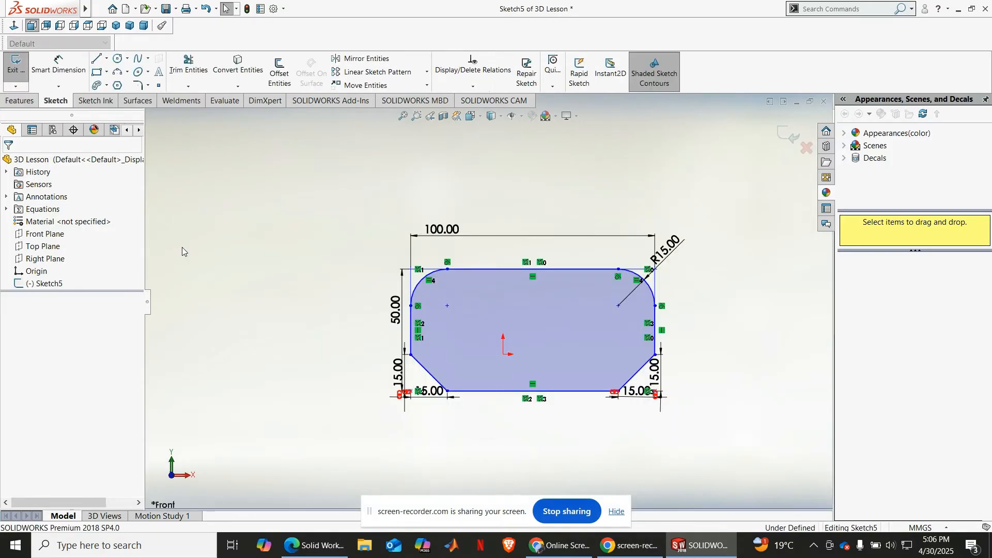
key(ctrl+z)
key(ctrl+z)
key(ctrl+z)
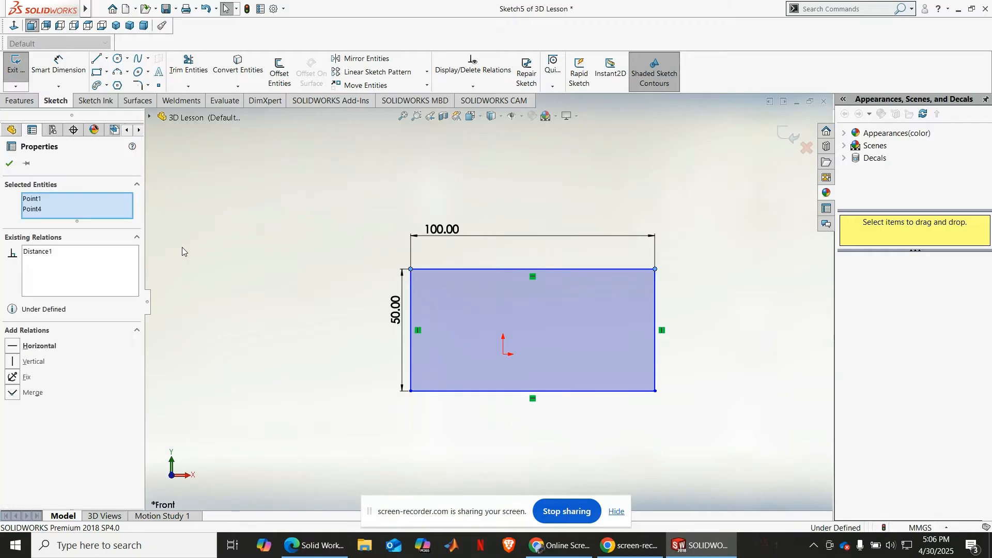
click(9, 163)
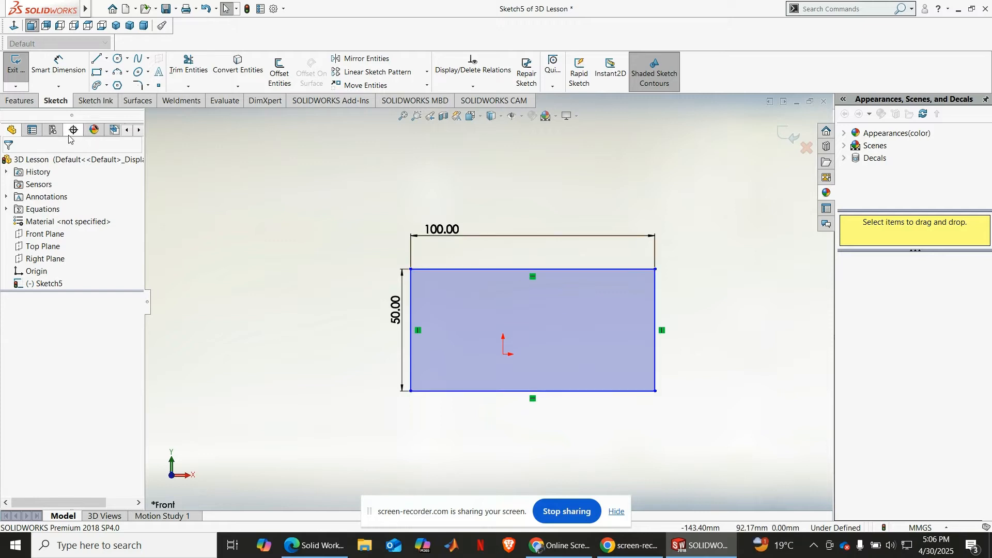
Step: Extrude the plain 100 by 50 mm rectangle 10 mm, blind from the sketch plane
click(20, 101)
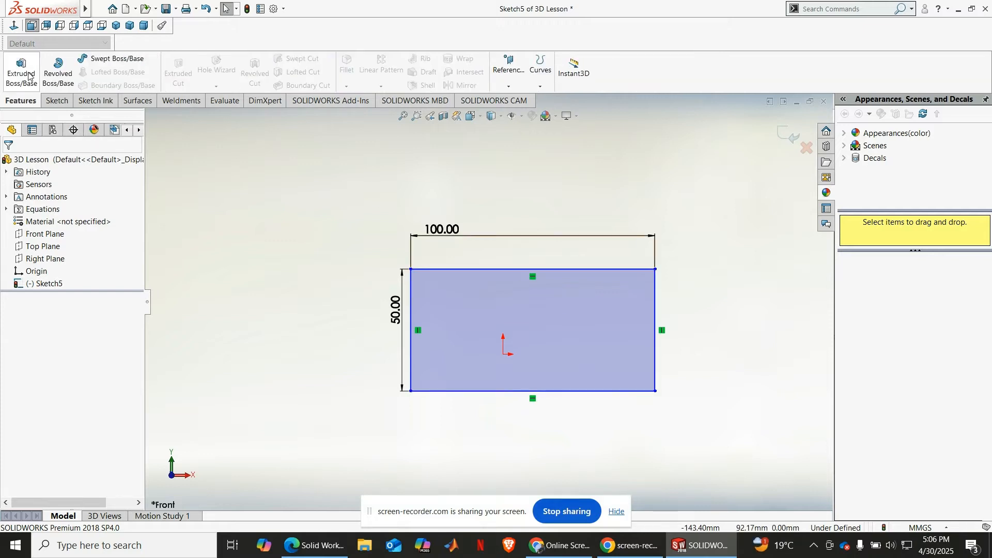
click(21, 73)
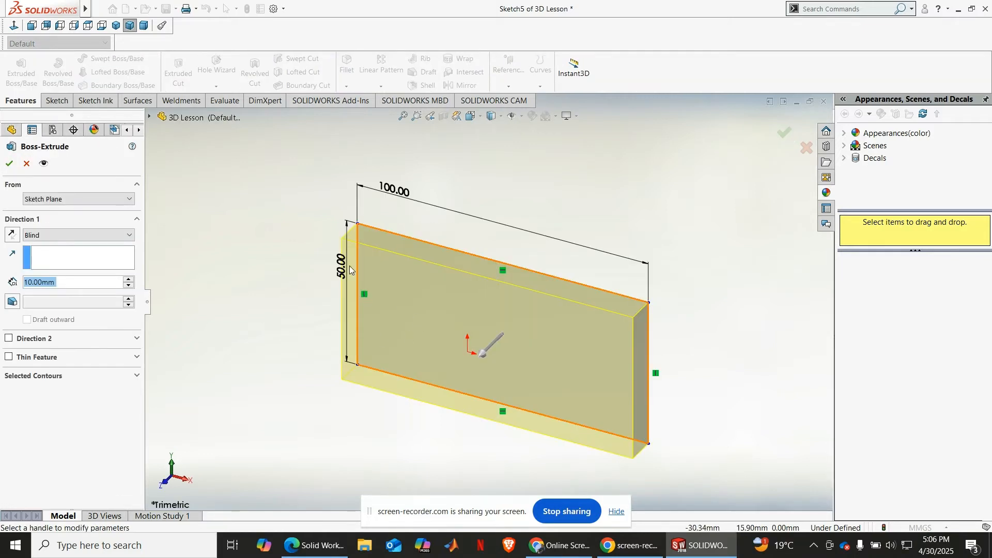
click(10, 164)
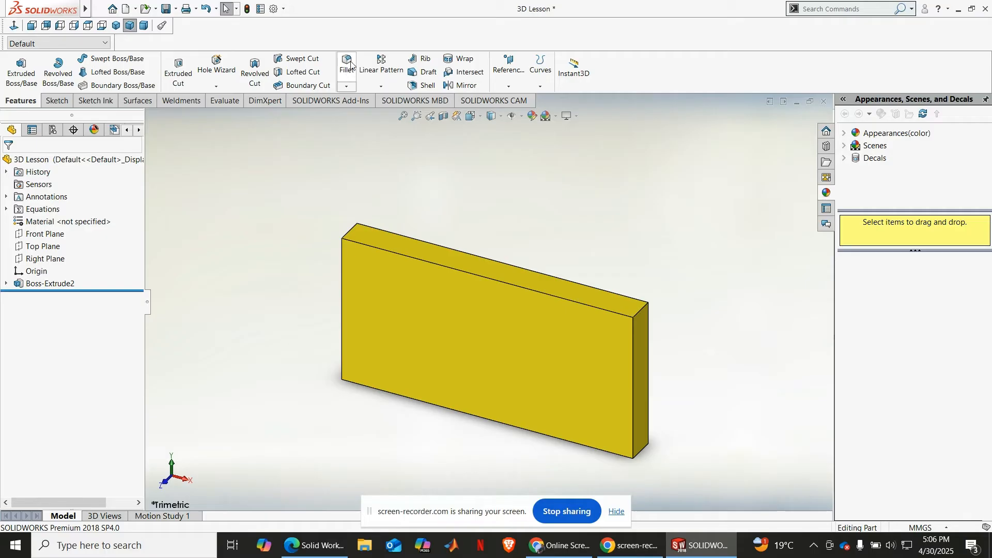
Step: Round the plate's two short upper corner edges with a symmetric constant-size fillet of 15 mm radius
click(346, 86)
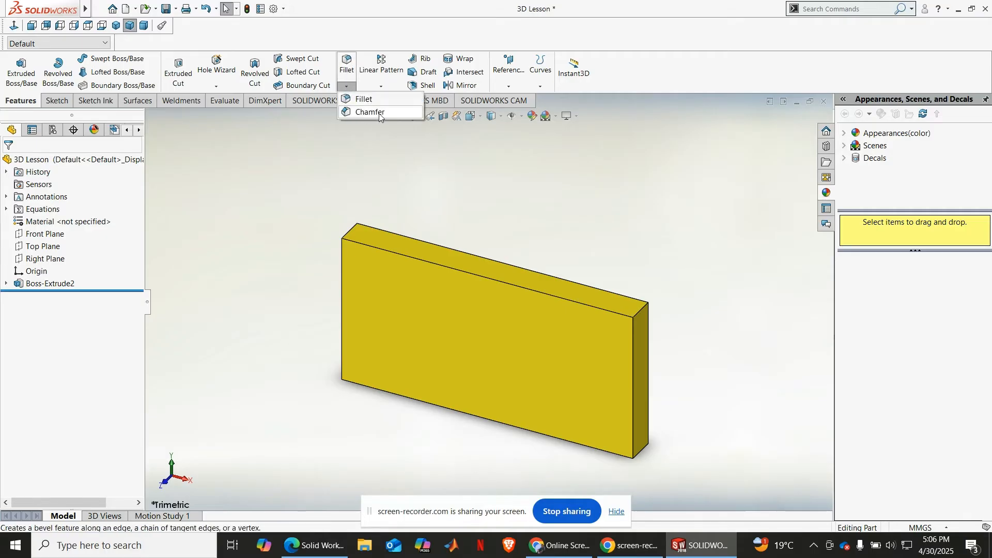
click(364, 100)
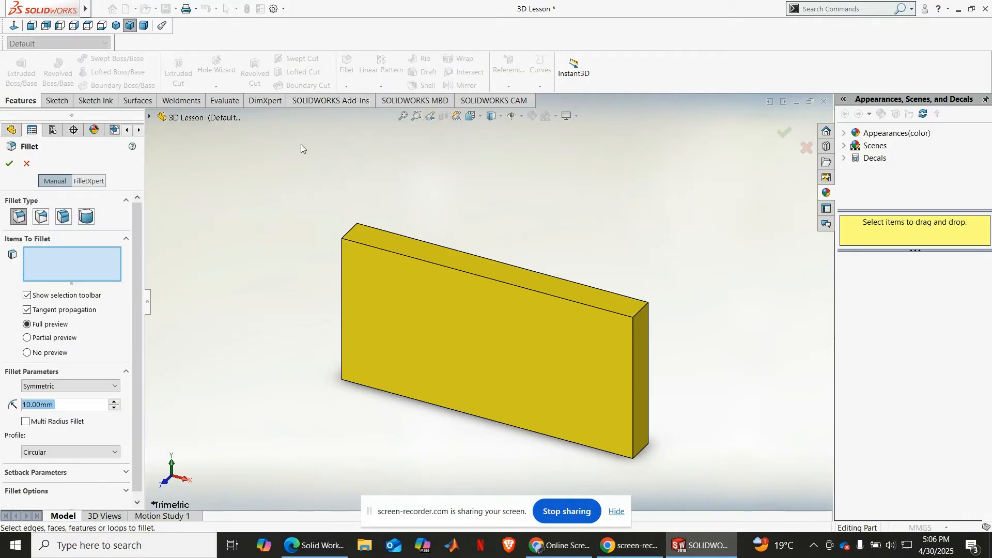
drag(67, 409, 9, 408)
text(15)
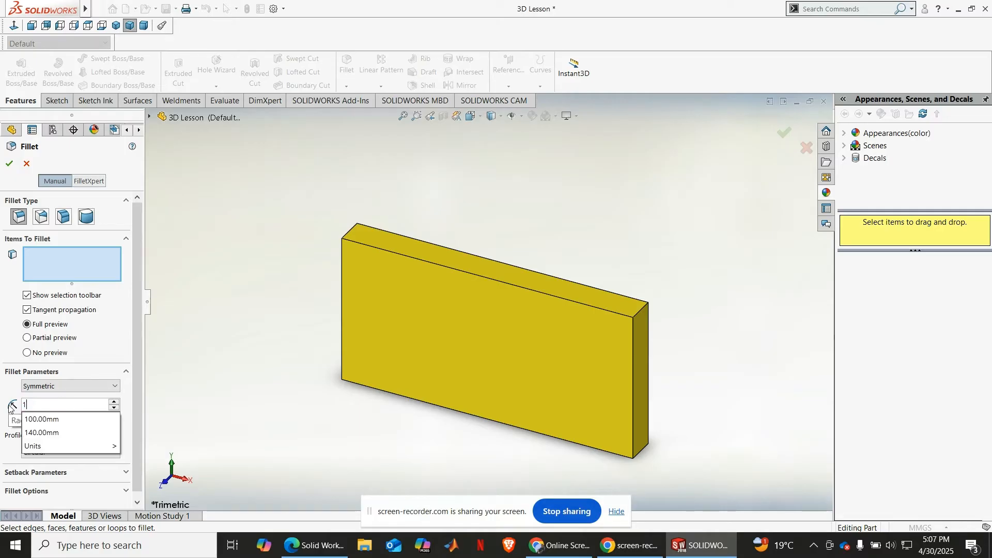
key(Return)
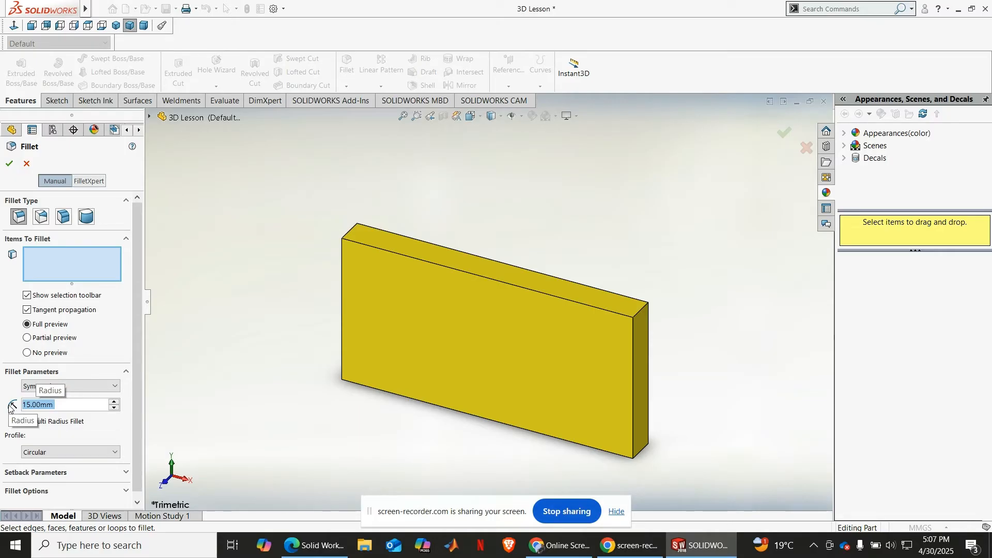
click(114, 386)
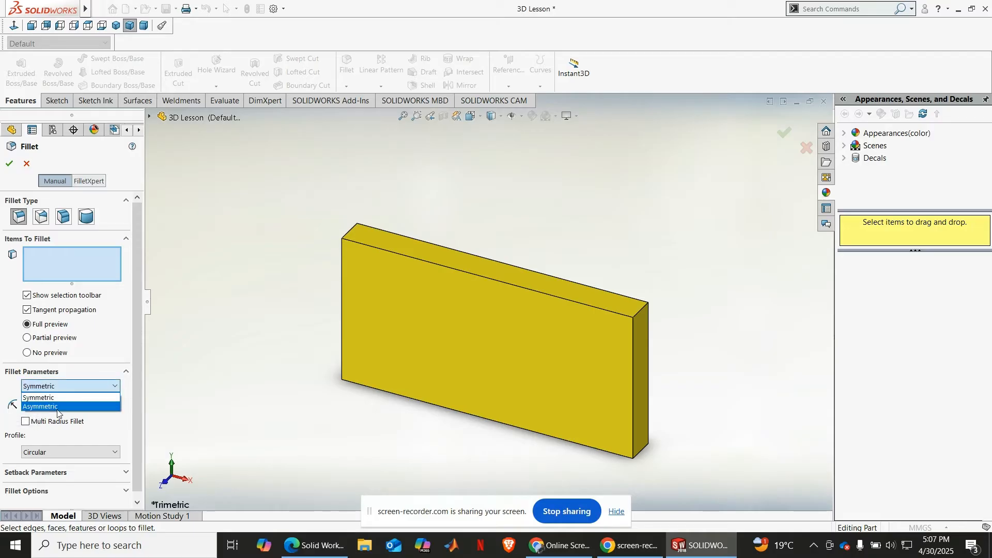
click(65, 399)
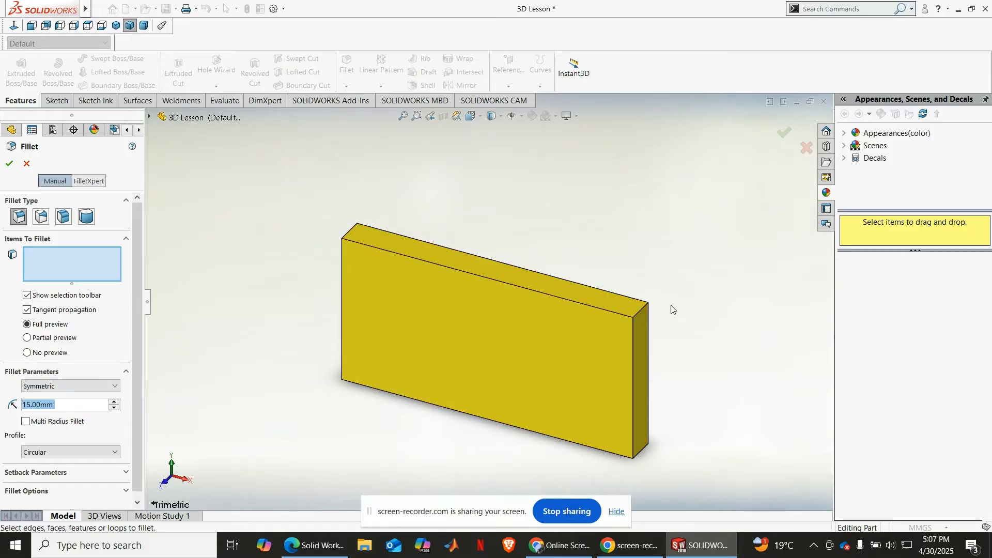
scroll(669, 313, down, 4)
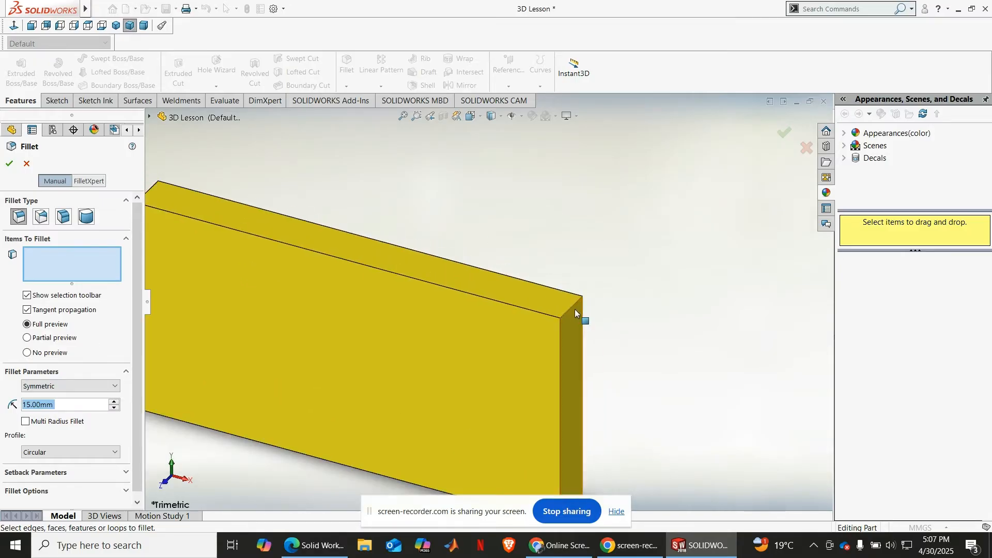
click(573, 309)
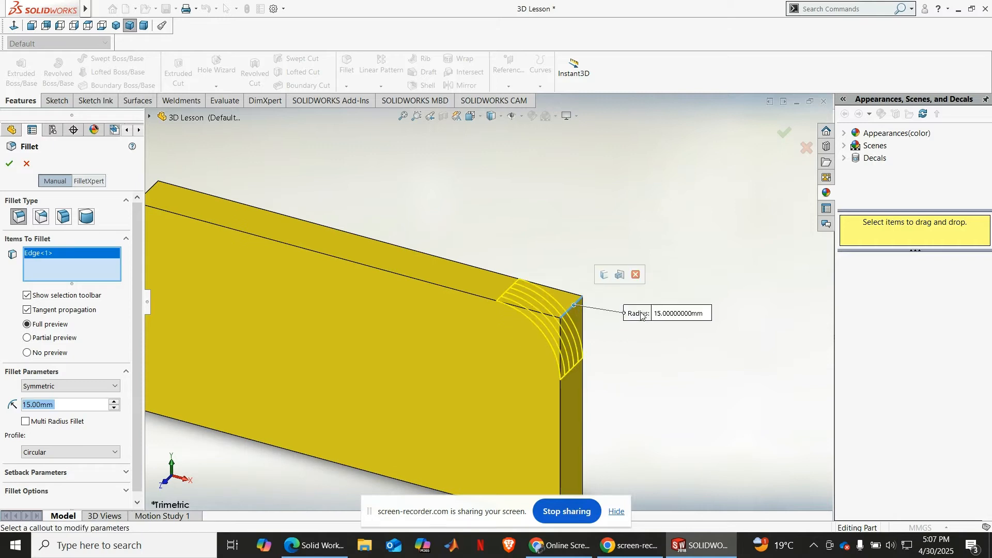
scroll(574, 309, up, 3)
scroll(209, 203, down, 1)
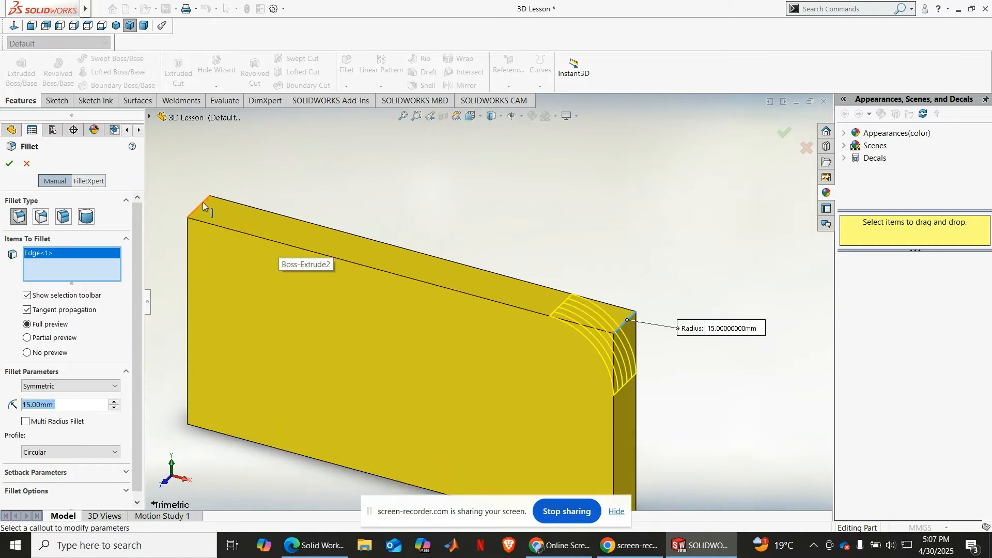
click(201, 205)
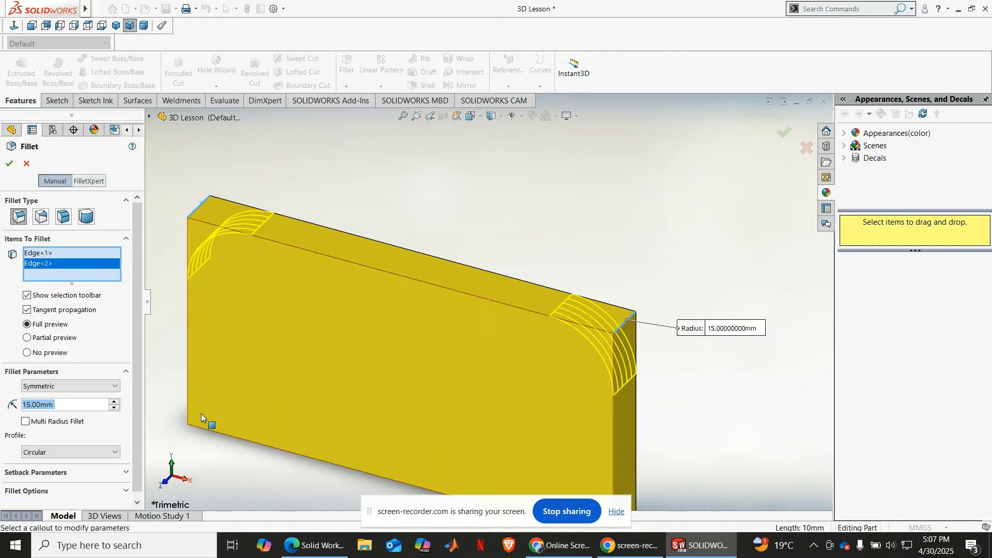
scroll(450, 337, up, 2)
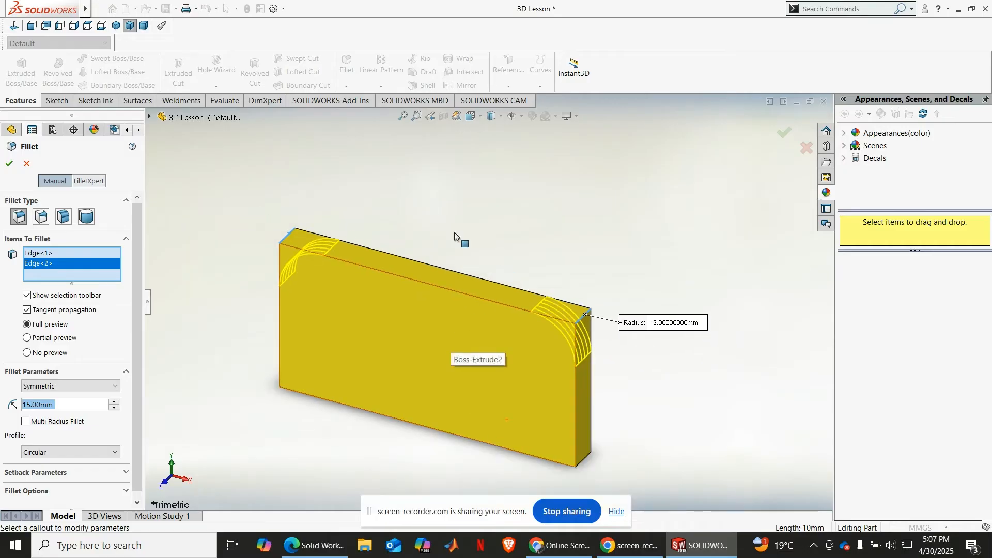
click(9, 163)
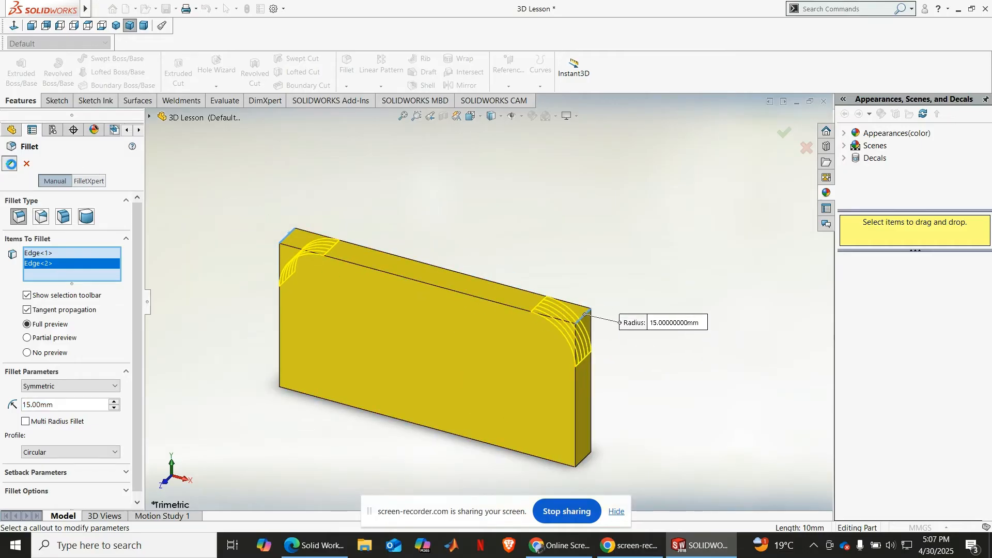
click(585, 185)
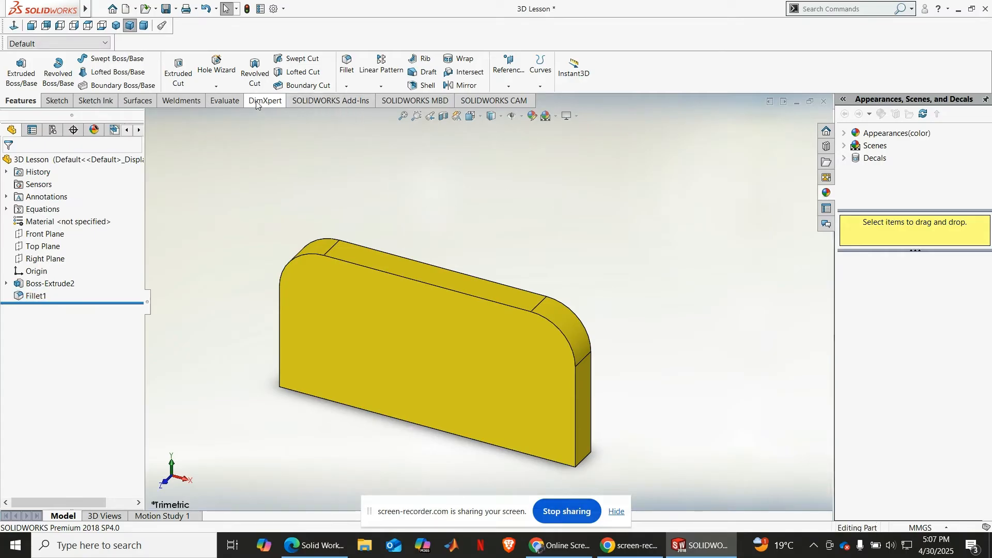
Step: Examine the settings of the variable size, face, full round and constant size fillet types
click(346, 87)
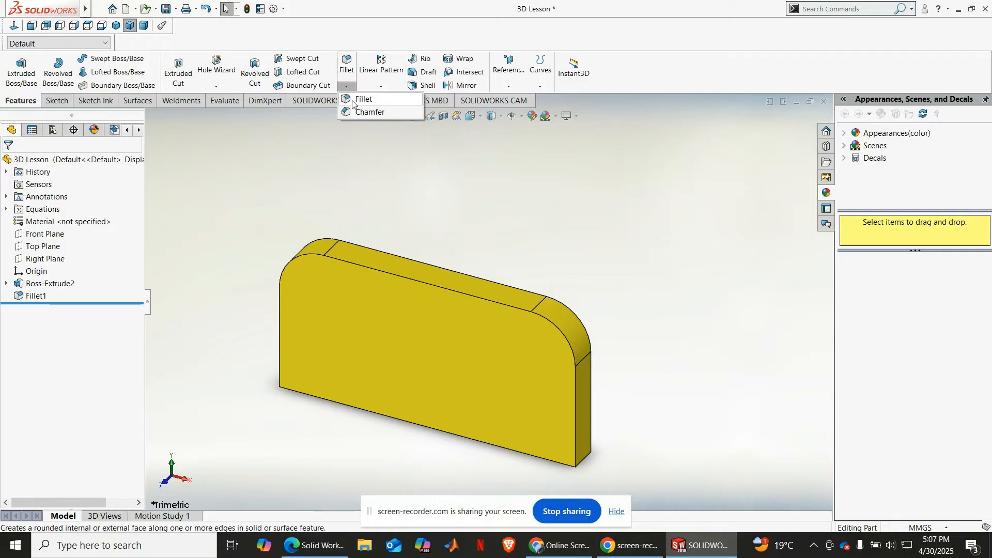
click(352, 100)
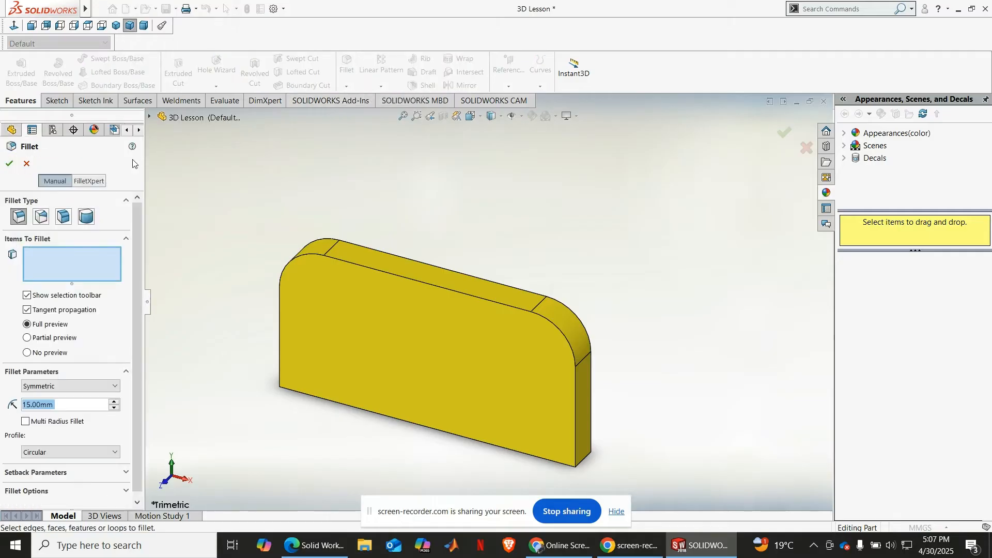
click(49, 219)
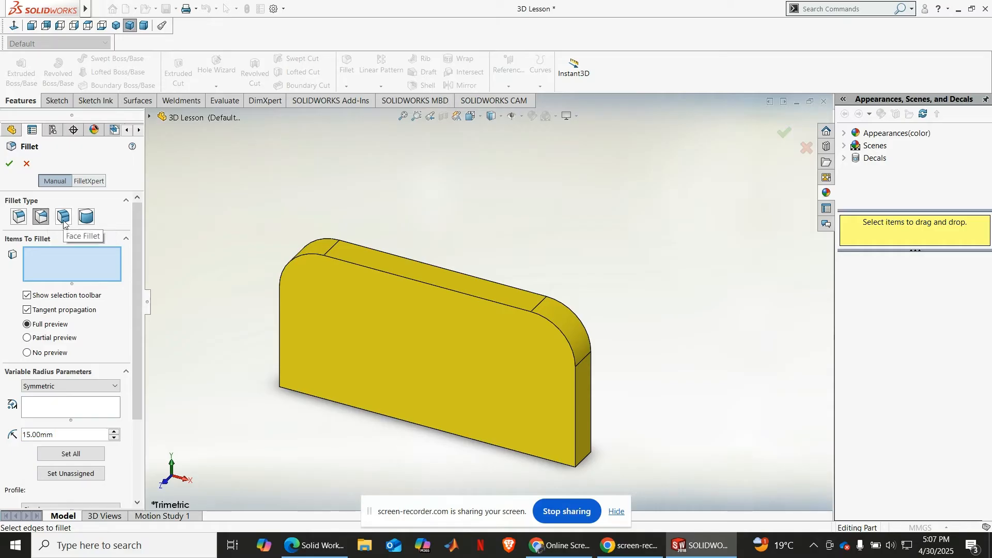
click(63, 220)
click(84, 218)
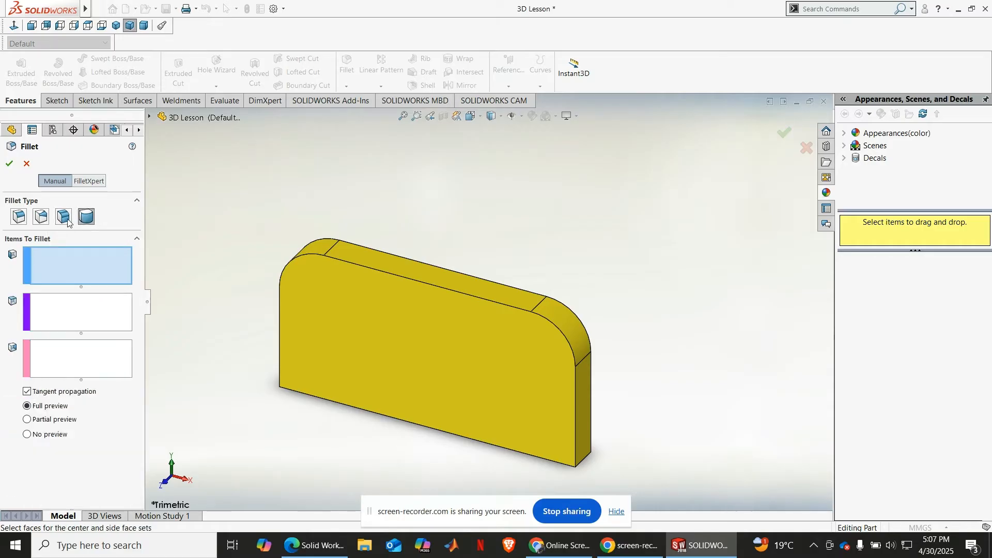
click(64, 219)
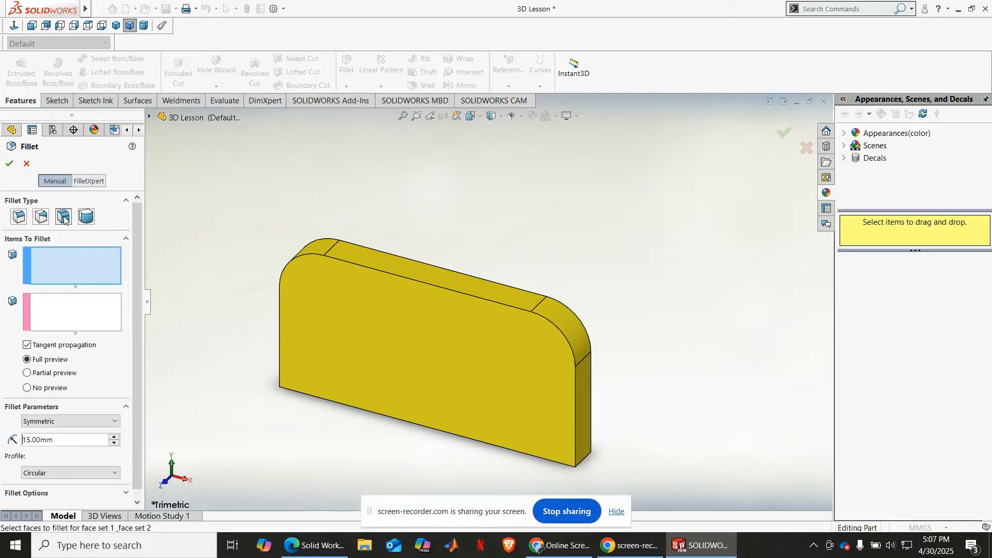
click(46, 220)
click(20, 220)
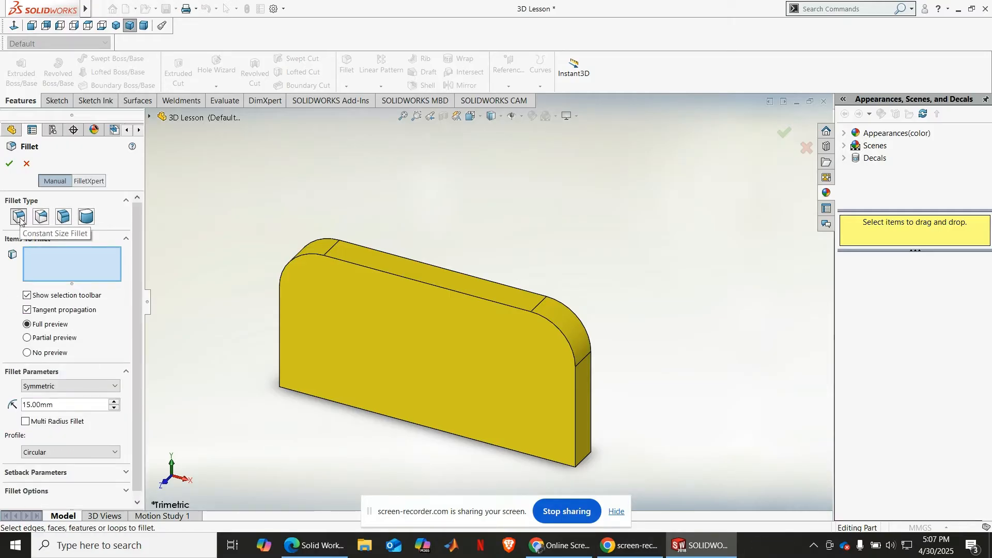
Step: Examine the face fillet and full round fillet selections against the plate's faces, and leave the Fillet command
click(64, 219)
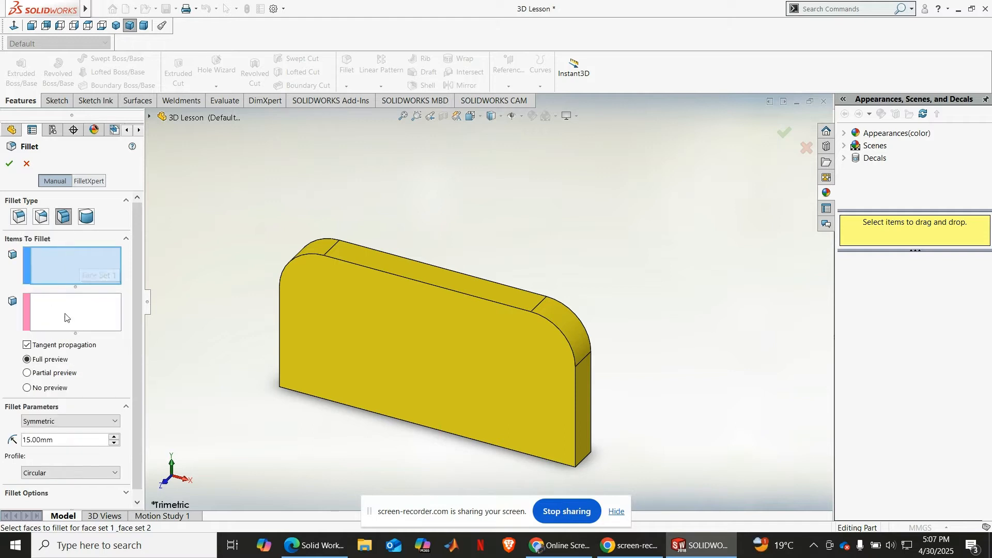
click(87, 217)
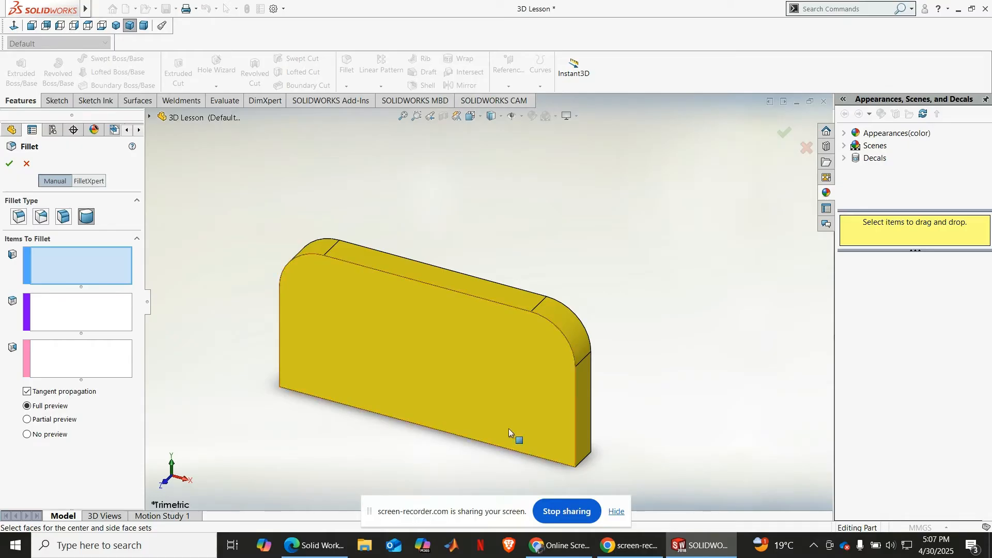
middle_drag(587, 337, 528, 218)
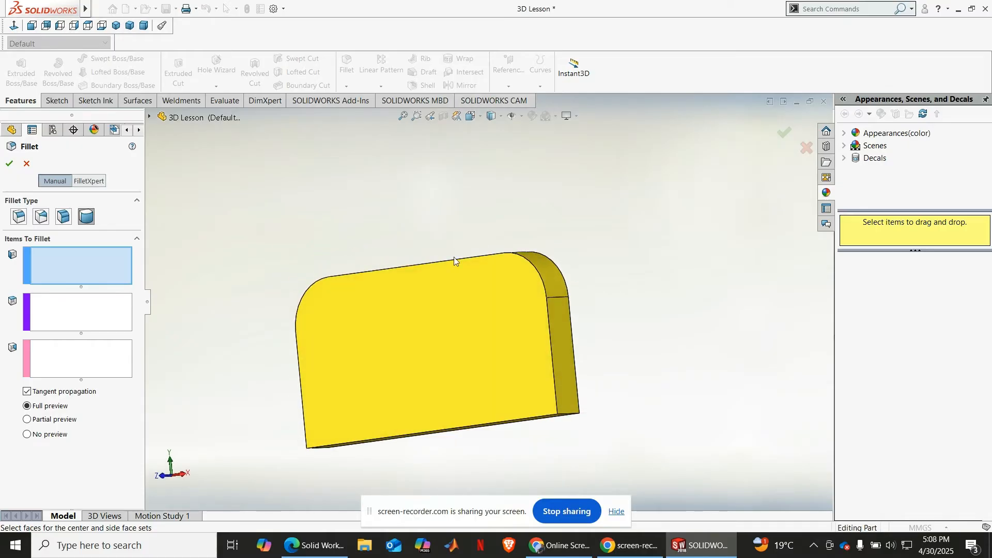
mouse_move(455, 261)
middle_down()
mouse_move(465, 233)
mouse_move(472, 267)
middle_up()
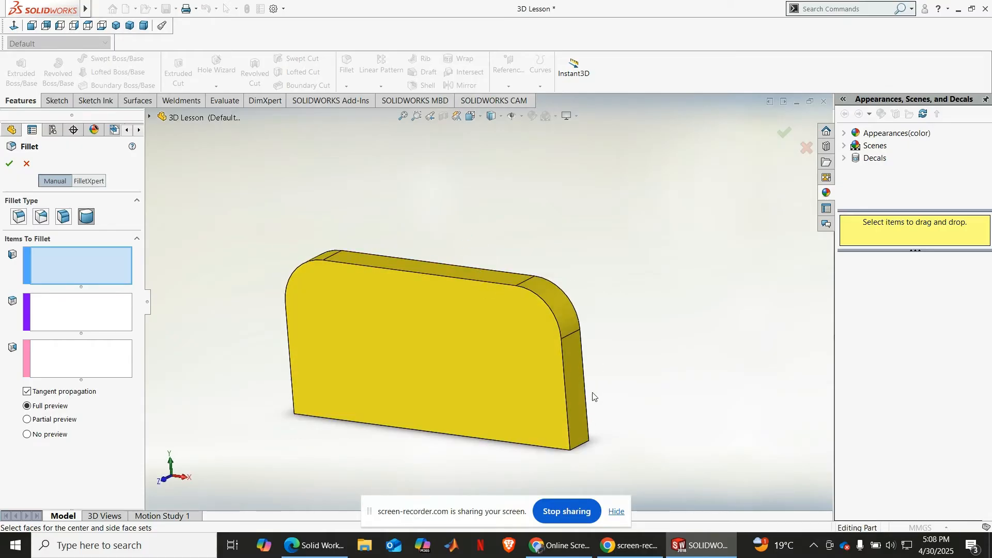
middle_drag(593, 408, 617, 318)
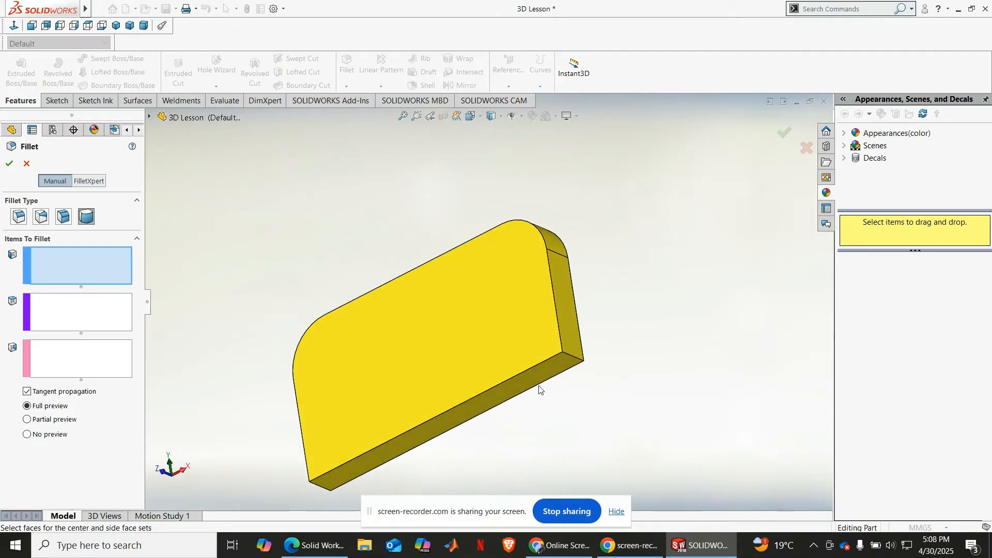
middle_drag(635, 233, 588, 334)
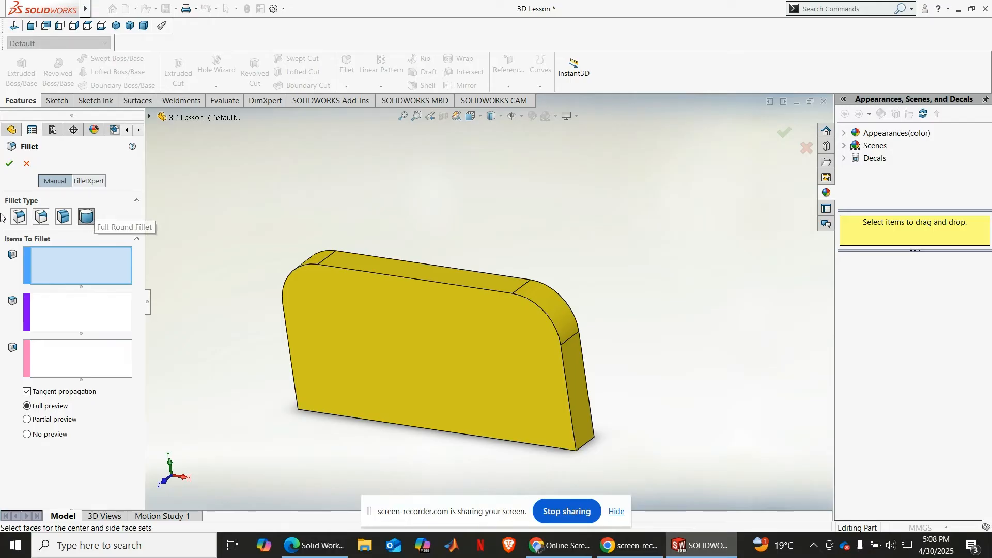
click(14, 221)
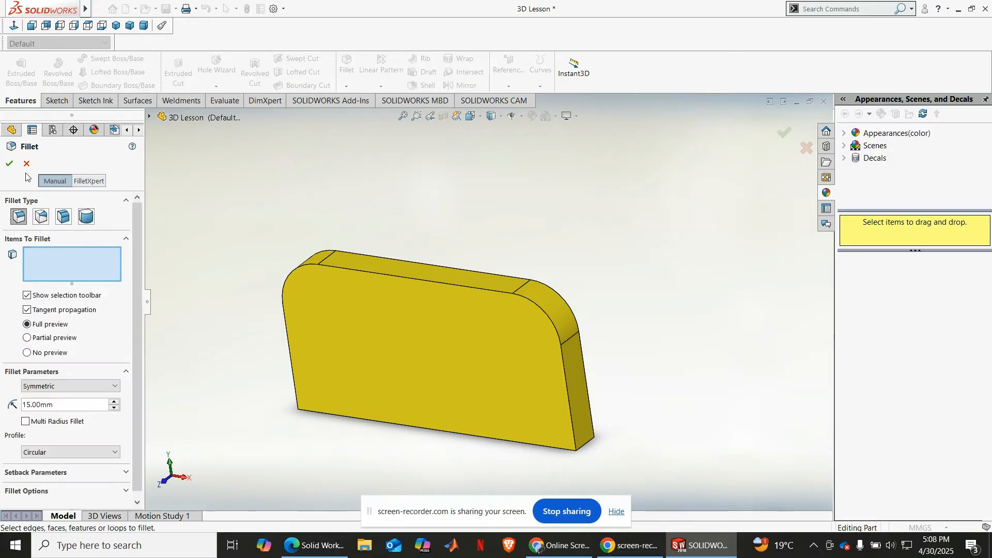
click(10, 164)
click(11, 165)
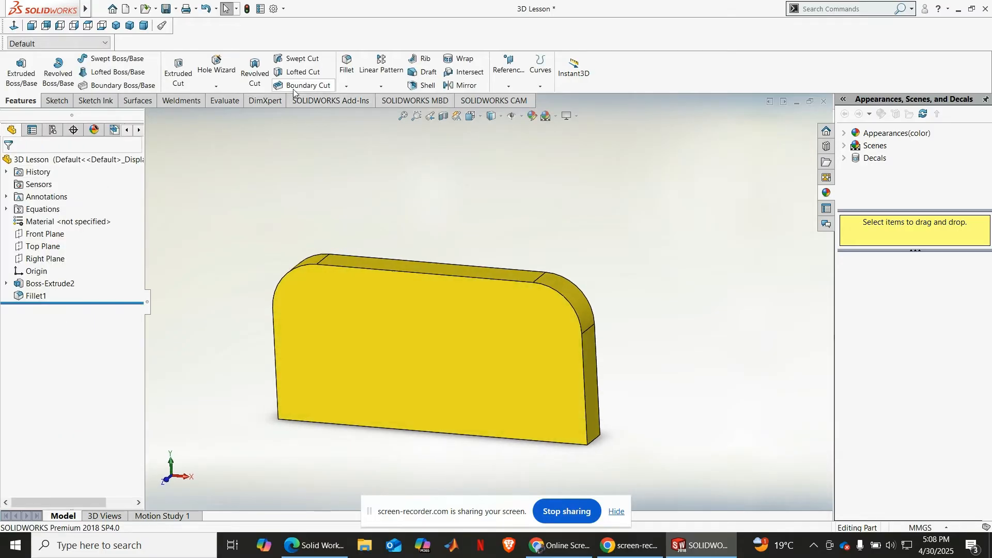
Step: Chamfer the plate's two short lower corner edges with an angle-distance chamfer of 15 mm at 45 degrees
click(346, 87)
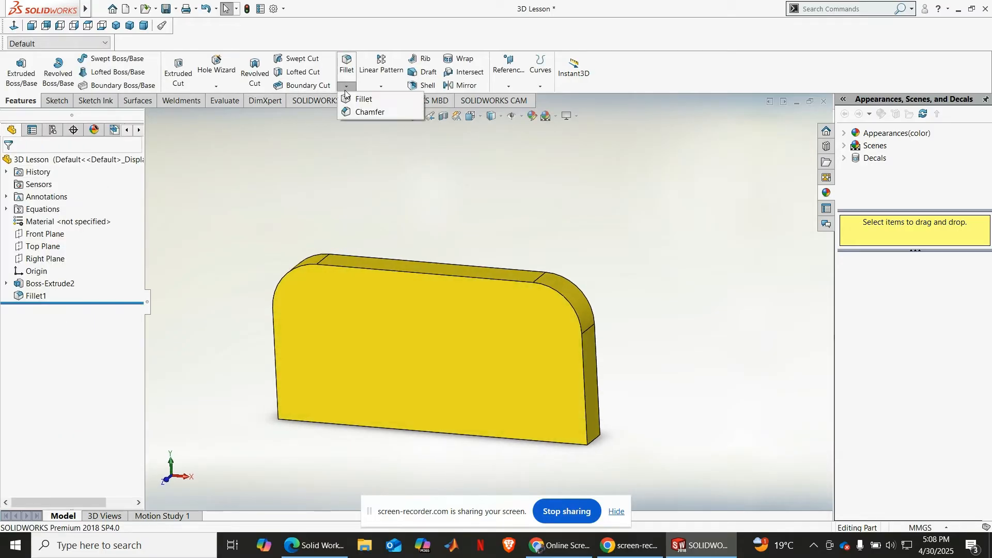
click(363, 111)
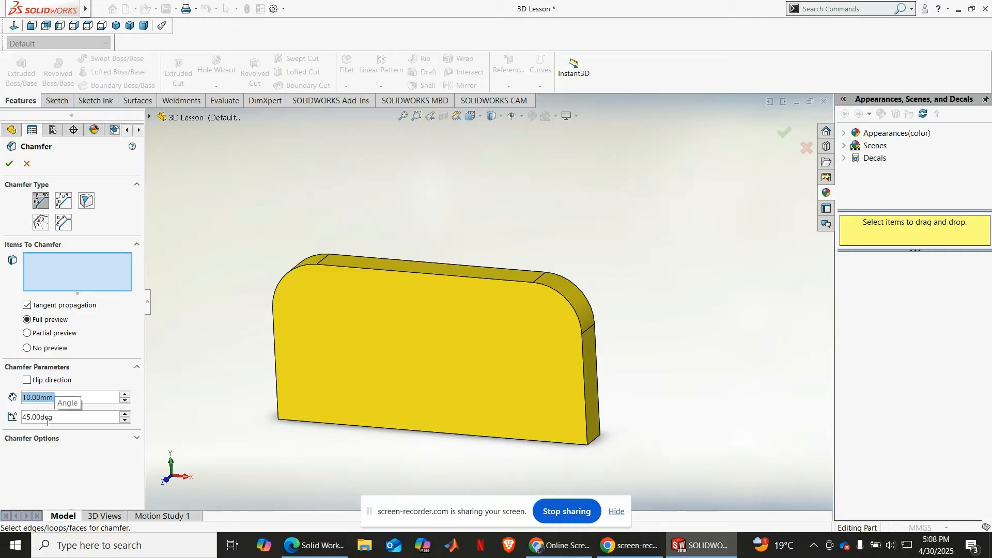
drag(66, 398, 21, 398)
mouse_move(21, 397)
mouse_down()
mouse_move(52, 398)
mouse_move(19, 398)
mouse_up()
text(15)
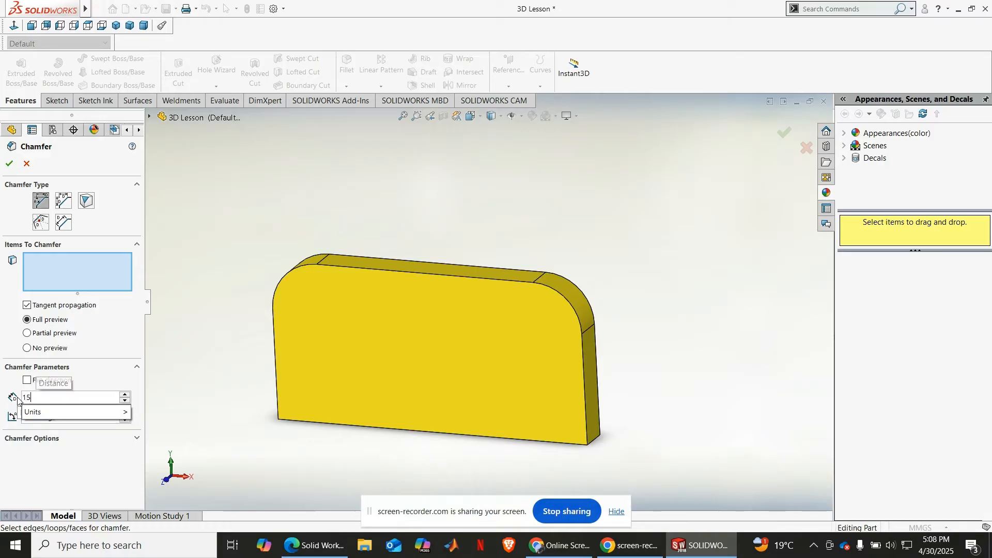
key(Return)
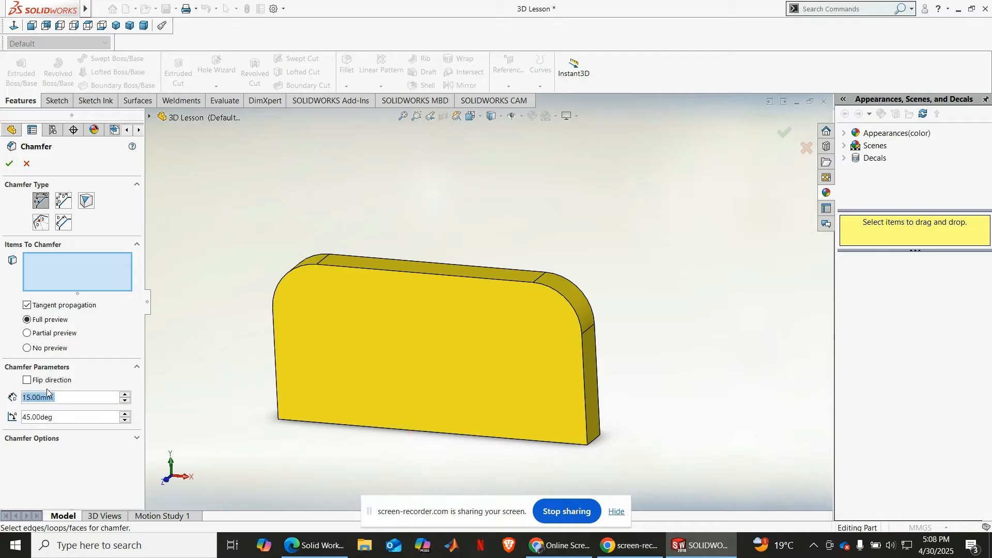
middle_drag(619, 261, 598, 175)
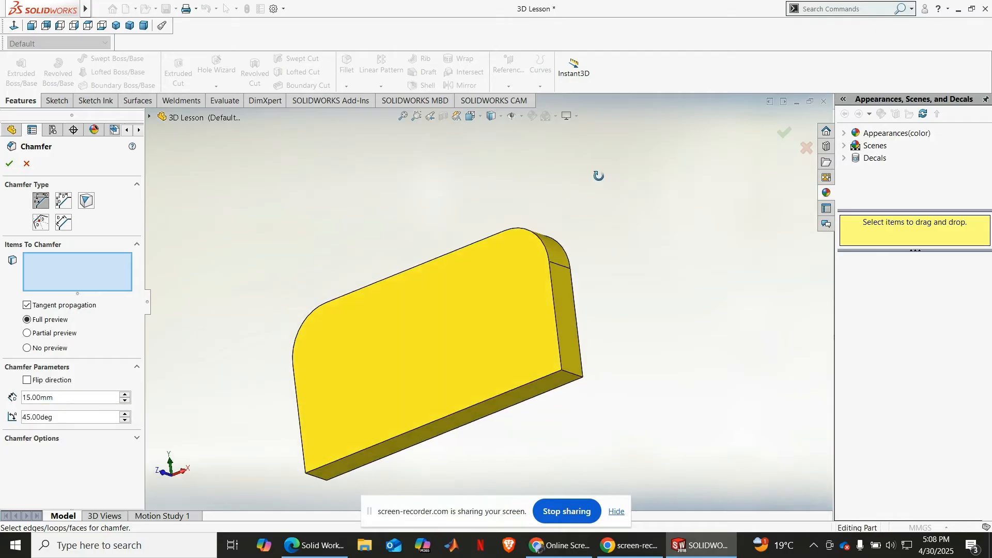
scroll(582, 362, down, 1)
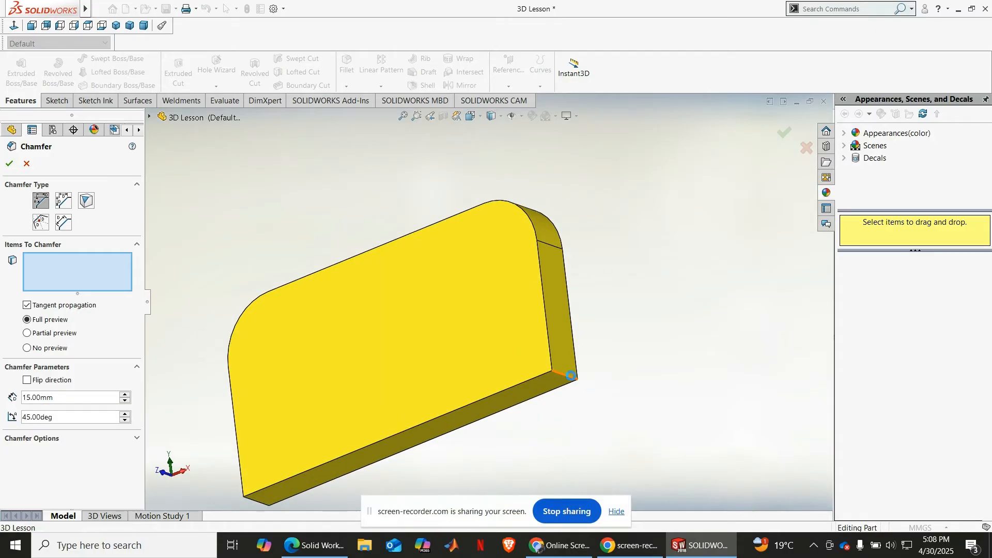
click(572, 376)
middle_drag(657, 298, 672, 325)
middle_drag(301, 461, 419, 305)
click(326, 427)
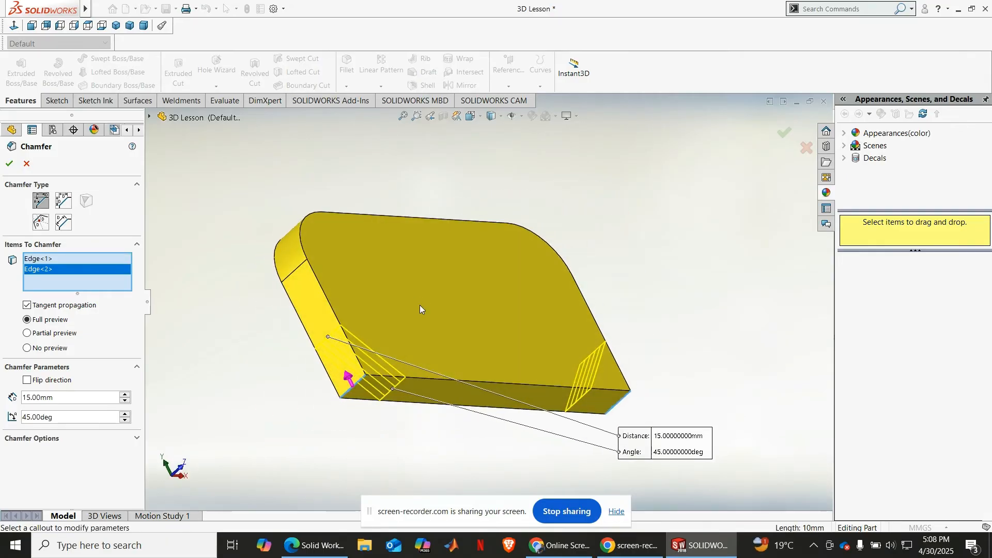
middle_drag(405, 339, 321, 449)
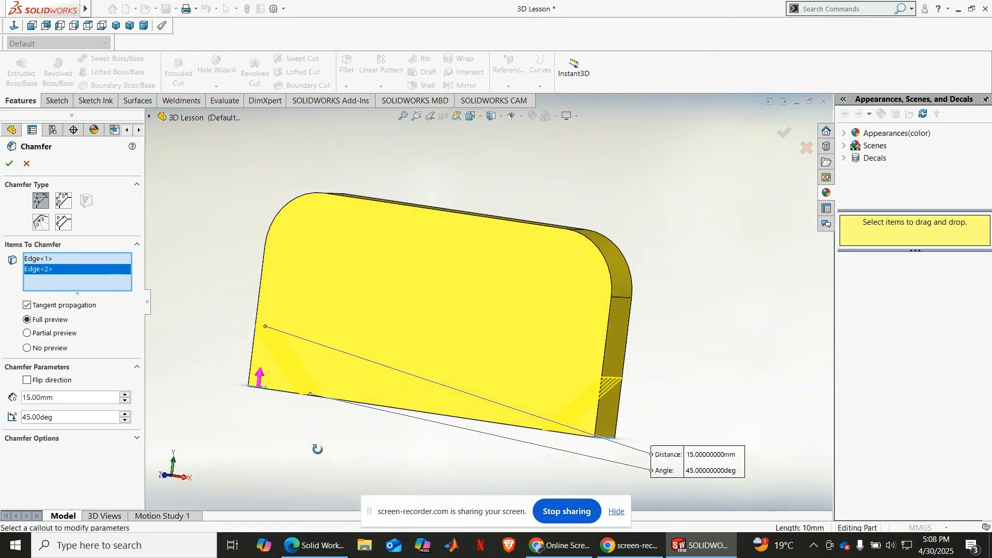
click(9, 164)
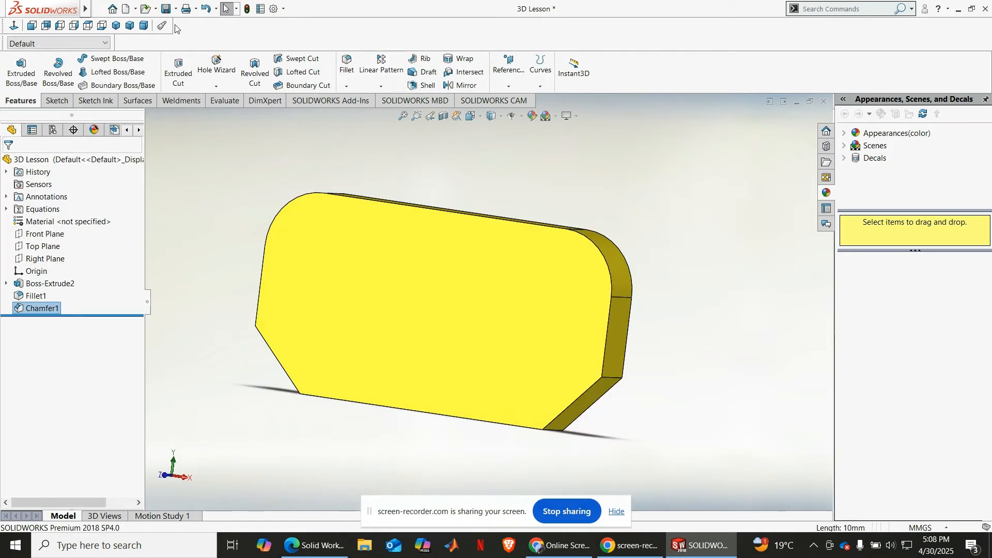
click(129, 25)
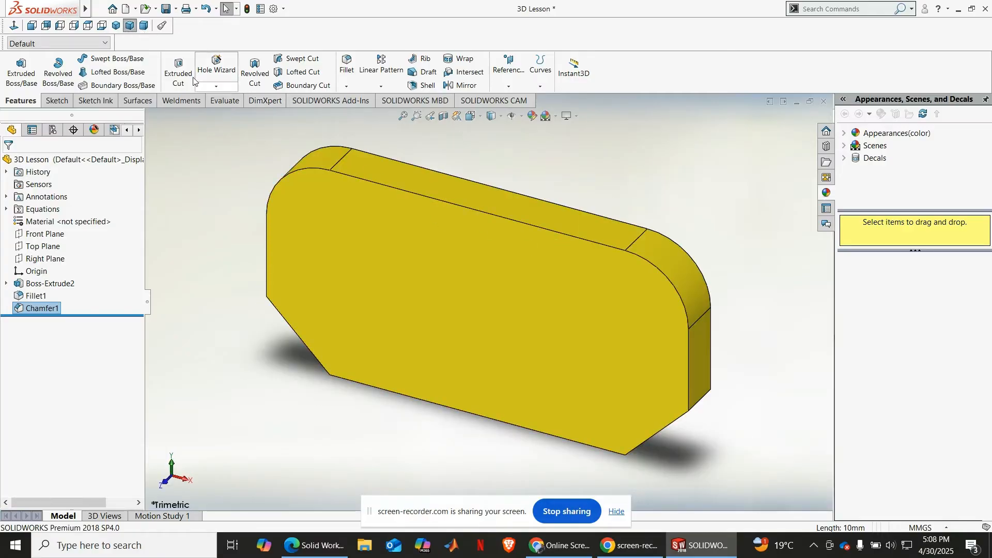
click(116, 25)
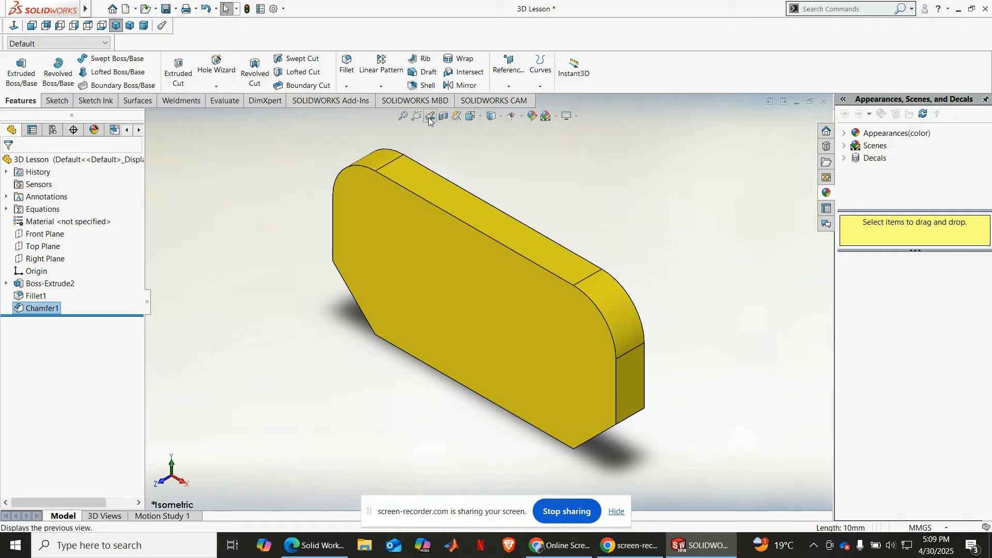
click(382, 88)
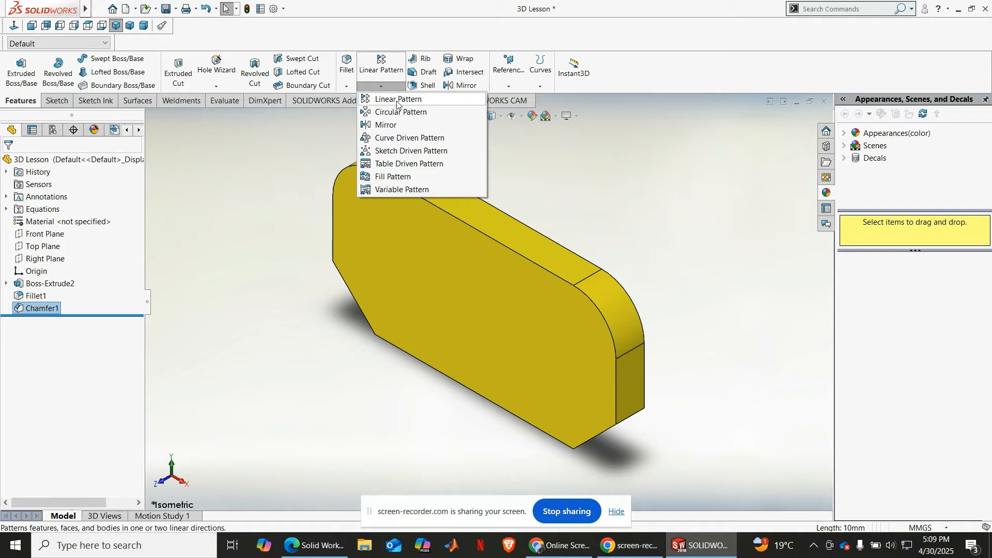
click(587, 156)
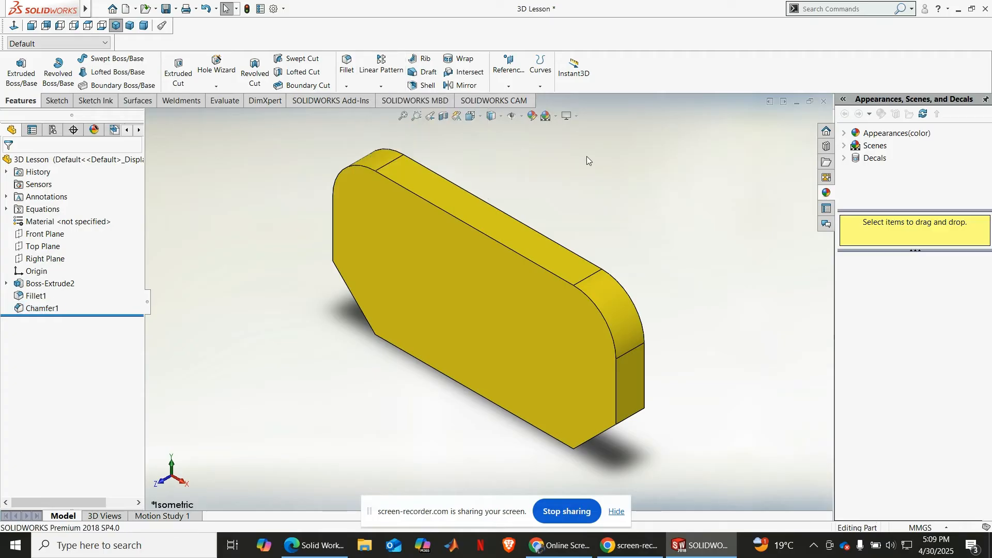
Step: Start a sketch on the plate's front face and draw a circle of about 3.84 mm radius near the upper-left corner
middle_drag(565, 259, 605, 179)
click(541, 243)
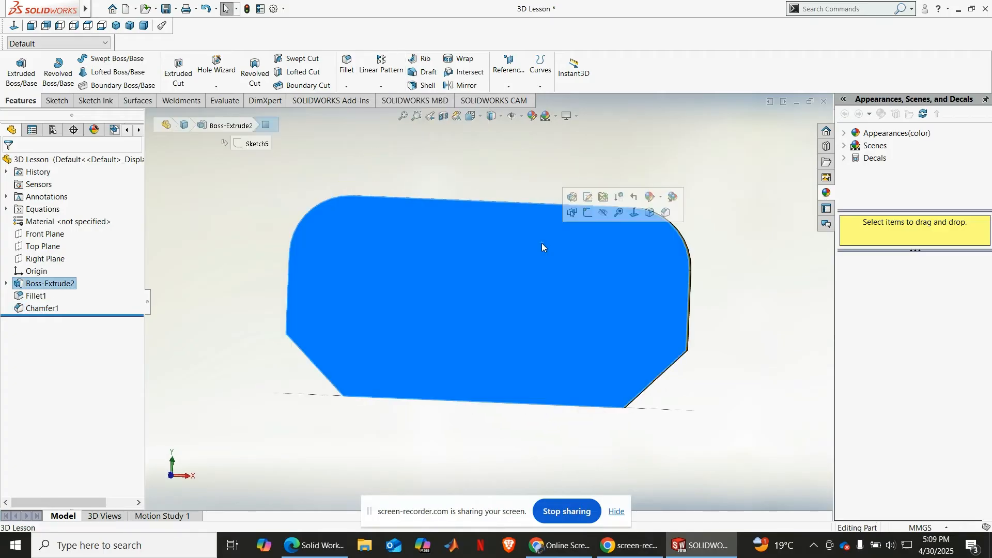
click(587, 212)
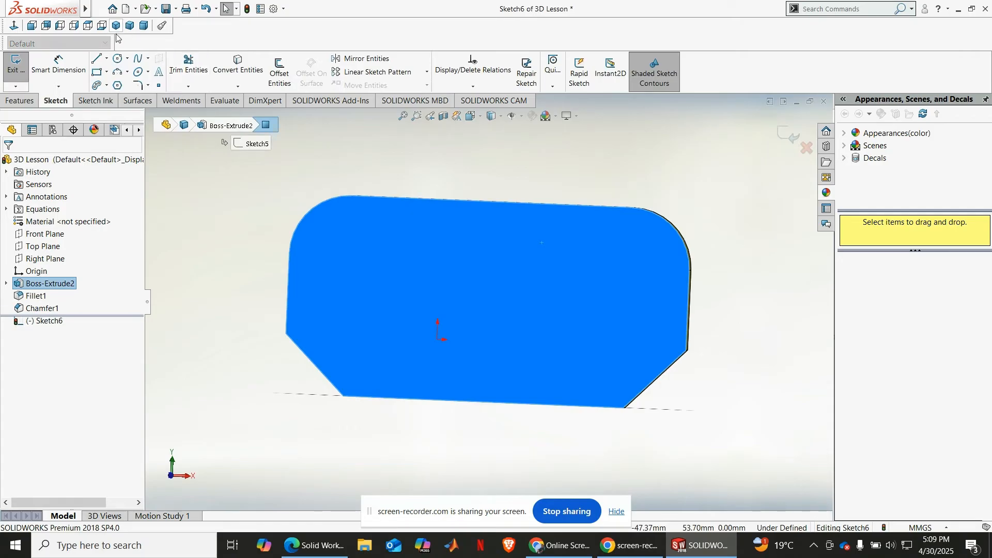
click(13, 25)
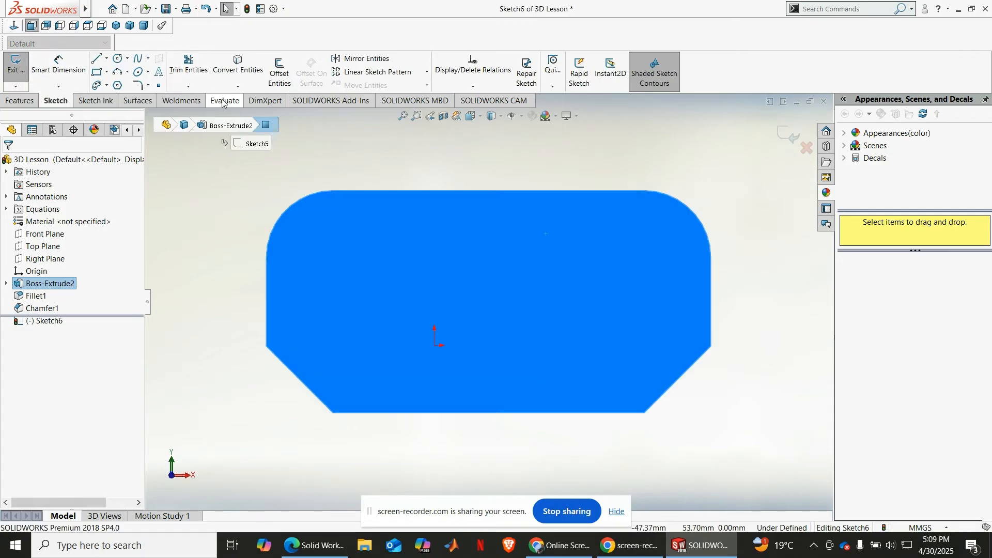
click(117, 58)
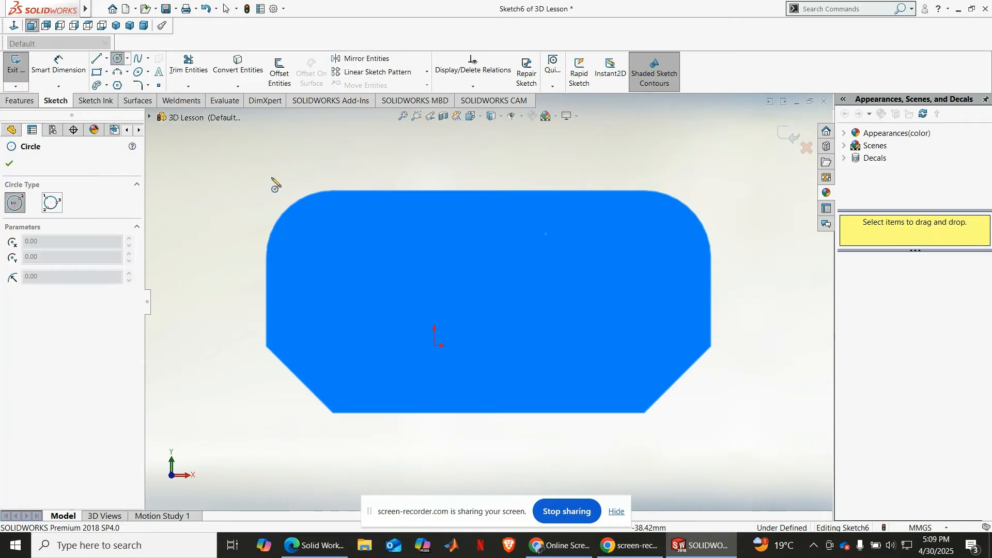
click(361, 225)
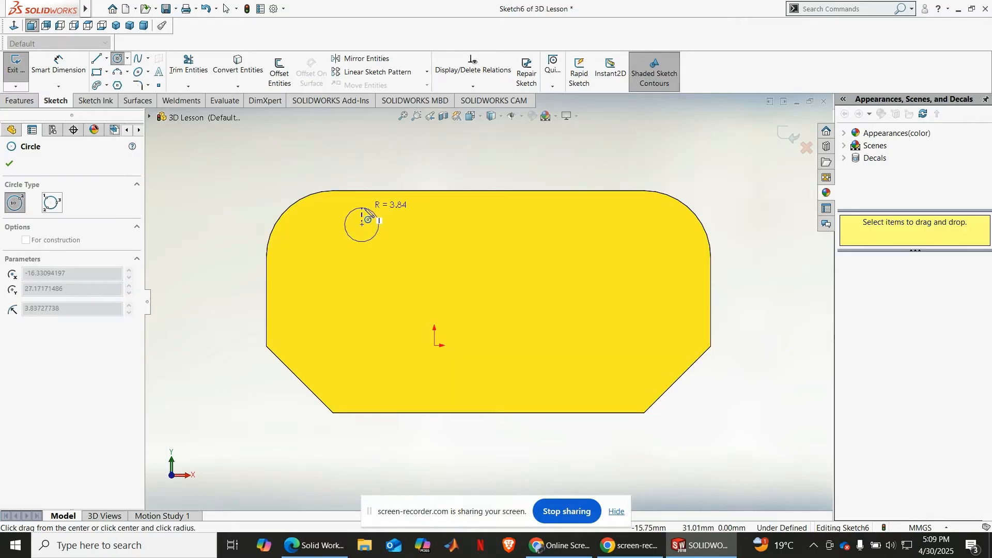
click(350, 212)
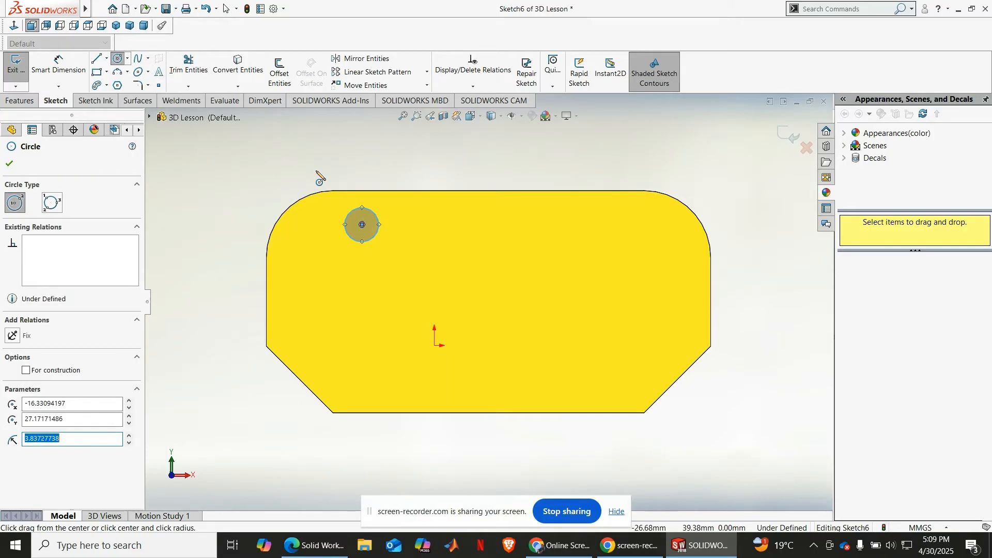
key(Escape)
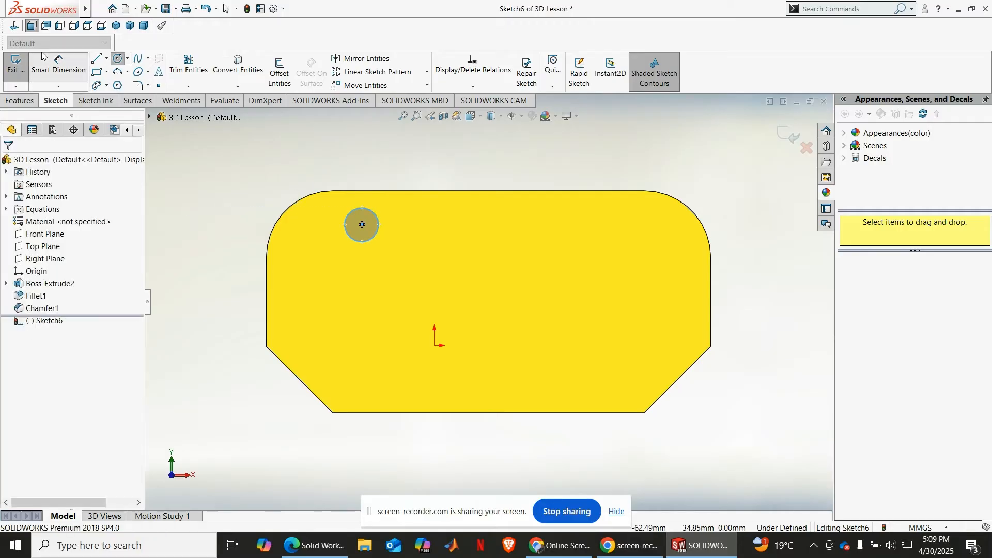
Step: Dimension the circle on the plate's front face with a diameter of 10 mm
click(49, 60)
click(348, 212)
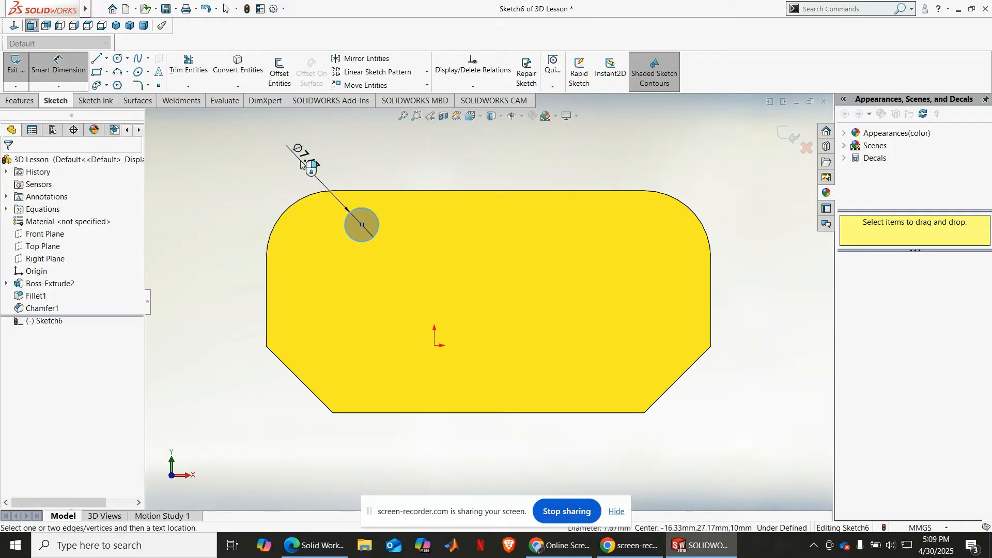
click(301, 164)
key(Escape)
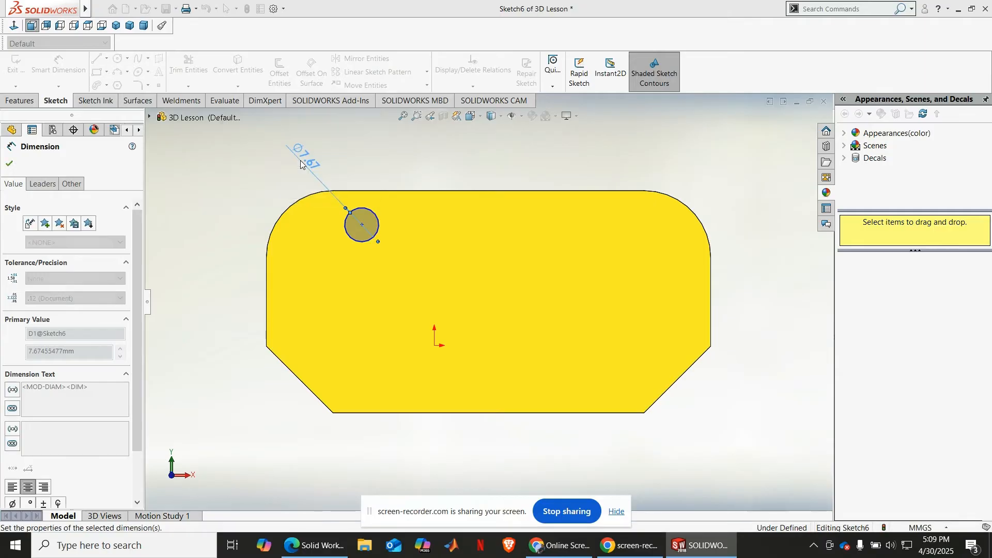
click(9, 164)
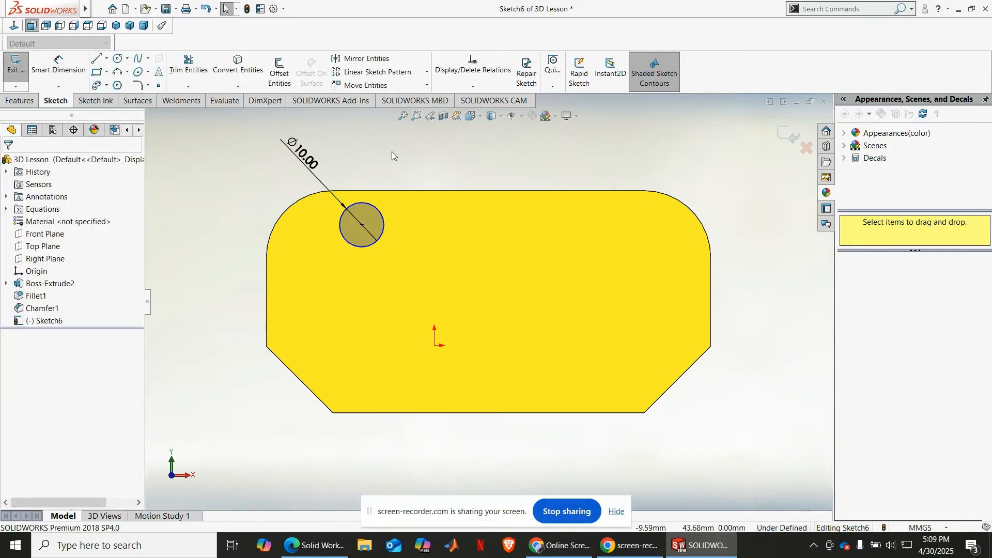
Step: Set up a linear sketch pattern of the circle along the X-axis with 15 mm spacing and 5 instances
middle_drag(391, 151, 388, 190)
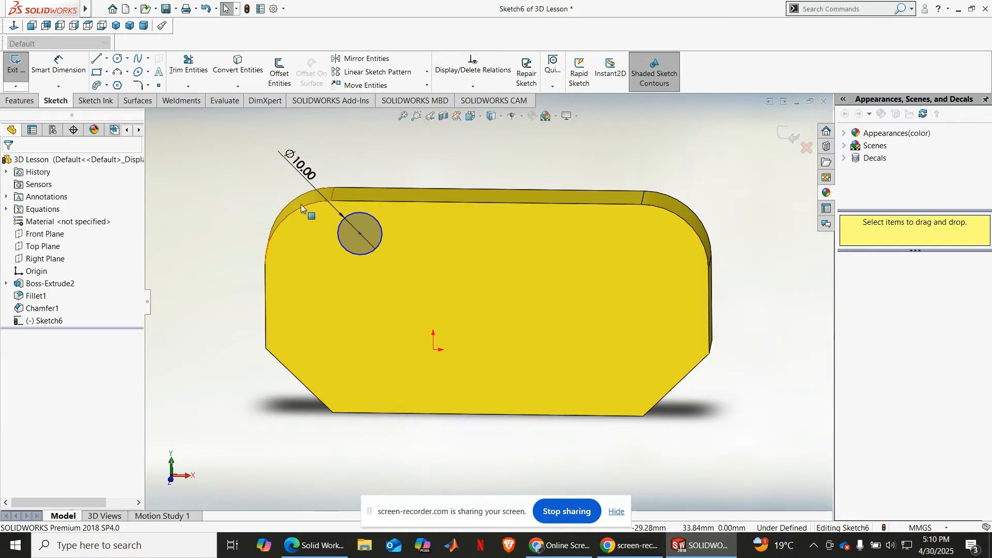
click(427, 72)
click(405, 87)
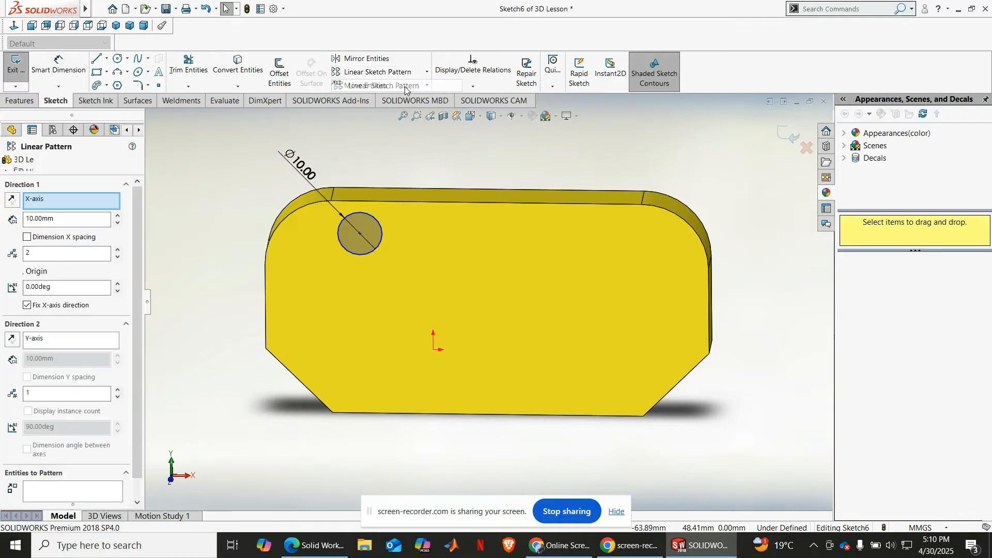
click(367, 225)
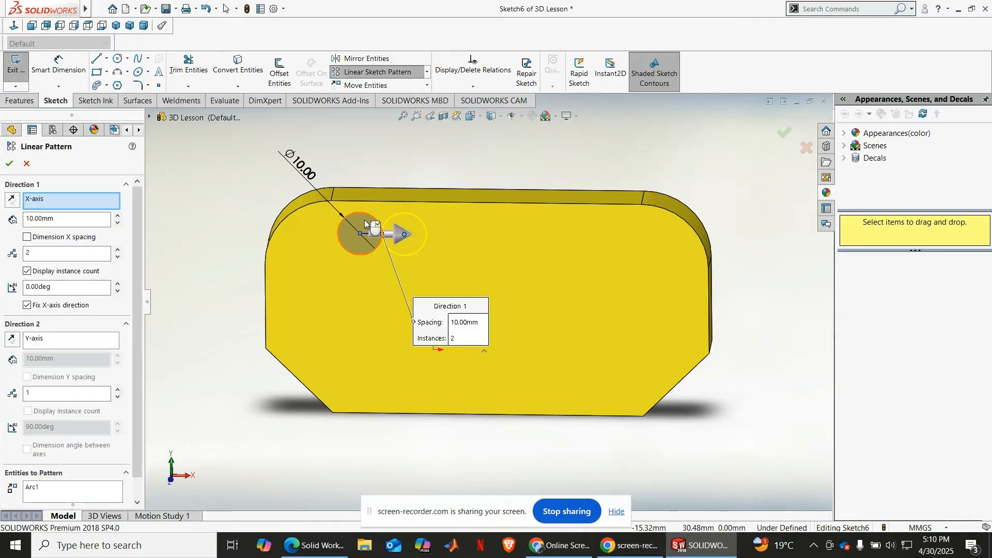
scroll(440, 235, down, 2)
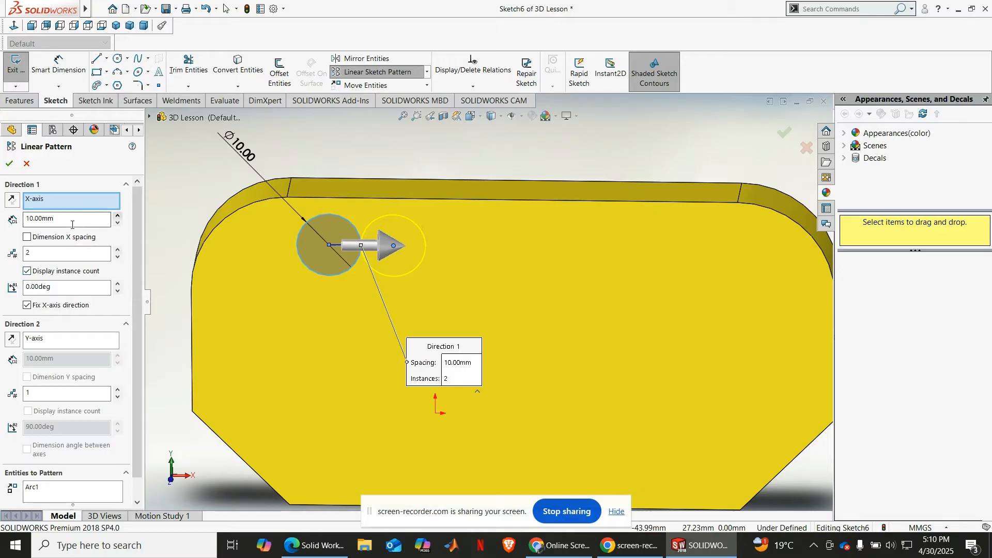
click(118, 216)
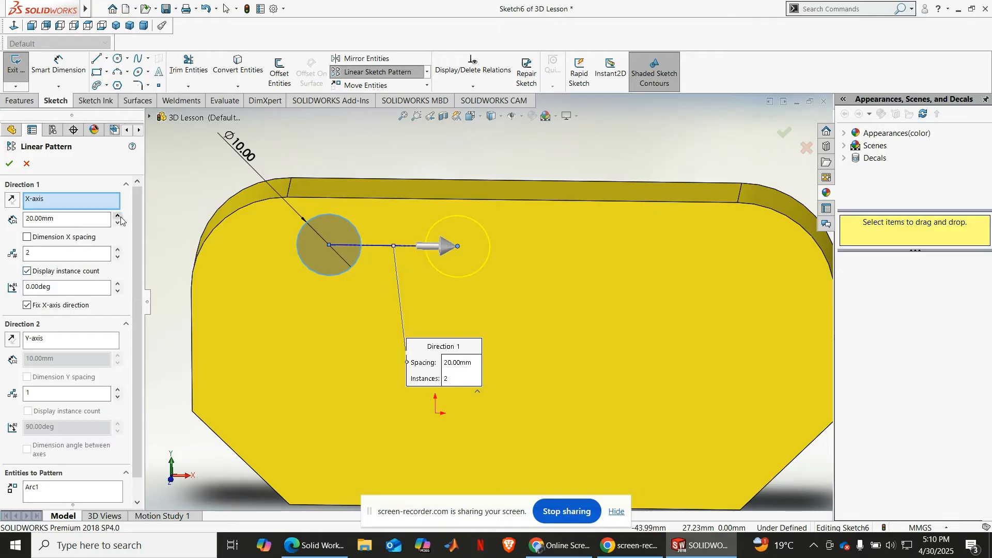
drag(70, 218, 18, 217)
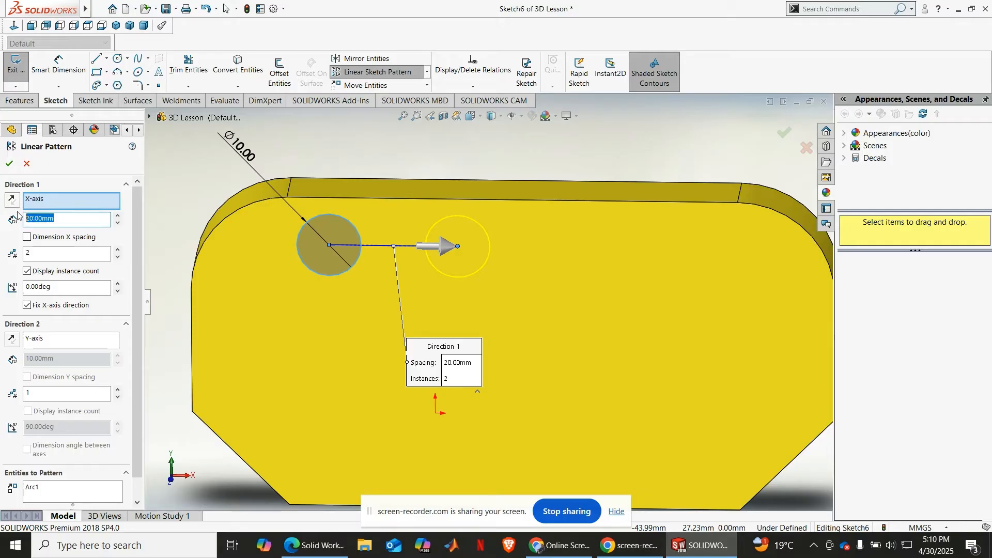
text(15)
key(Return)
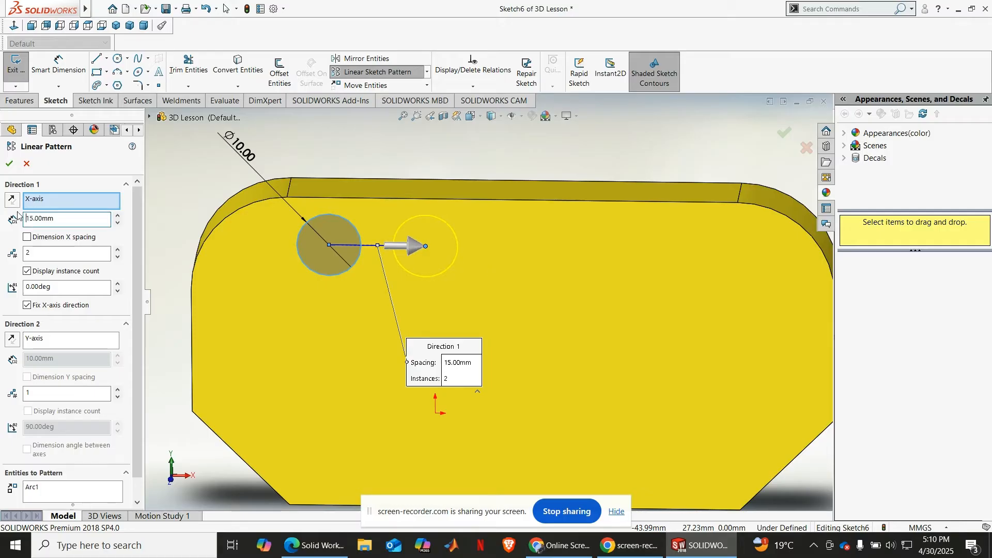
click(118, 250)
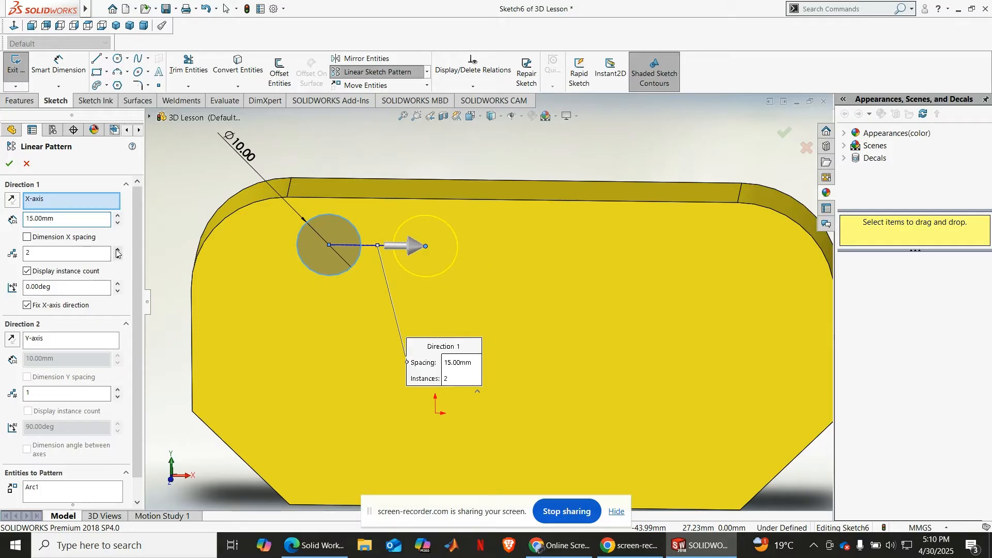
click(118, 251)
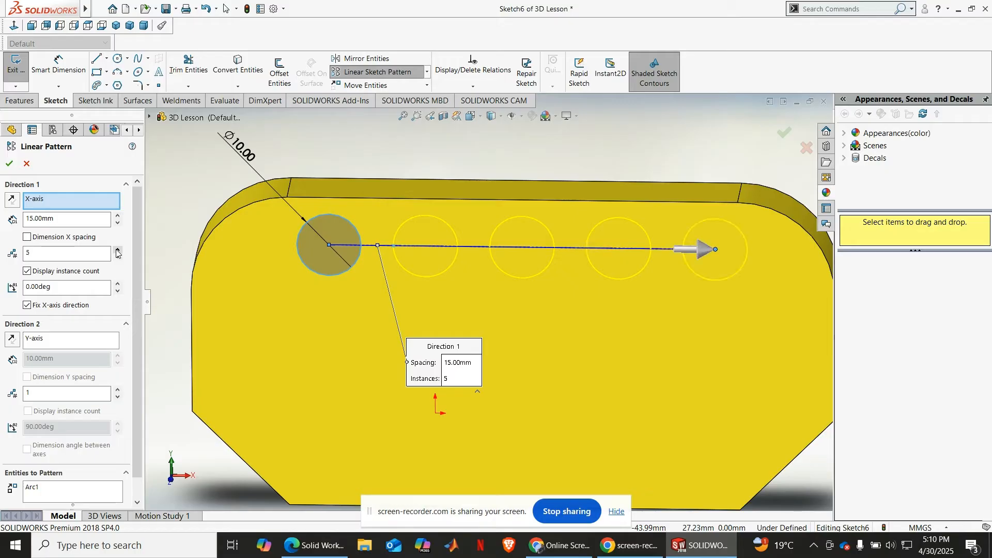
Step: Try a pattern spacing of 12 mm, set it to 13 mm, and apply the linear sketch pattern
drag(50, 218, 24, 218)
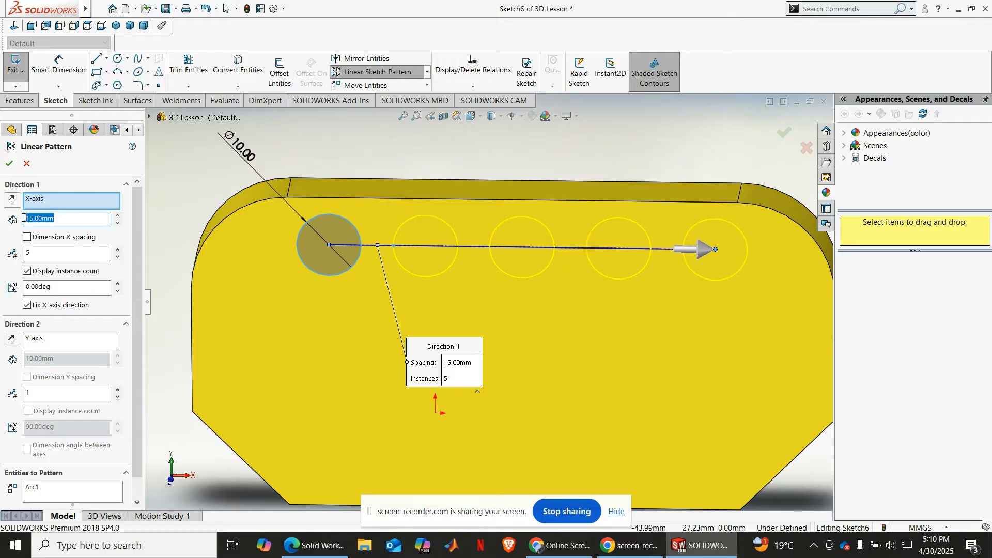
text(12)
key(Return)
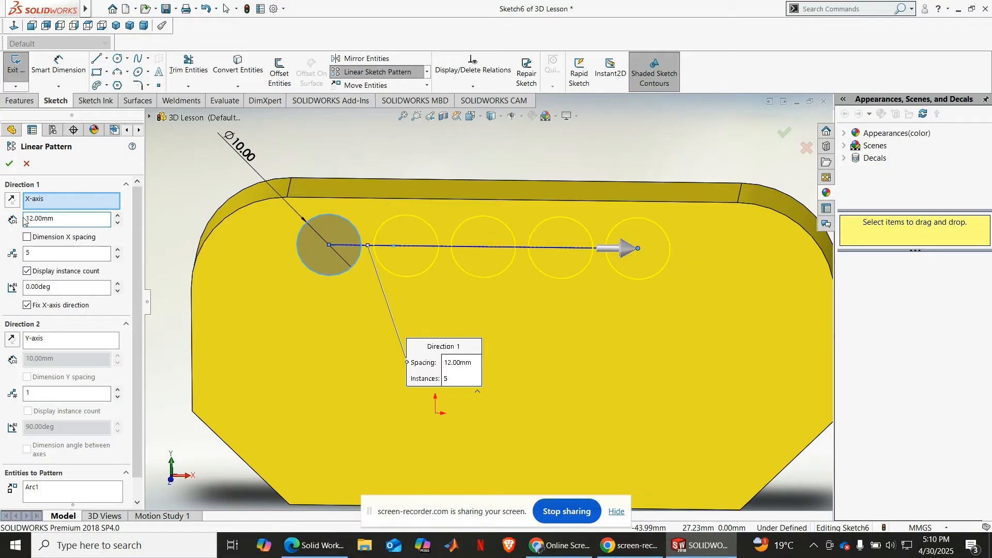
drag(54, 218, 24, 219)
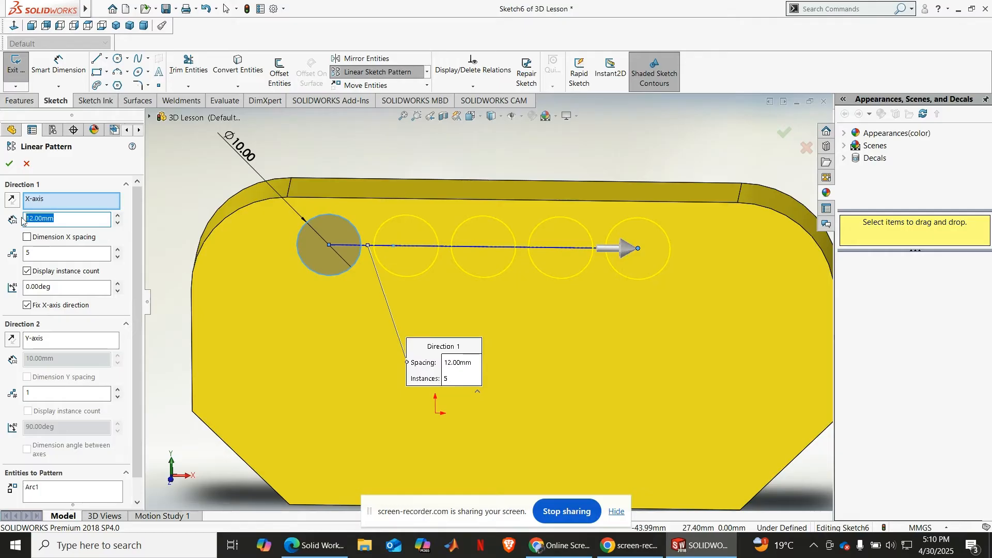
text(13)
key(Return)
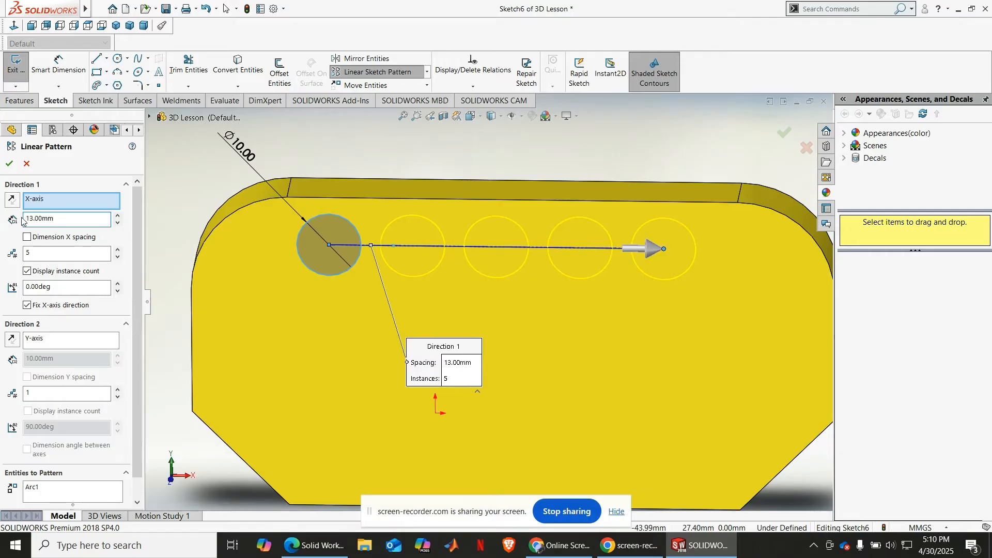
click(10, 163)
scroll(294, 252, up, 1)
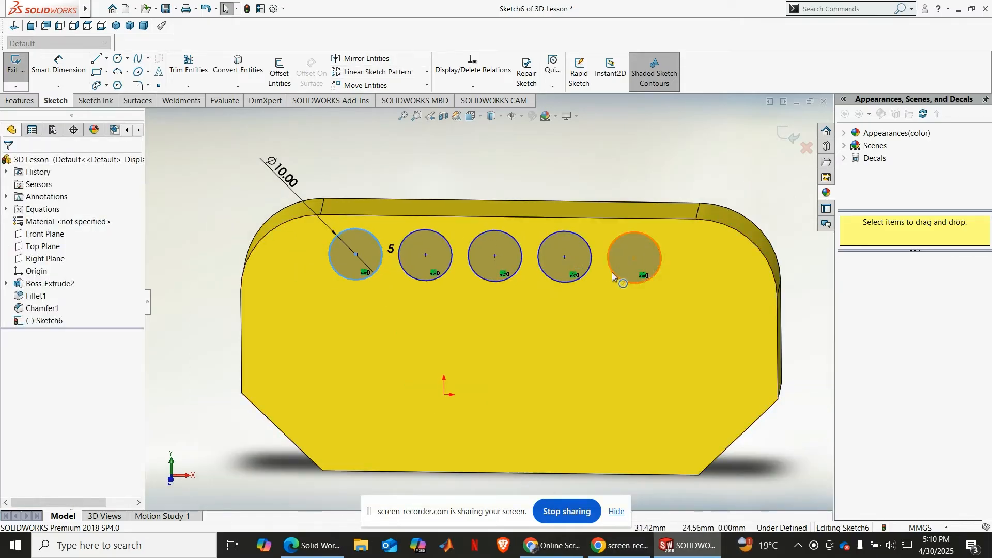
scroll(469, 227, up, 2)
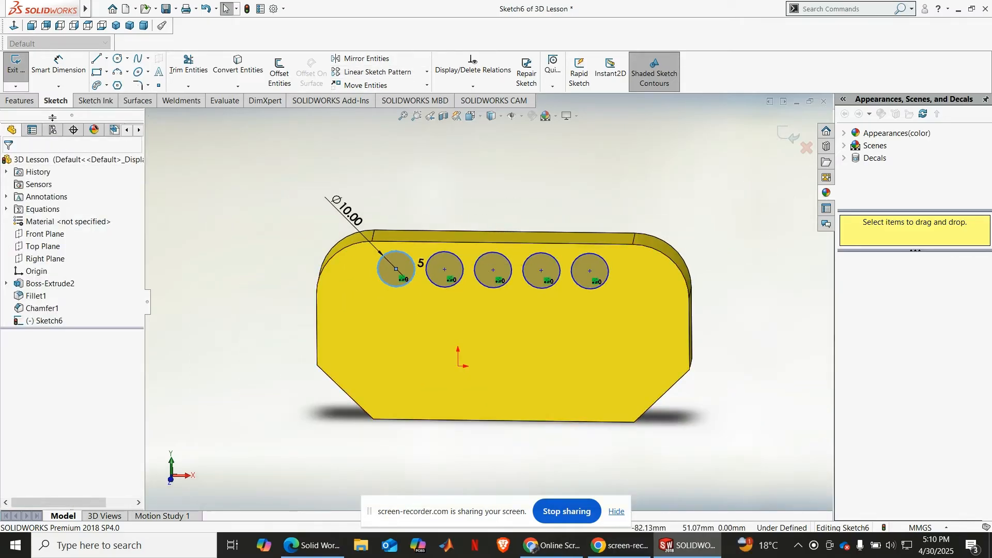
Step: Cut the five patterned circles through the plate with a blind Extruded Cut of 20 mm
click(21, 102)
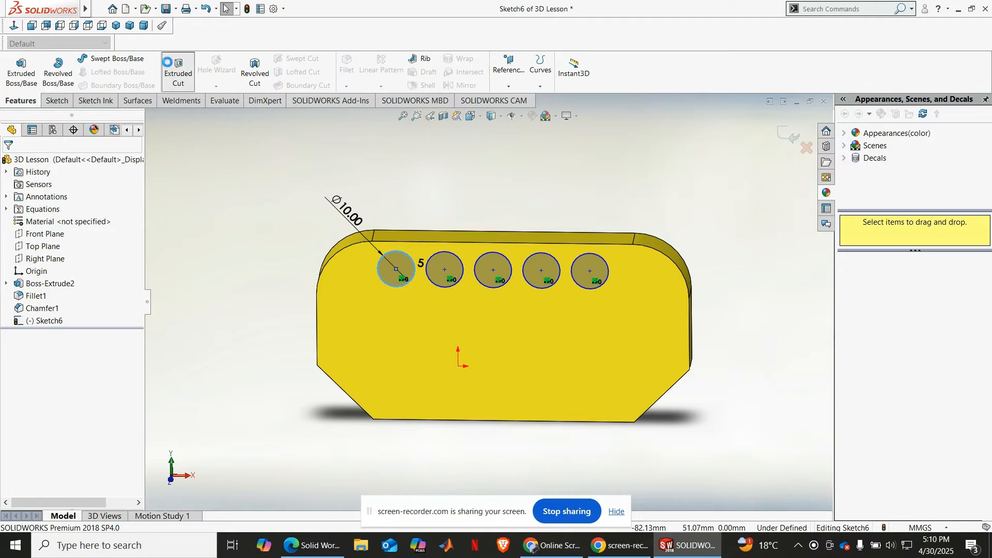
click(179, 73)
middle_drag(649, 334, 559, 372)
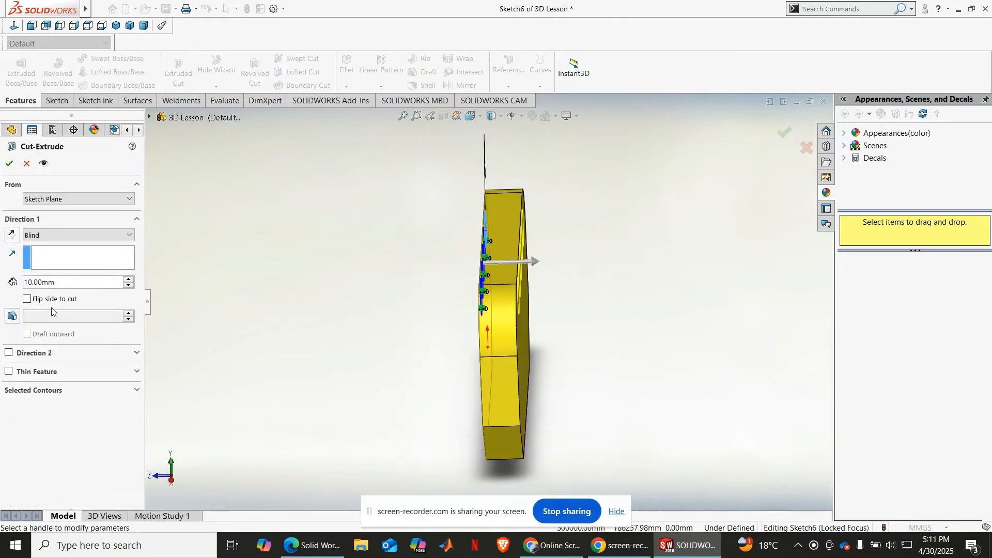
click(130, 281)
middle_drag(428, 300, 446, 311)
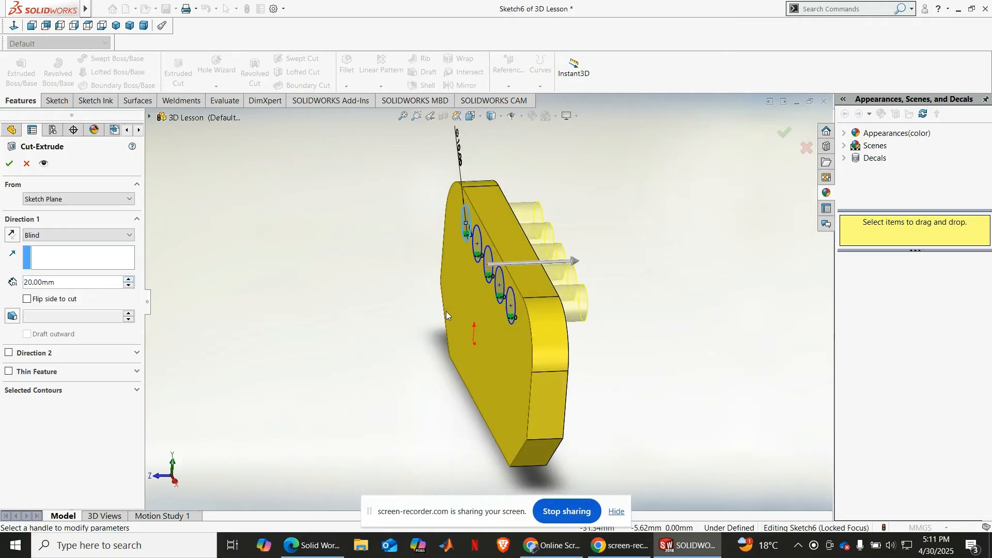
click(9, 163)
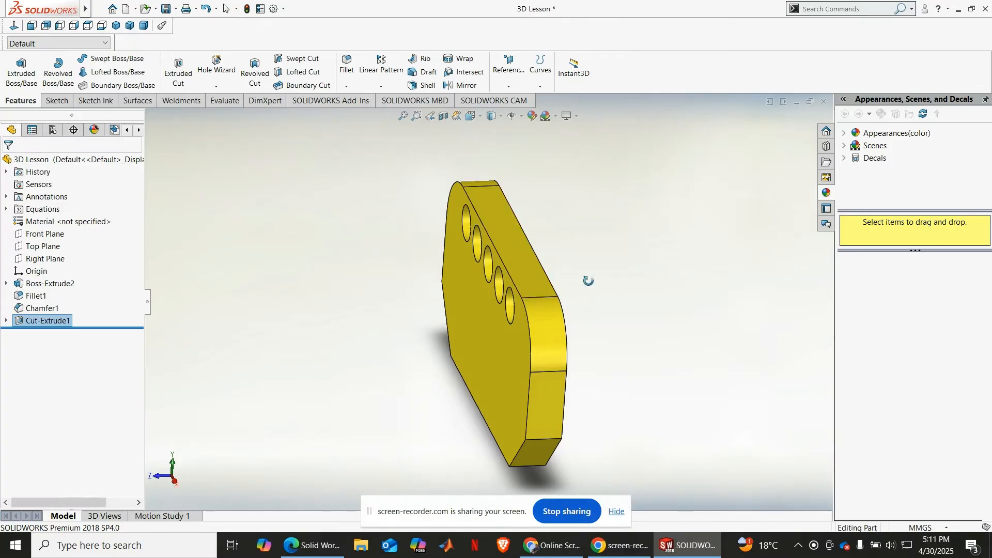
middle_drag(589, 281, 656, 302)
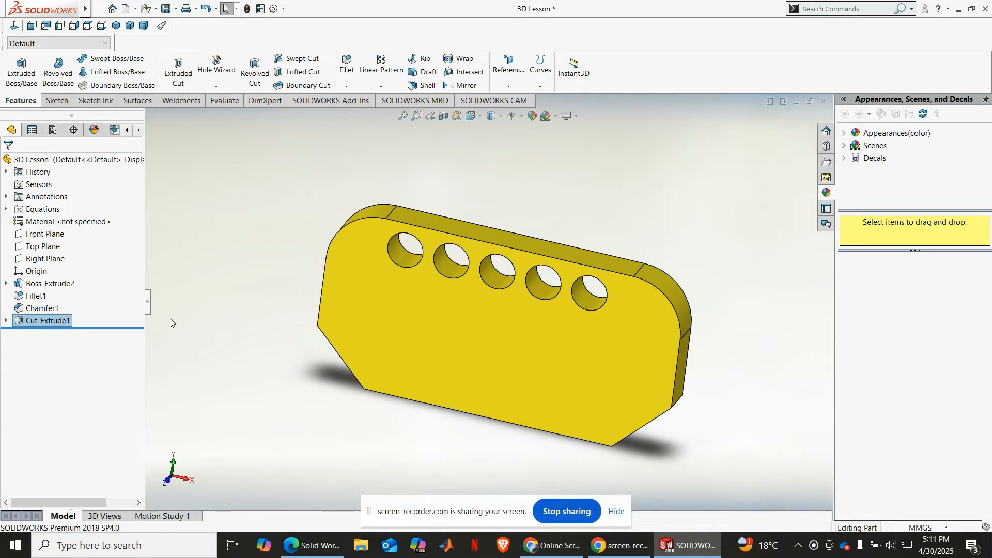
Step: Undo the extruded cut and the linear sketch pattern of the circle
key(ctrl+z)
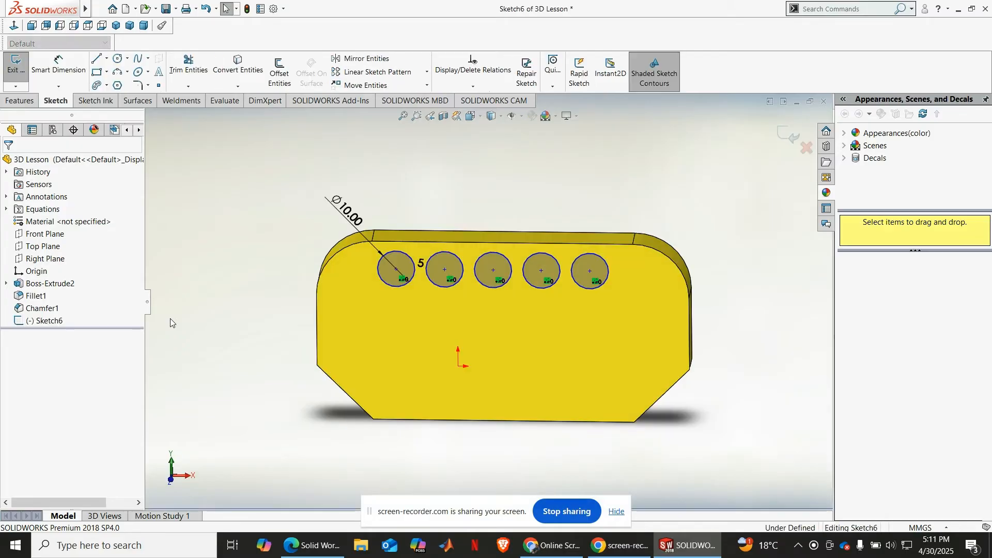
key(ctrl+z)
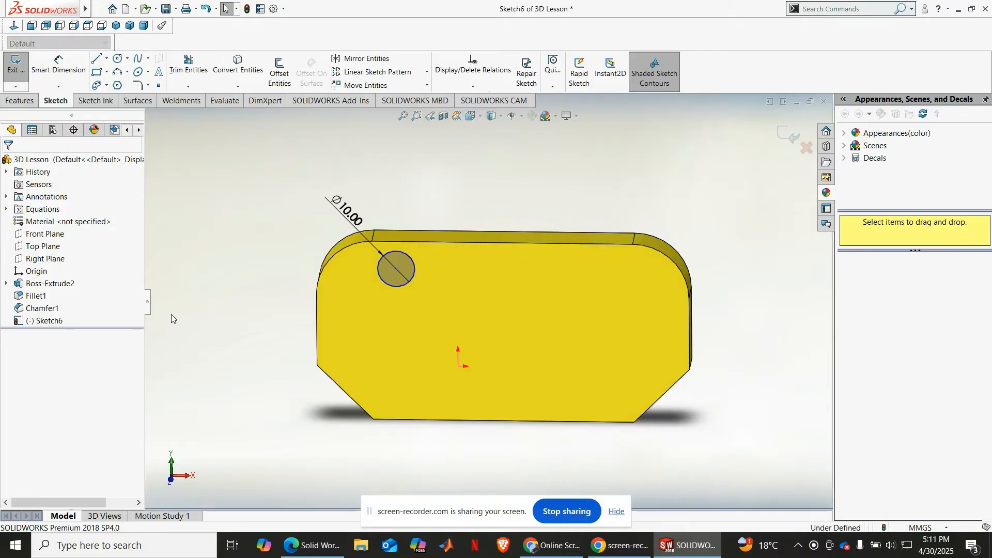
scroll(413, 260, down, 2)
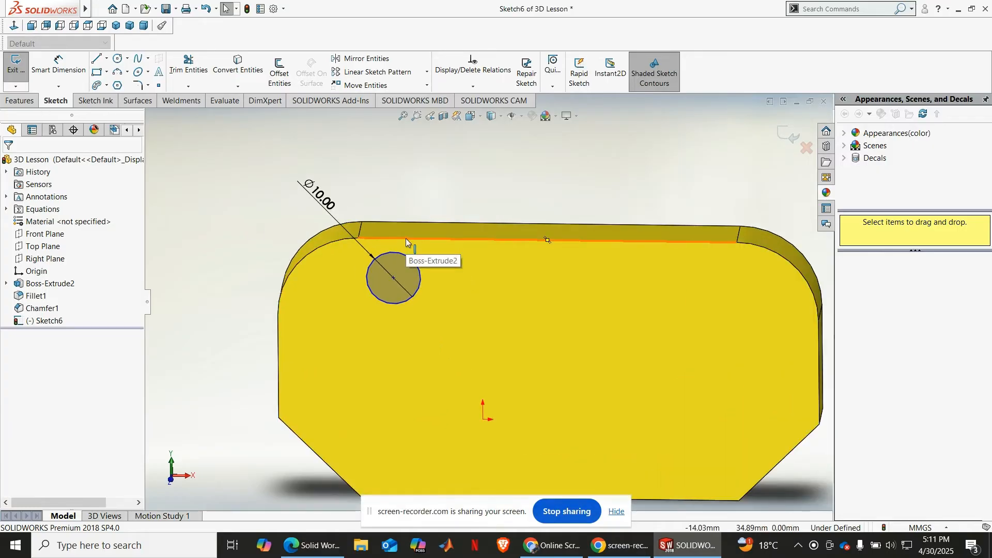
click(20, 100)
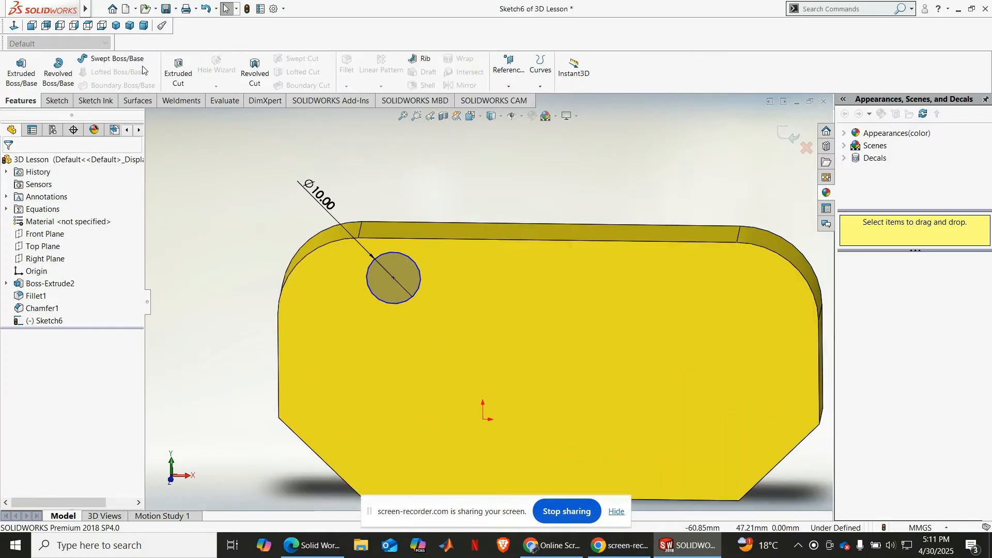
click(155, 60)
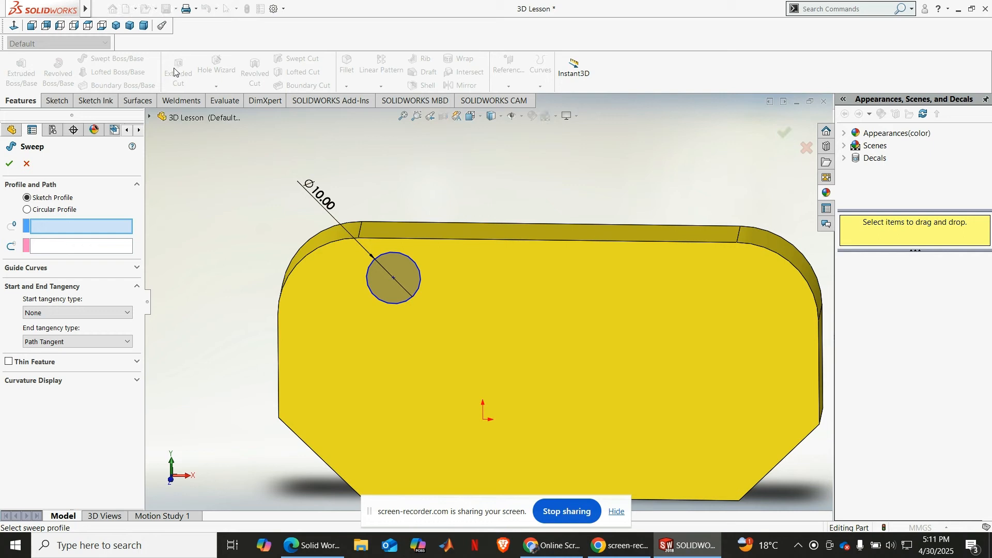
click(11, 130)
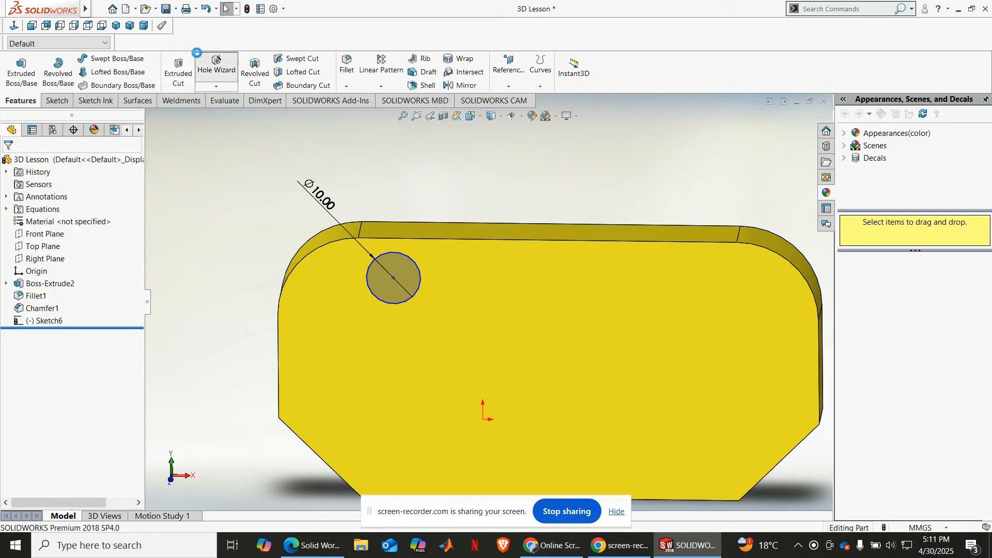
Step: Cut the single 10 mm circle sketch through the plate with a blind Extruded Cut of 20 mm
click(178, 60)
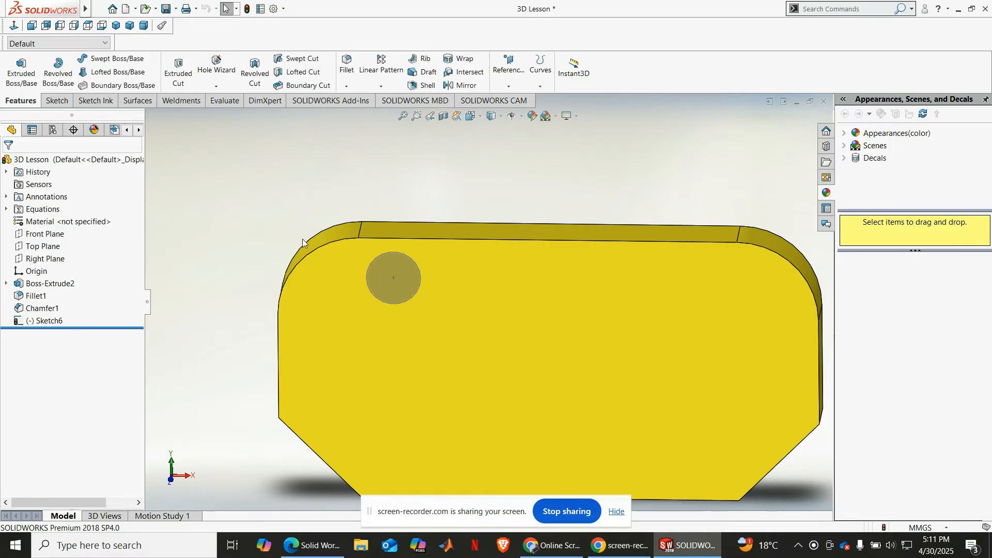
click(46, 320)
click(179, 69)
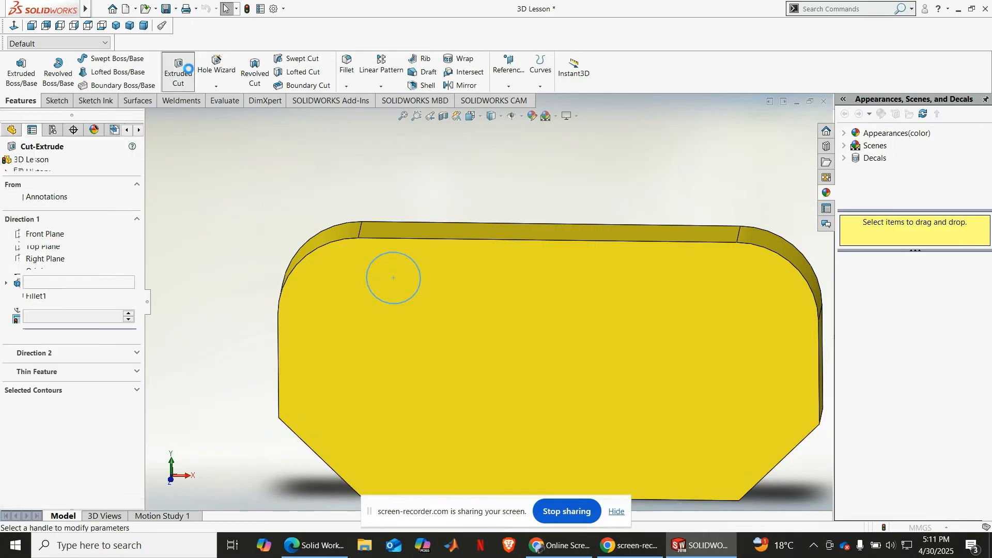
middle_drag(285, 230, 165, 206)
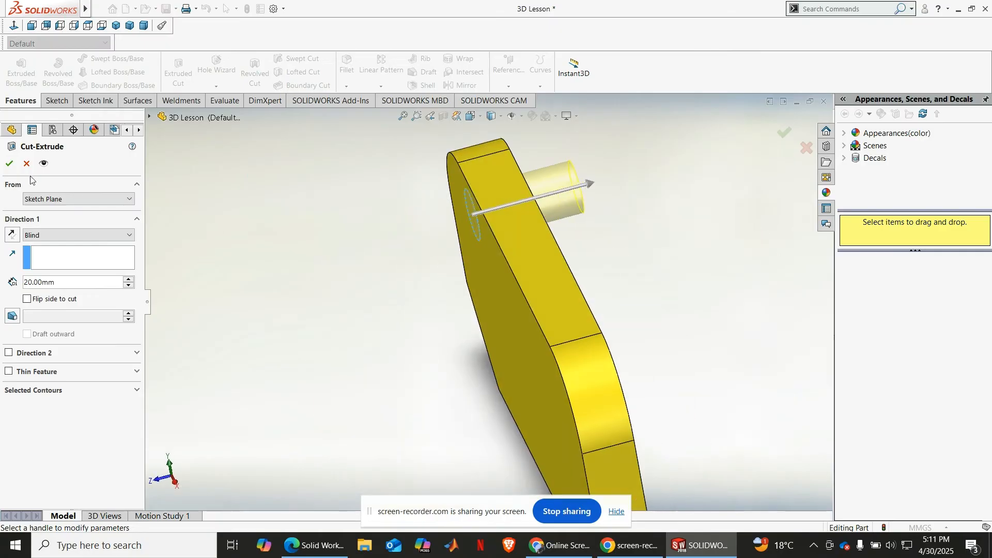
key(Return)
middle_drag(414, 317, 593, 188)
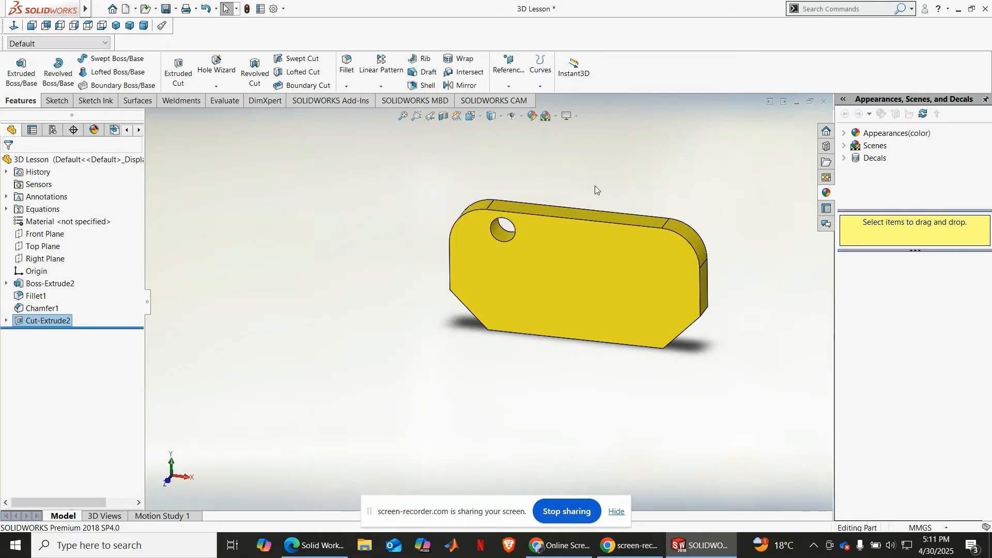
scroll(558, 235, down, 8)
scroll(392, 270, up, 6)
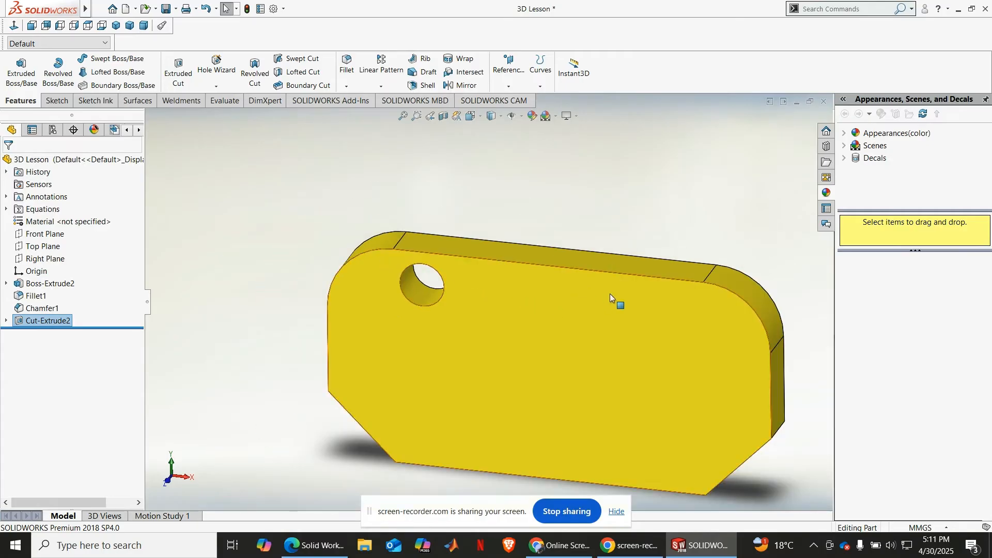
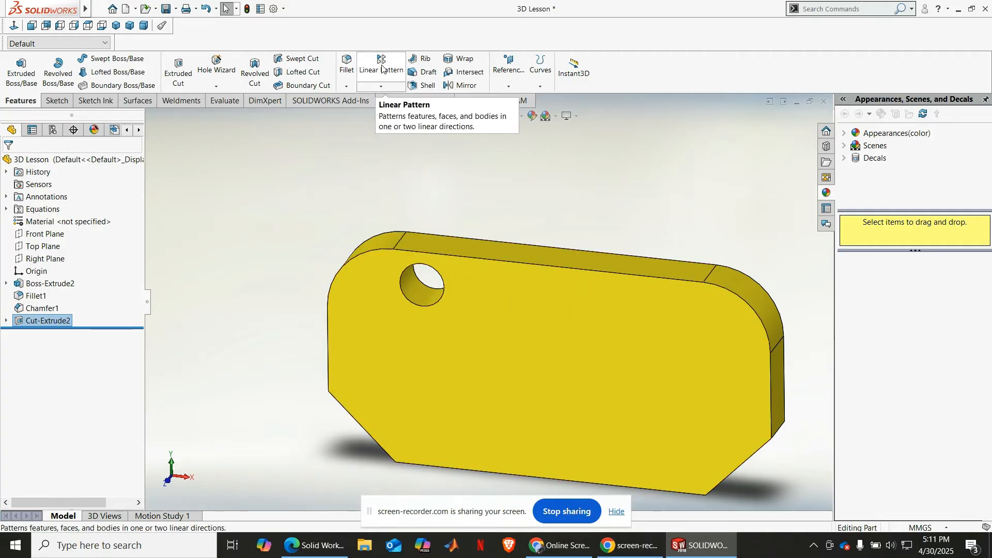
Step: Start a Linear Pattern feature and clear and reselect the 10 mm hole's extruded cut as the feature to pattern
click(381, 86)
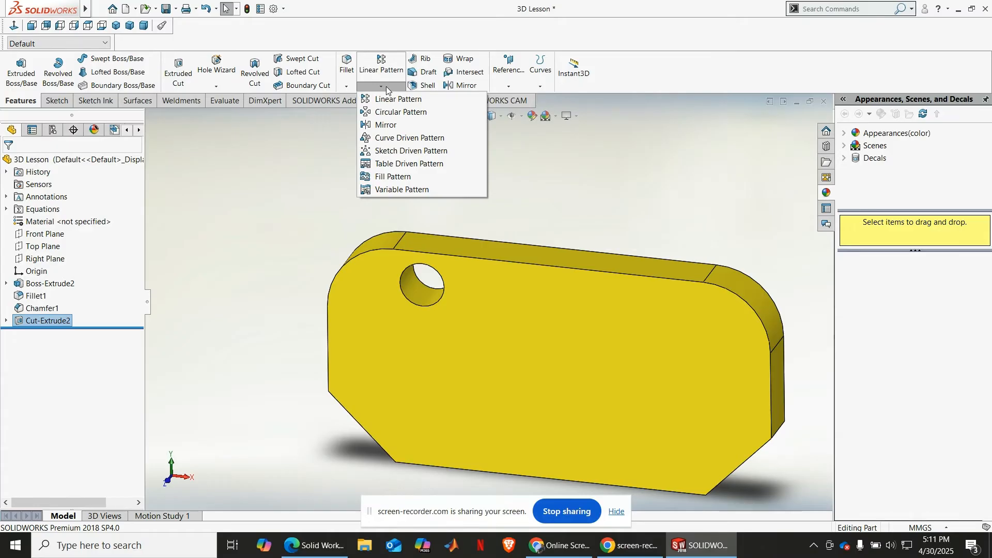
click(398, 99)
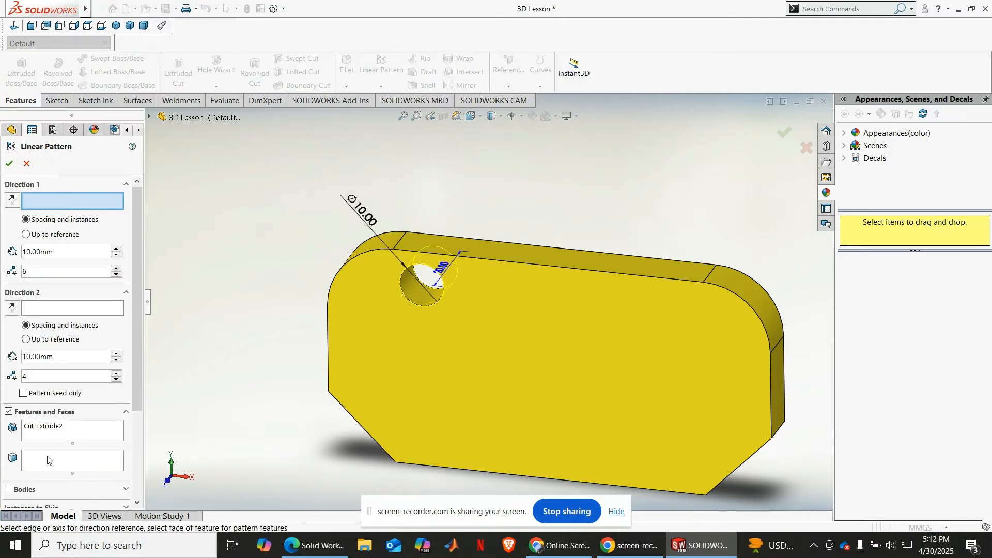
click(57, 426)
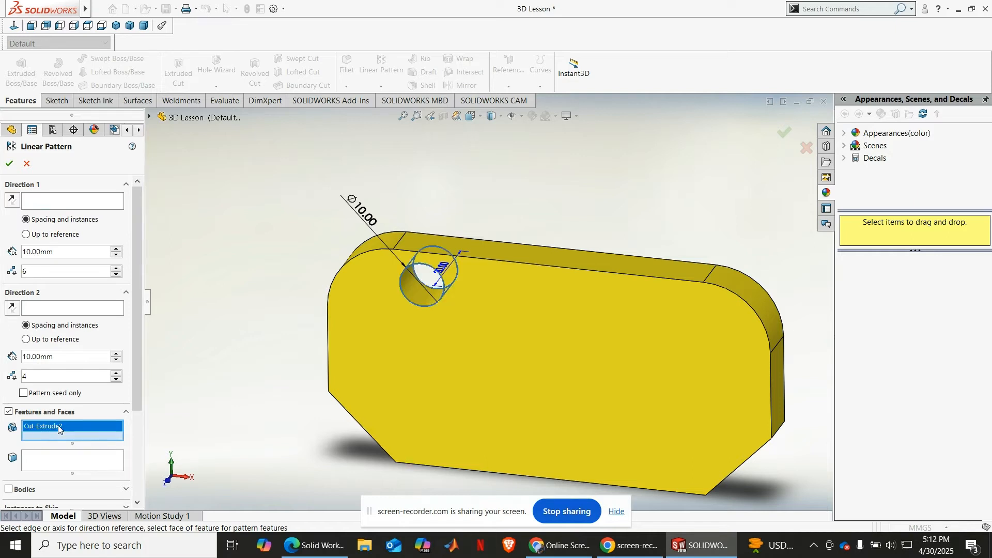
right_click(58, 426)
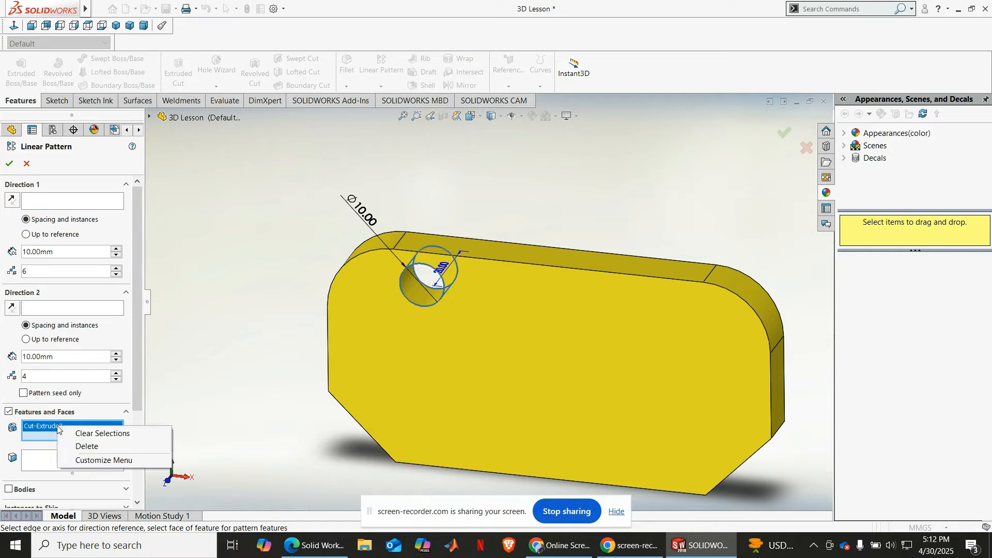
click(79, 446)
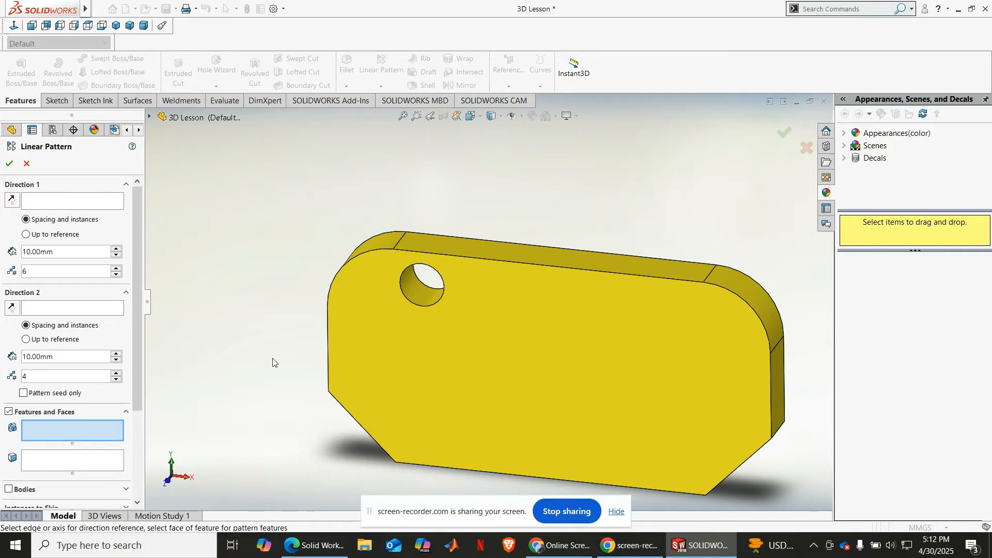
click(413, 288)
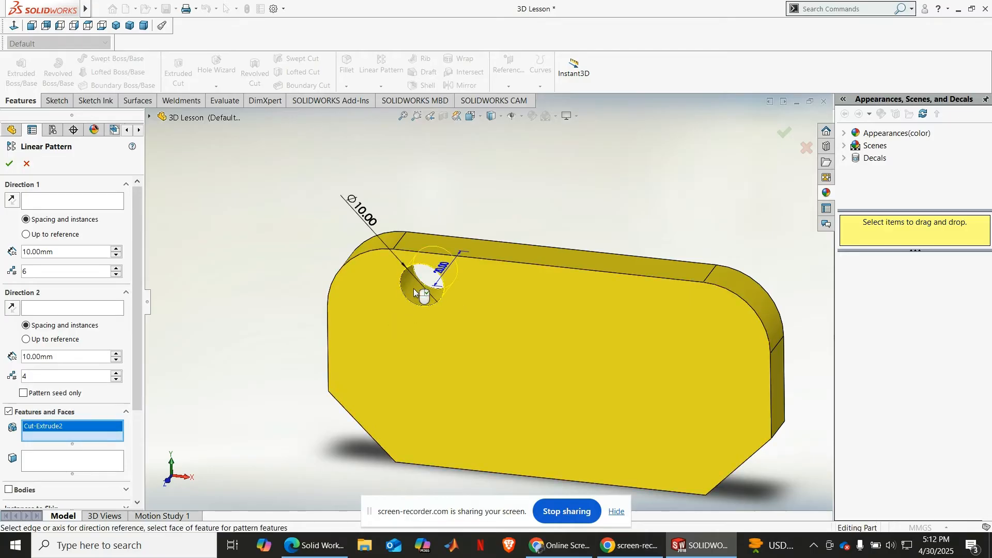
click(150, 117)
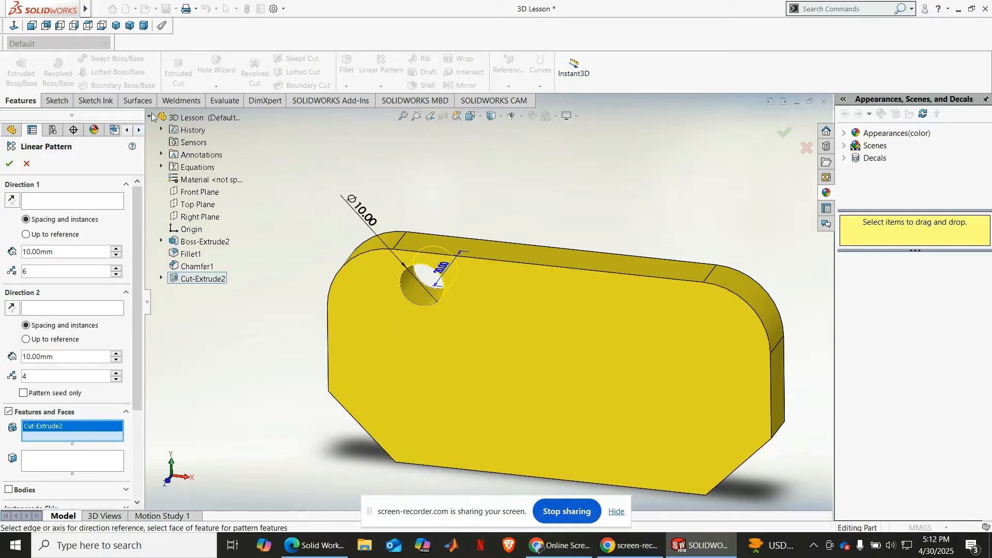
click(208, 280)
click(208, 279)
Step: Set Direction 1 of the pattern along the plate's long upper front edge with a spacing of 13 mm
click(67, 202)
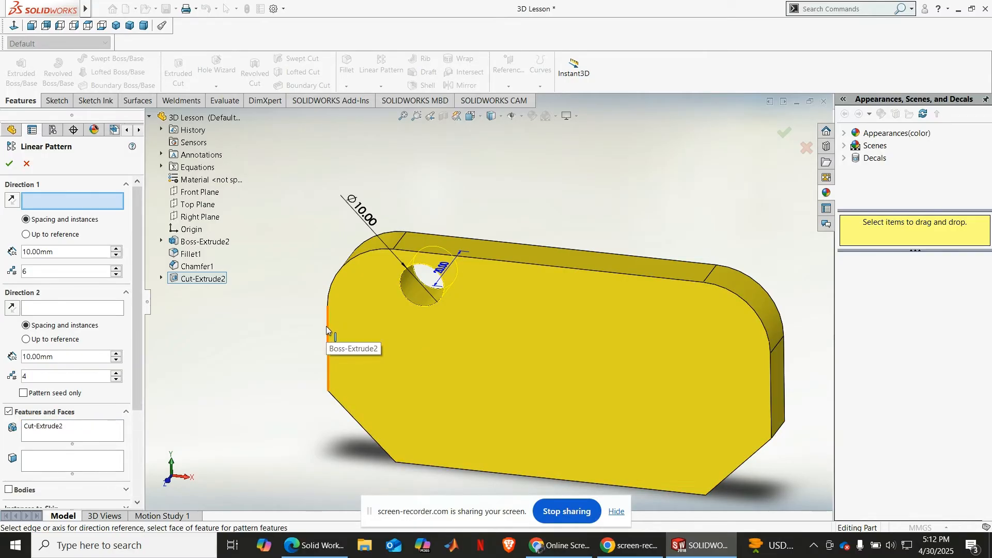
click(522, 264)
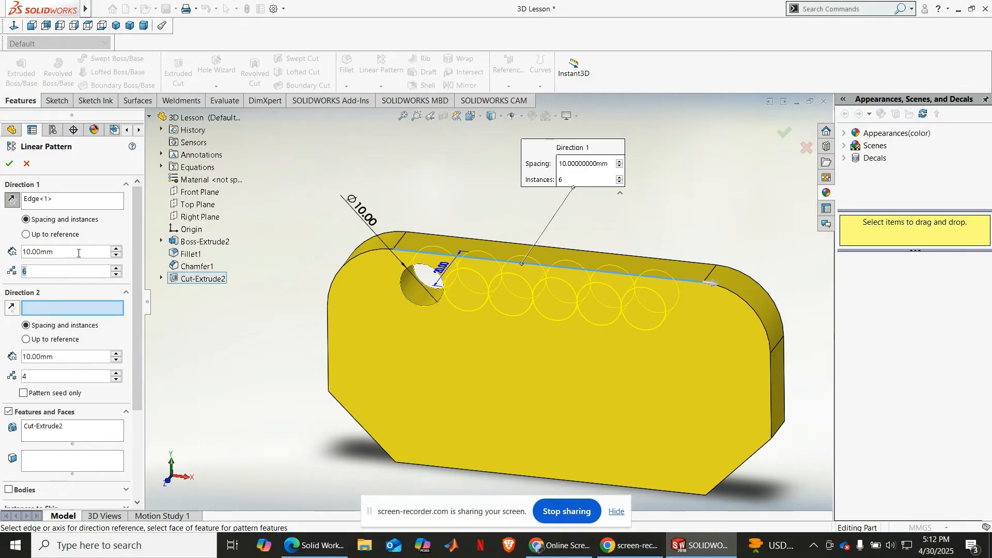
drag(79, 253, 23, 249)
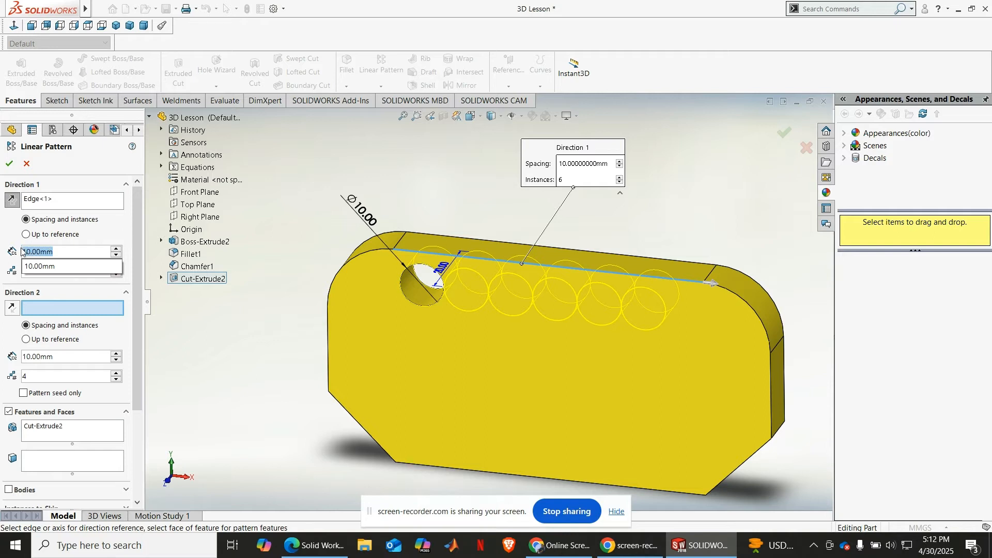
text(13)
key(Return)
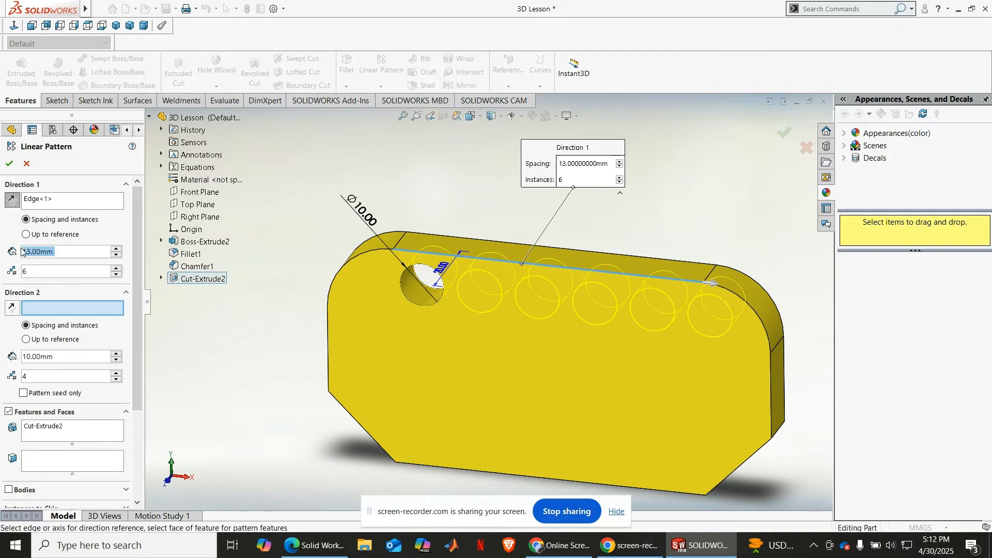
middle_drag(376, 345, 386, 304)
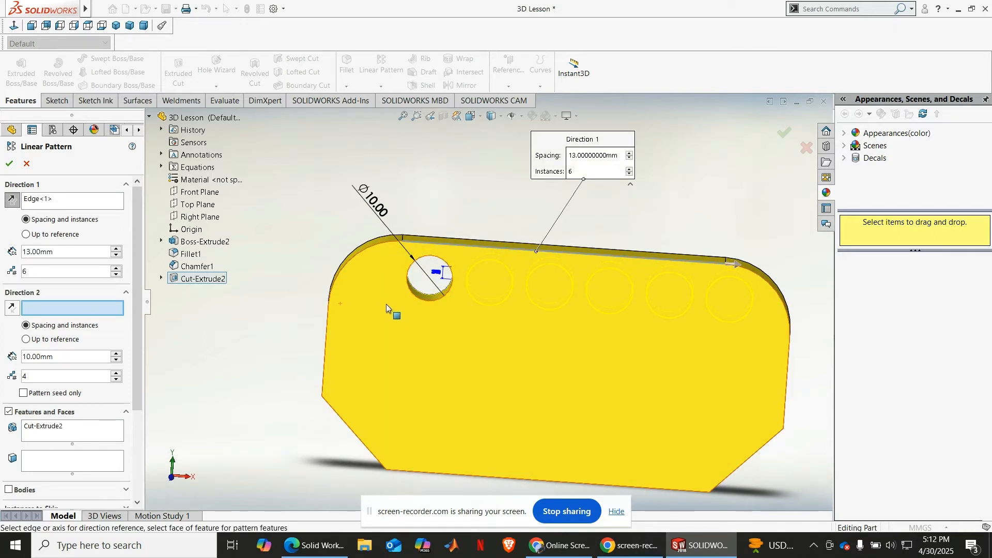
Step: Set the pattern to 5 instances, running along the plate from the original hole, and apply the linear pattern
click(116, 274)
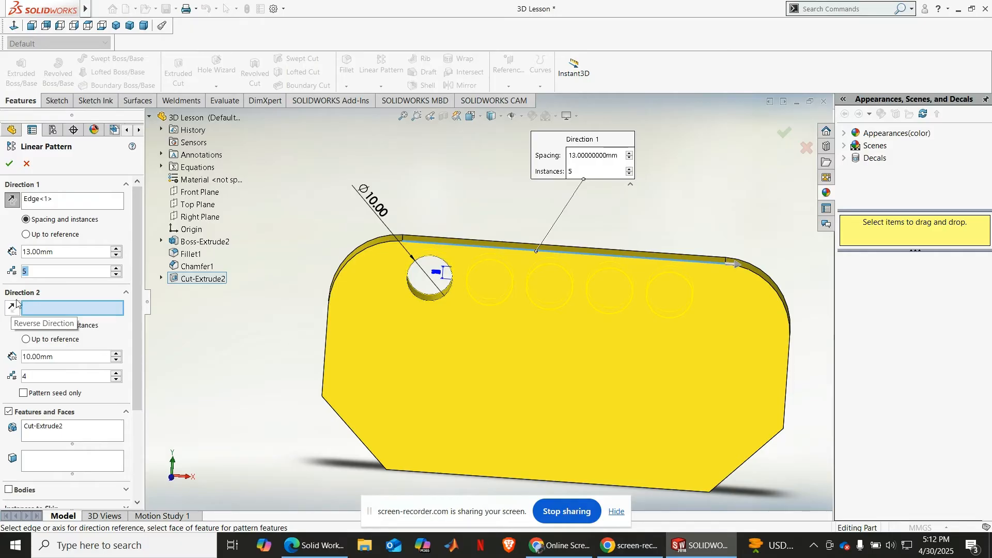
click(7, 201)
click(5, 200)
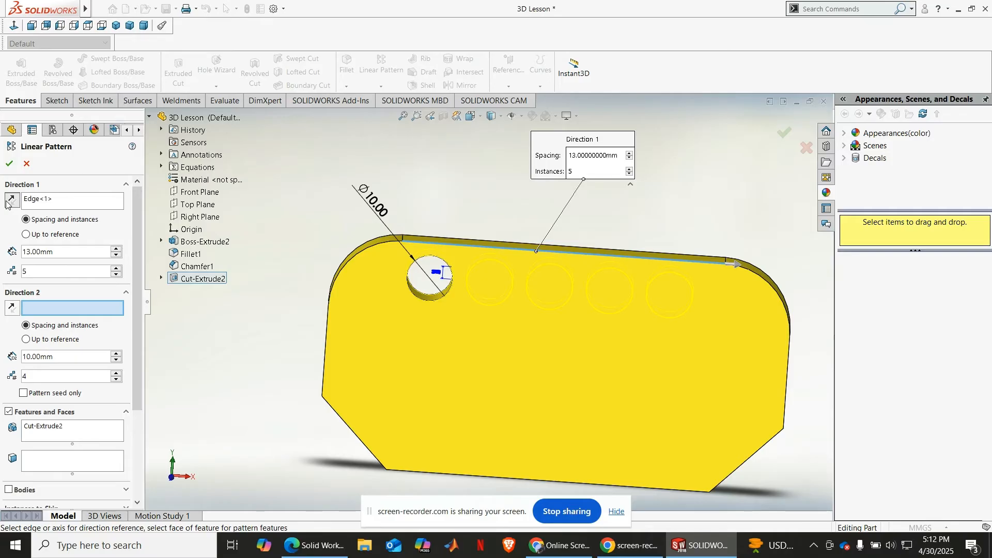
click(6, 202)
click(6, 202)
click(9, 163)
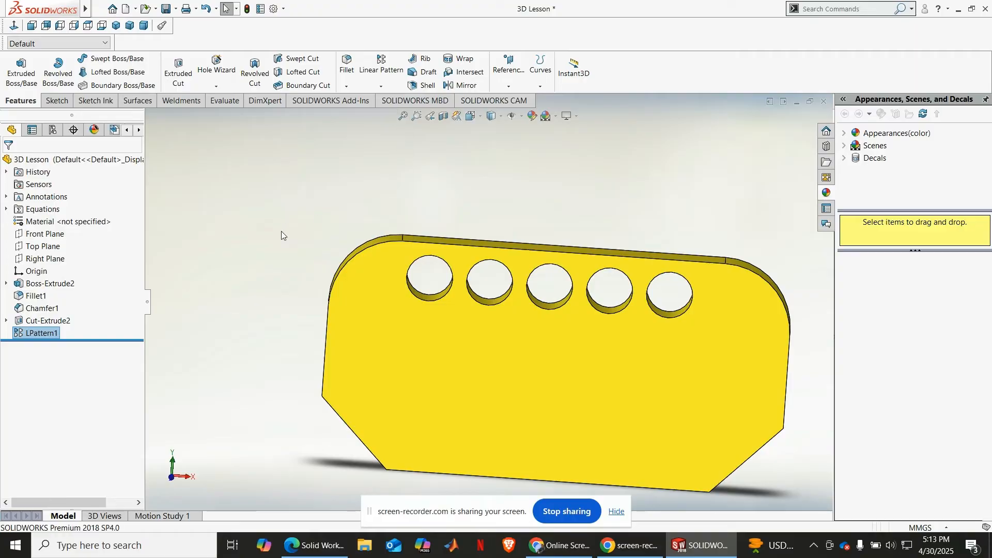
middle_drag(281, 231, 240, 255)
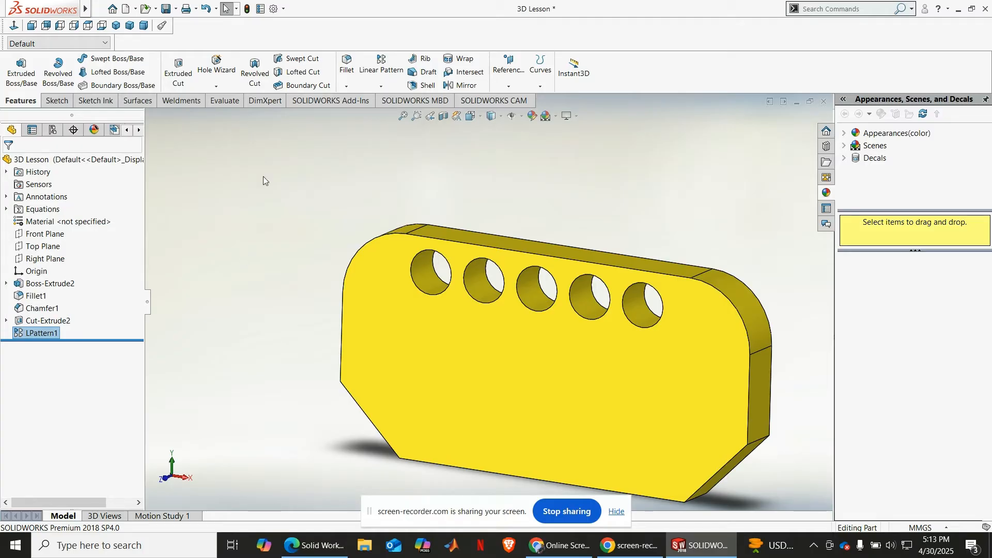
click(381, 85)
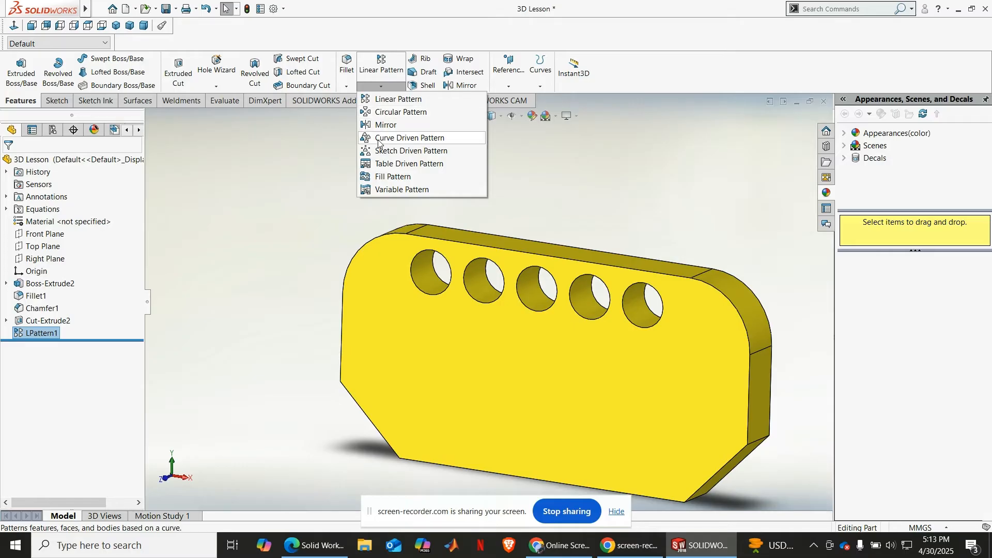
click(270, 168)
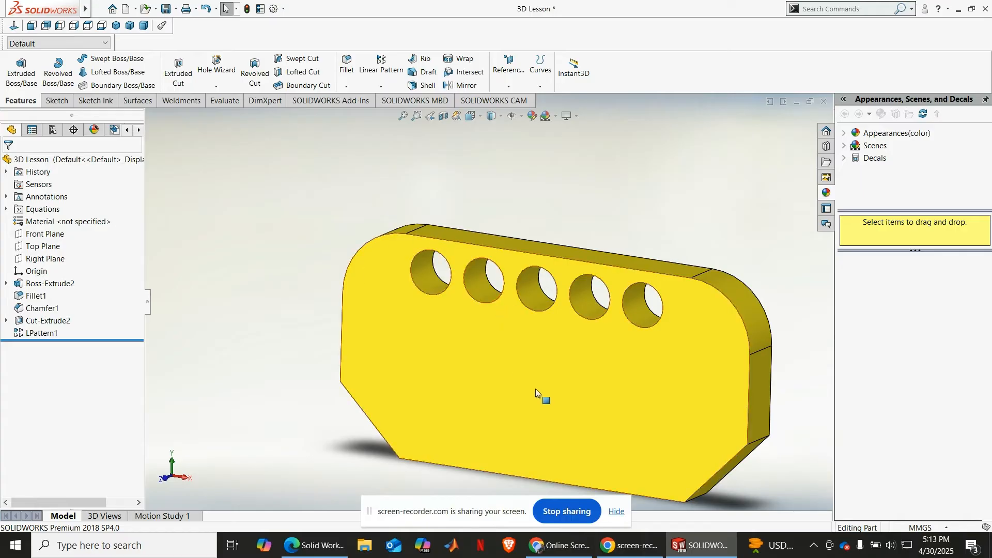
Step: Sketch a circle of about 11.7 mm radius on the plate's front face, below the row of holes near the middle
middle_drag(535, 388, 546, 367)
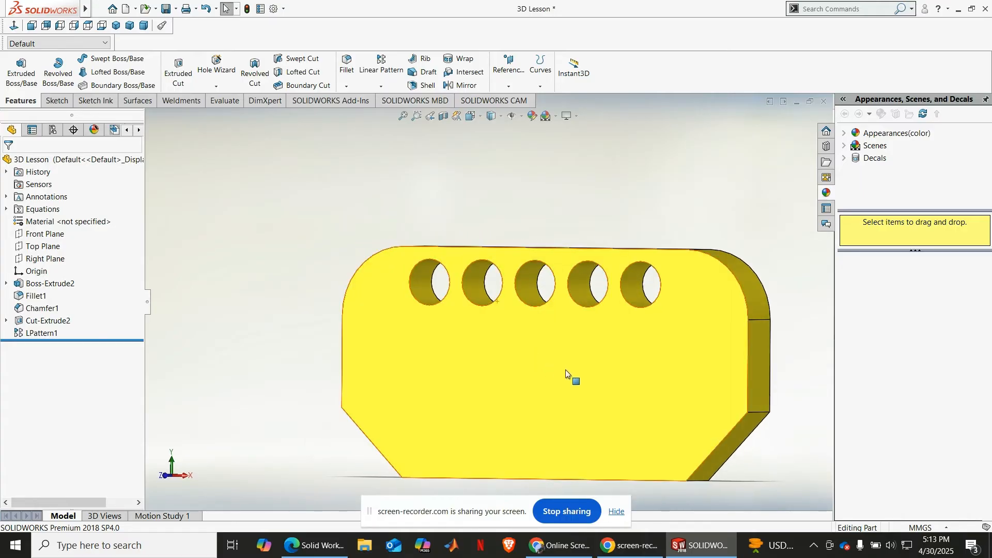
click(565, 370)
click(615, 344)
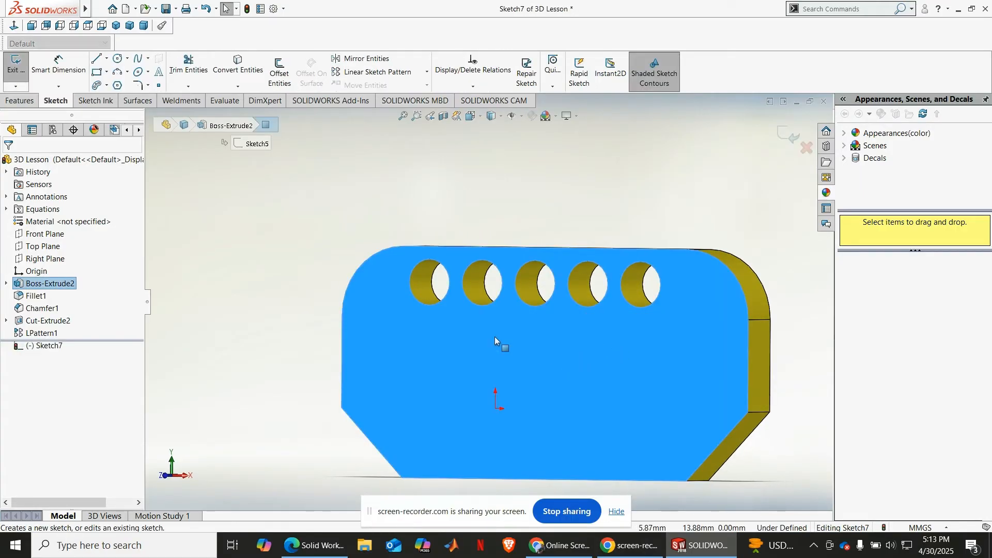
click(14, 25)
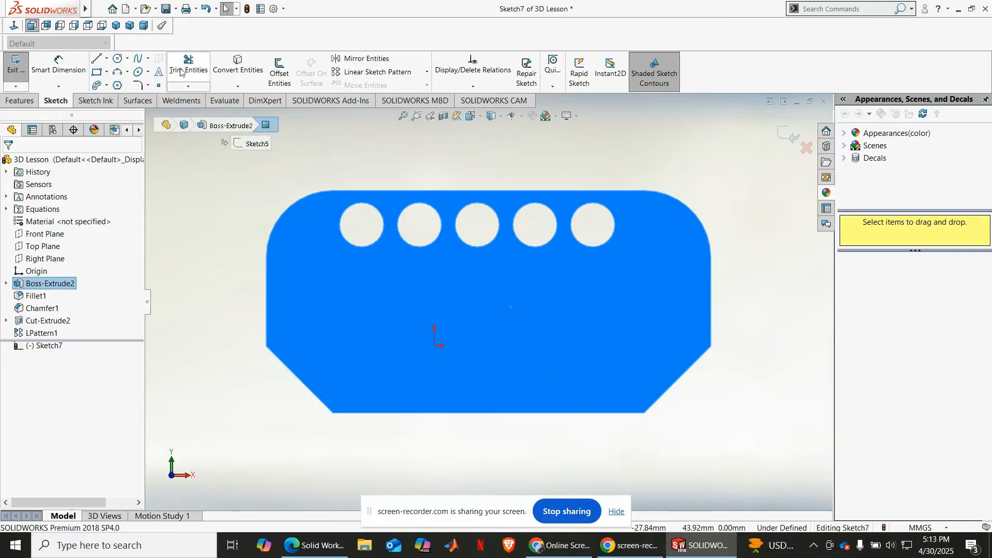
click(118, 58)
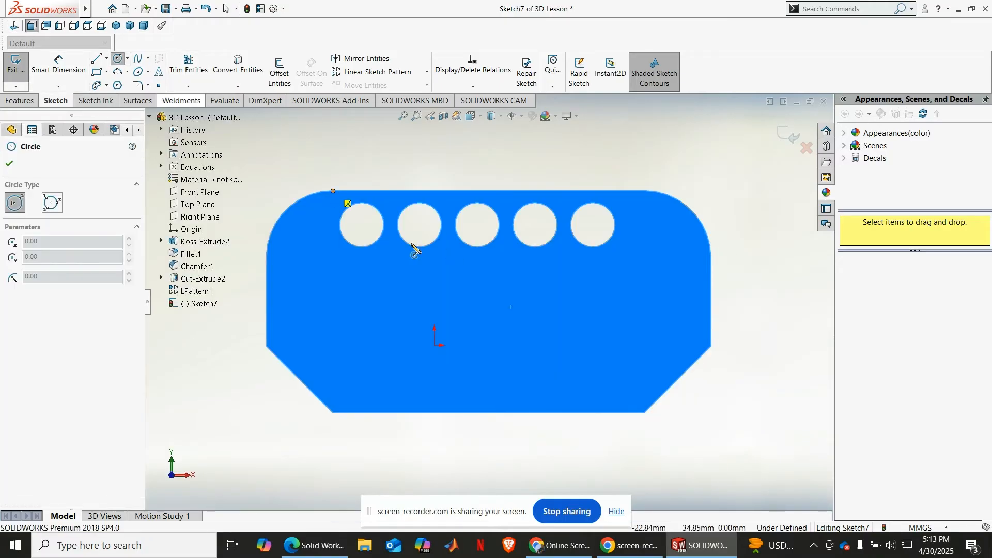
click(468, 311)
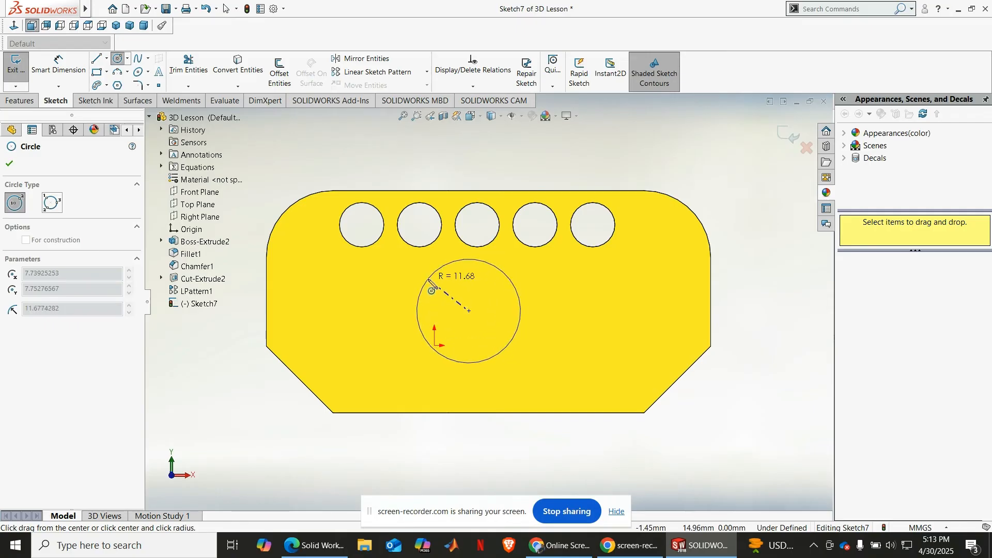
click(432, 273)
click(8, 166)
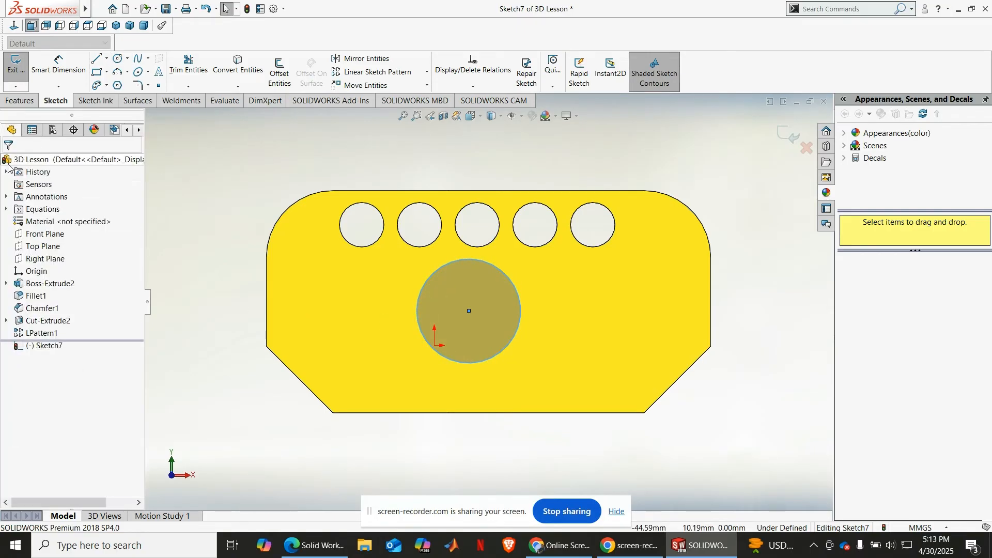
Step: Extrude the circle as a blind boss 2 mm outward from the plate's front face, merged with the plate
click(10, 105)
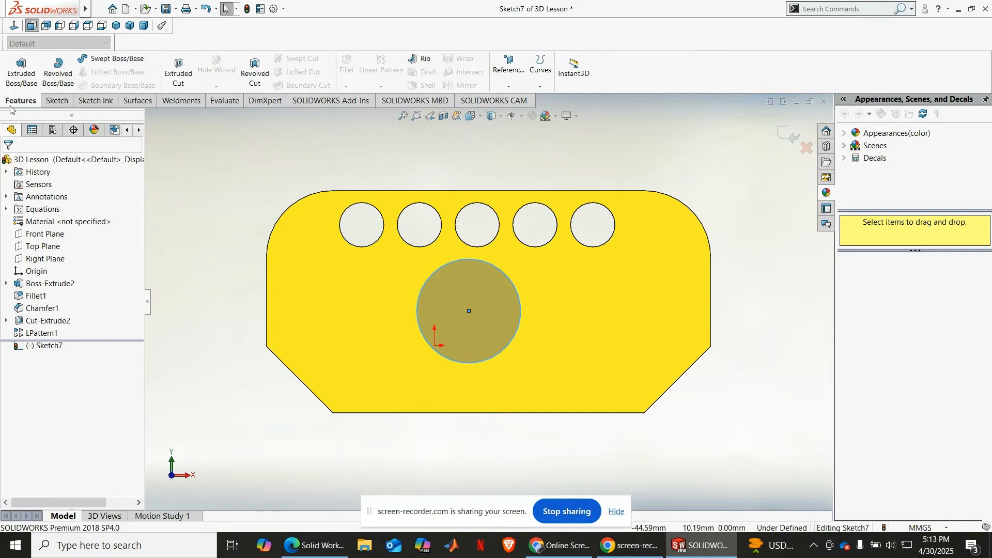
click(27, 81)
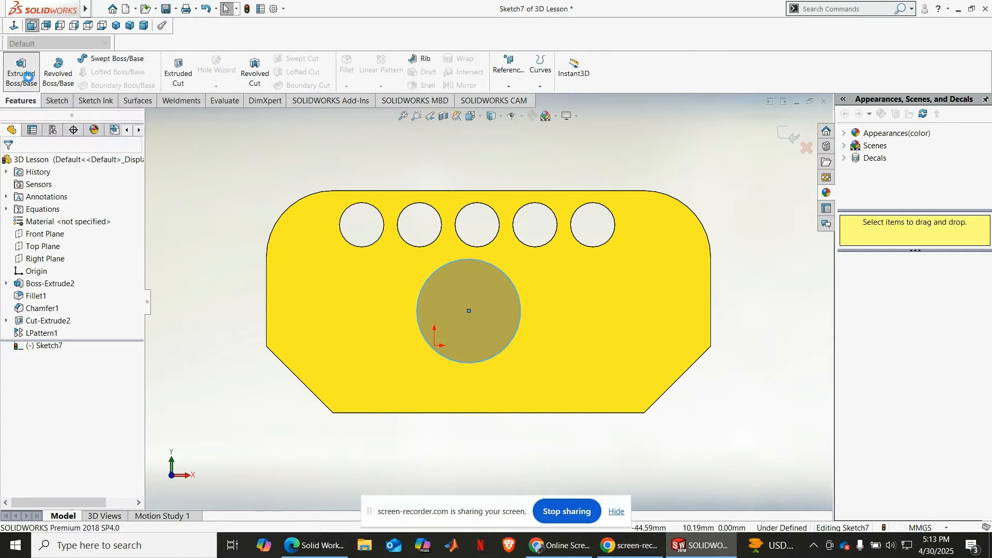
click(116, 25)
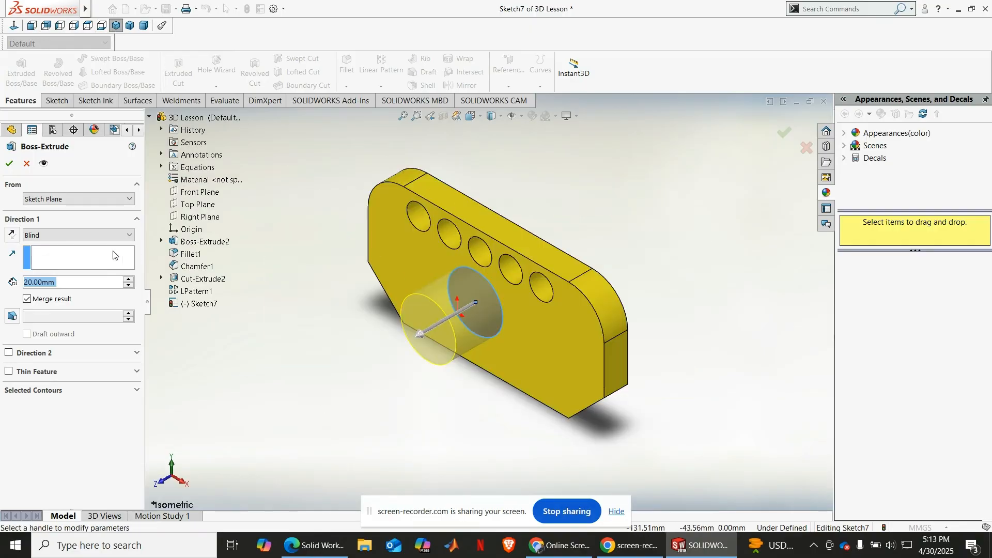
text(2)
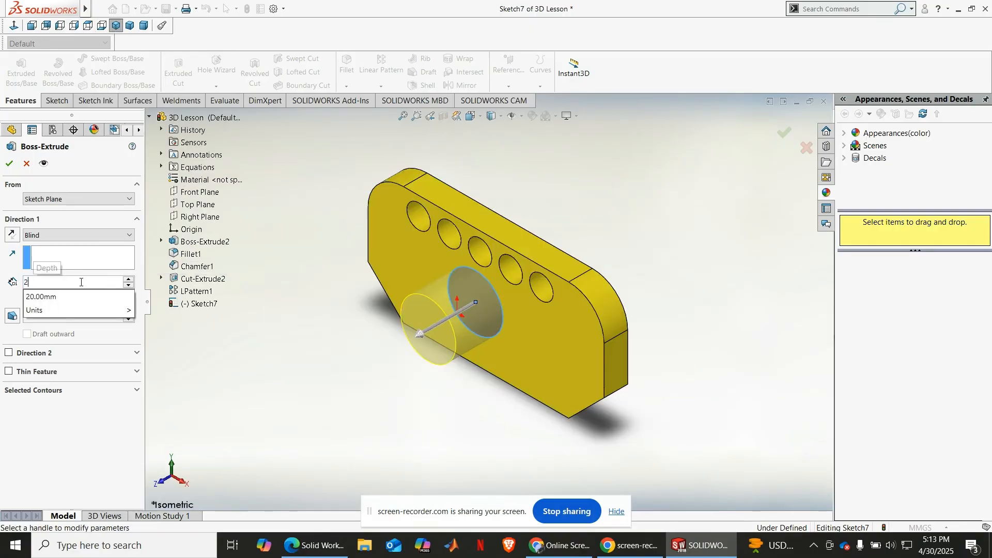
key(Return)
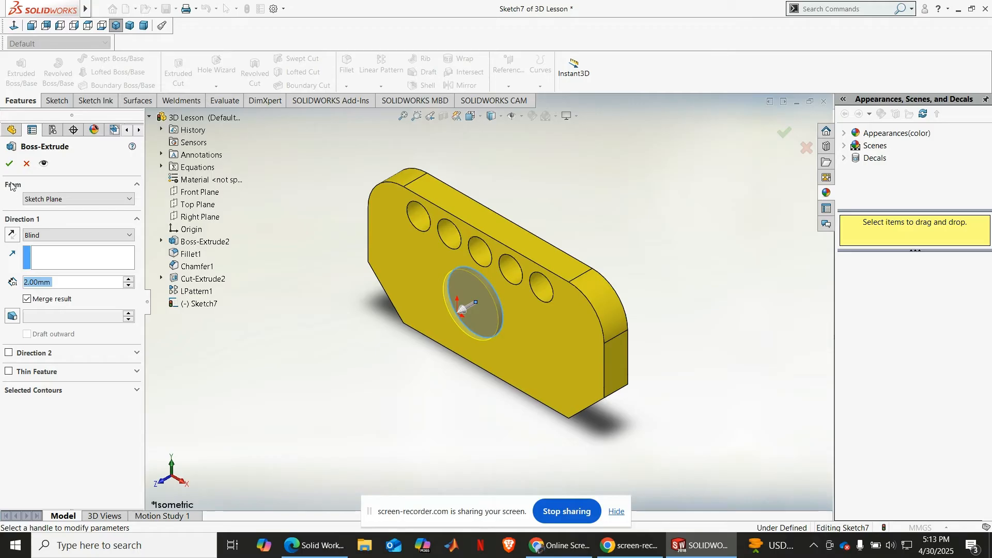
click(9, 163)
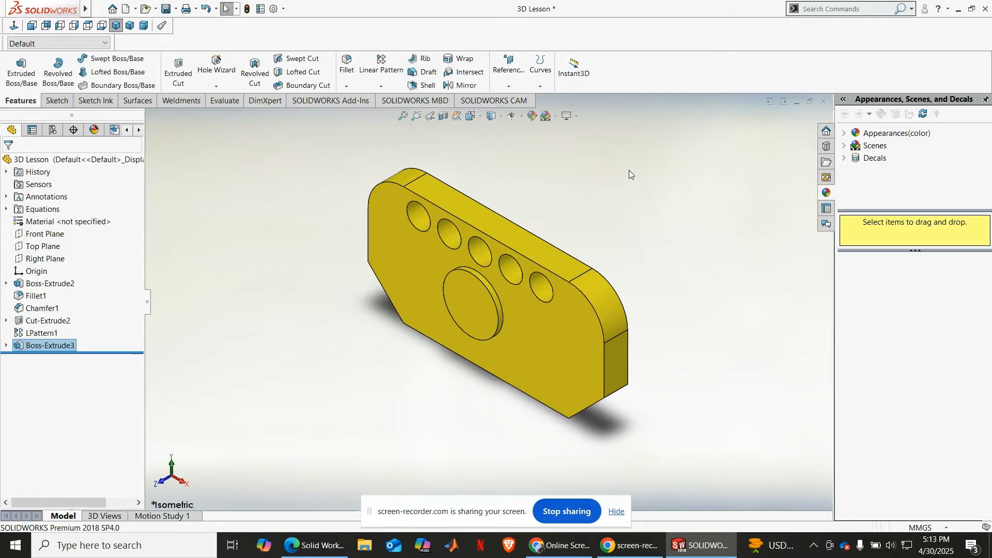
Step: Start a sketch on the front face of the round boss and view that face straight on
middle_drag(457, 362, 496, 294)
click(497, 291)
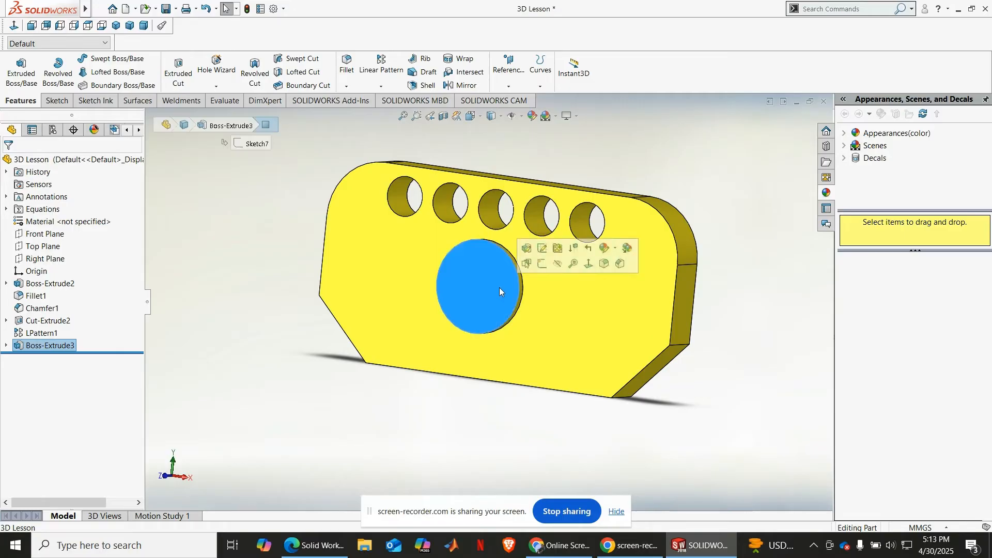
click(541, 267)
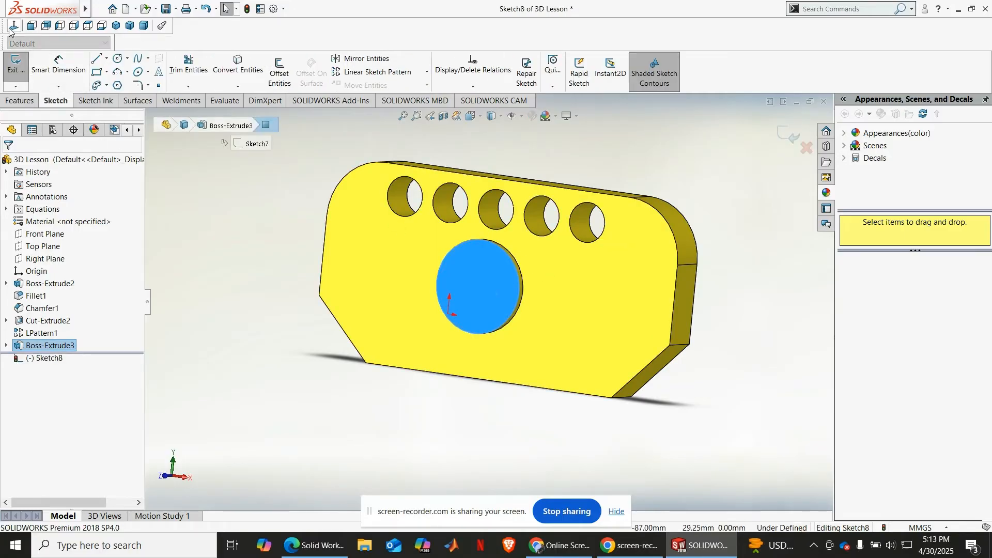
click(13, 26)
key(f)
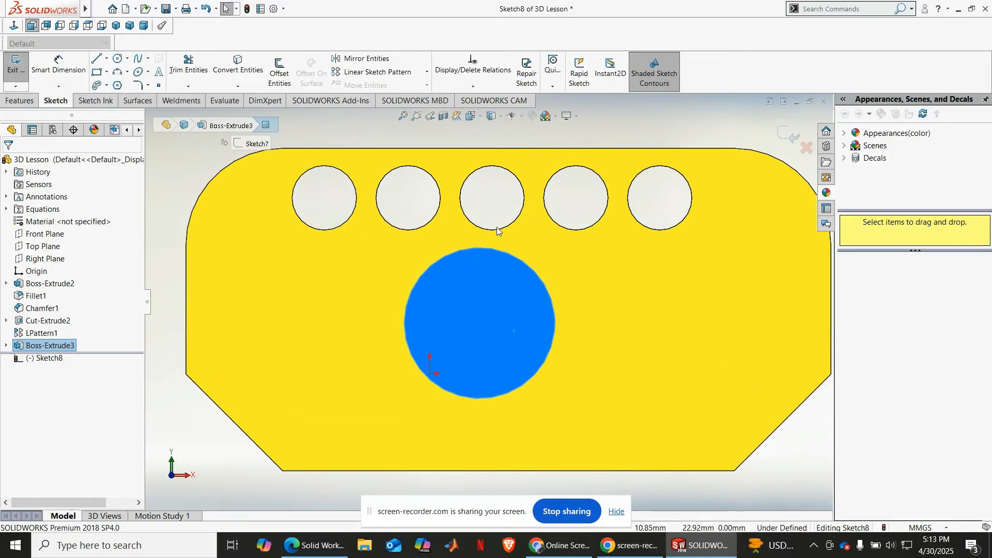
Step: Sketch a 3 point arc slot inside the boss's upper-left quarter, about 7.6 mm in radius, 90 degrees long and 2.4 mm wide
click(107, 86)
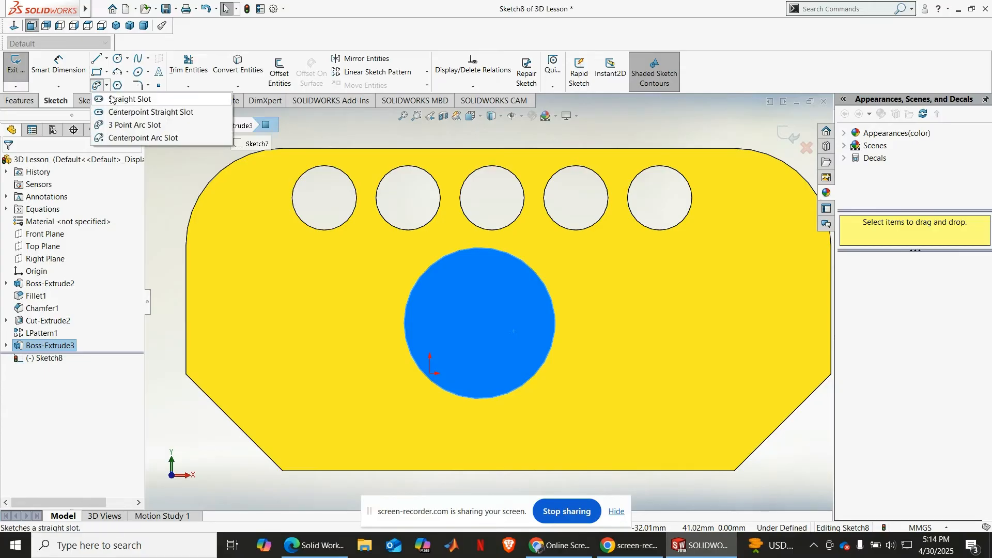
click(120, 126)
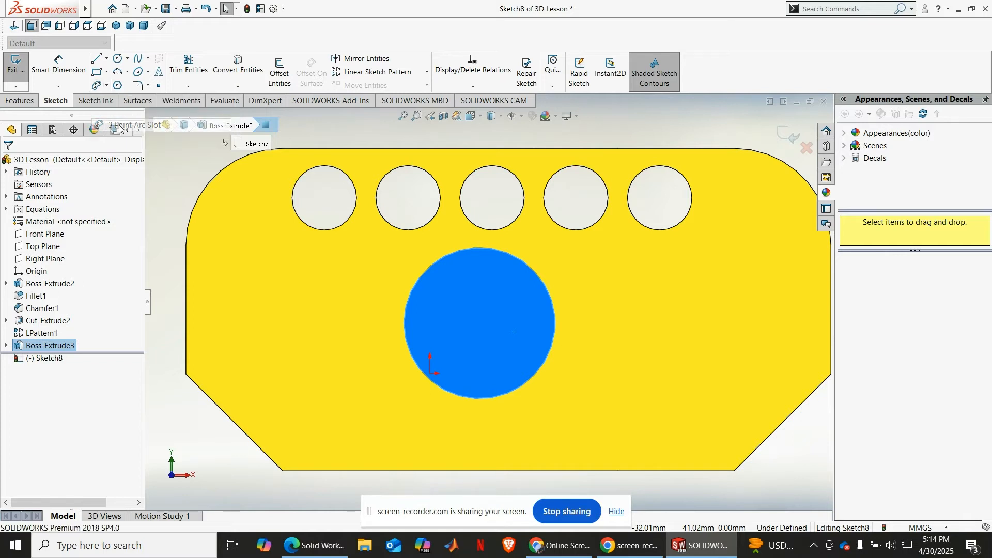
click(420, 325)
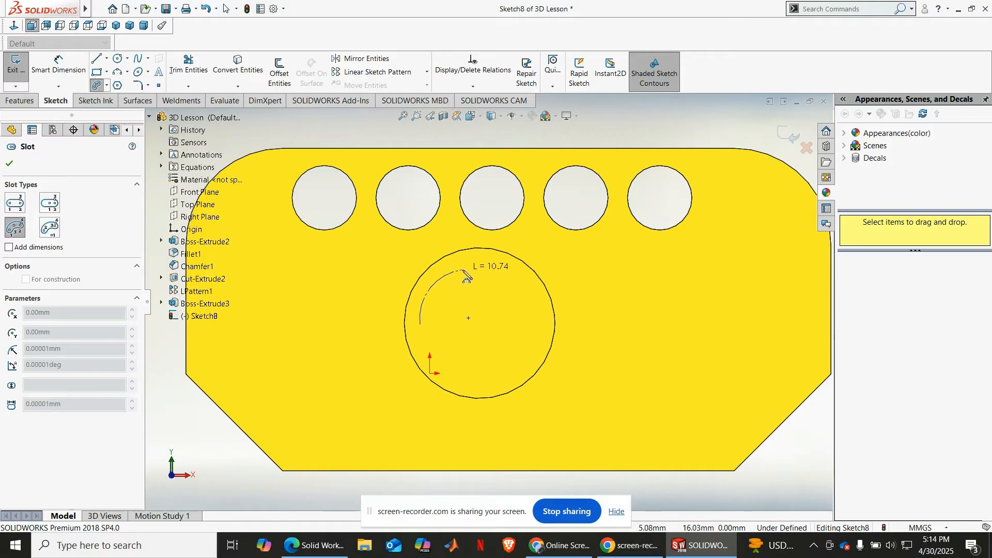
click(463, 271)
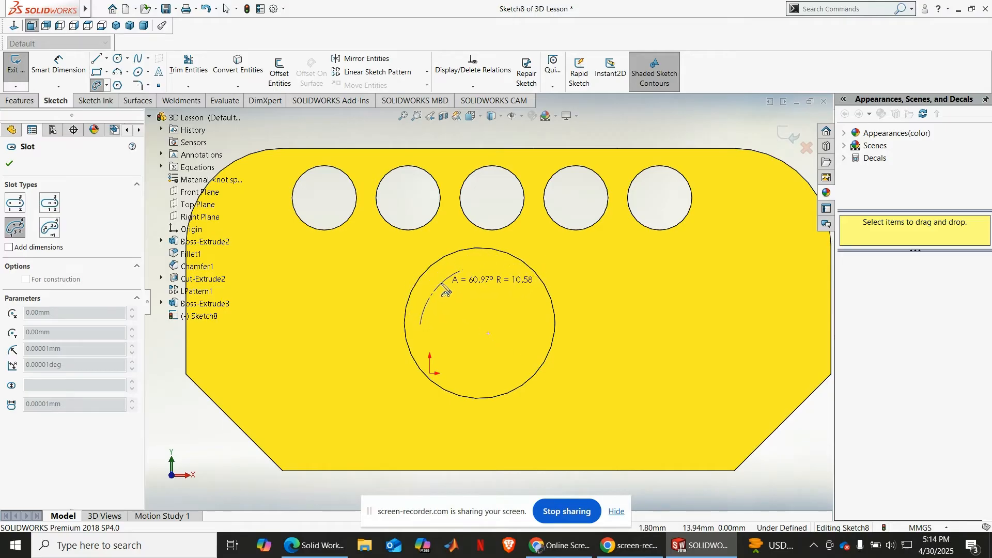
click(444, 290)
click(441, 291)
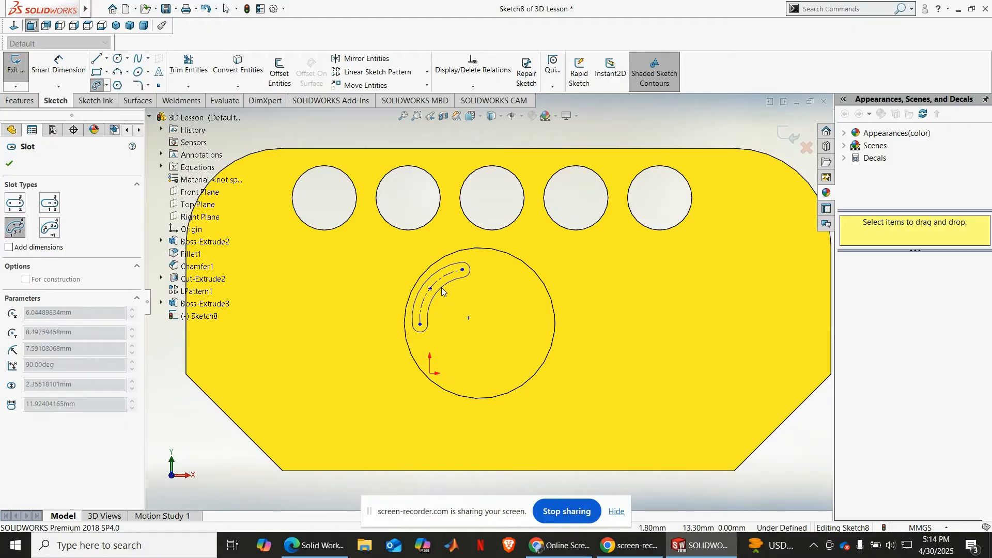
click(11, 165)
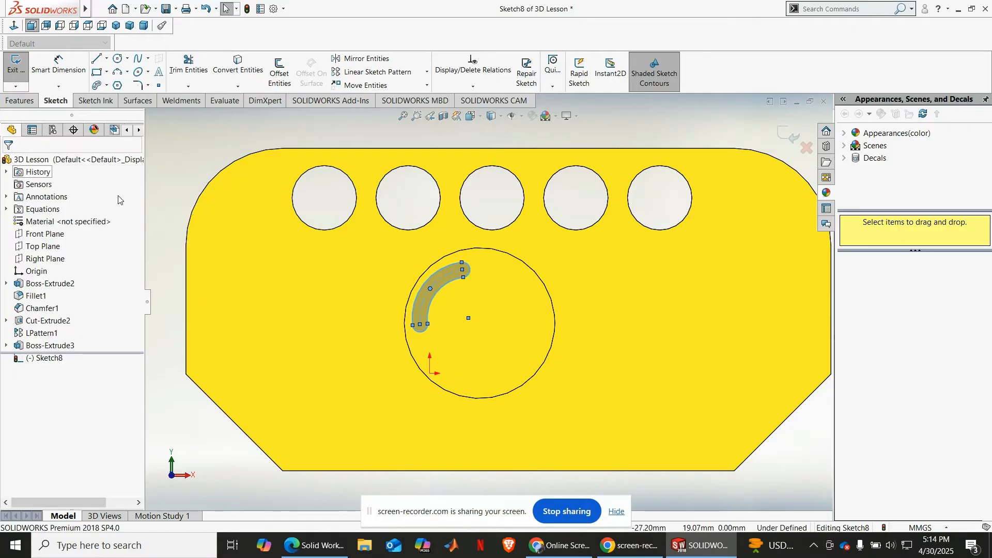
Step: Try the boss's circular edge as the center of a circular sketch pattern, and clear that selection
middle_drag(356, 255, 416, 178)
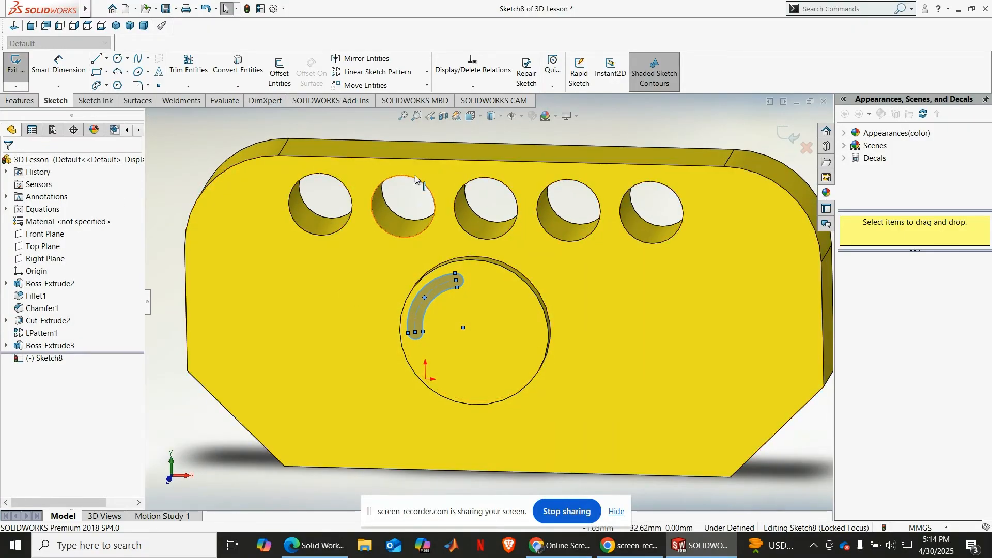
click(227, 136)
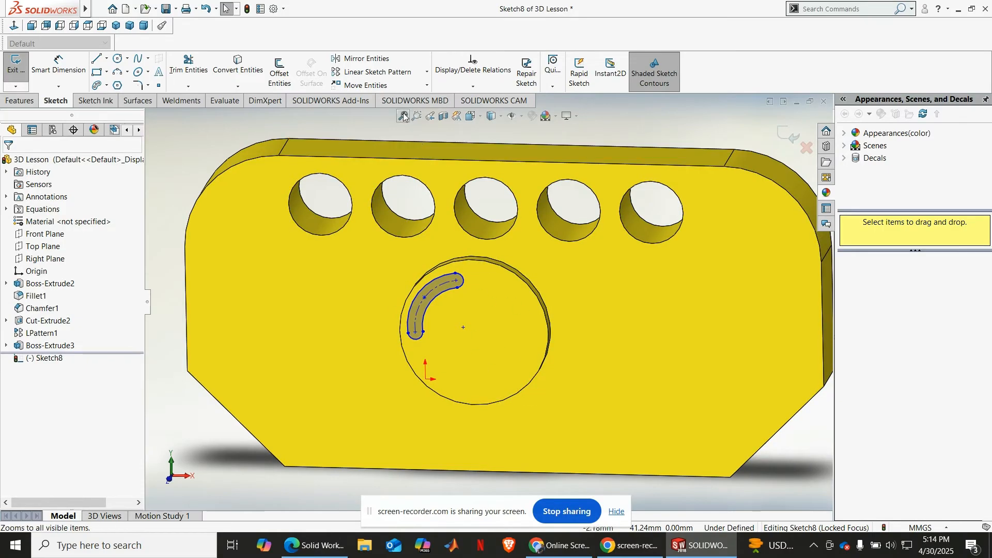
click(427, 72)
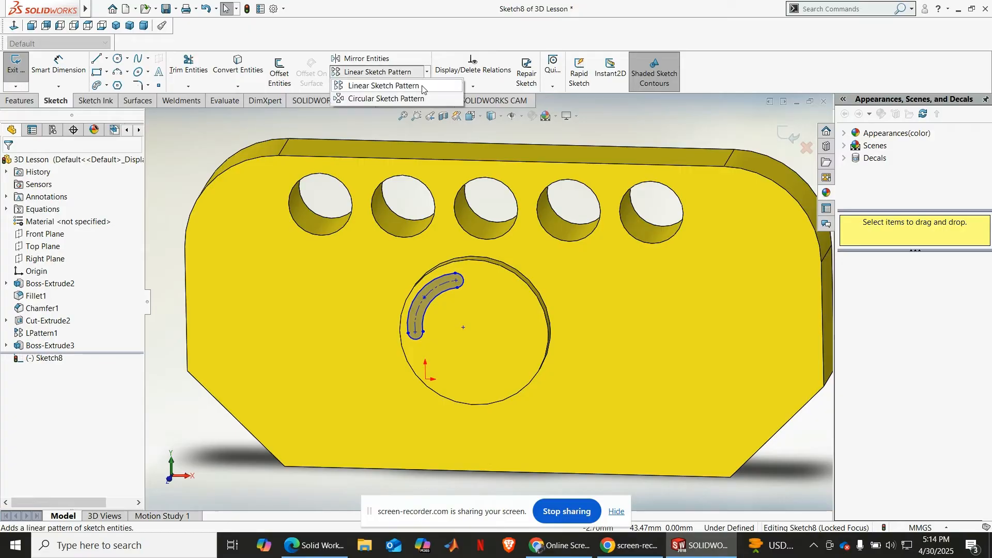
click(412, 99)
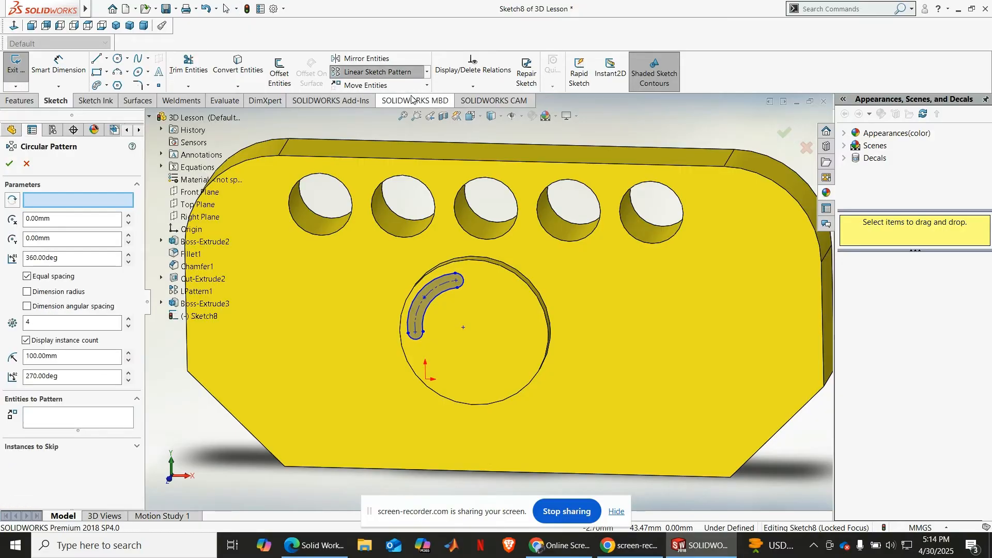
click(88, 199)
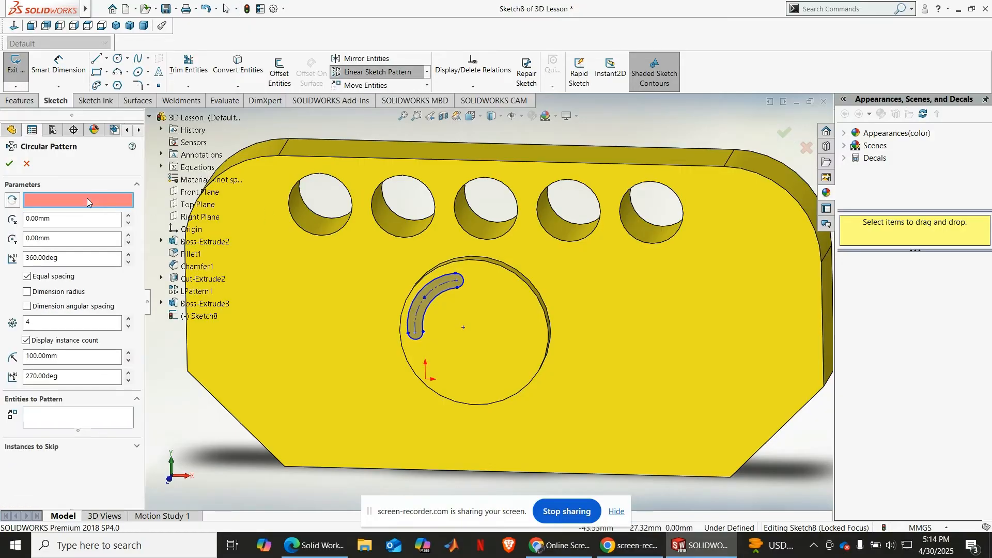
click(530, 290)
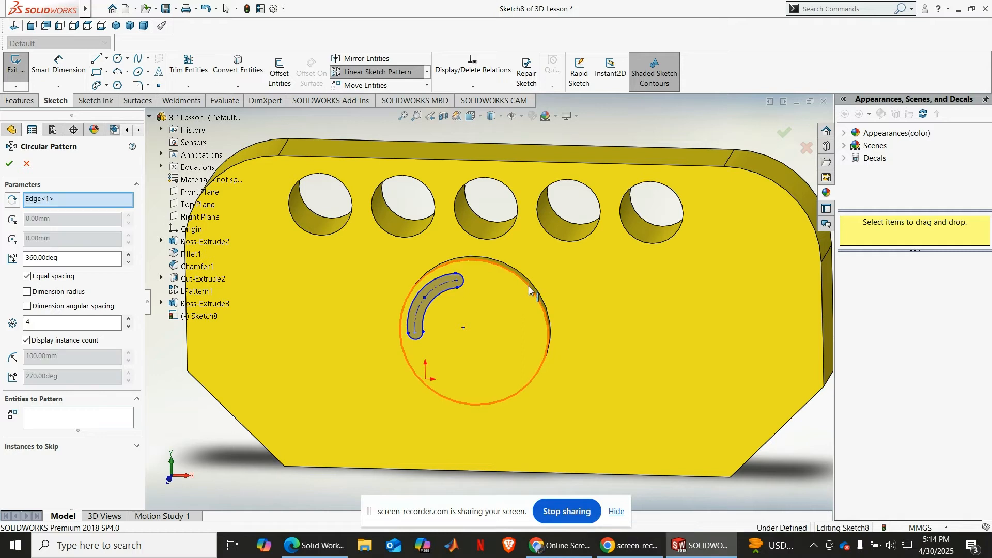
right_click(66, 199)
click(96, 218)
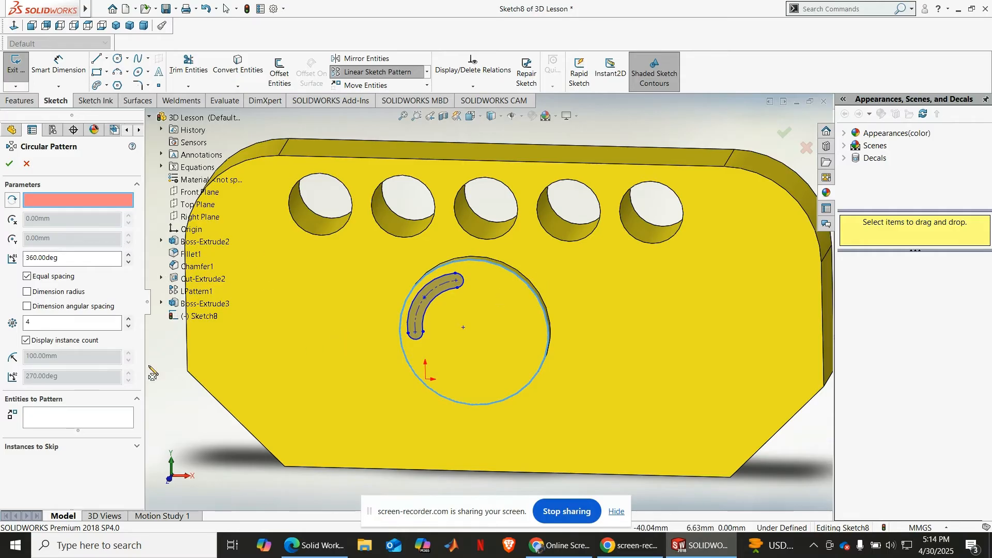
Step: Select the arc slot's outline as the entities to pattern and examine the preview of the circular pattern on the boss
click(85, 425)
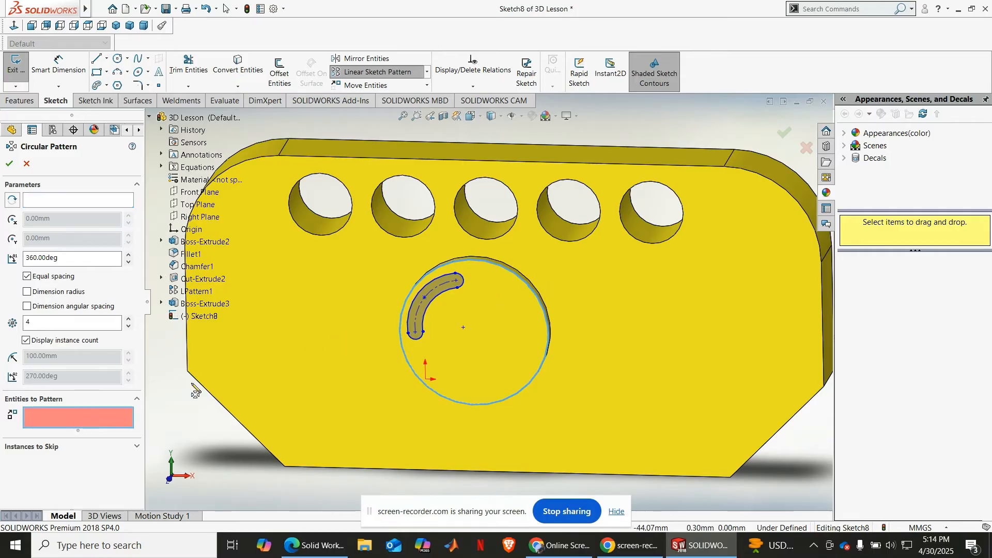
click(442, 290)
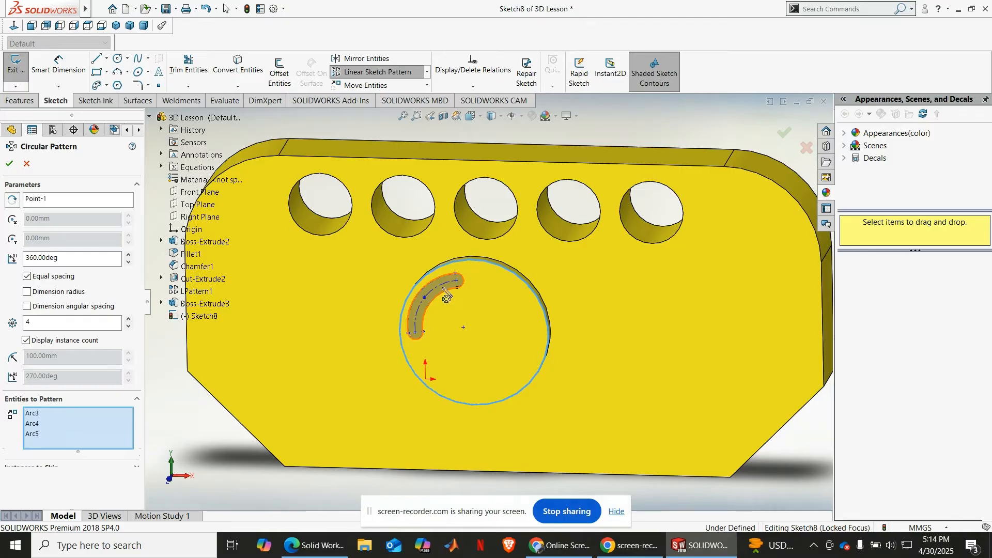
scroll(485, 315, down, 2)
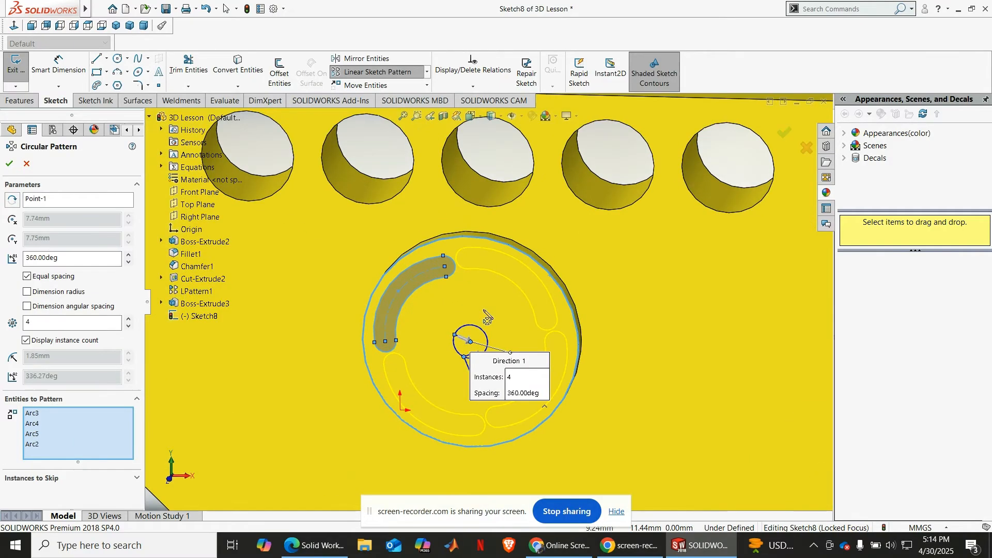
scroll(574, 319, up, 3)
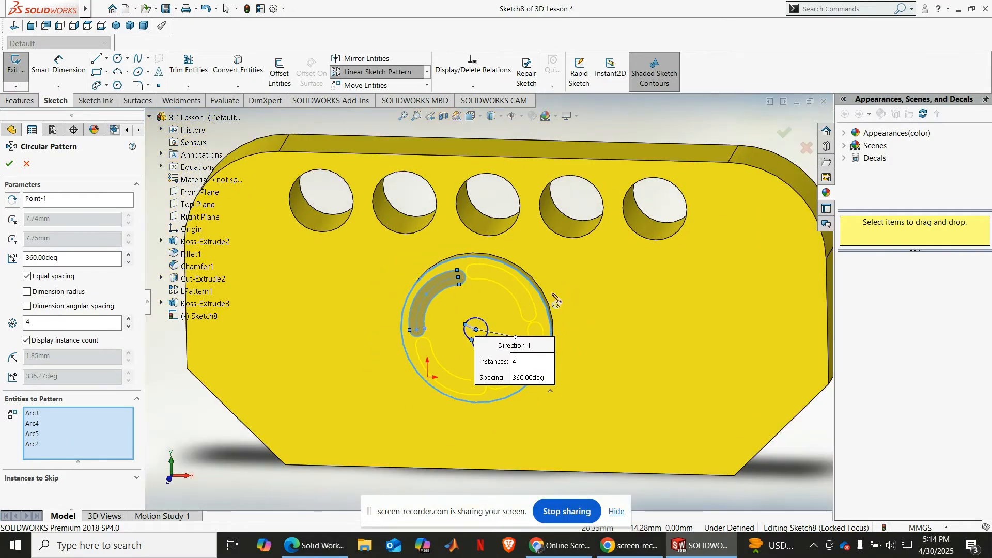
scroll(440, 318, down, 3)
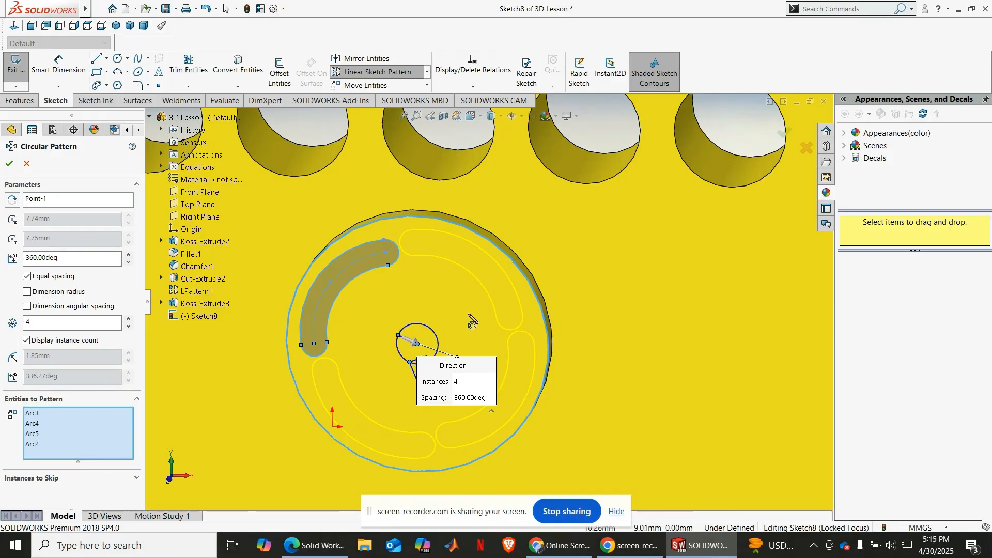
scroll(473, 321, up, 3)
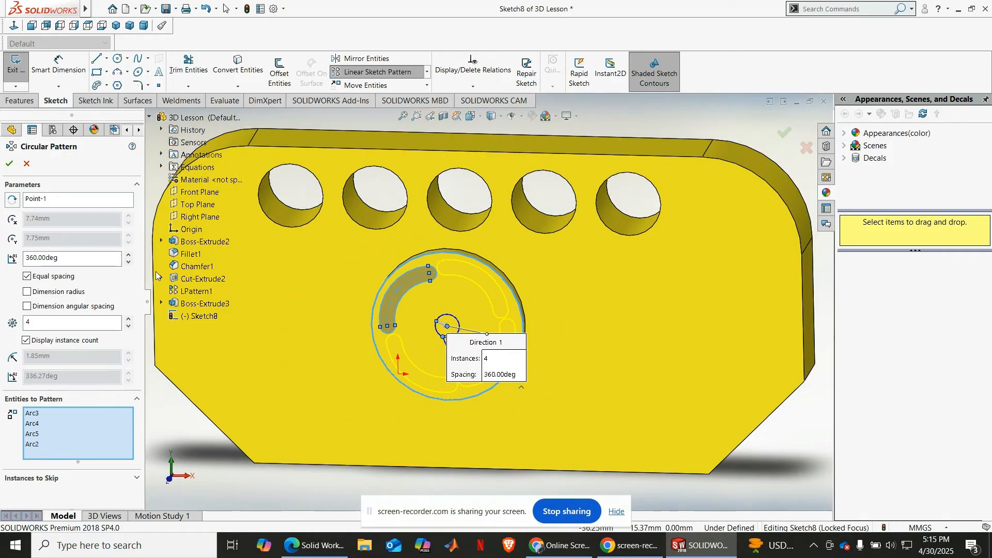
Step: Reduce the slot's circular sketch pattern to 3 instances and try to apply it
click(129, 326)
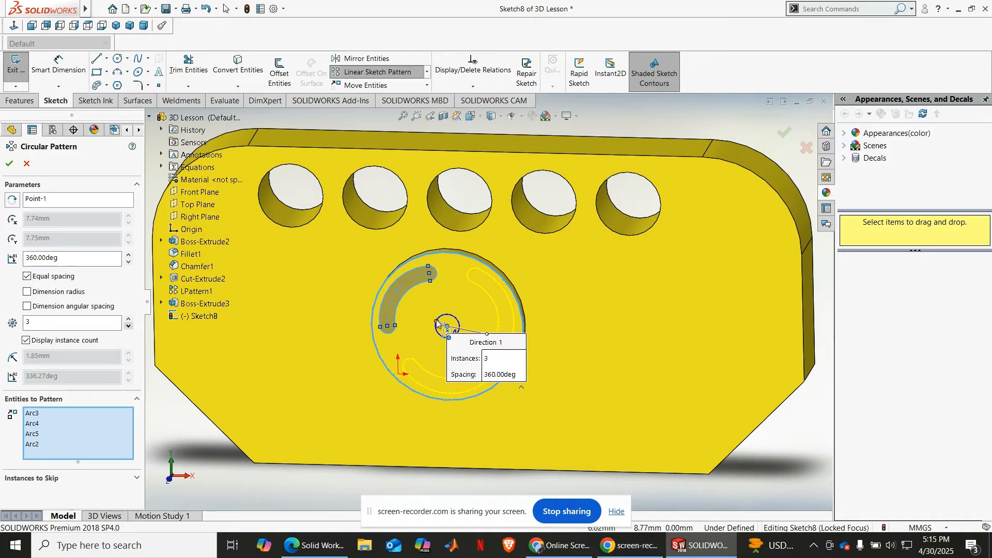
scroll(437, 323, up, 3)
scroll(434, 338, down, 3)
middle_drag(434, 340, 402, 314)
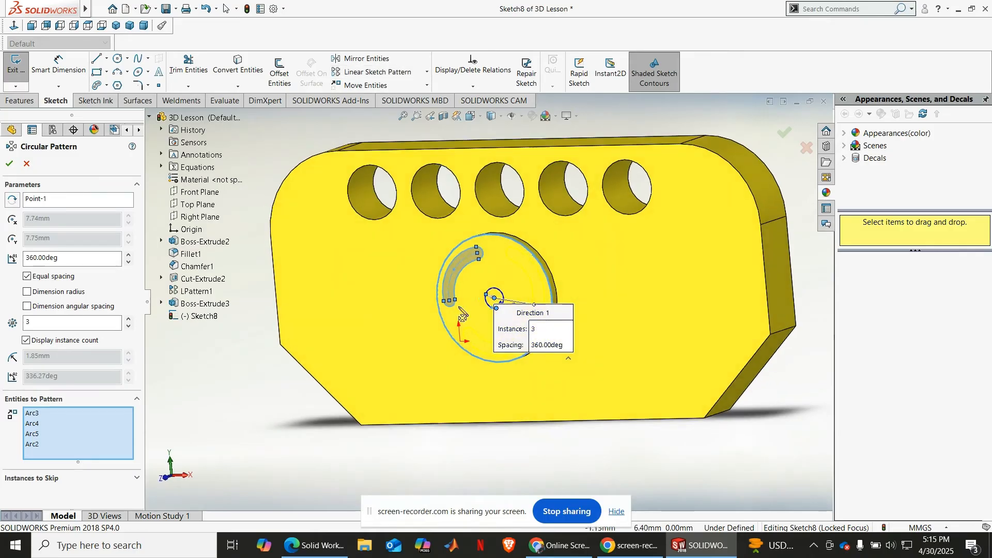
scroll(463, 315, down, 3)
click(10, 164)
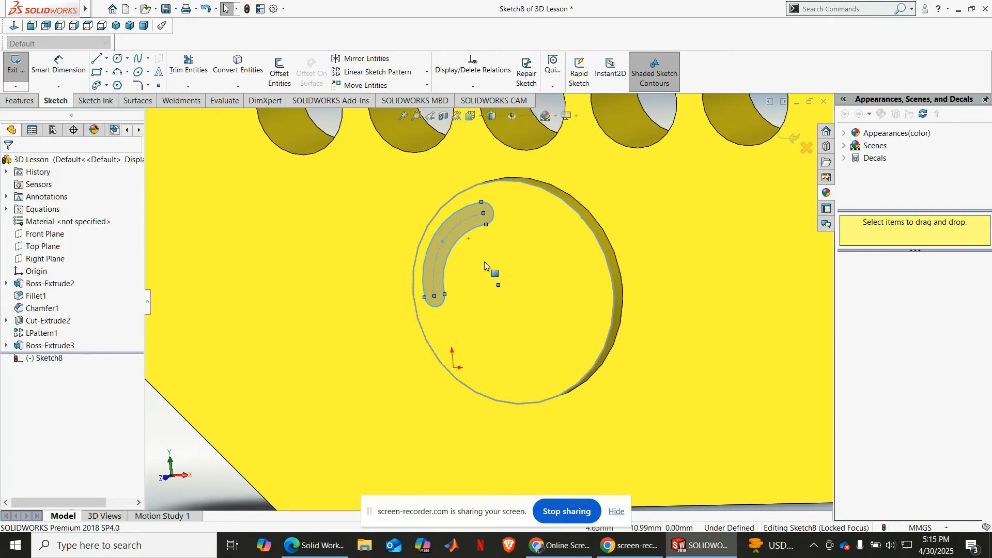
Step: Try another circular sketch pattern with the boss's circular edge as its center, without choosing any entities to pattern
scroll(489, 266, up, 5)
scroll(495, 267, down, 3)
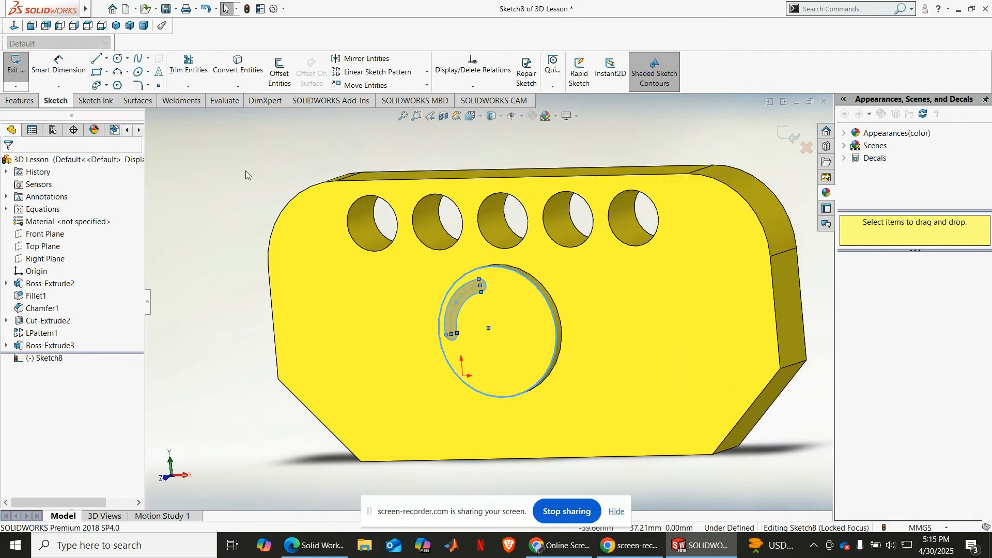
click(427, 72)
click(385, 98)
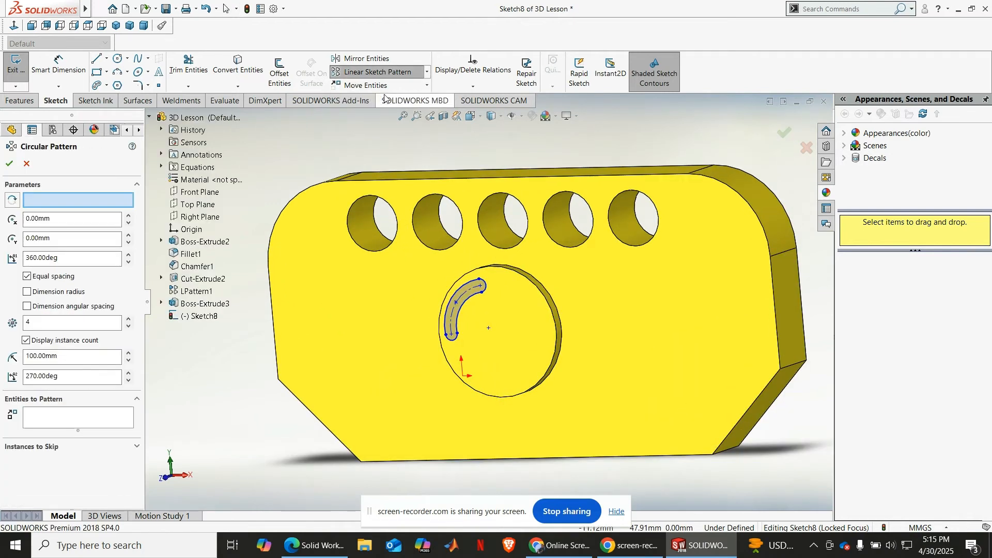
click(57, 201)
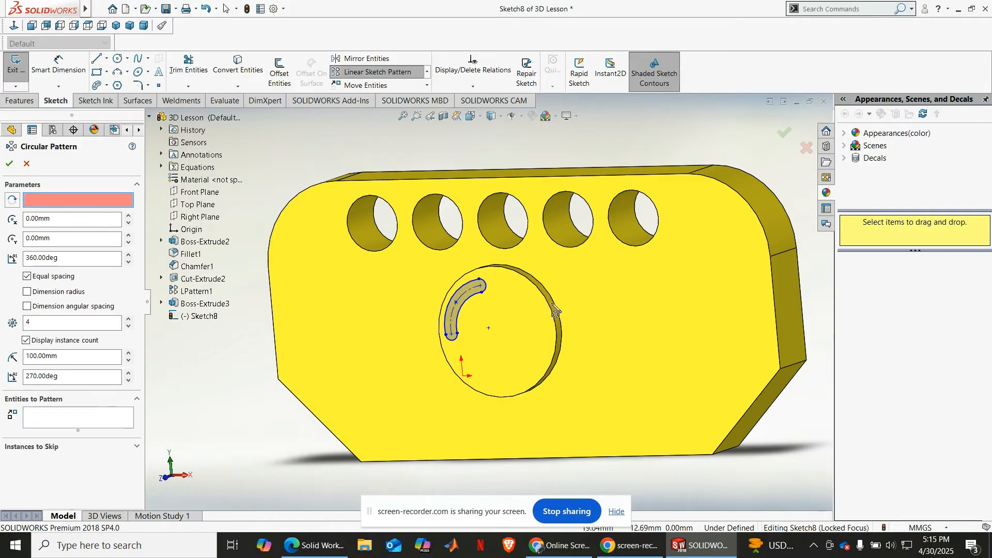
middle_drag(547, 306, 558, 309)
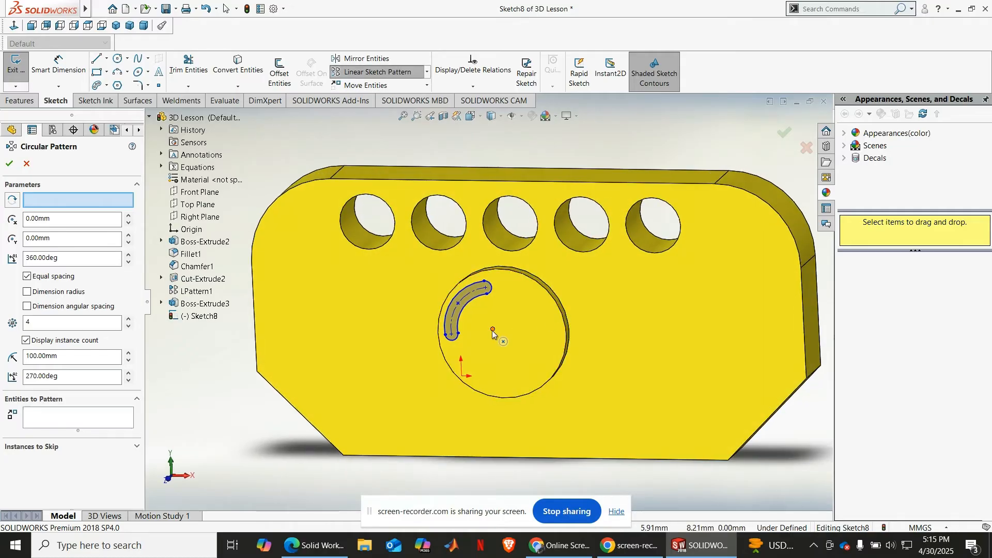
click(547, 293)
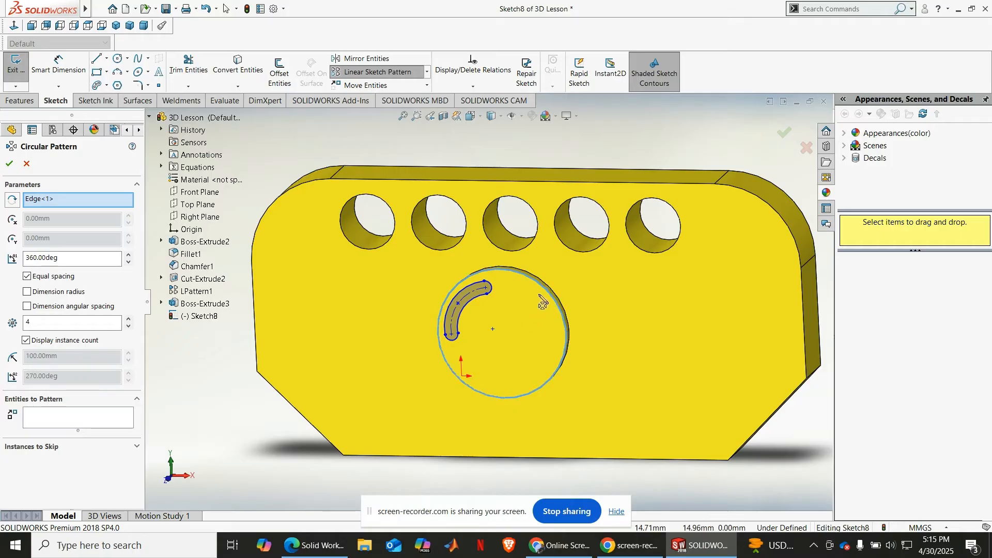
click(14, 166)
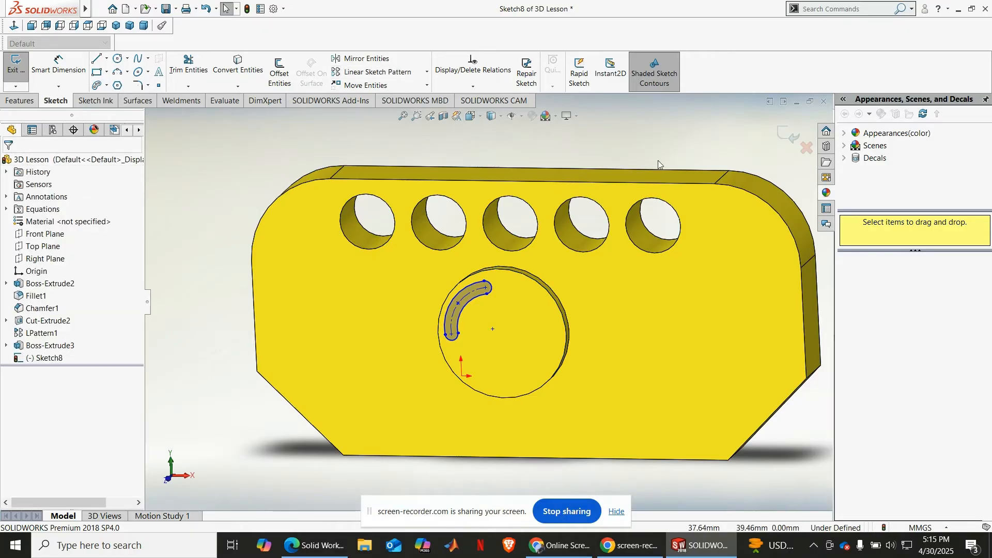
Step: Sketch a circle of about 11.7 mm radius from the round boss's center out to its circular edge
key(f)
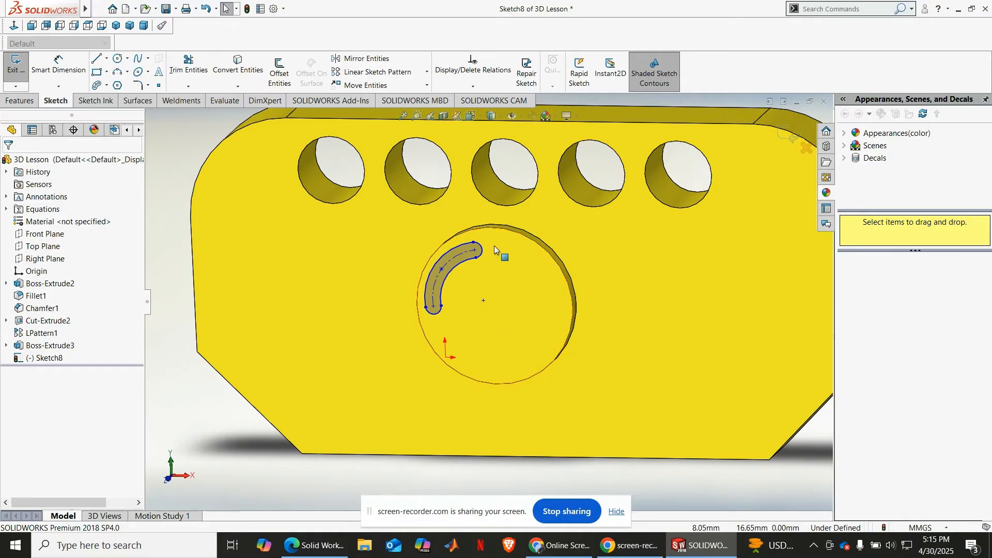
scroll(536, 284, down, 3)
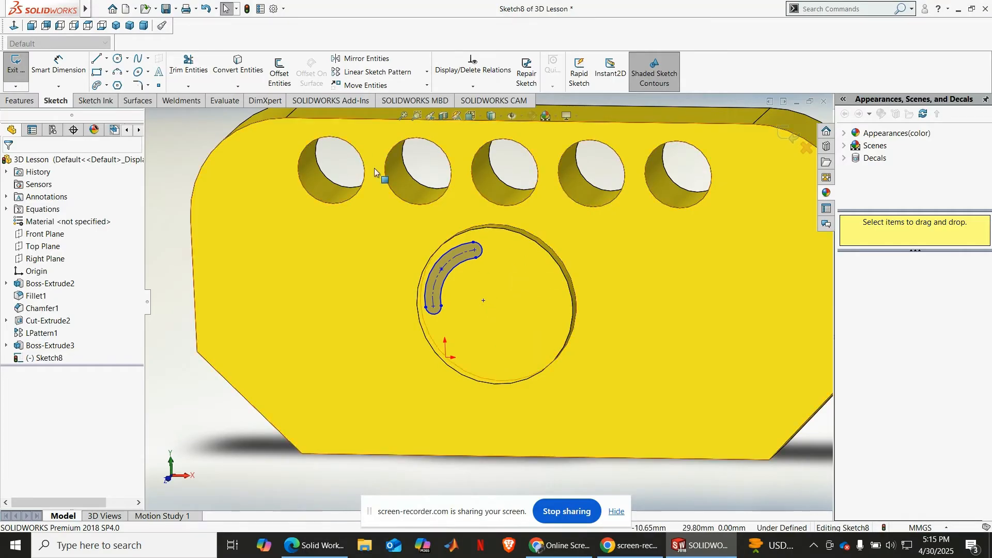
click(14, 25)
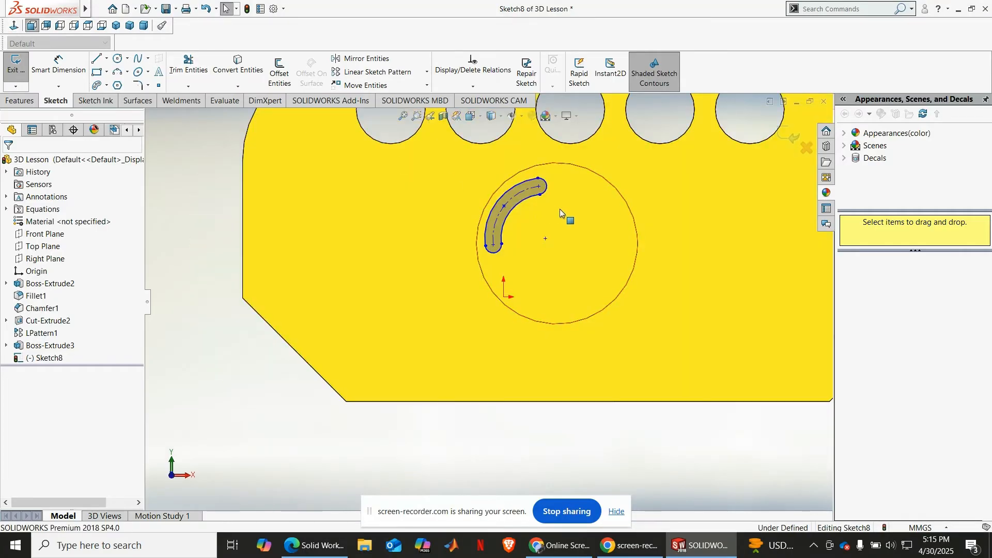
scroll(559, 209, down, 3)
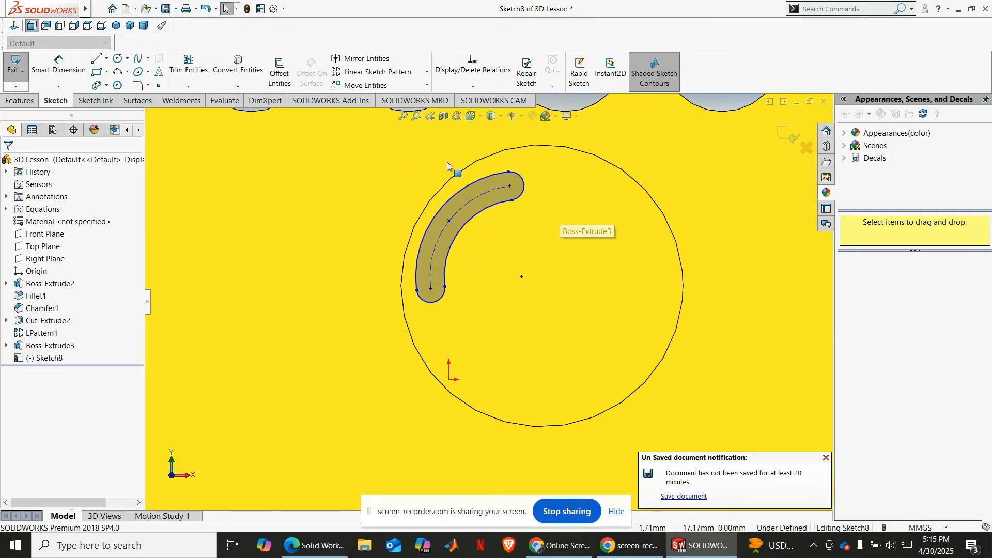
click(118, 58)
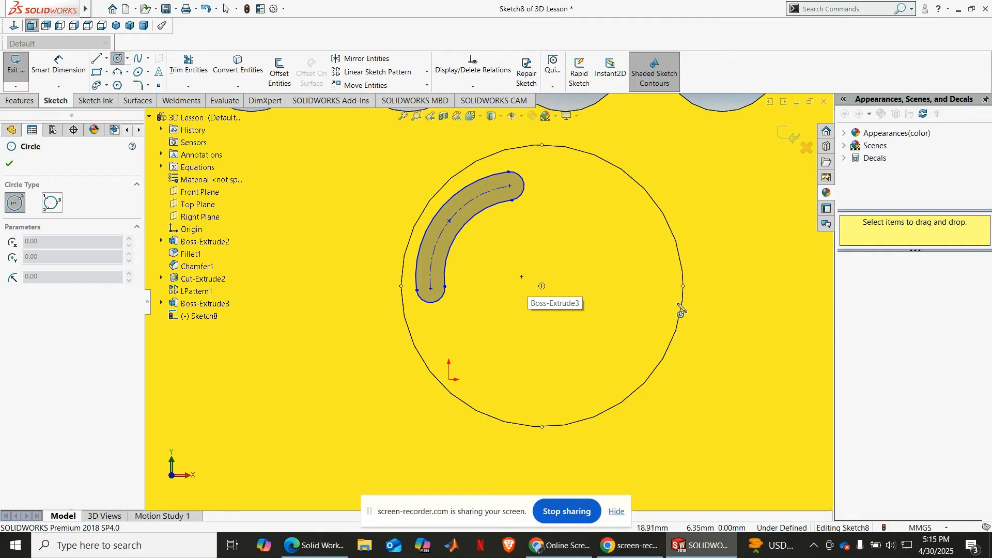
click(542, 285)
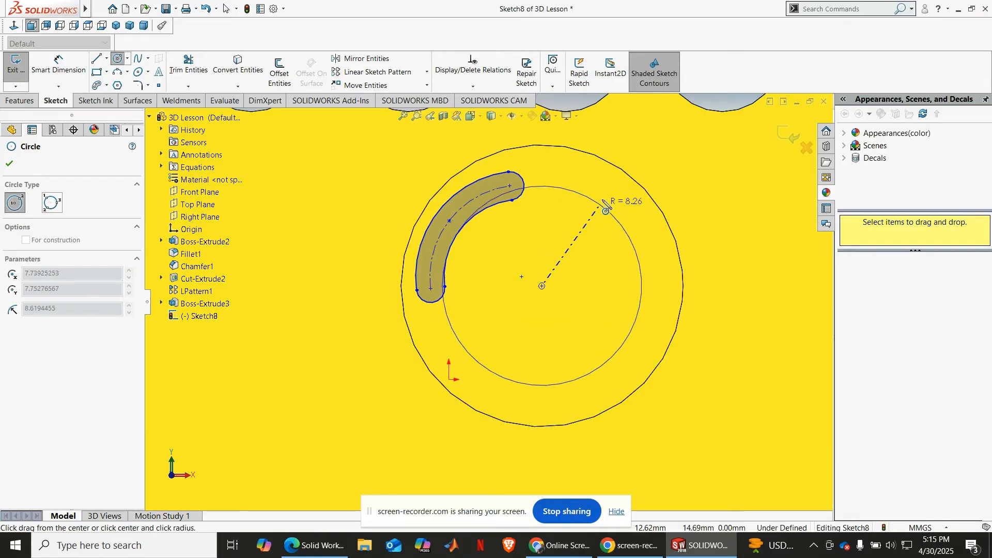
click(630, 177)
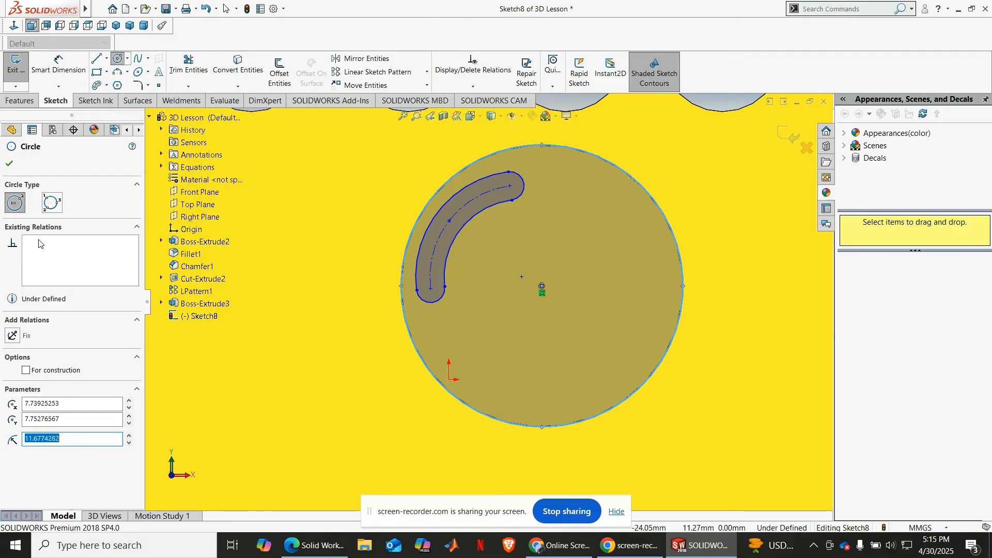
key(Escape)
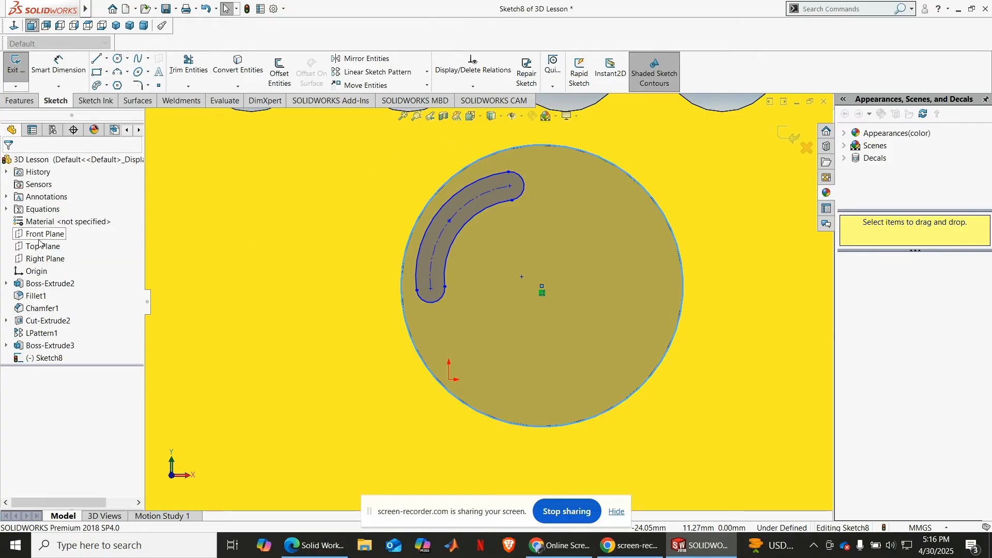
Step: Remove the circle's outline from the sketch while keeping its center point at the middle of the boss
scroll(330, 242, up, 1)
scroll(330, 243, down, 8)
scroll(334, 244, up, 9)
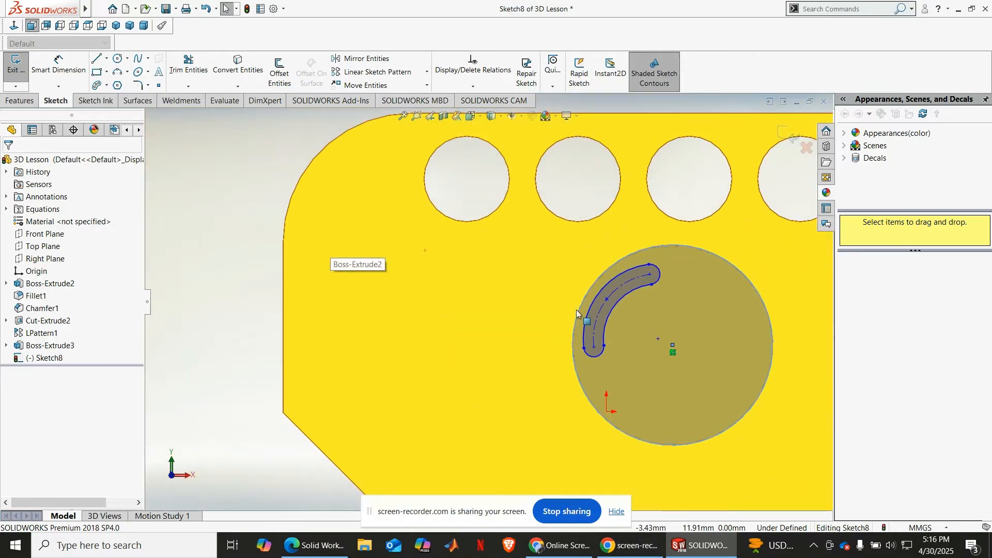
scroll(575, 309, up, 4)
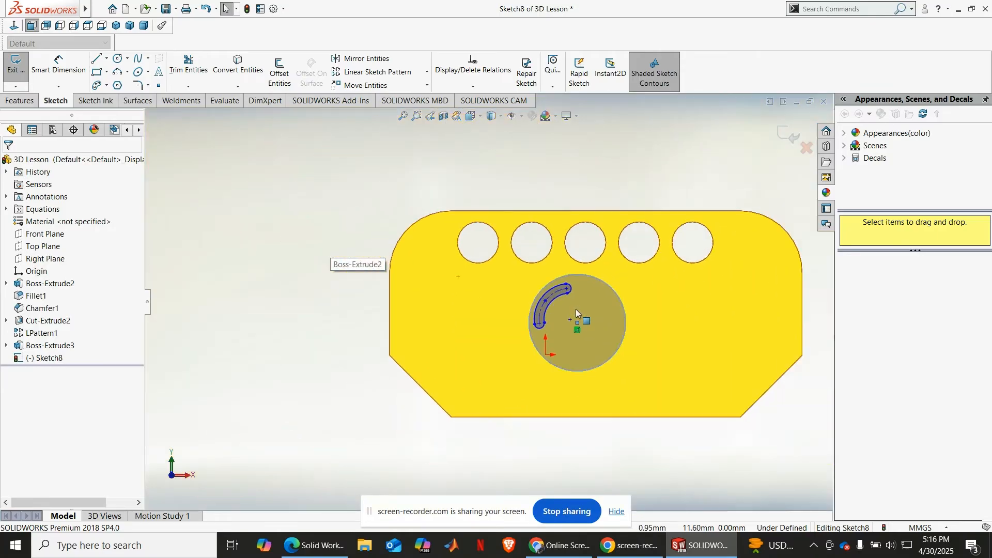
click(619, 299)
click(599, 162)
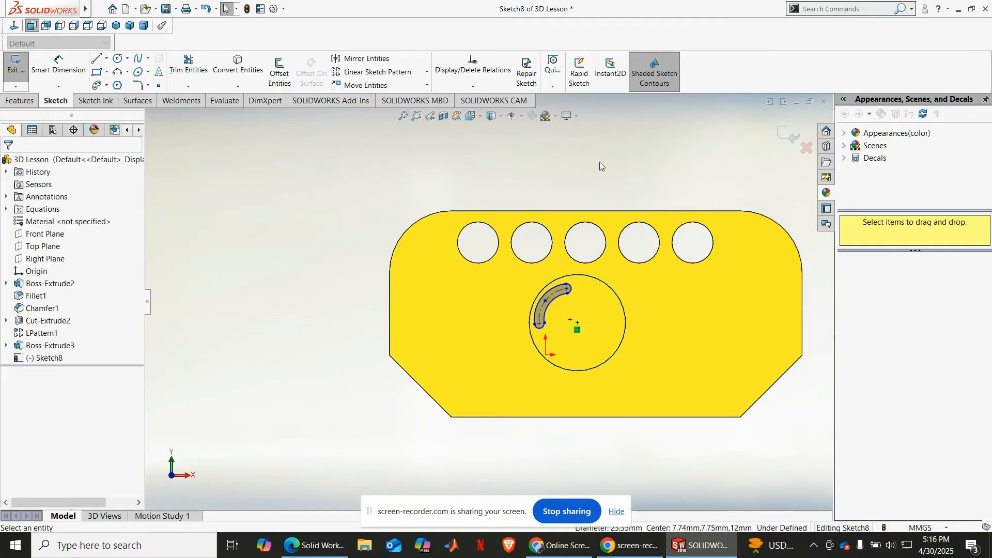
Step: Start a circular sketch pattern using the sketch point at the middle of the boss as its center
middle_drag(610, 270, 587, 297)
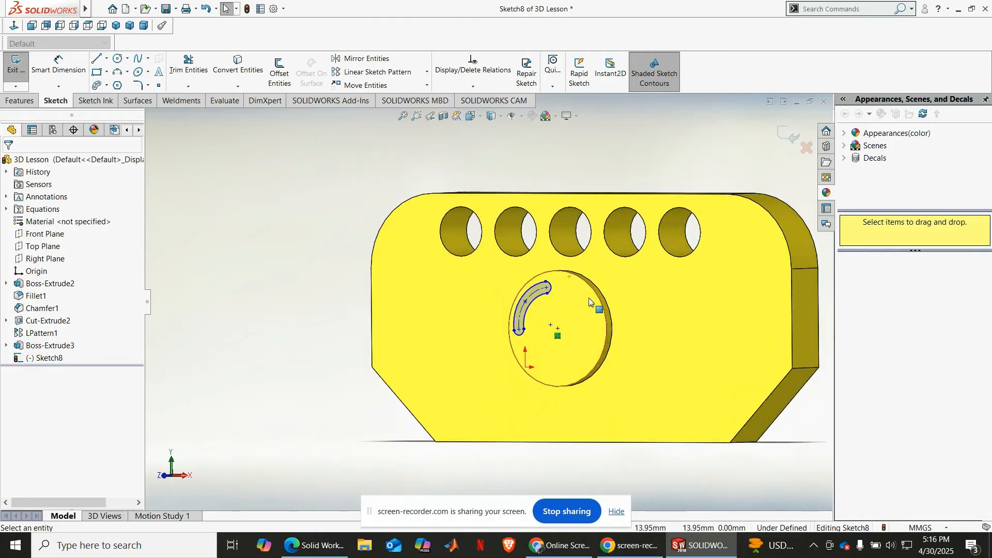
scroll(594, 298, up, 5)
scroll(568, 300, up, 1)
scroll(493, 289, down, 4)
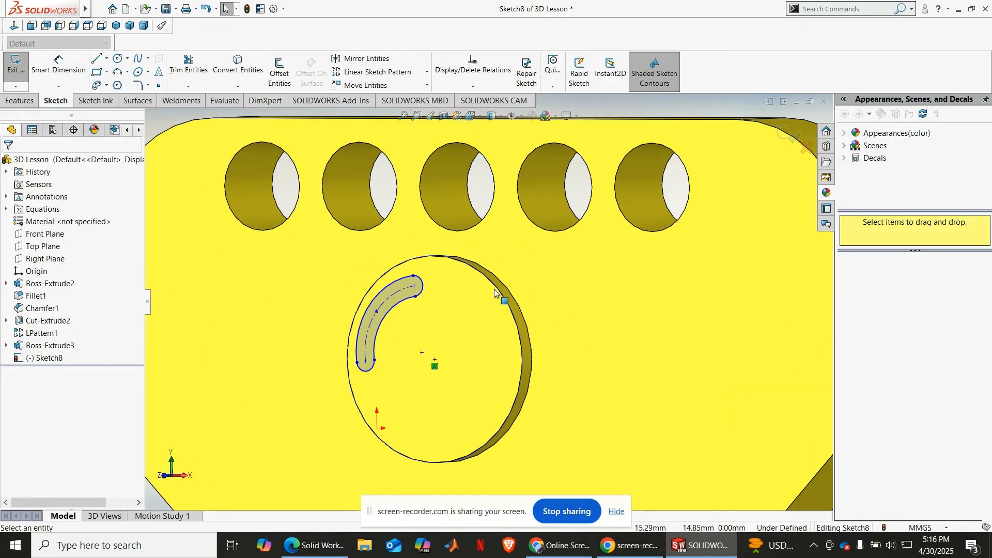
middle_drag(528, 382, 538, 392)
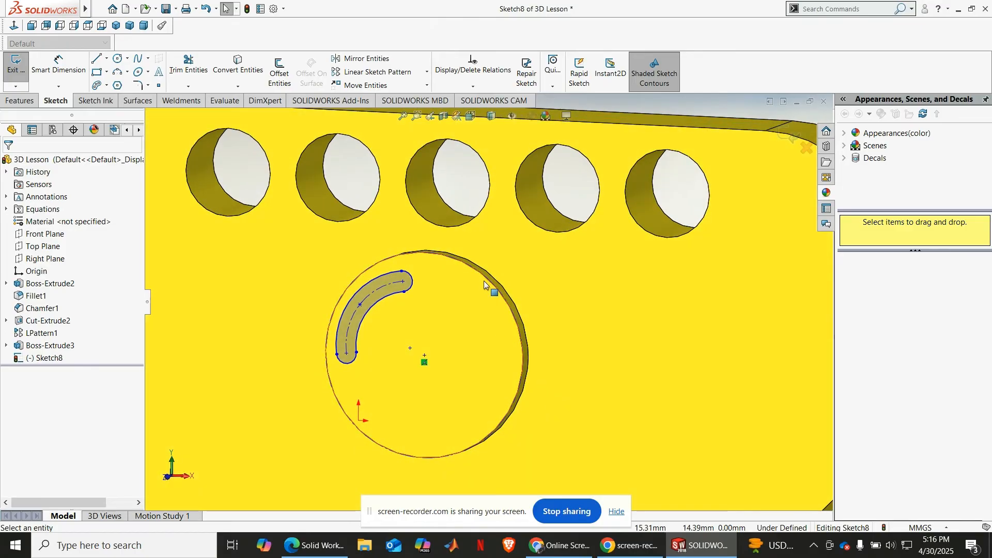
click(426, 72)
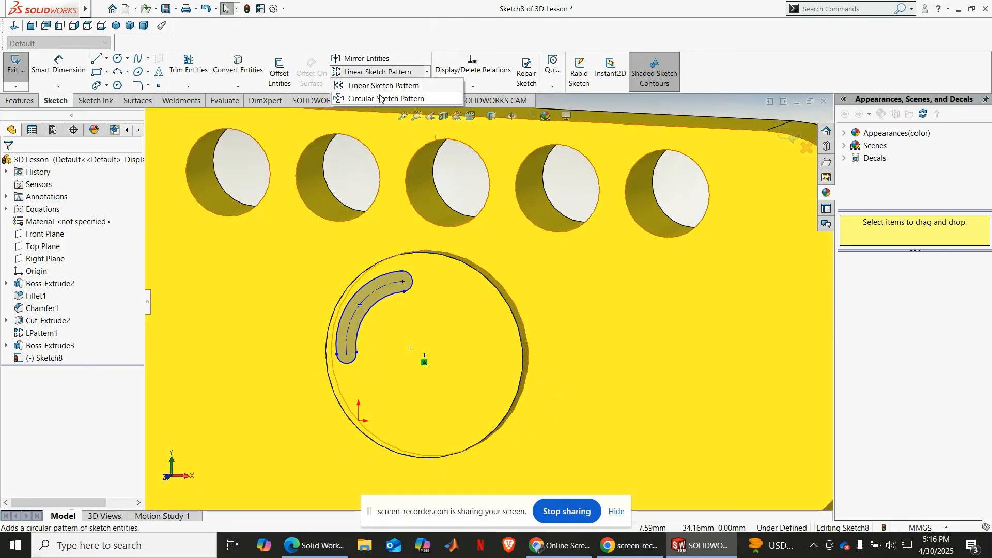
click(379, 97)
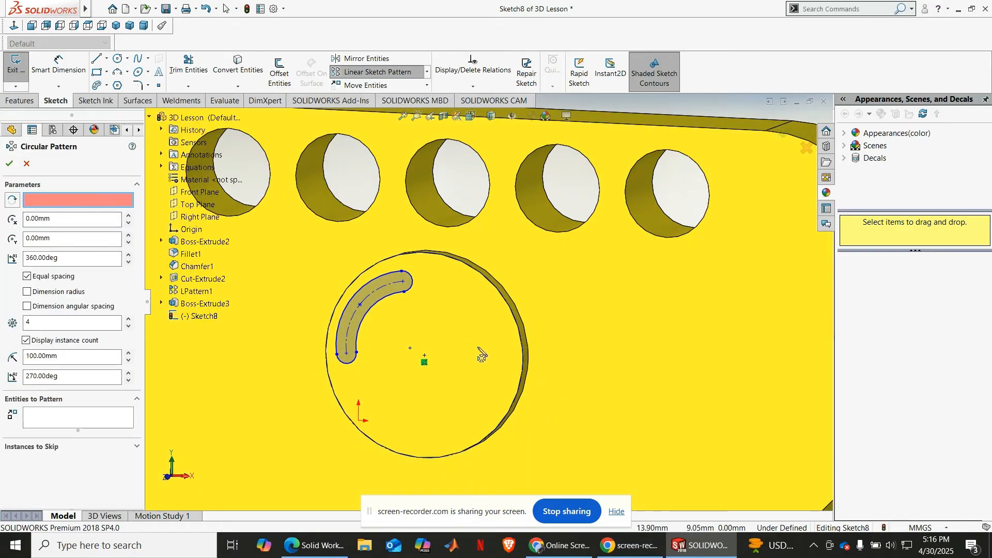
click(424, 355)
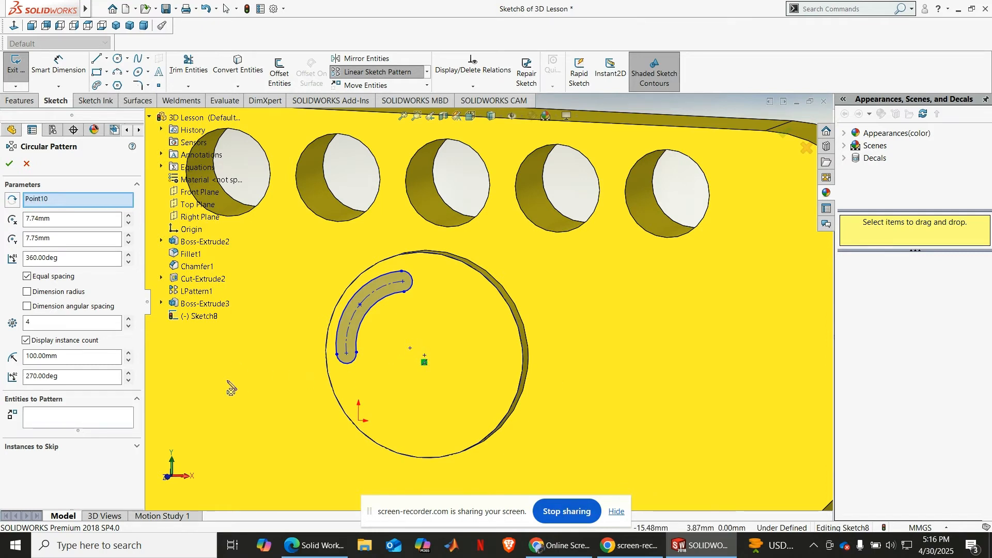
Step: Pattern the arc slot's outline as 3 equally spaced instances over 360 degrees and clear the selection
click(81, 409)
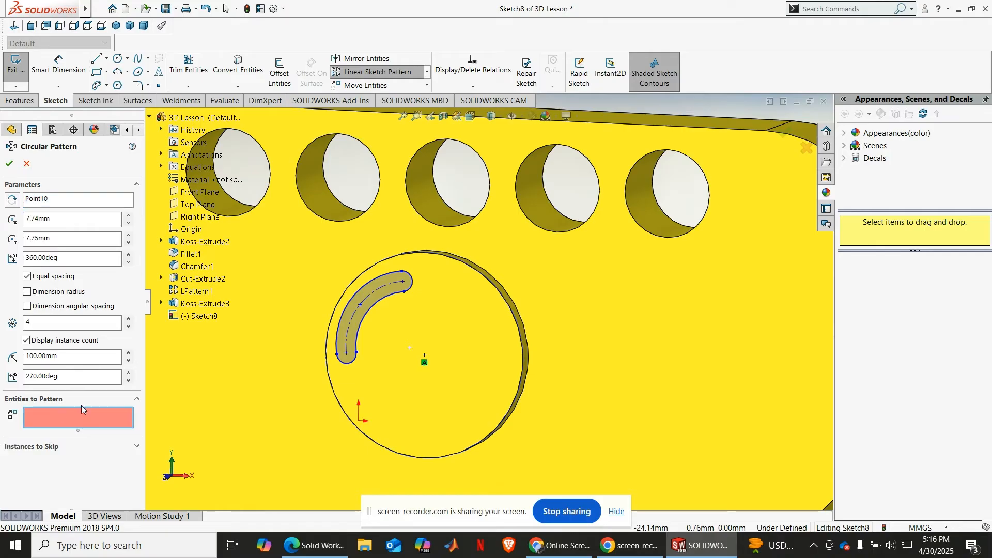
click(363, 324)
scroll(419, 393, down, 3)
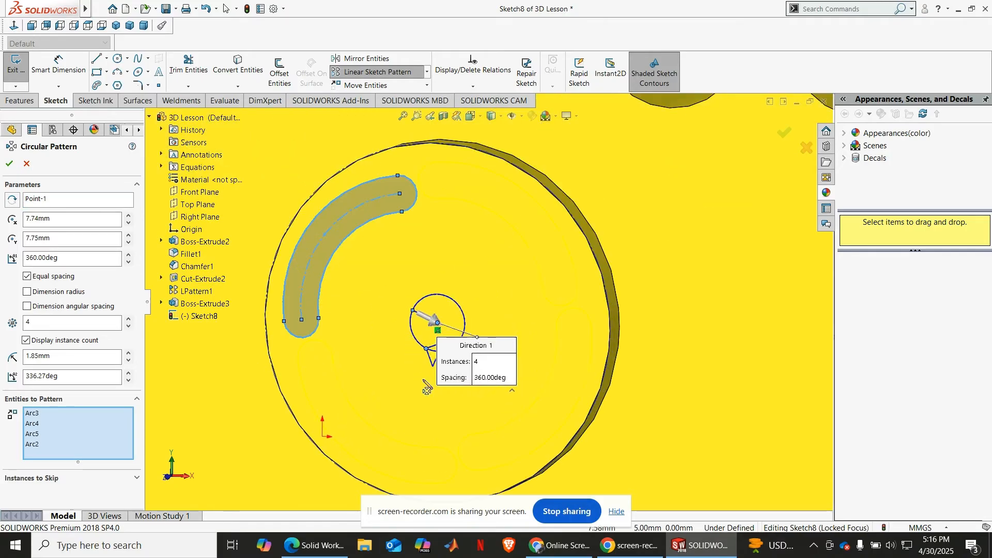
click(129, 326)
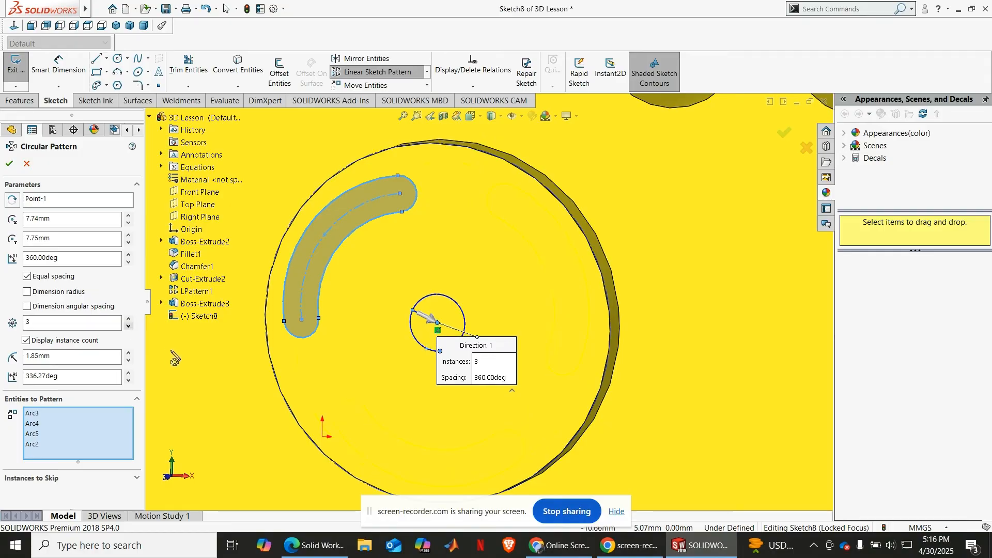
click(10, 163)
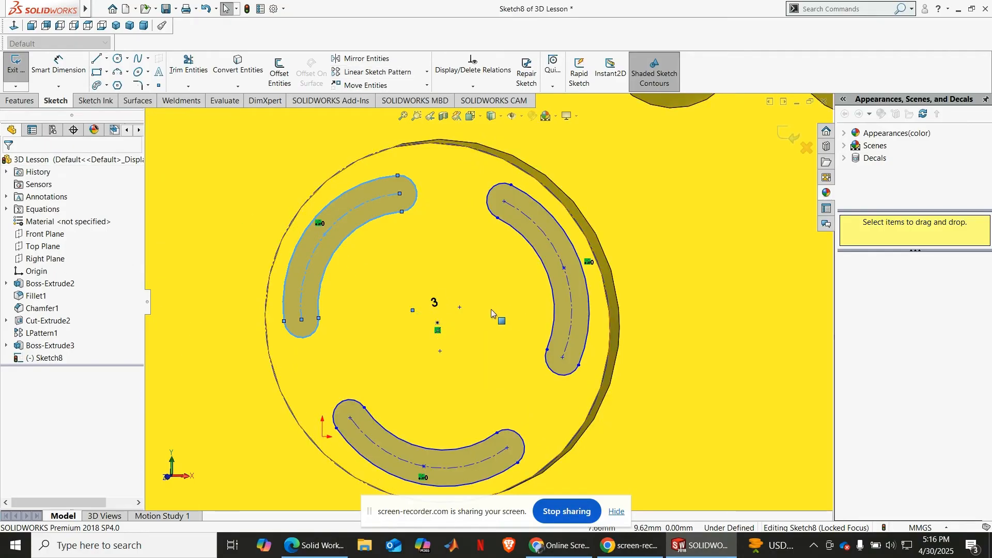
scroll(508, 309, up, 5)
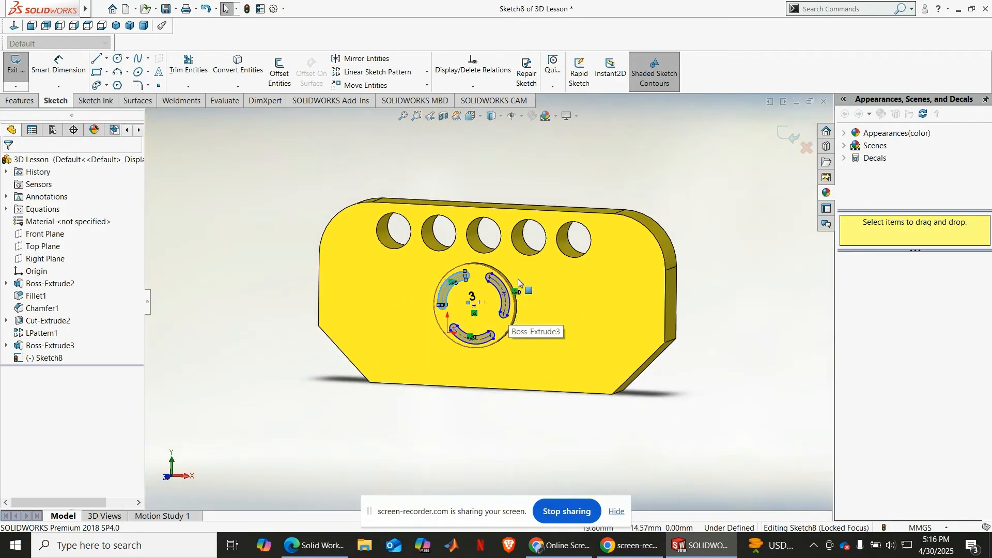
key(Escape)
Step: Cut the three arc slots 2 mm deep into the boss with a blind Extruded Cut
scroll(486, 283, down, 2)
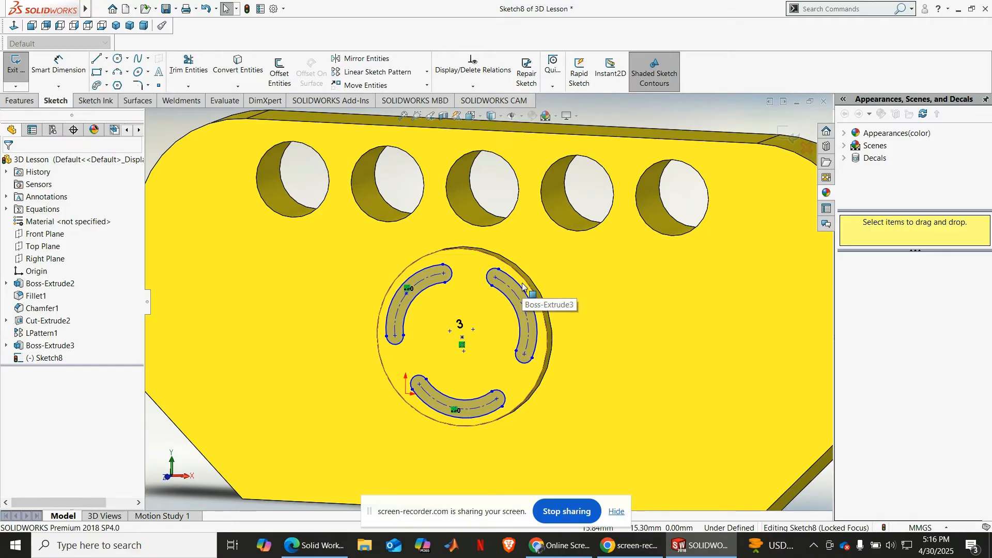
click(23, 101)
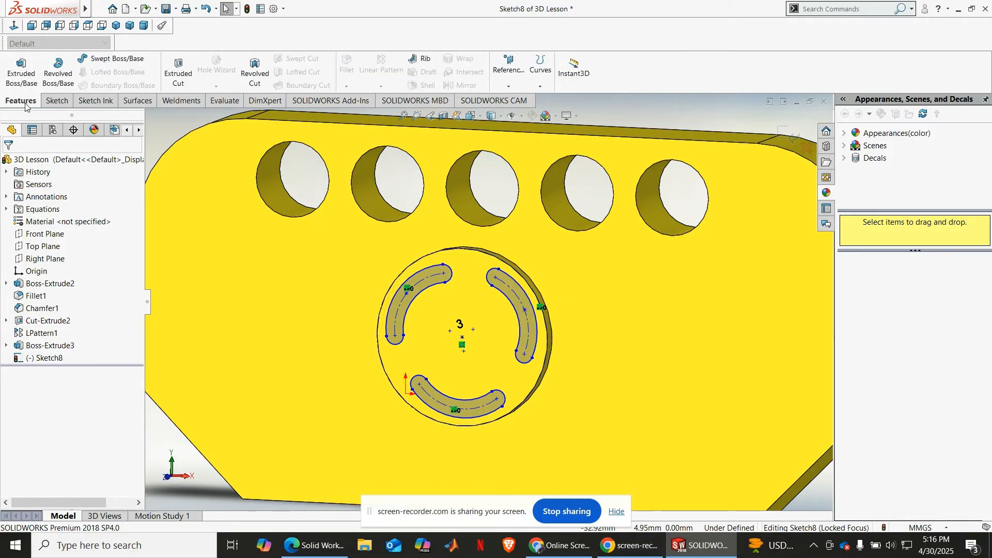
click(192, 61)
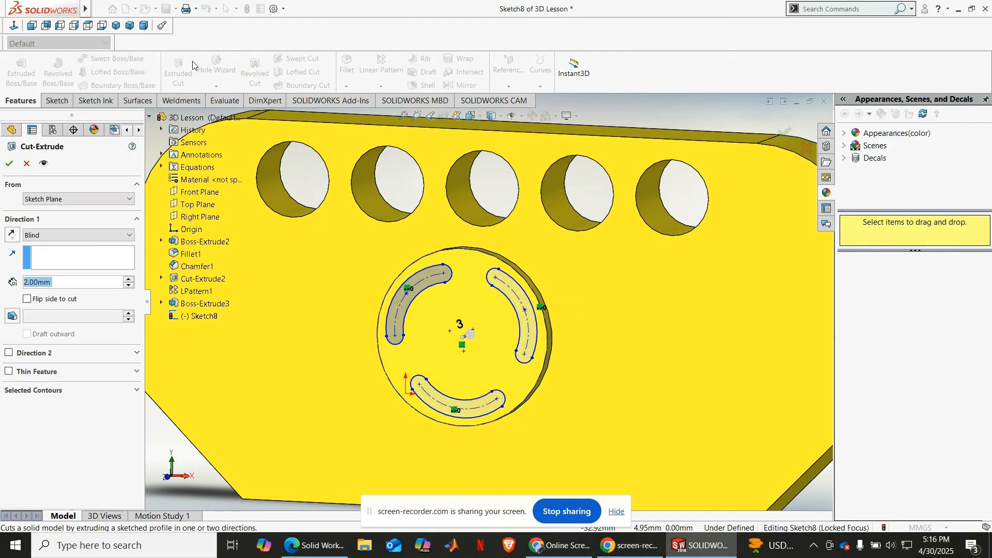
middle_drag(400, 360, 422, 388)
scroll(496, 320, down, 3)
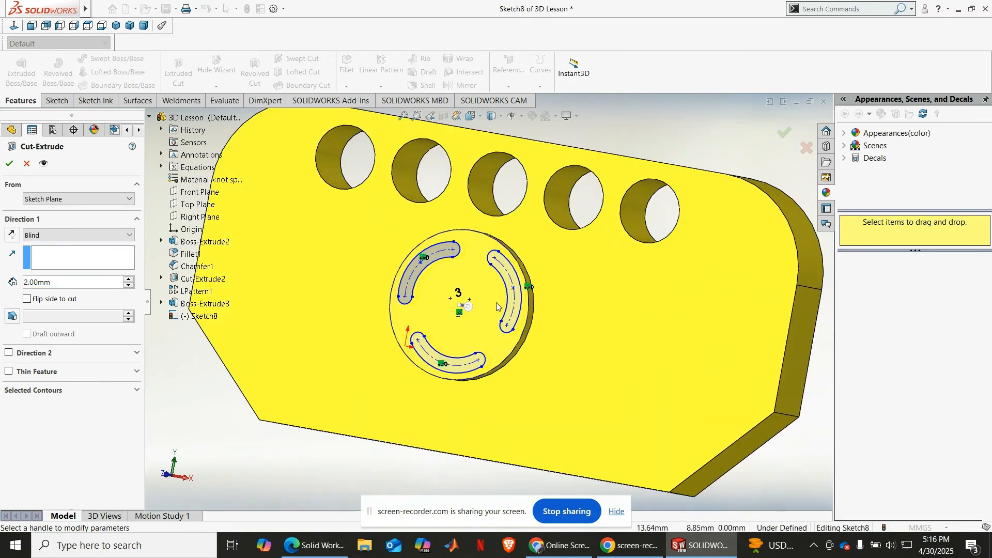
click(8, 165)
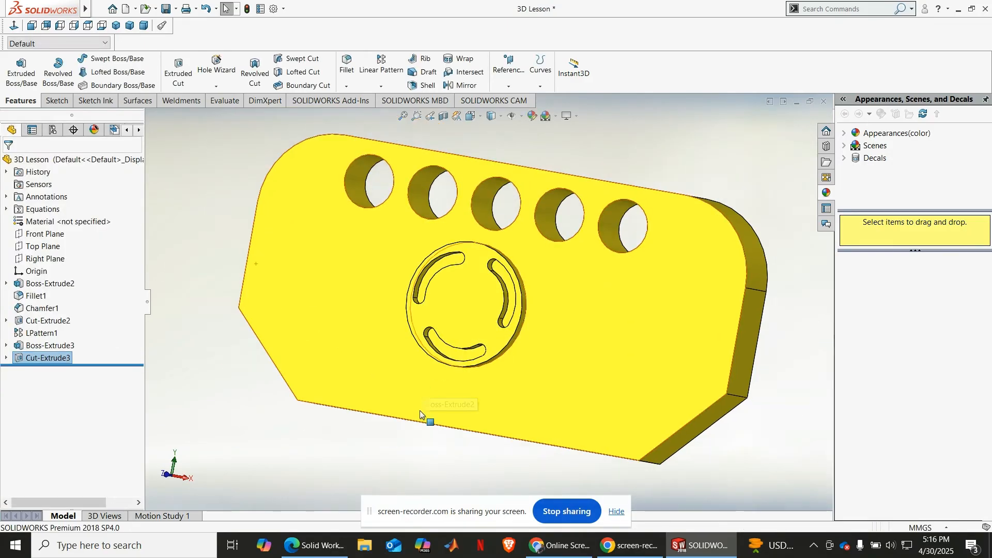
Step: Examine the three arc slots cut into the boss from several angles
middle_drag(419, 417, 419, 448)
scroll(487, 373, down, 5)
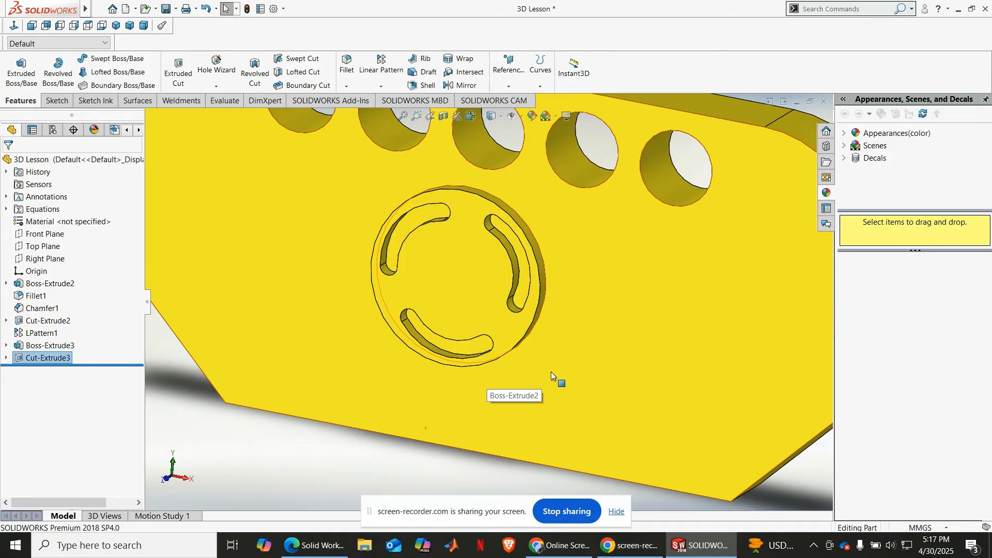
middle_drag(551, 373, 594, 457)
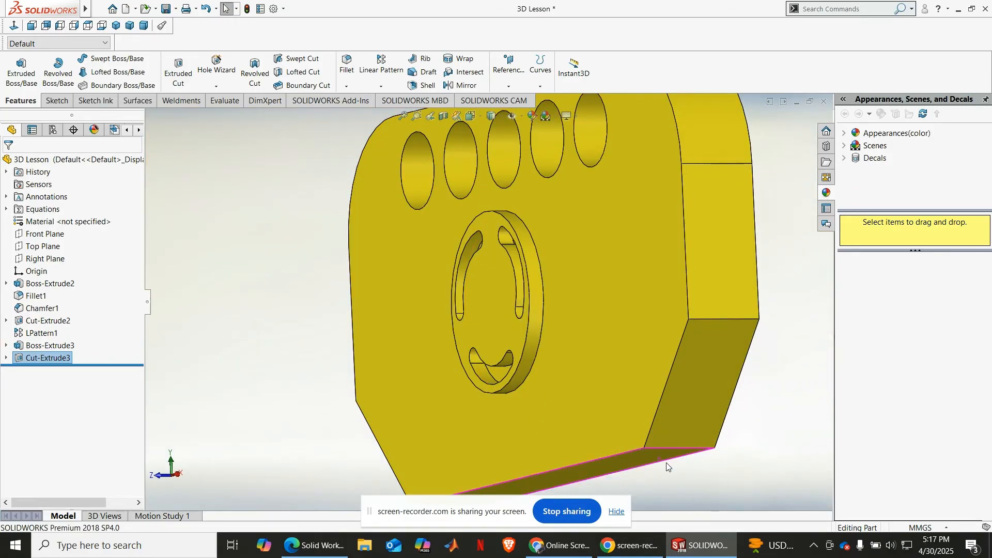
middle_drag(666, 467, 680, 475)
click(658, 481)
scroll(551, 337, up, 3)
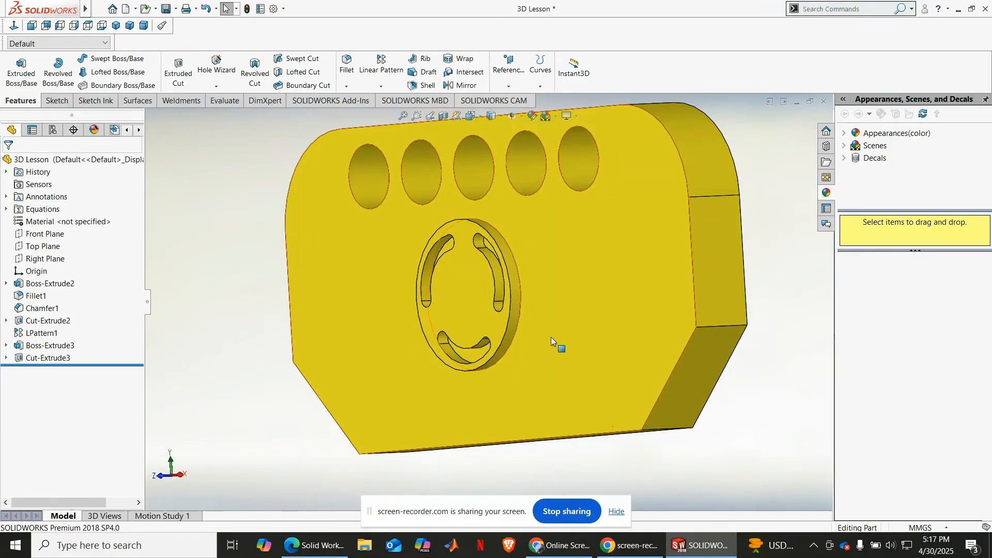
middle_drag(580, 294, 640, 297)
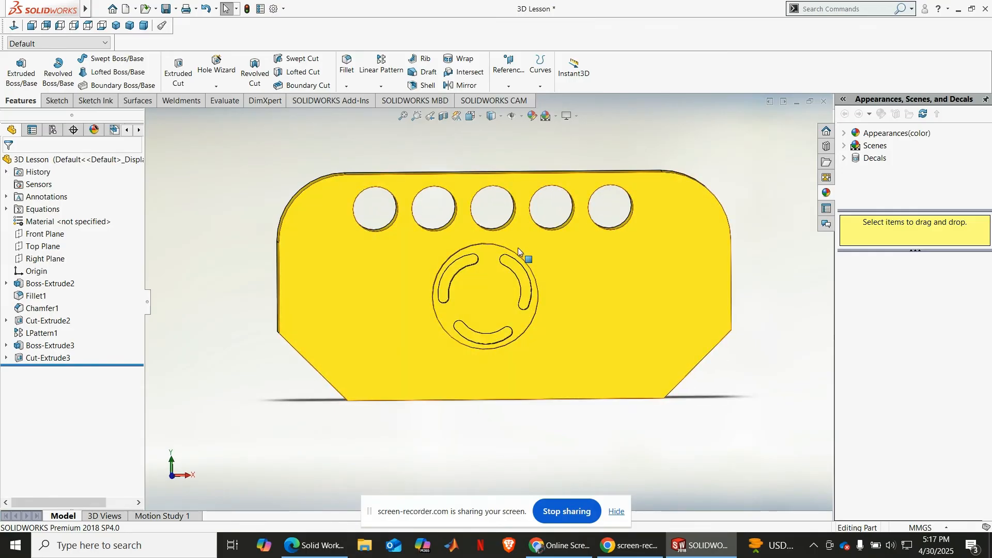
Step: Undo the slot cut and the circular sketch pattern
key(ctrl+z)
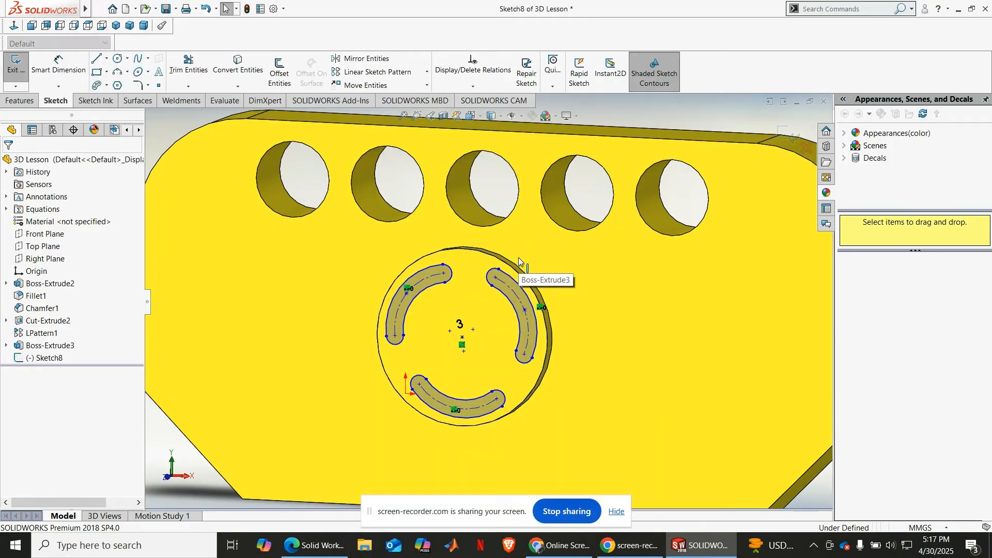
key(ctrl+z)
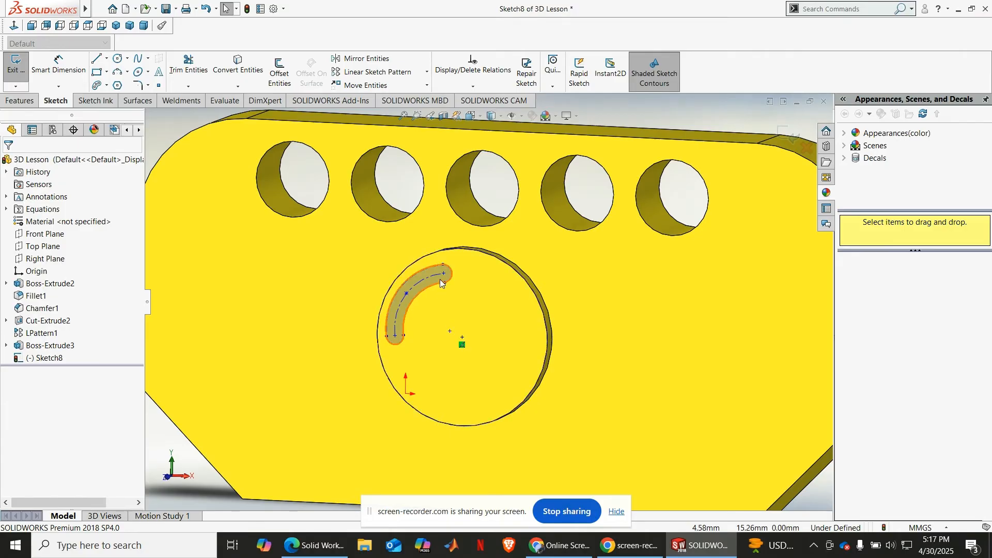
Step: Cut the single arc slot 2 mm deep into the boss with a blind Extruded Cut
scroll(441, 290, down, 2)
click(21, 101)
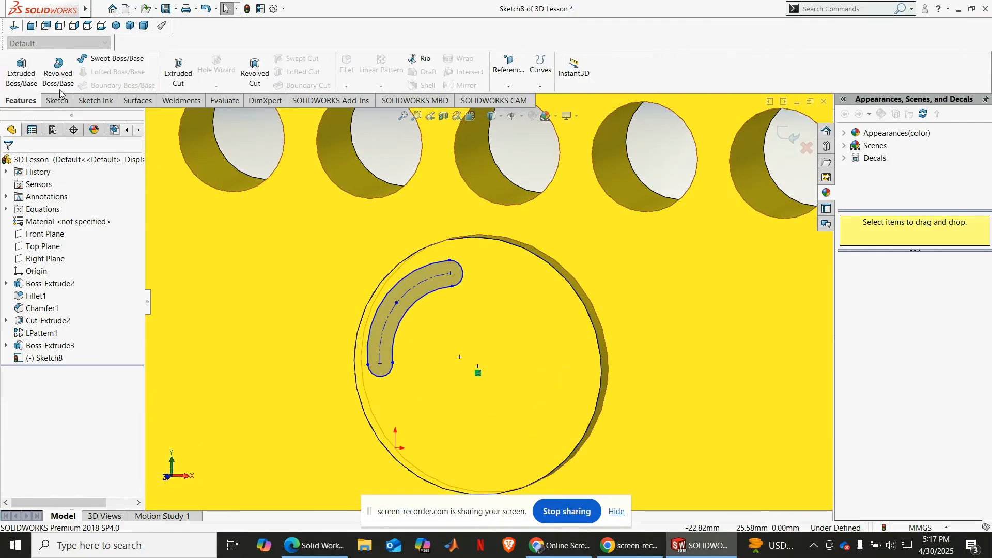
click(178, 72)
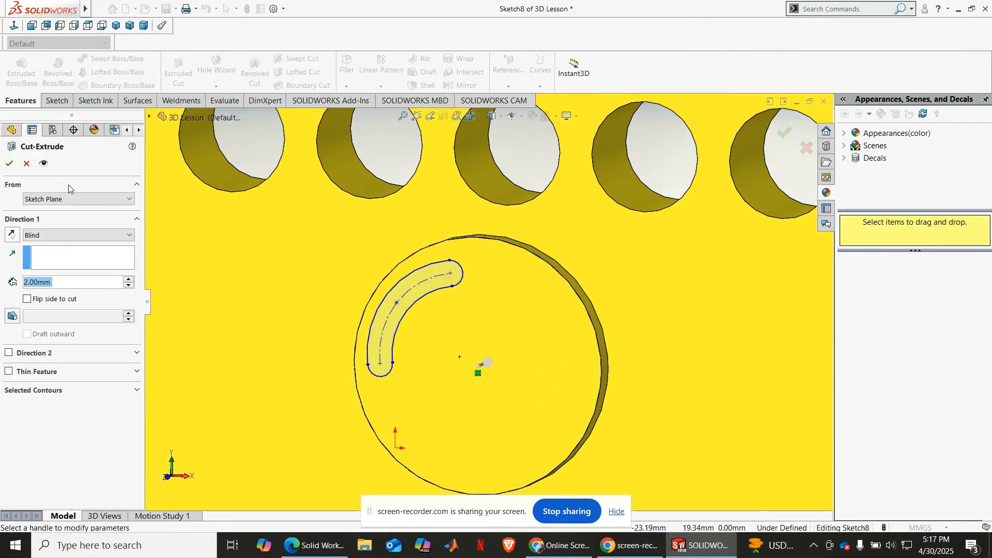
click(9, 164)
Step: Set up a Circular Pattern feature of the arc slot cut around the boss's circular edge
scroll(405, 313, up, 4)
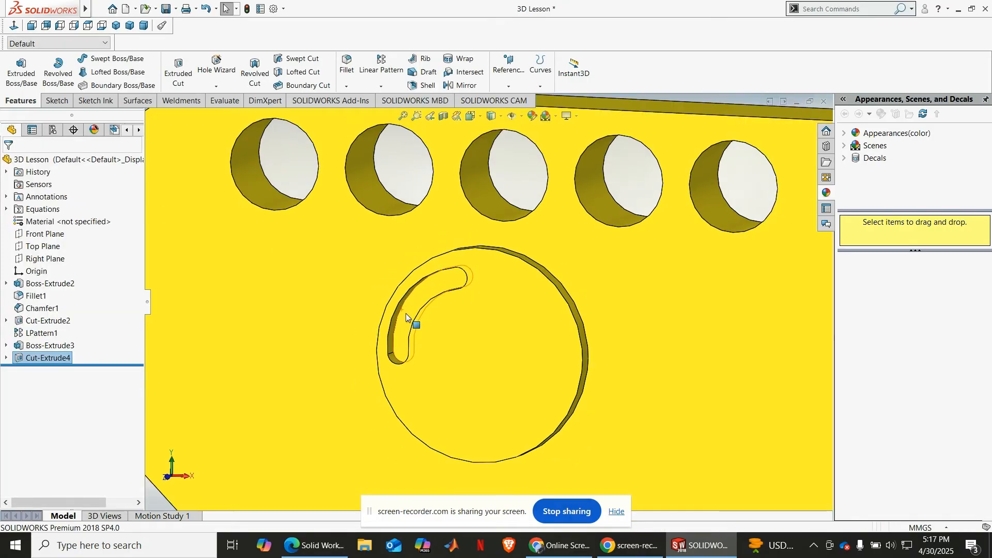
scroll(460, 321, down, 5)
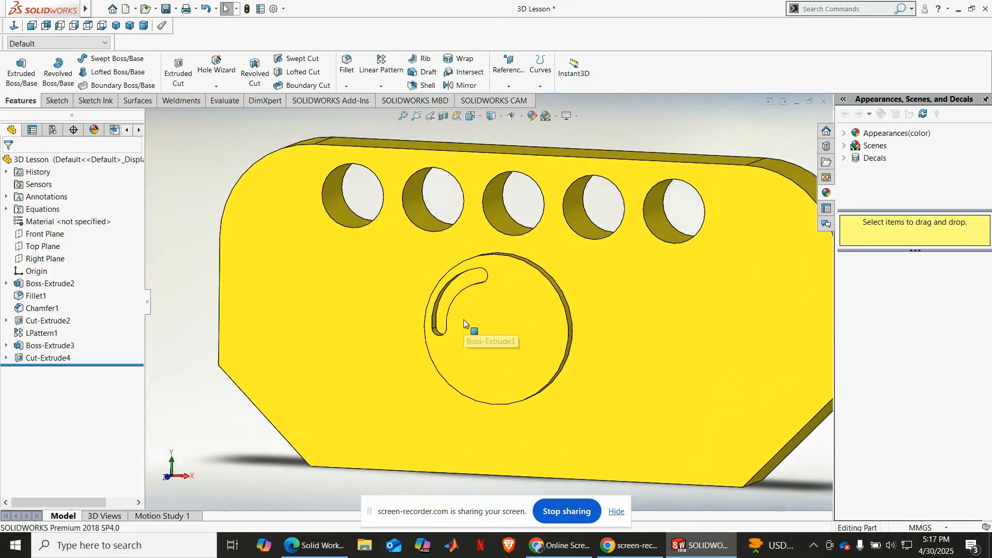
scroll(465, 274, up, 3)
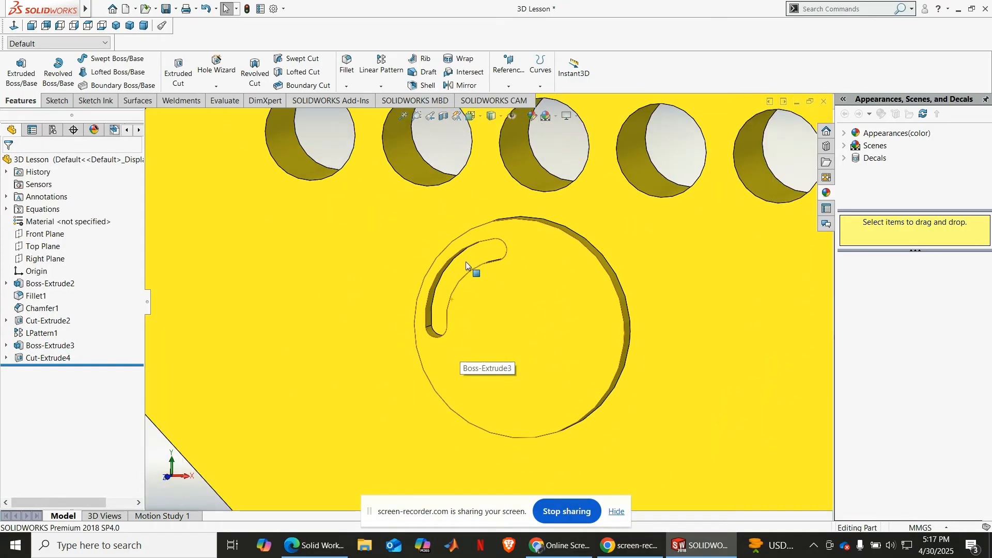
scroll(474, 255, down, 1)
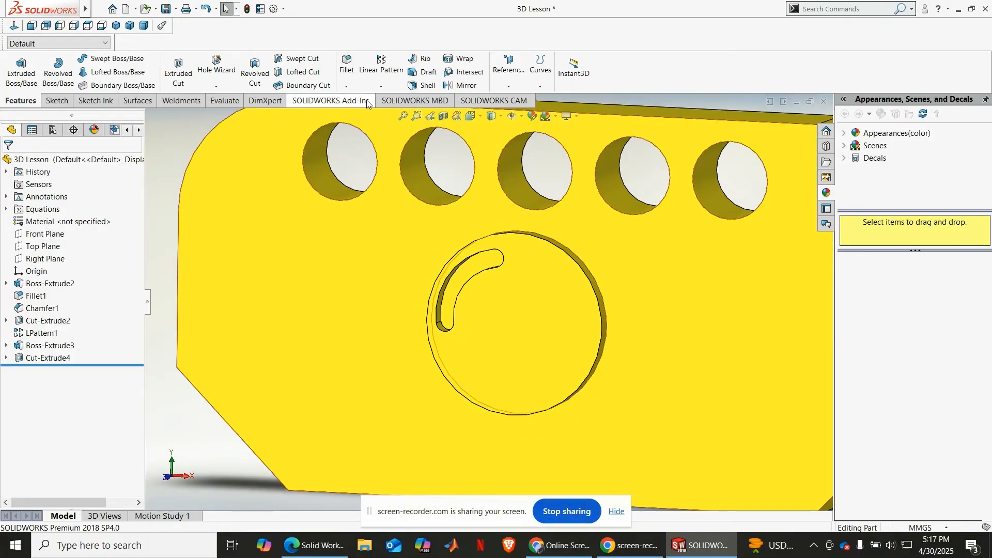
click(381, 86)
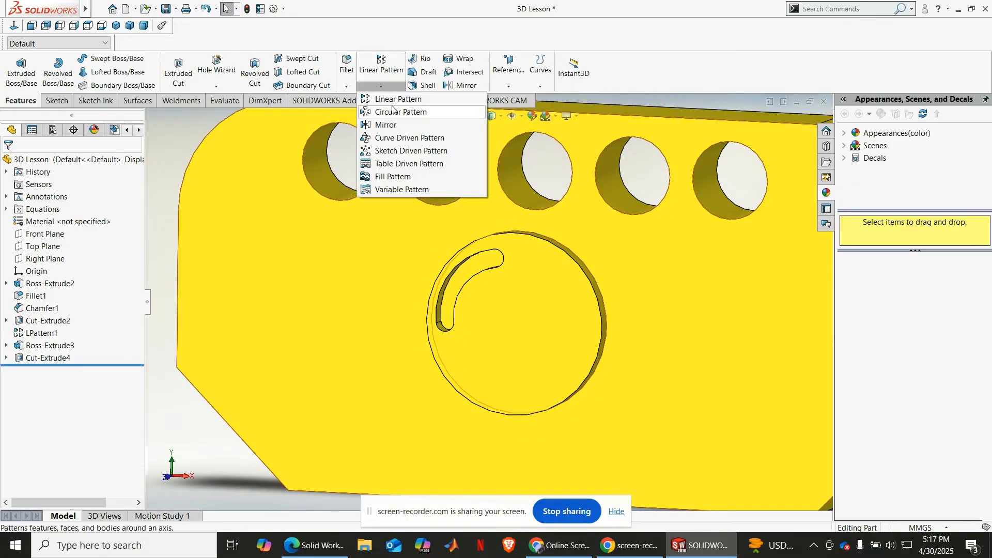
click(391, 110)
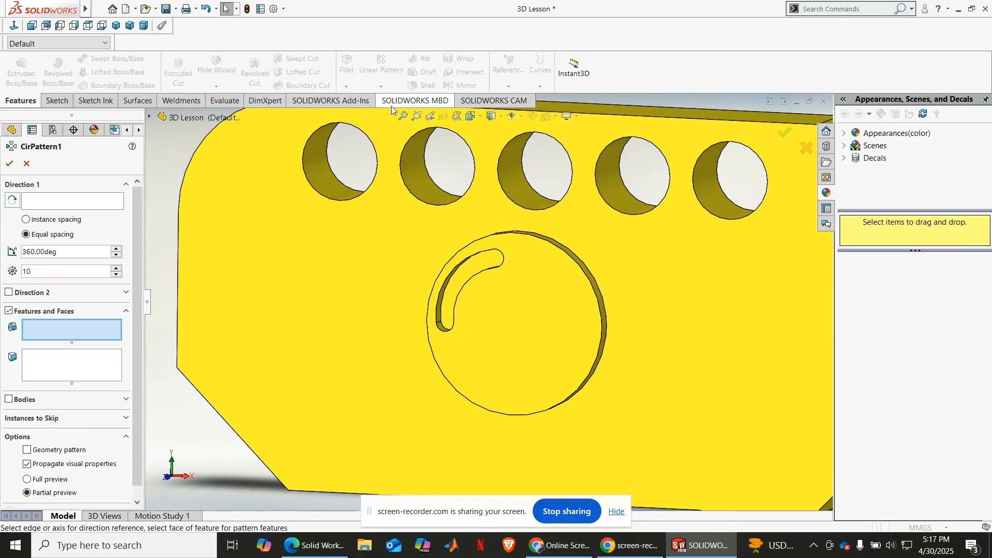
click(58, 201)
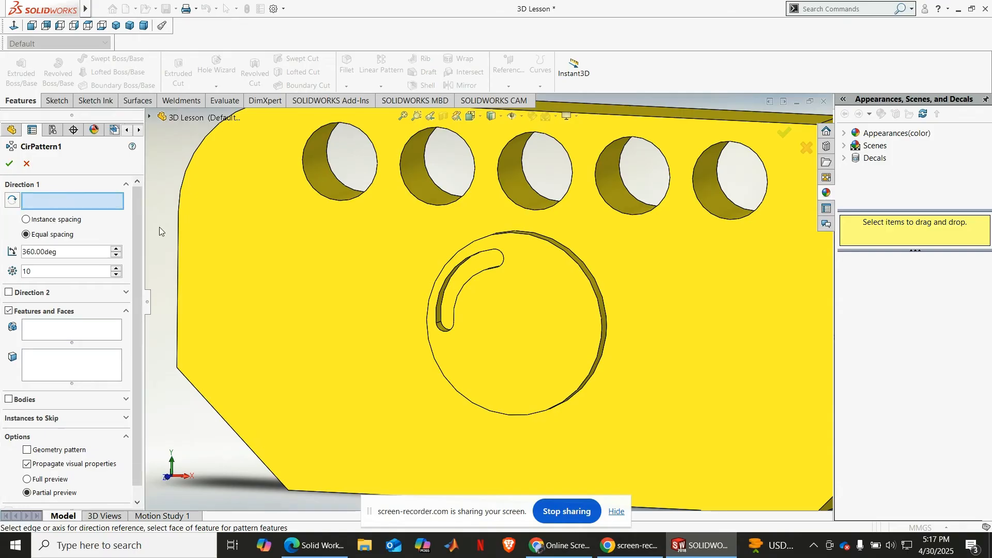
click(589, 280)
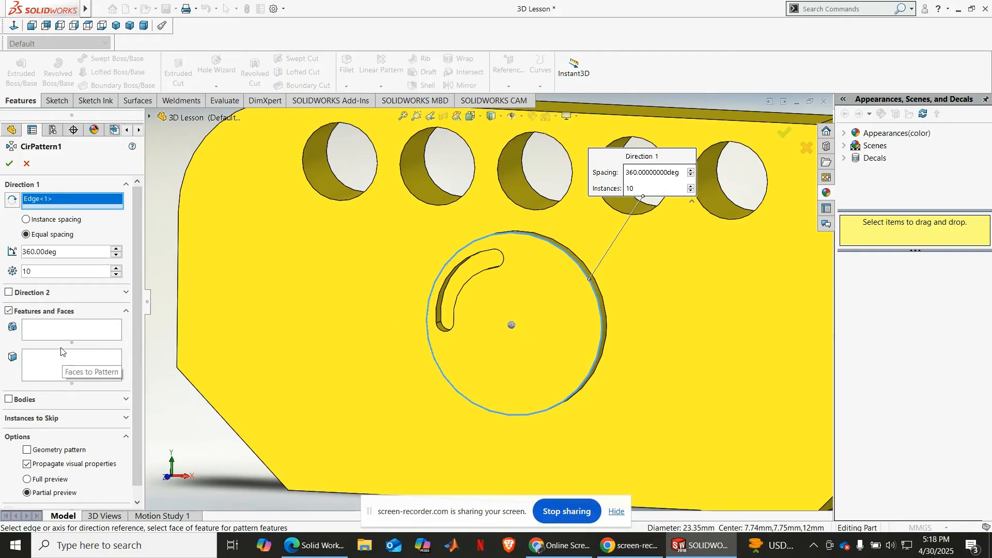
click(61, 331)
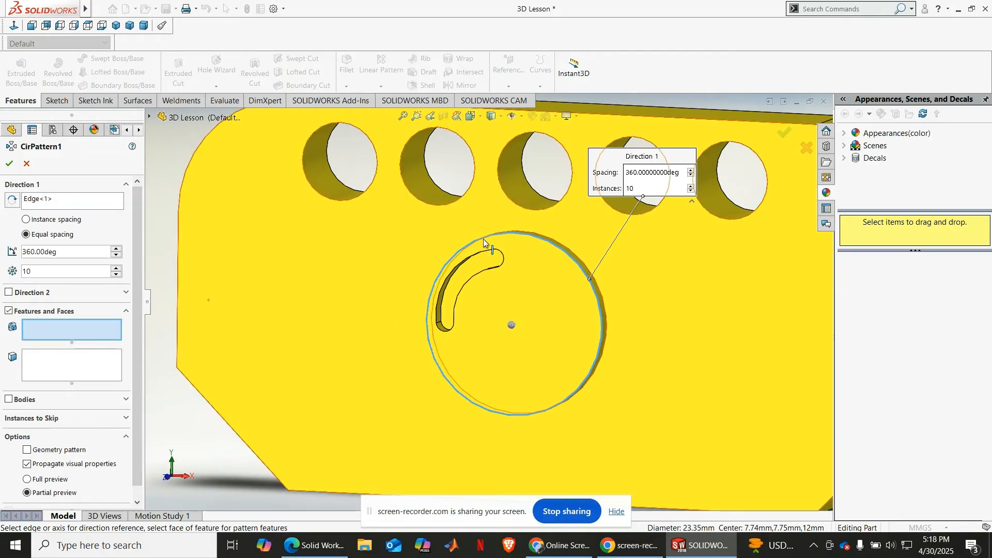
click(476, 264)
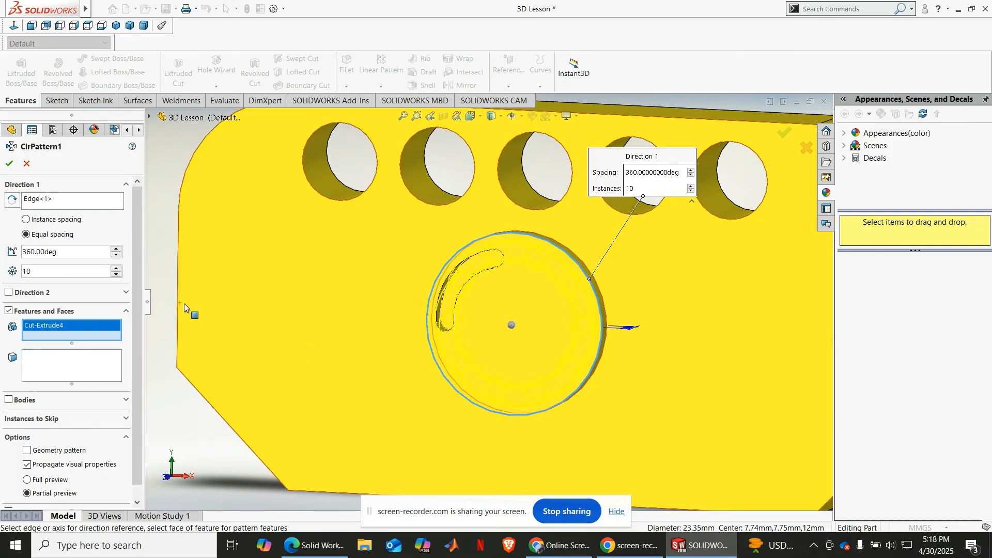
Step: Set the circular pattern to 3 equally spaced instances over 360 degrees and create it
double_click(80, 272)
text(3)
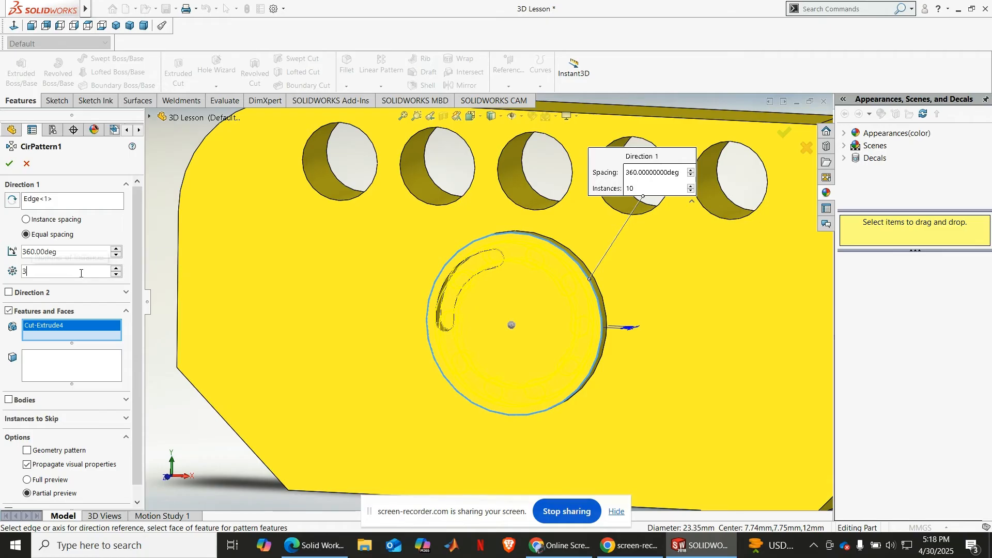
key(Return)
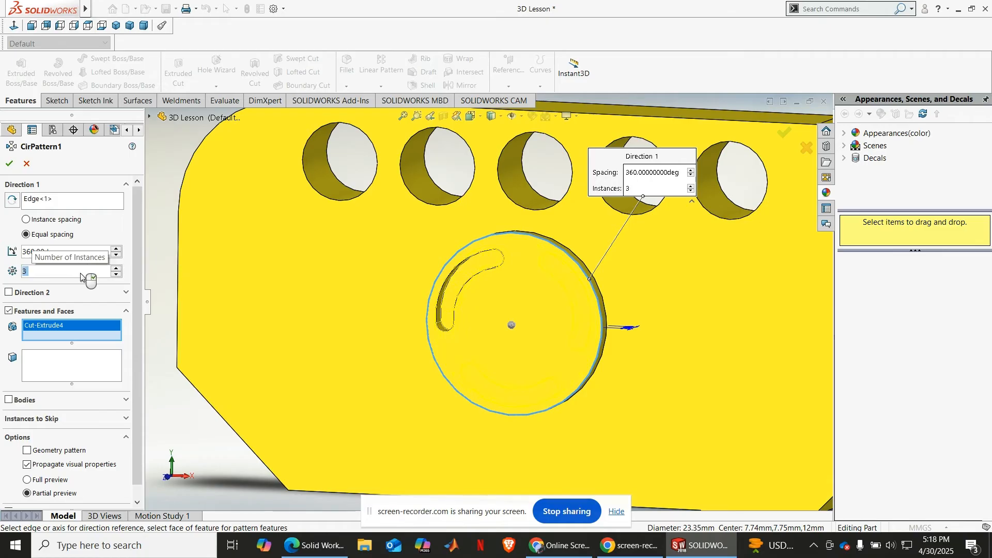
middle_drag(500, 344, 467, 344)
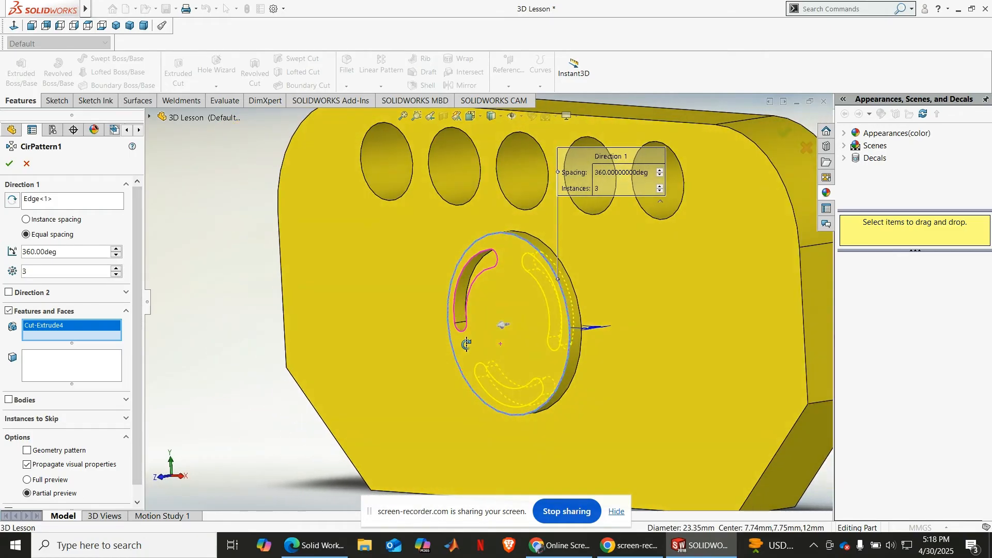
click(48, 203)
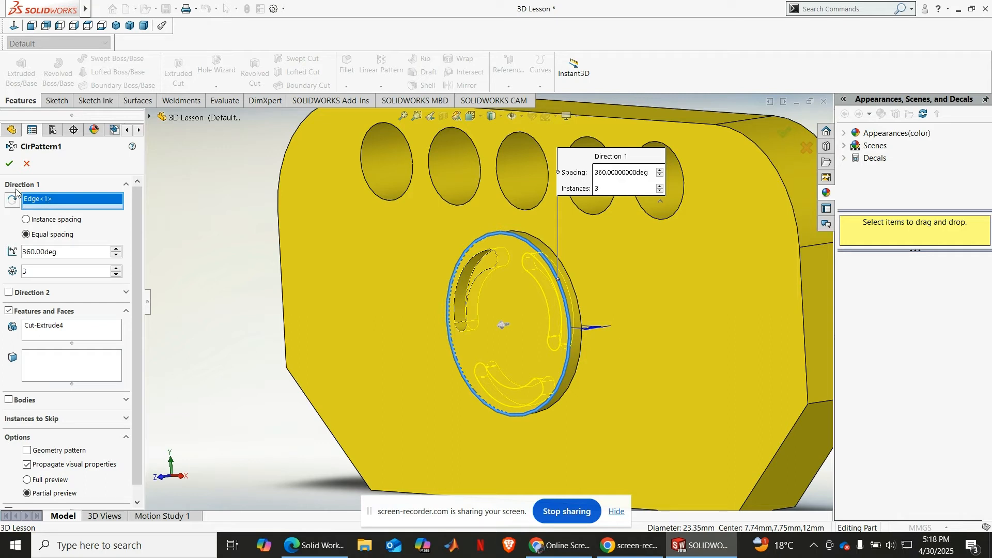
click(10, 164)
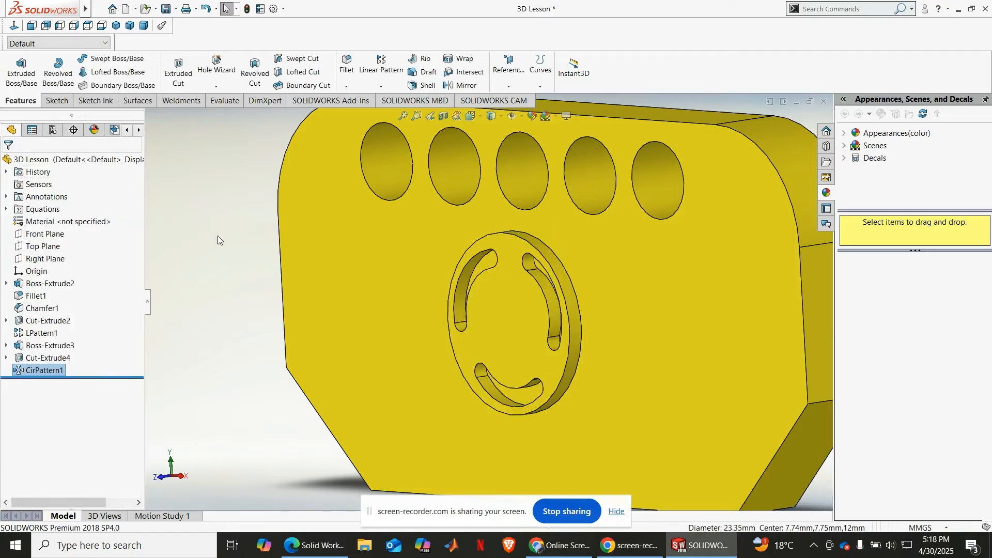
Step: Examine the plate with its patterned slots from several angles and review the available pattern types
middle_drag(293, 291, 318, 300)
key(f)
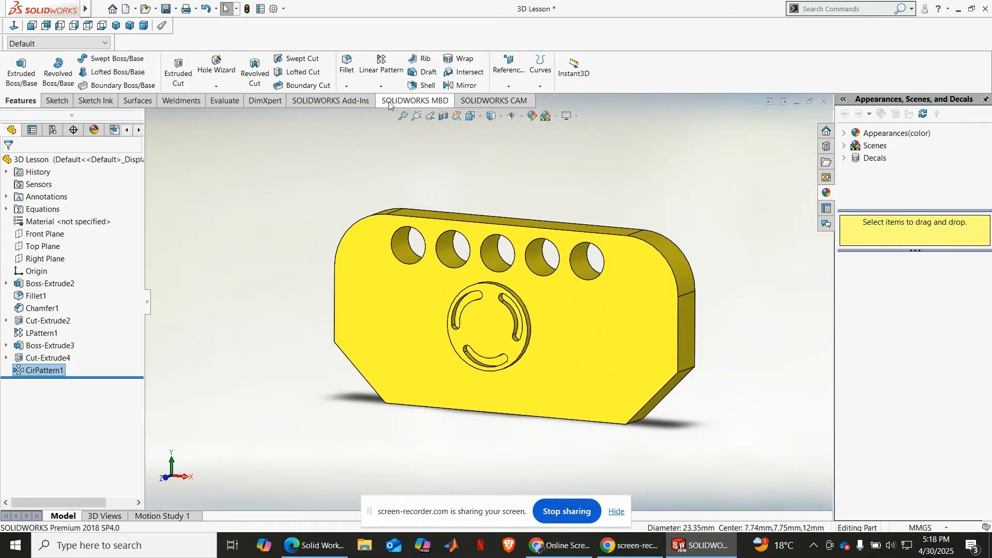
click(377, 88)
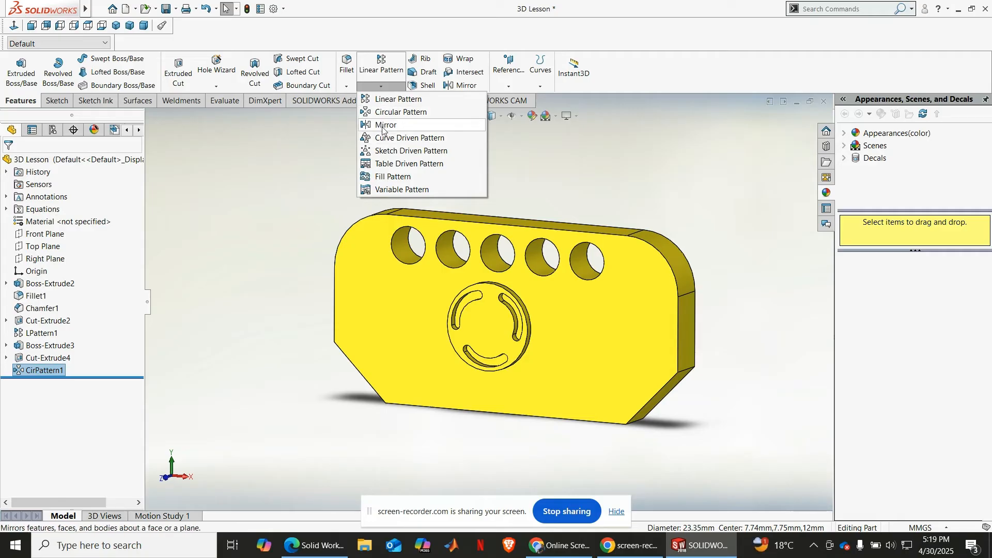
click(582, 173)
click(382, 88)
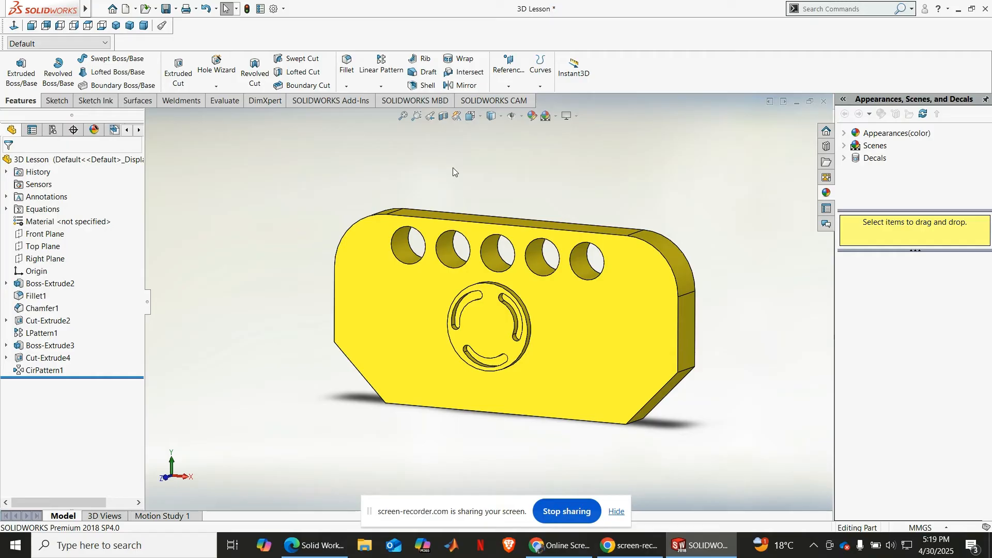
scroll(523, 336, down, 3)
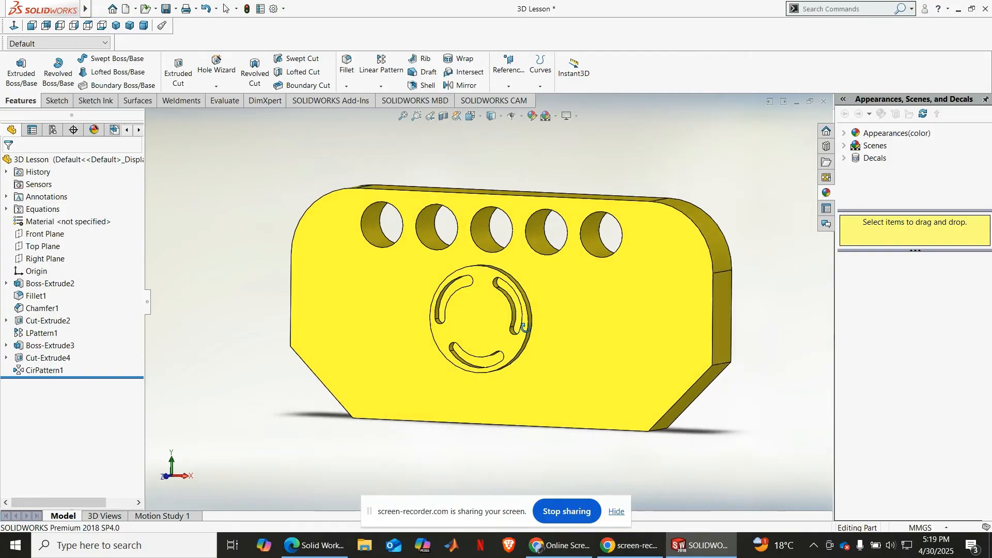
middle_drag(523, 327, 544, 335)
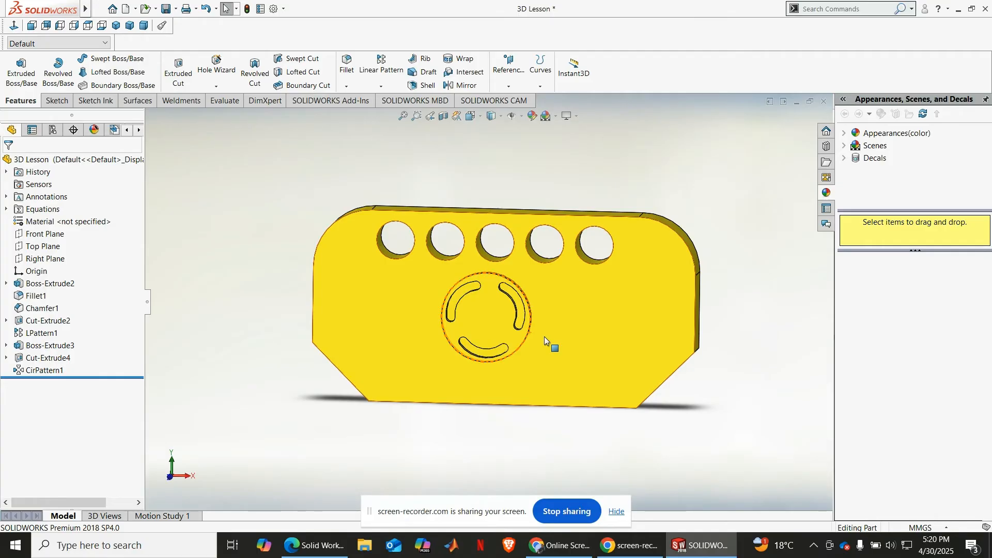
scroll(509, 317, down, 2)
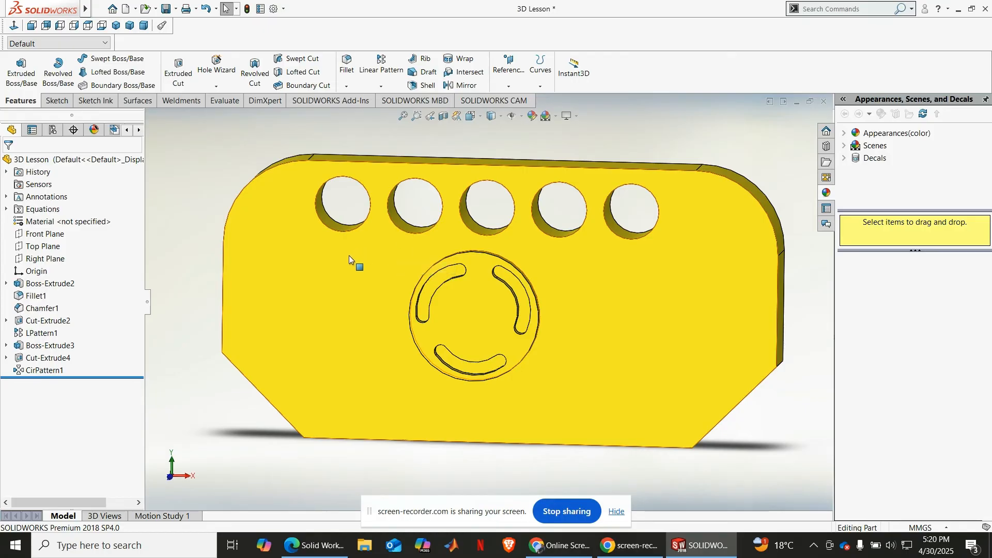
scroll(513, 318, down, 4)
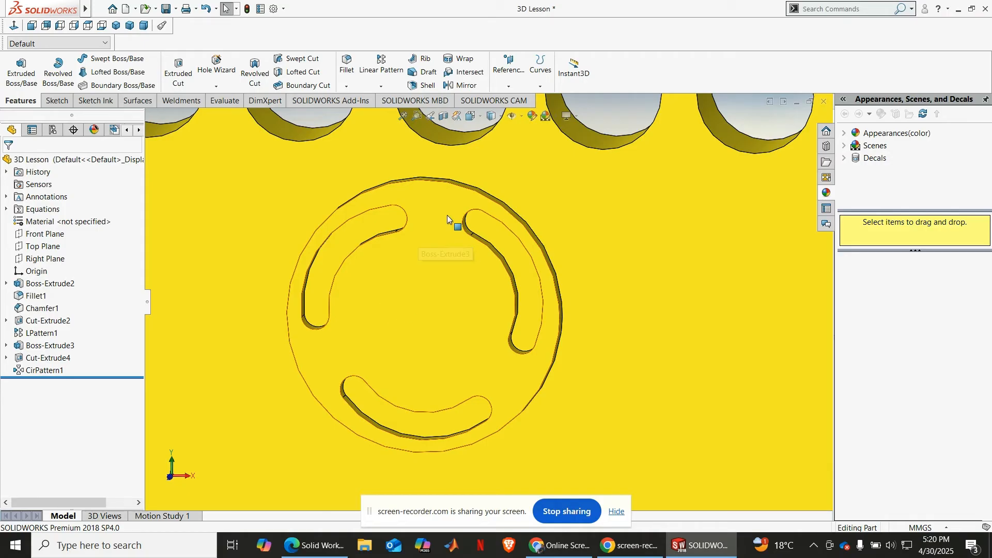
scroll(475, 320, up, 5)
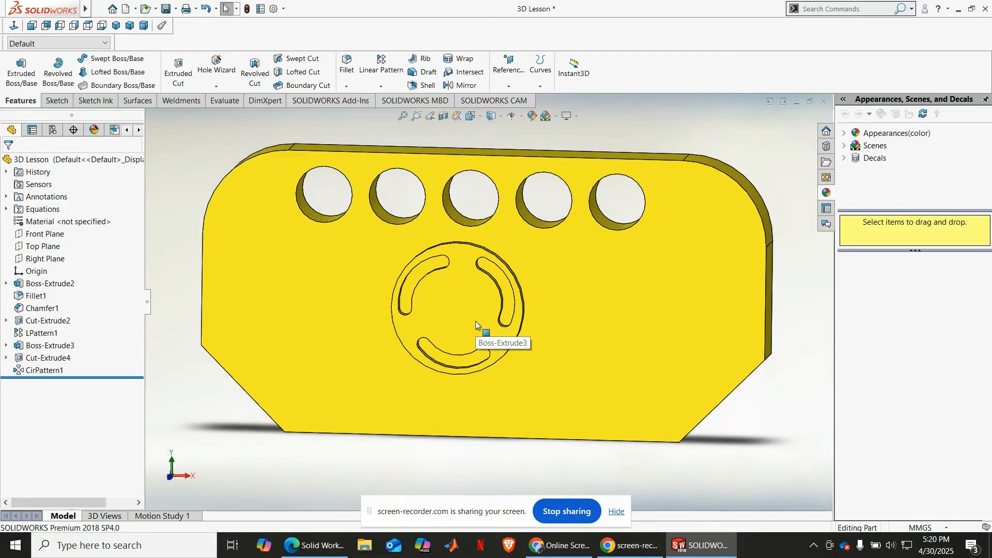
scroll(476, 321, up, 2)
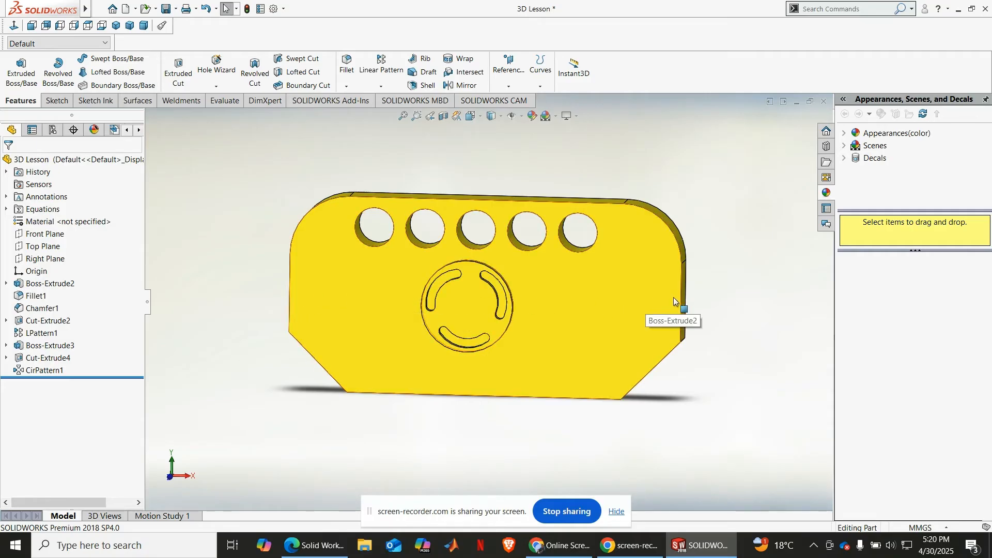
Step: Inspect where the Front, Top and Right planes lie relative to the plate, ending with the Top Plane selected
click(43, 237)
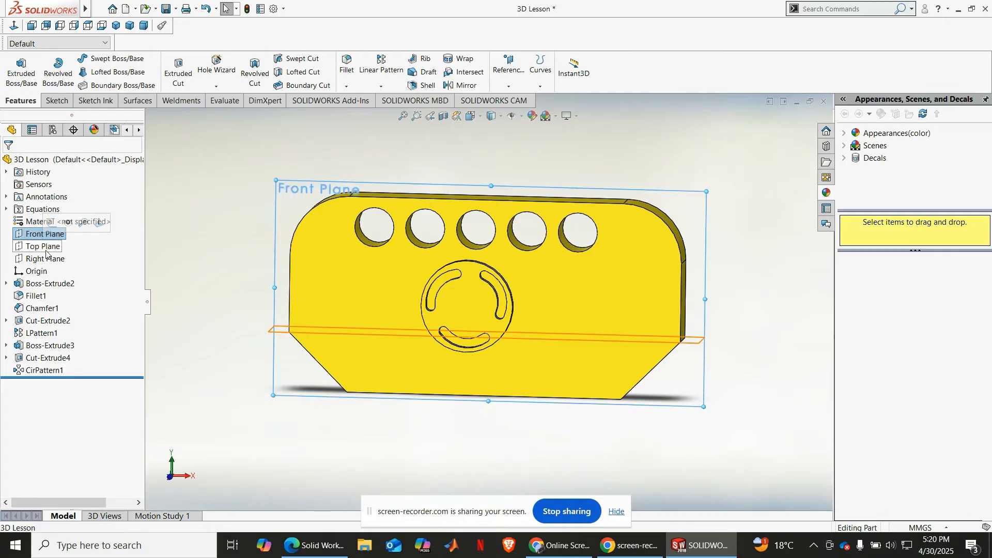
click(49, 249)
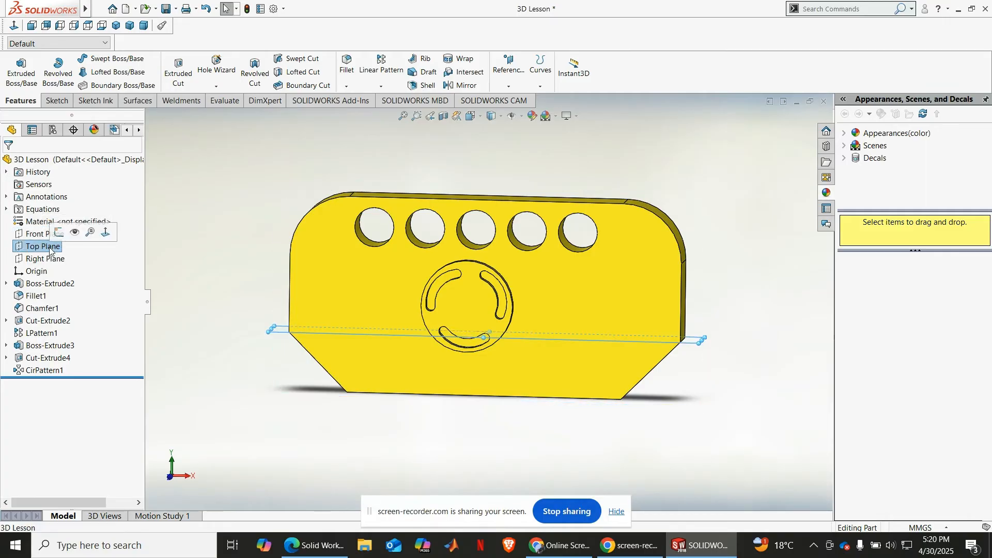
mouse_move(365, 360)
middle_down()
mouse_move(329, 329)
mouse_move(350, 369)
middle_up()
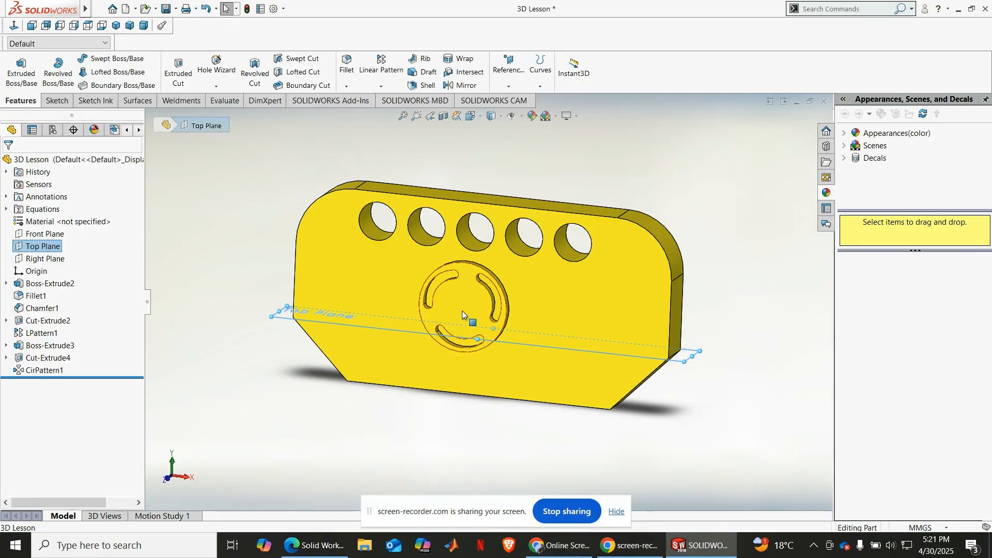
click(58, 264)
click(43, 247)
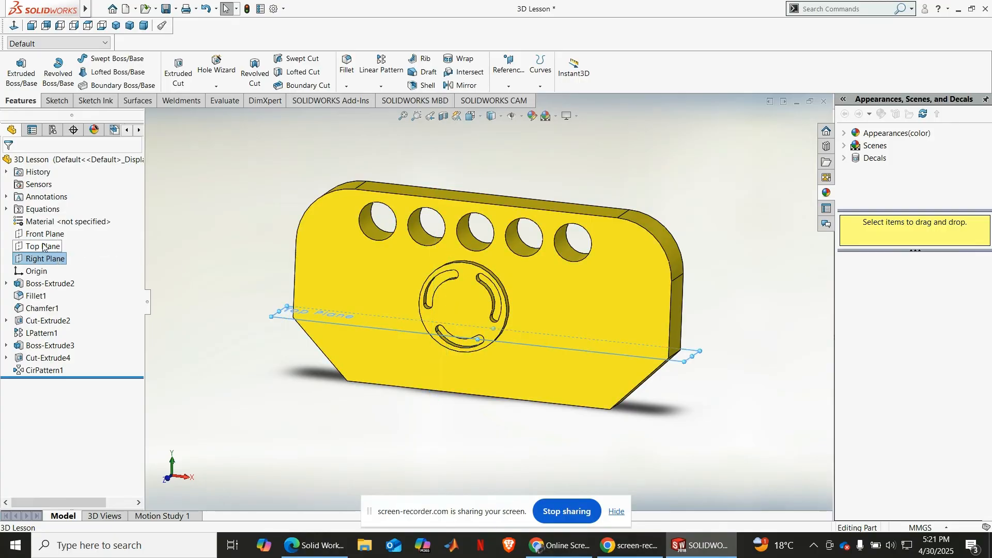
middle_drag(386, 367, 412, 354)
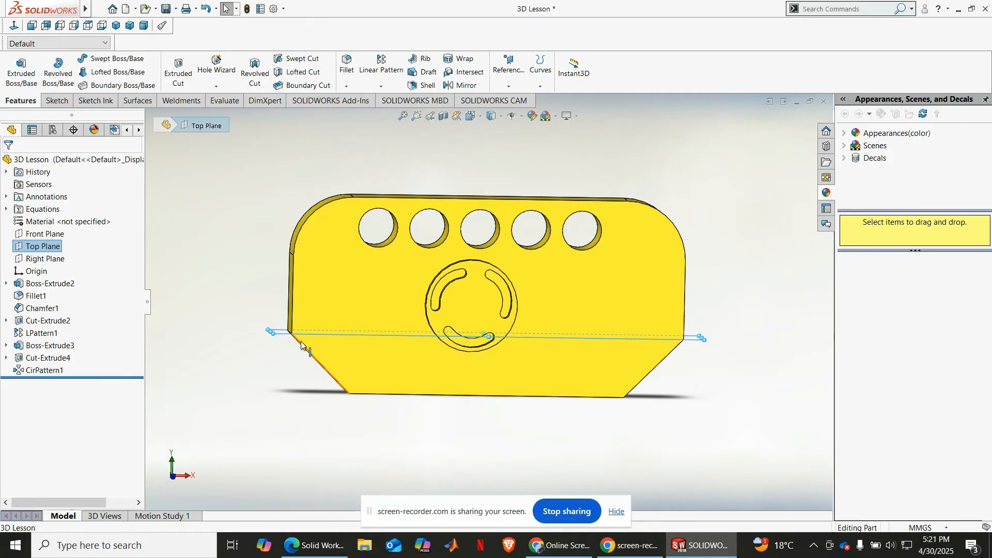
middle_drag(317, 326, 303, 349)
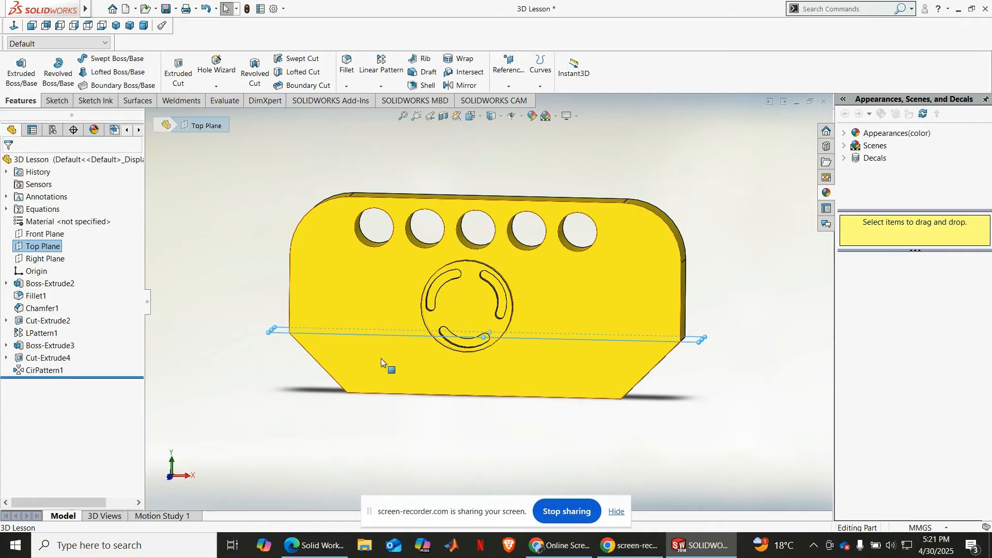
middle_drag(385, 396, 374, 386)
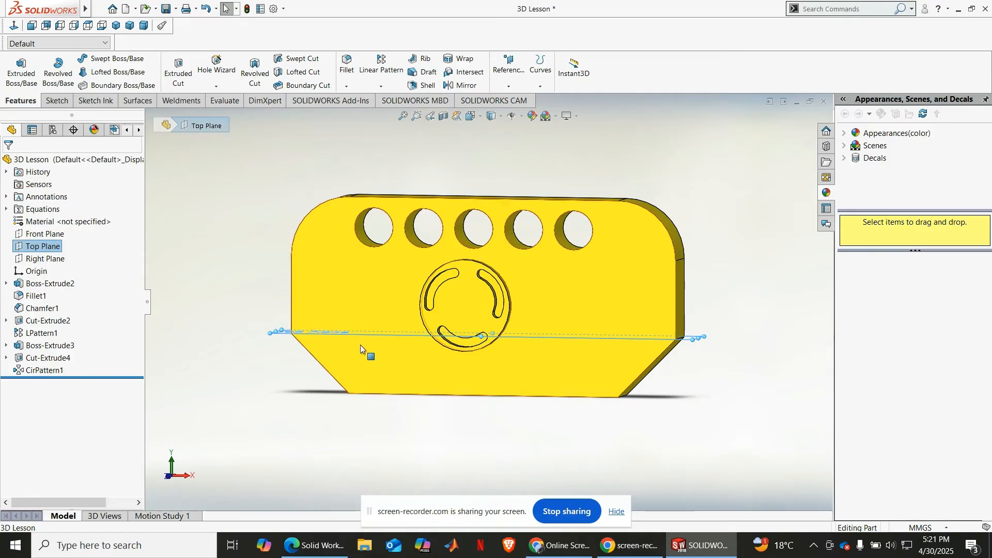
Step: Create a reference plane offset 10 mm upward from the Top Plane
middle_drag(361, 345, 465, 248)
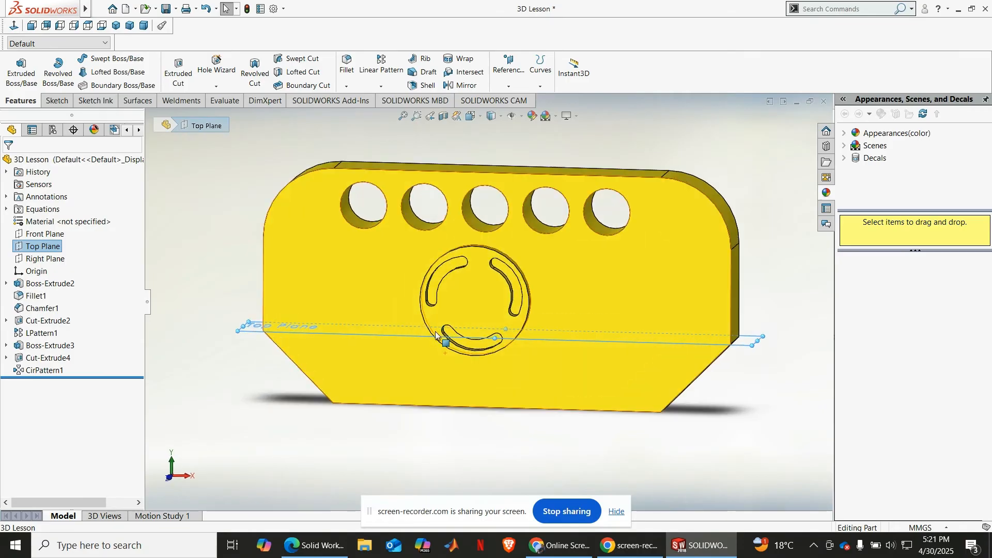
click(508, 82)
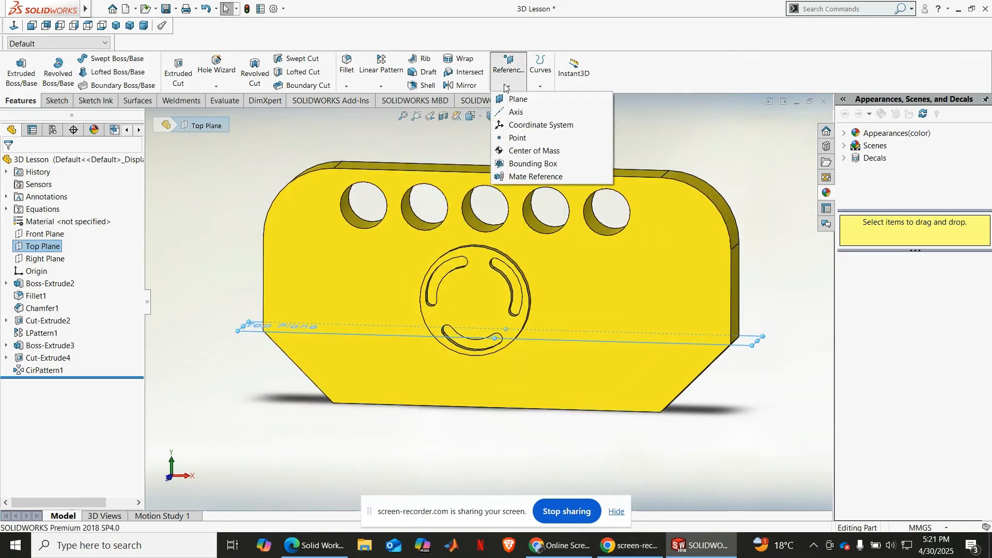
click(515, 99)
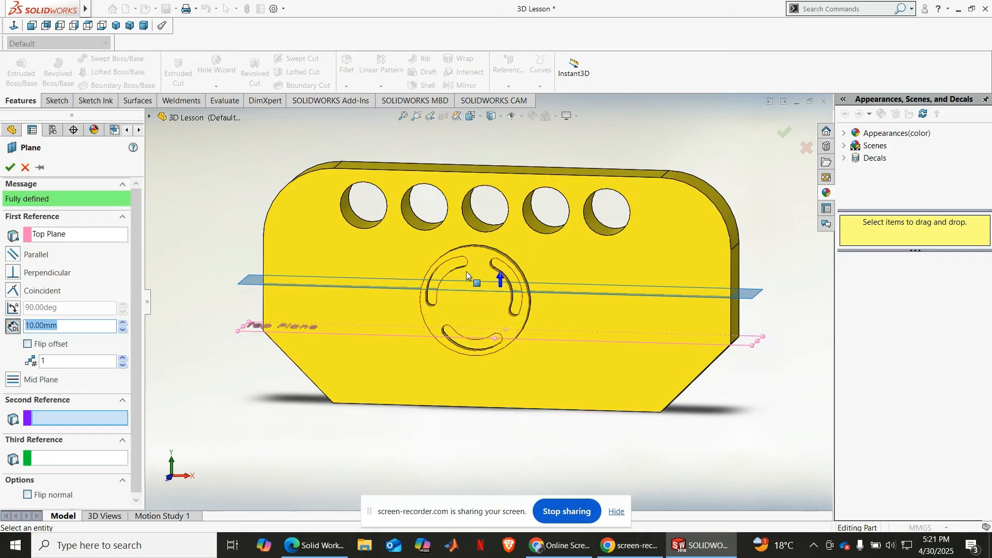
mouse_move(475, 313)
middle_down()
mouse_move(491, 305)
mouse_move(471, 299)
mouse_move(516, 276)
mouse_move(423, 266)
mouse_move(377, 292)
mouse_move(394, 307)
mouse_move(464, 278)
mouse_move(472, 318)
middle_up()
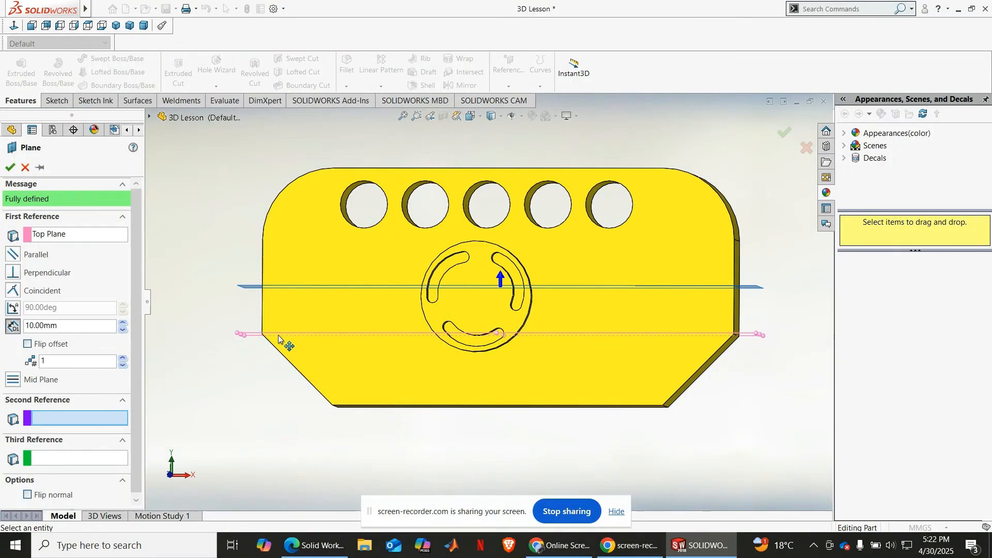
middle_drag(305, 291, 457, 311)
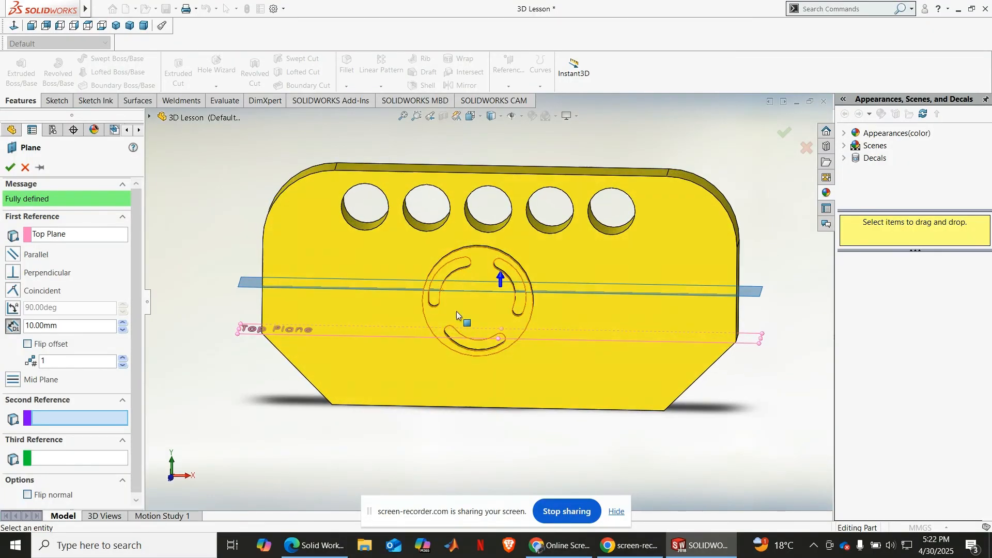
click(10, 167)
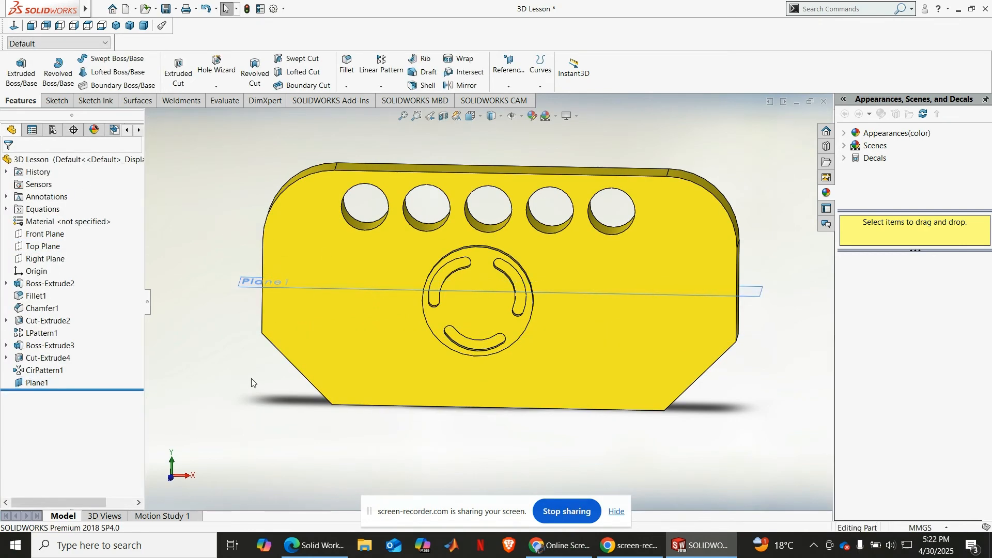
Step: Examine where the offset plane crosses the plate, from several angles and straight onto the front face
scroll(251, 383, up, 1)
middle_drag(251, 383, 241, 403)
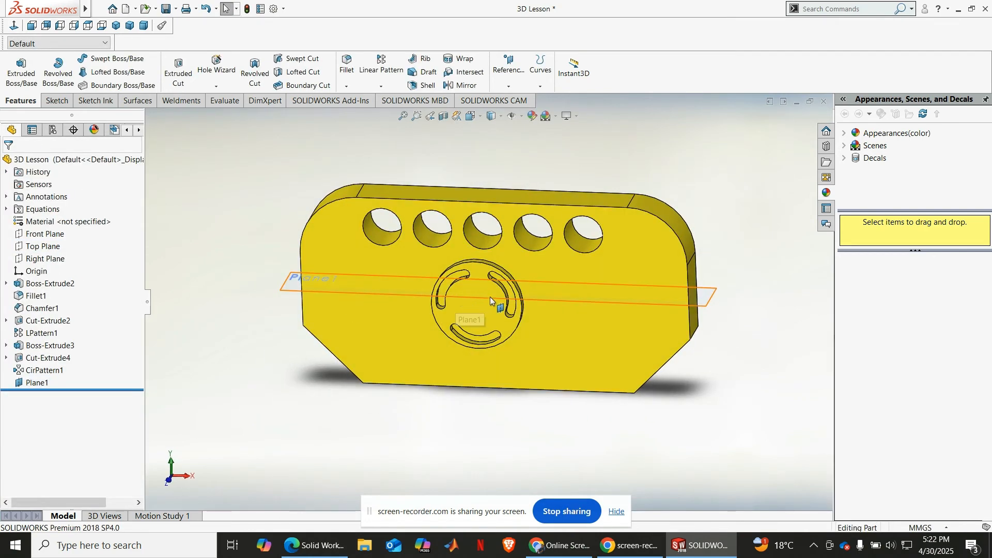
key(ctrl+1)
click(562, 276)
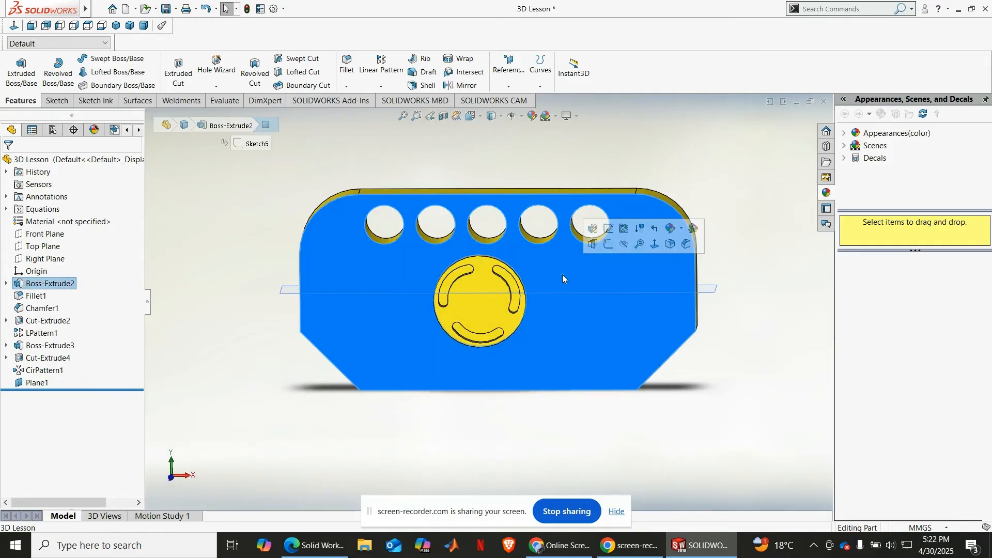
click(12, 25)
click(678, 175)
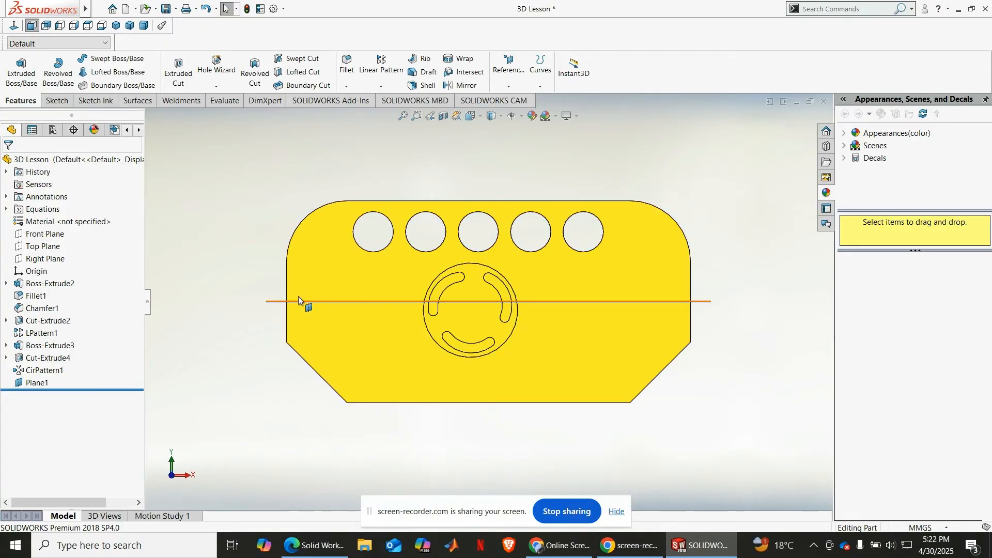
middle_drag(263, 210, 248, 266)
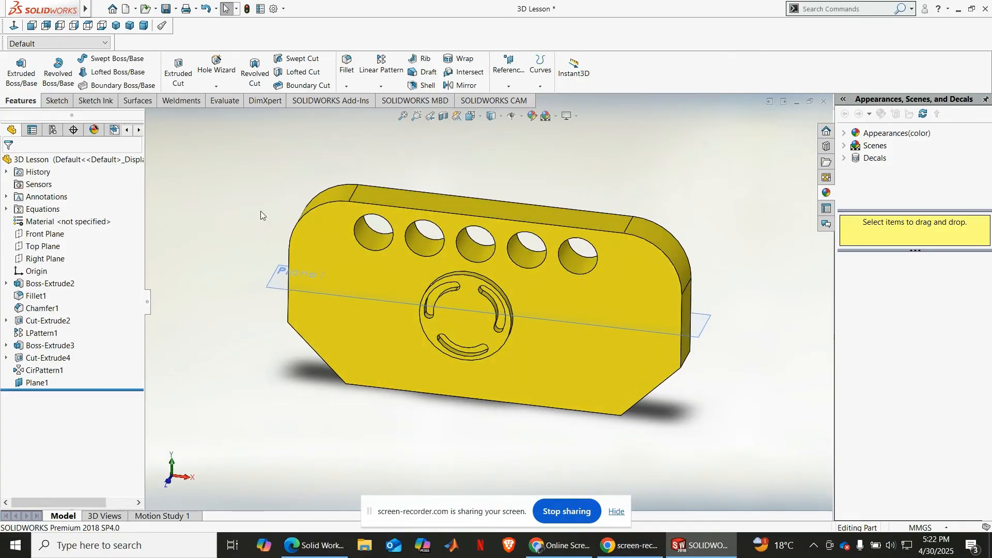
Step: Start a Mirror feature with Plane1 as the mirror plane
click(463, 85)
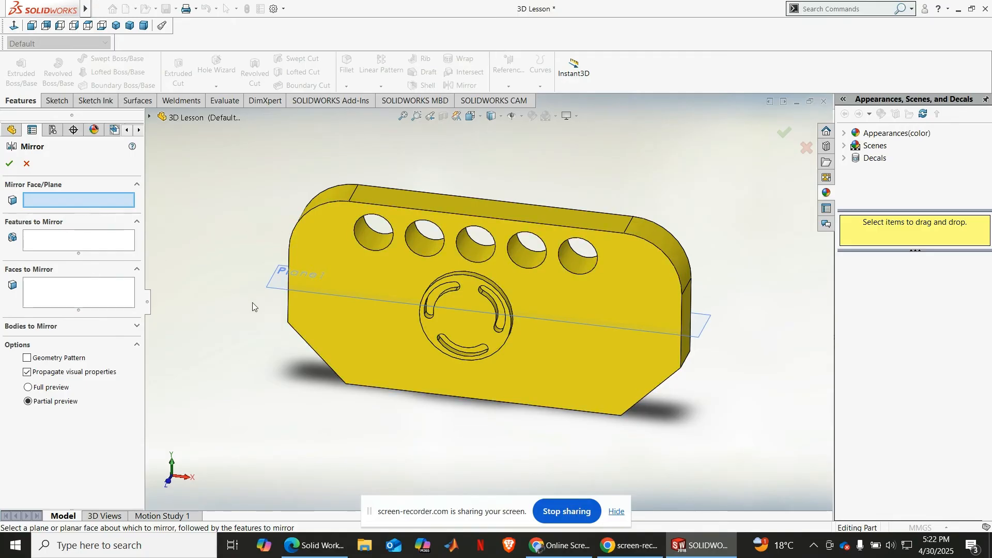
click(283, 284)
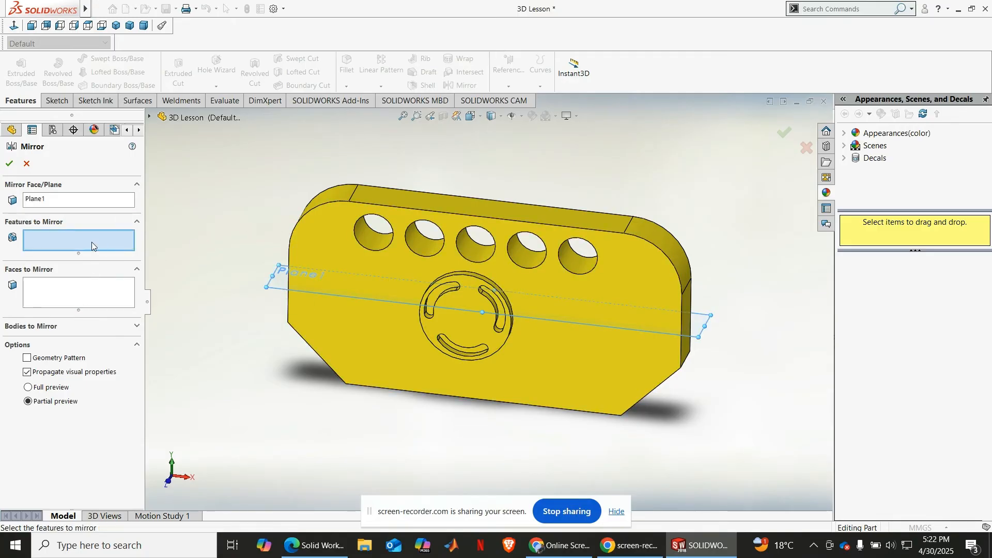
click(369, 238)
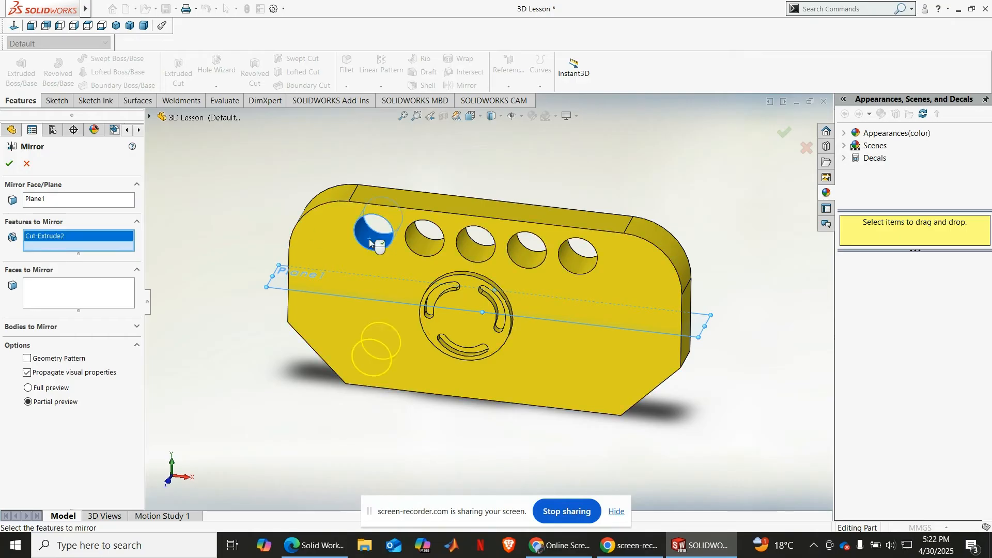
click(428, 247)
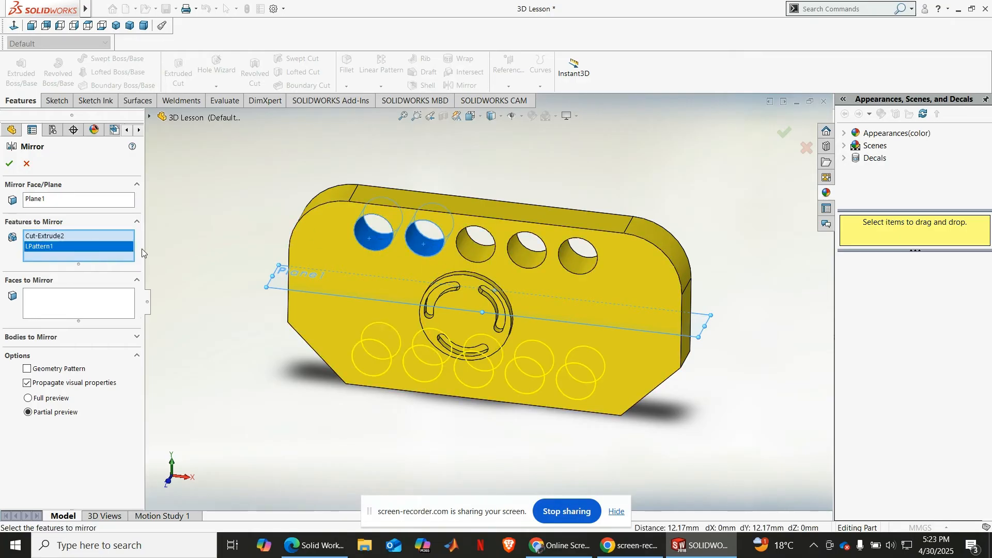
right_click(74, 247)
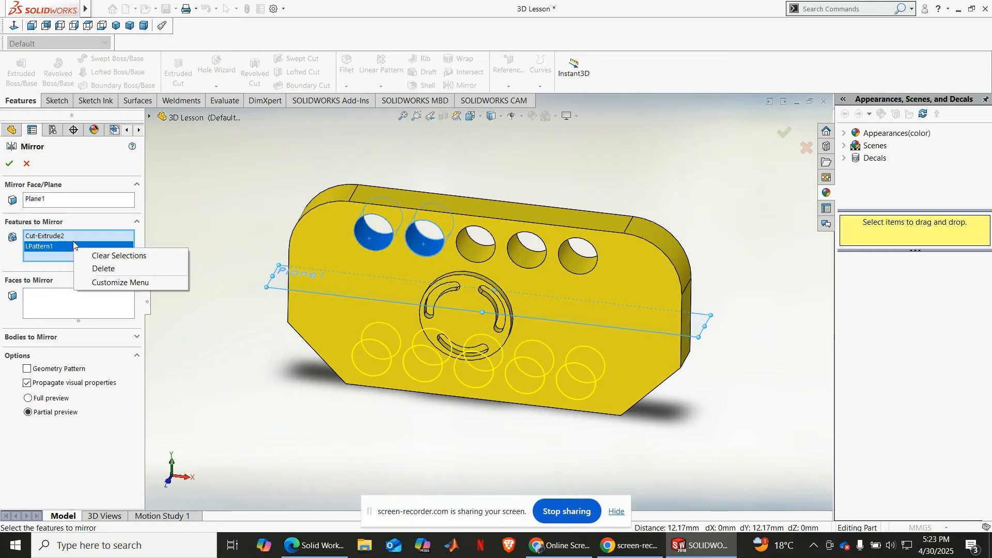
click(73, 238)
key(Delete)
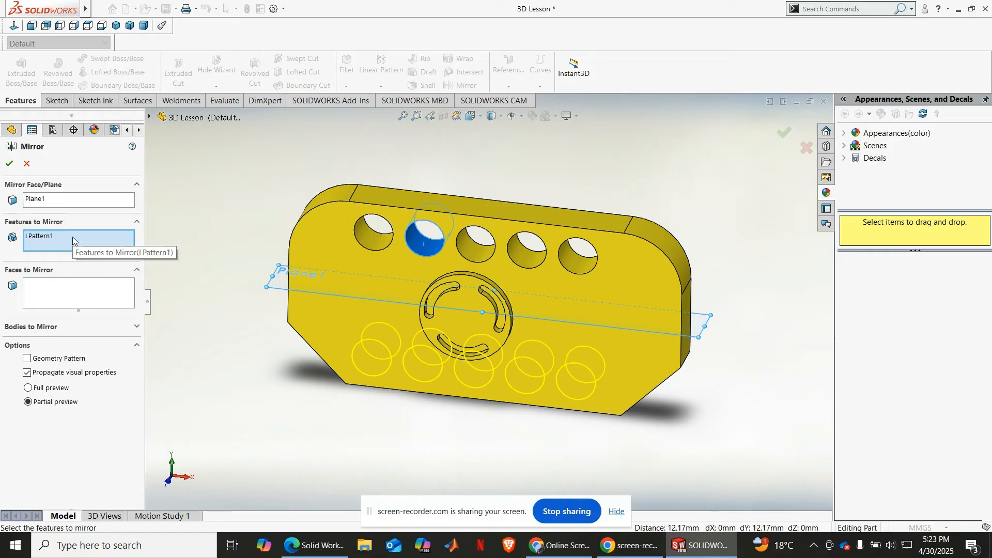
click(73, 236)
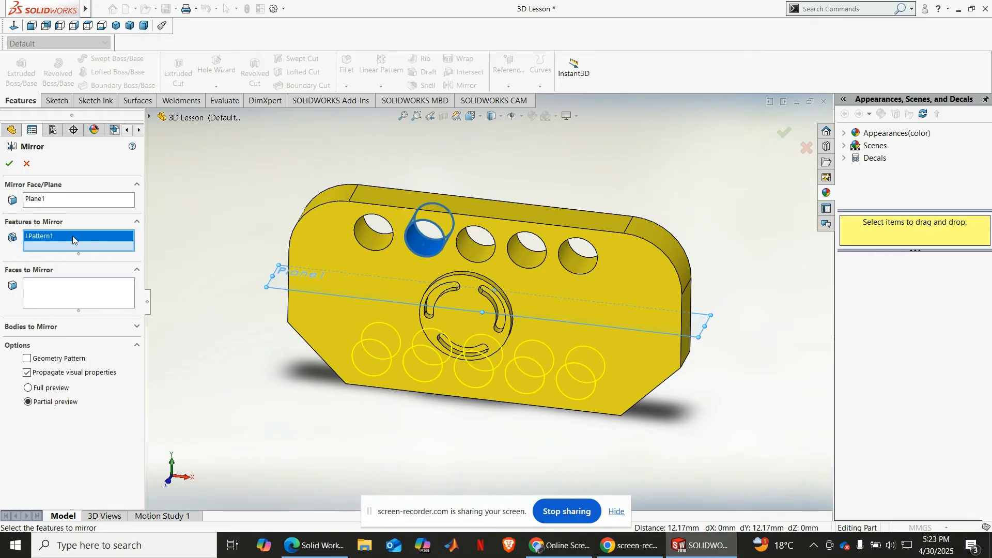
key(Delete)
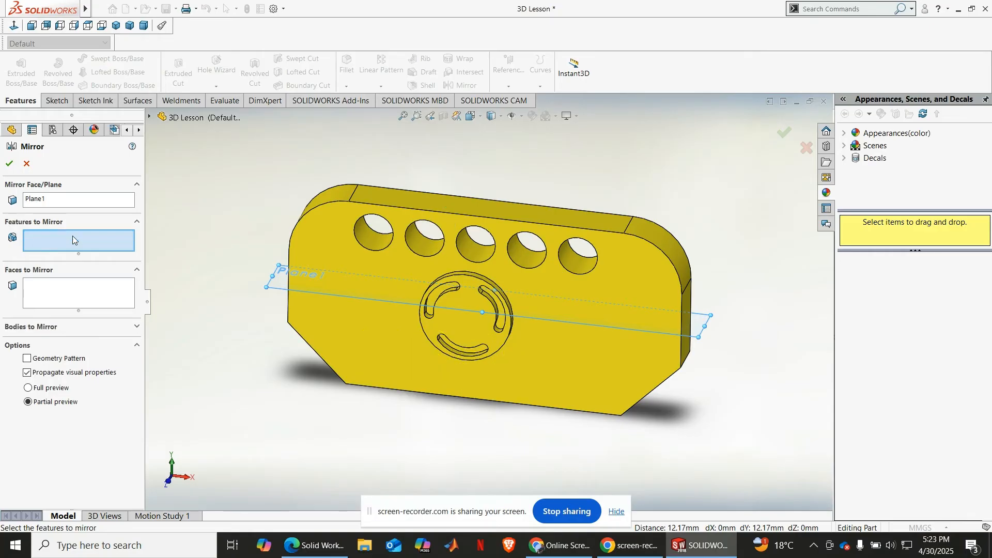
Step: Add the linear hole pattern LPattern1 as the feature to mirror about Plane1 and create the mirror
click(150, 116)
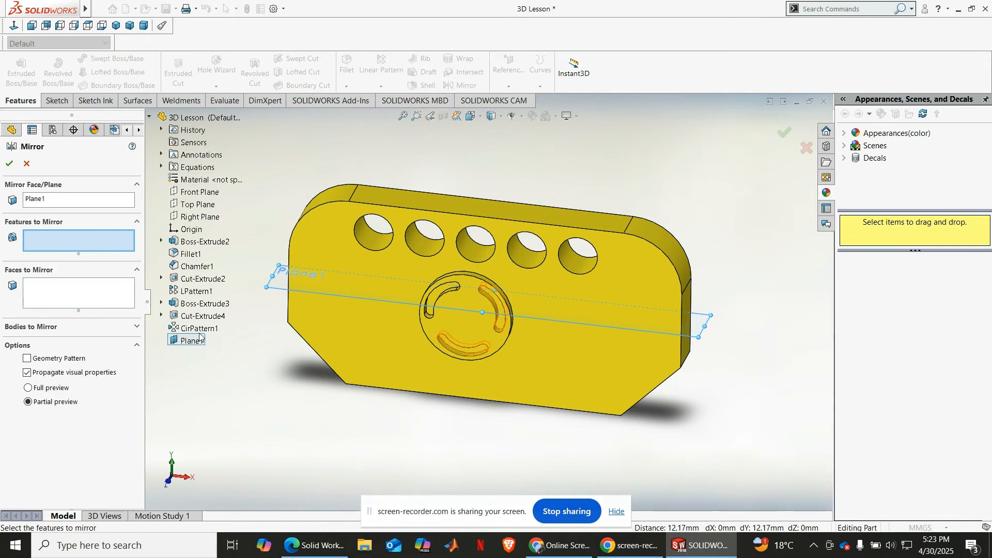
click(190, 292)
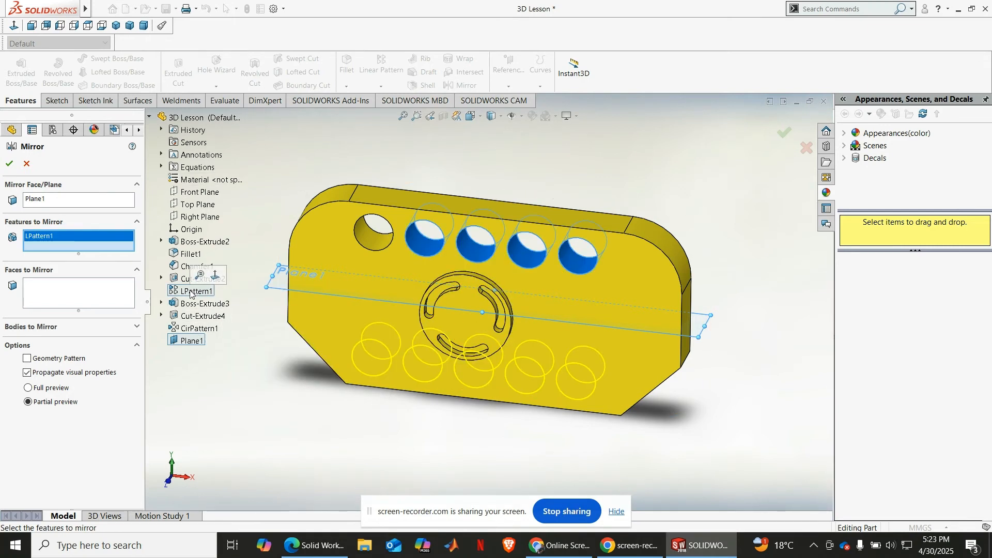
middle_drag(331, 402, 458, 235)
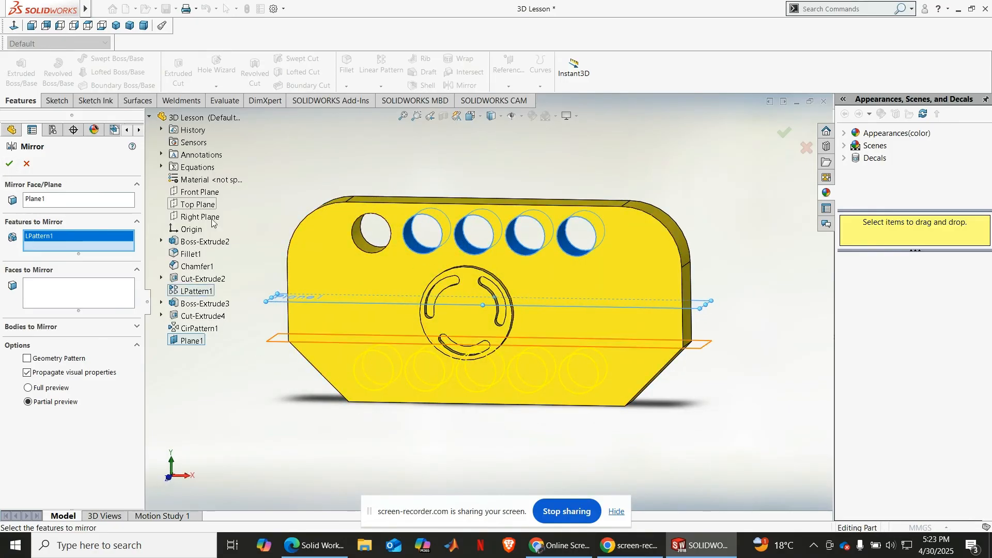
mouse_move(321, 243)
middle_down()
mouse_move(325, 289)
mouse_move(306, 237)
middle_up()
click(9, 163)
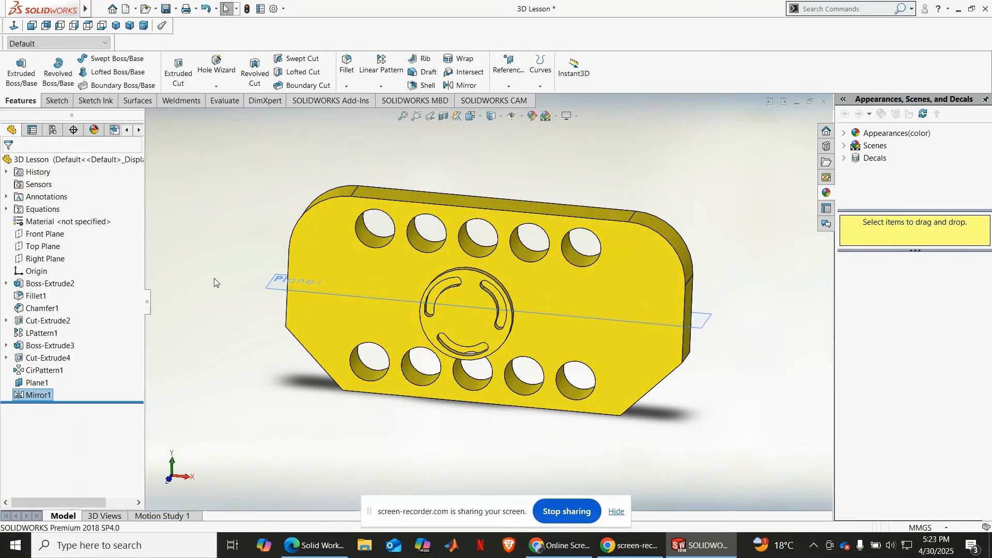
click(720, 368)
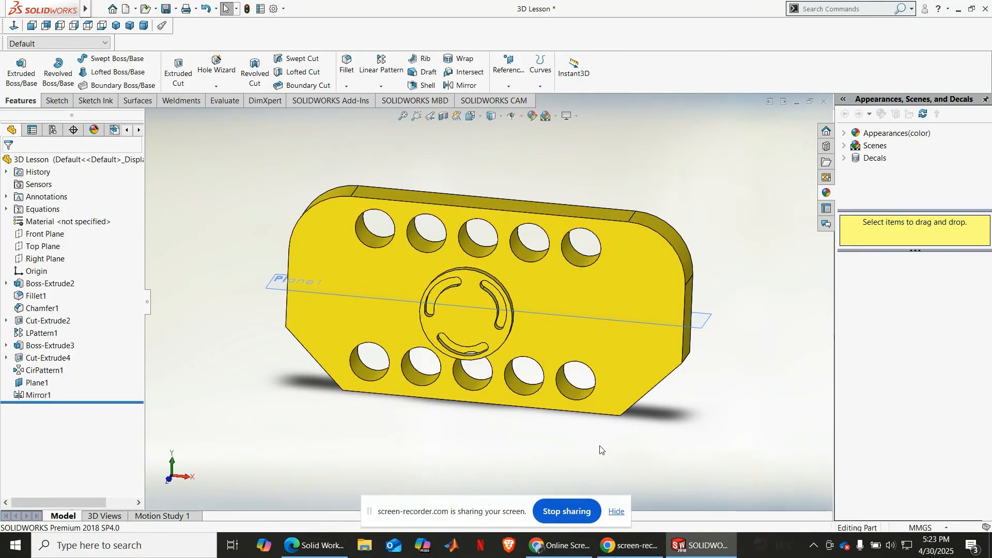
mouse_move(600, 448)
middle_down()
mouse_move(601, 404)
mouse_move(613, 415)
mouse_move(597, 423)
mouse_move(600, 454)
middle_up()
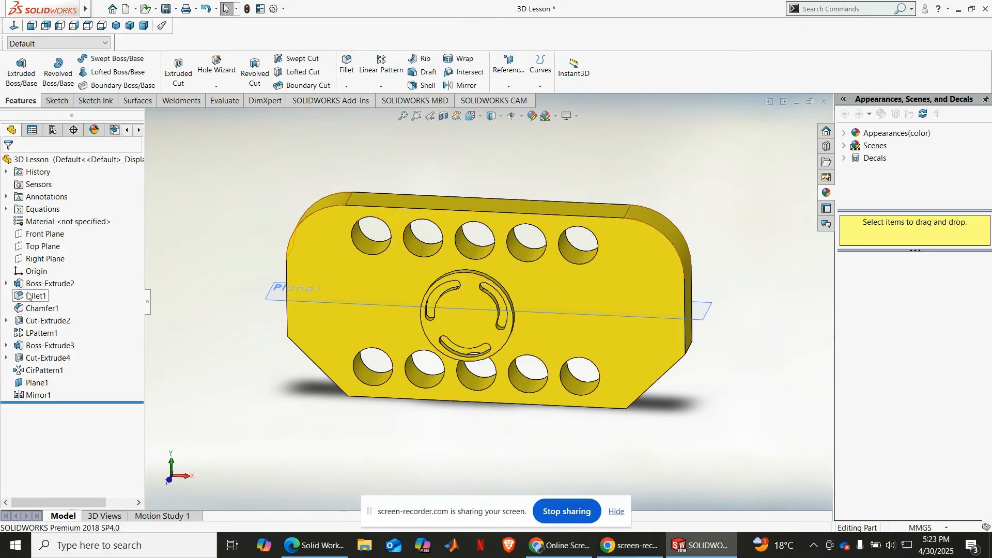
click(38, 260)
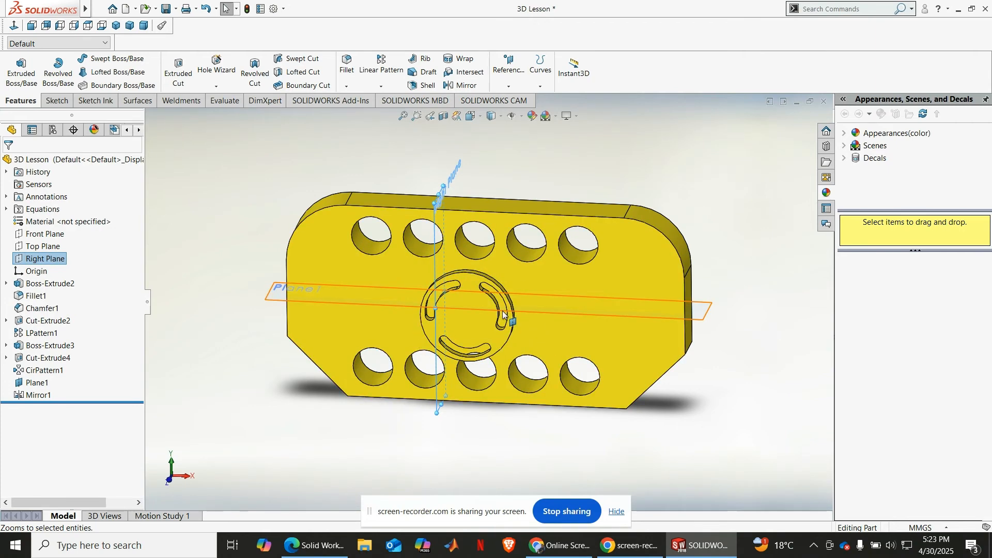
click(509, 87)
click(514, 98)
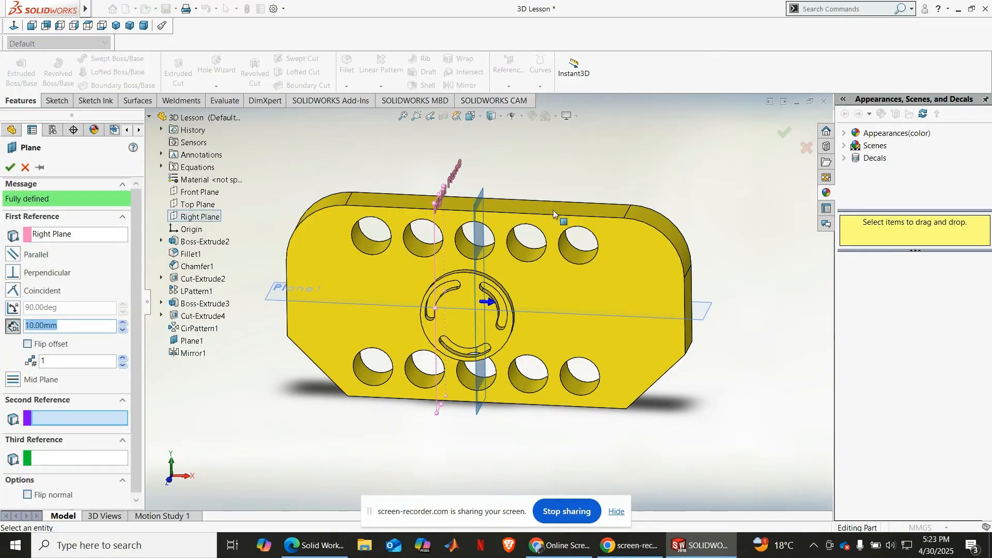
click(496, 304)
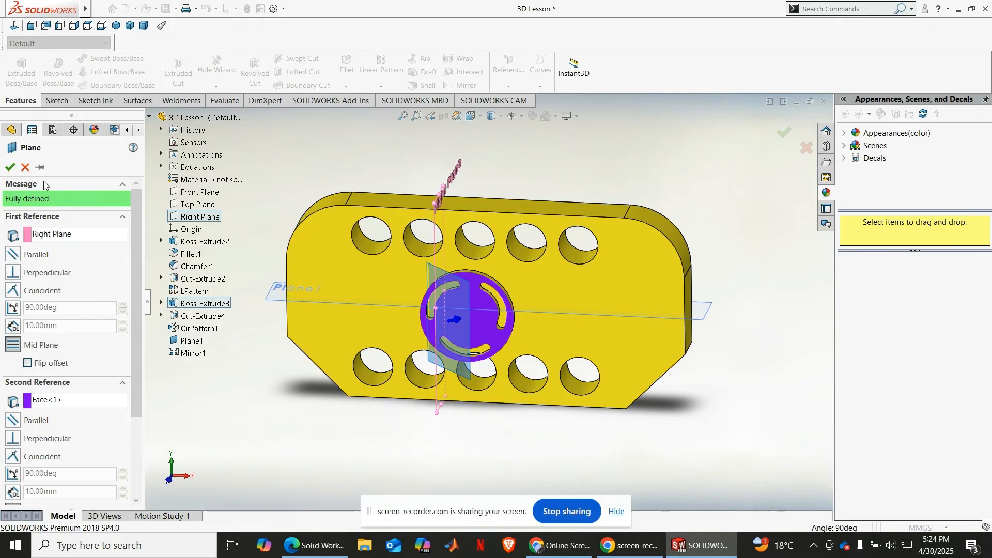
click(26, 167)
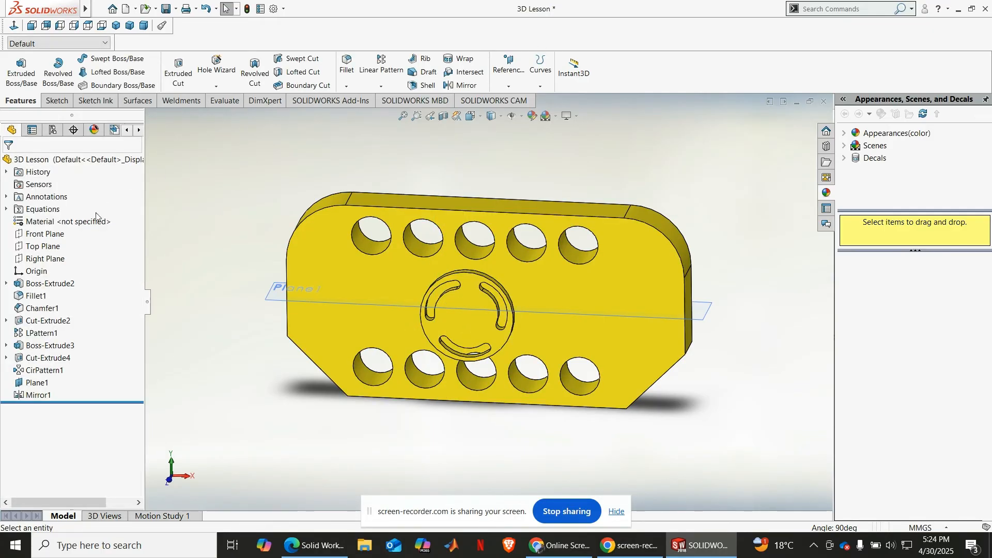
Step: Create a reference plane offset 20 mm from the Right Plane
click(46, 258)
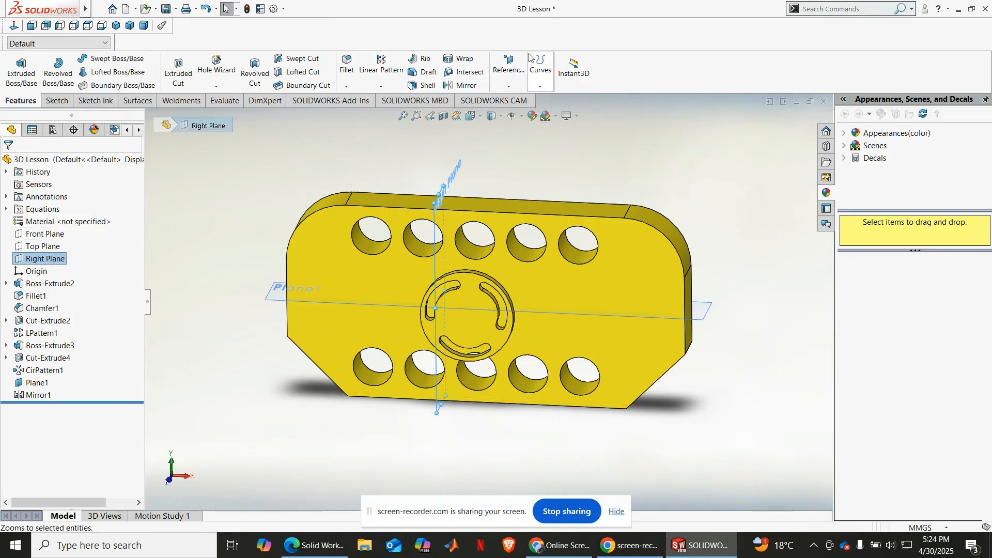
click(503, 88)
click(516, 99)
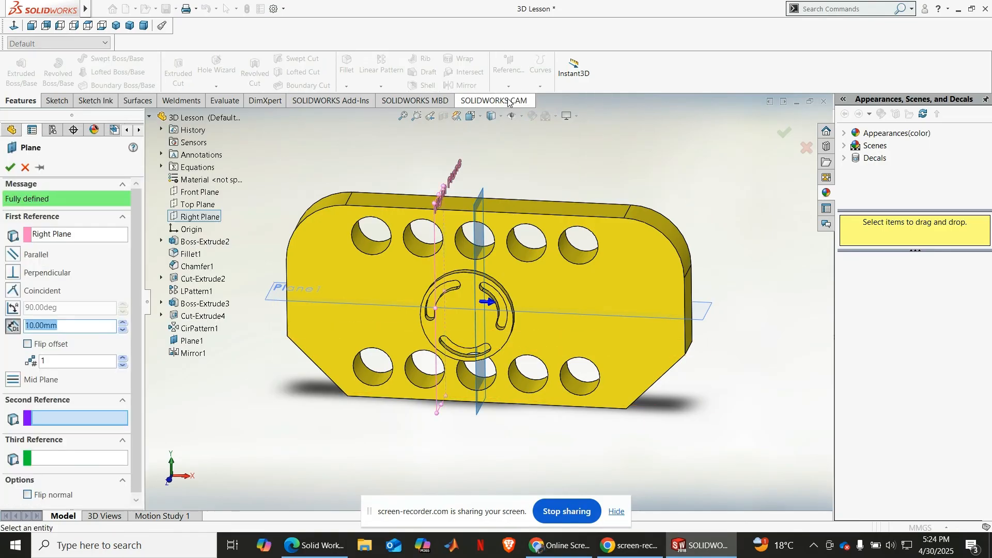
click(123, 324)
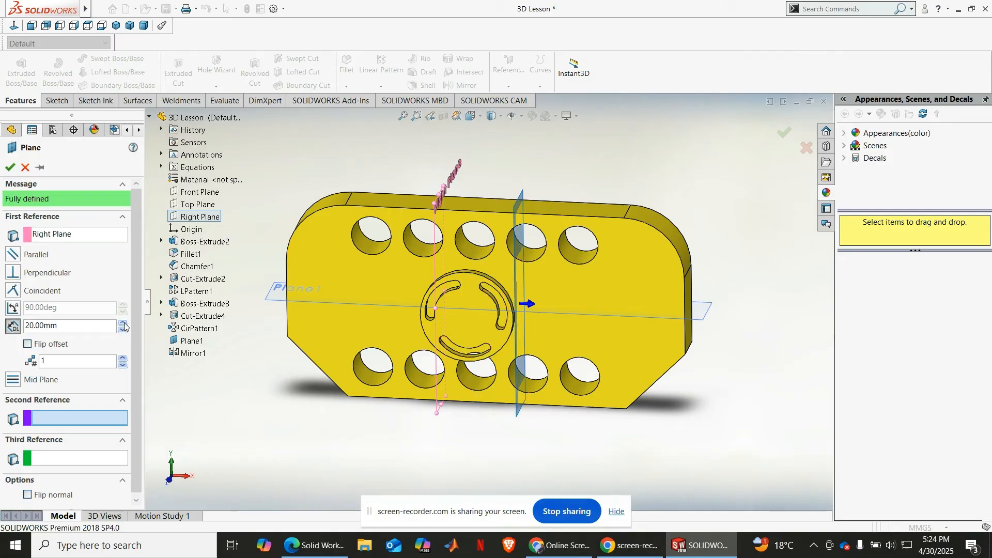
middle_drag(412, 478, 421, 447)
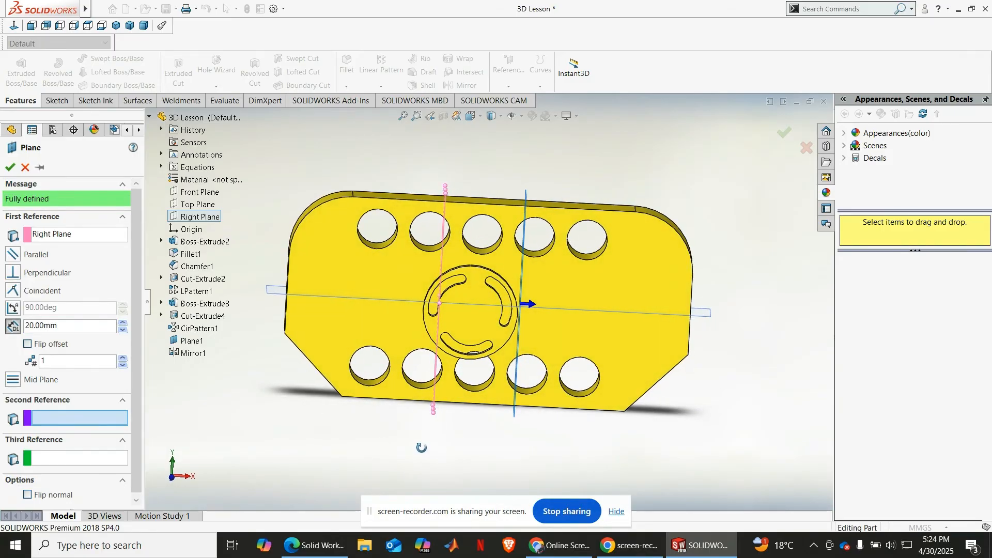
click(10, 167)
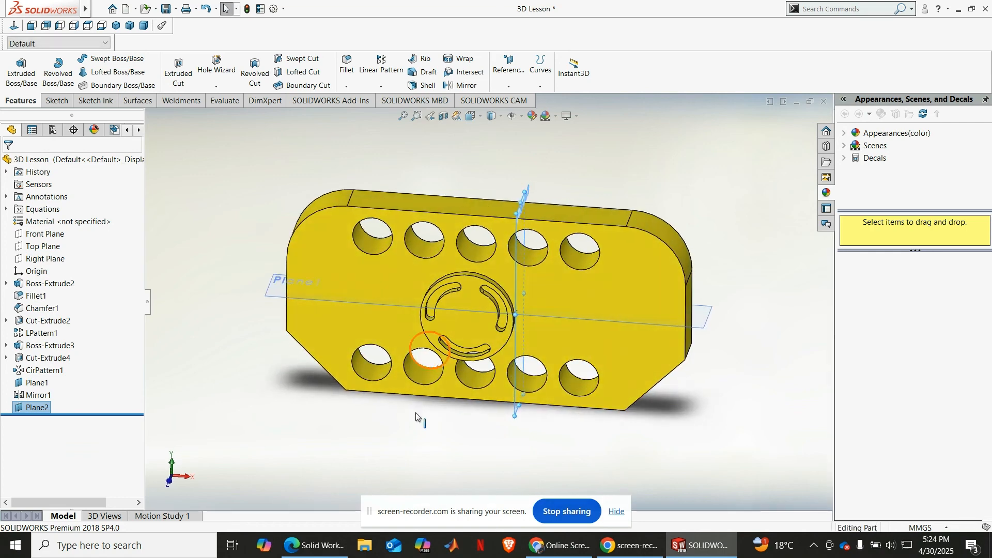
Step: Start a Mirror feature with Plane2 as the mirror plane
click(463, 86)
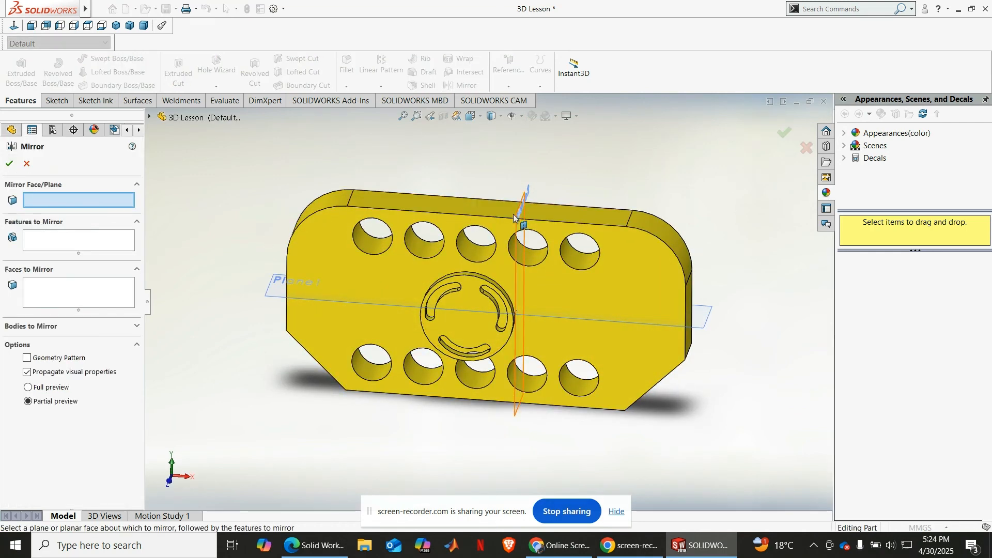
scroll(513, 214, down, 5)
middle_drag(498, 231, 501, 261)
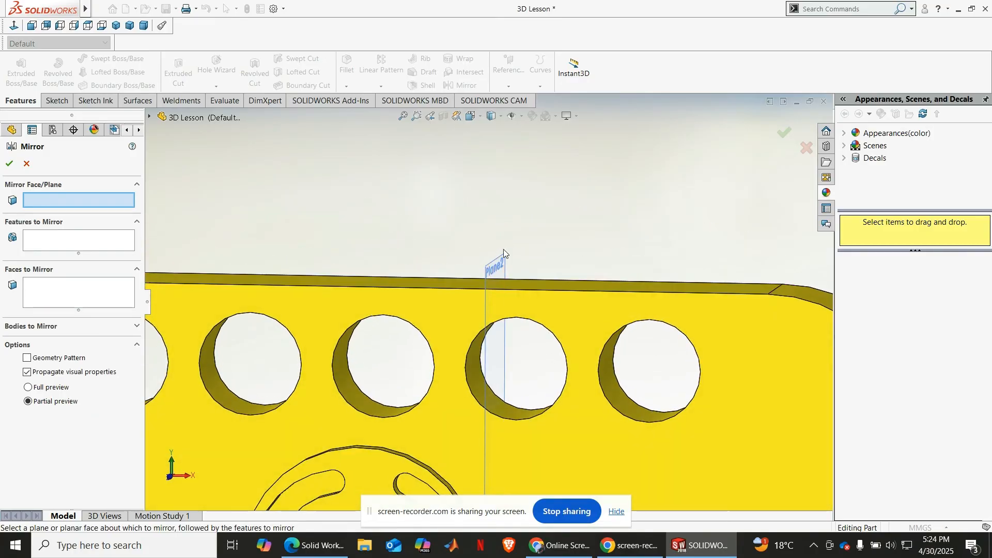
click(497, 265)
scroll(485, 218, up, 5)
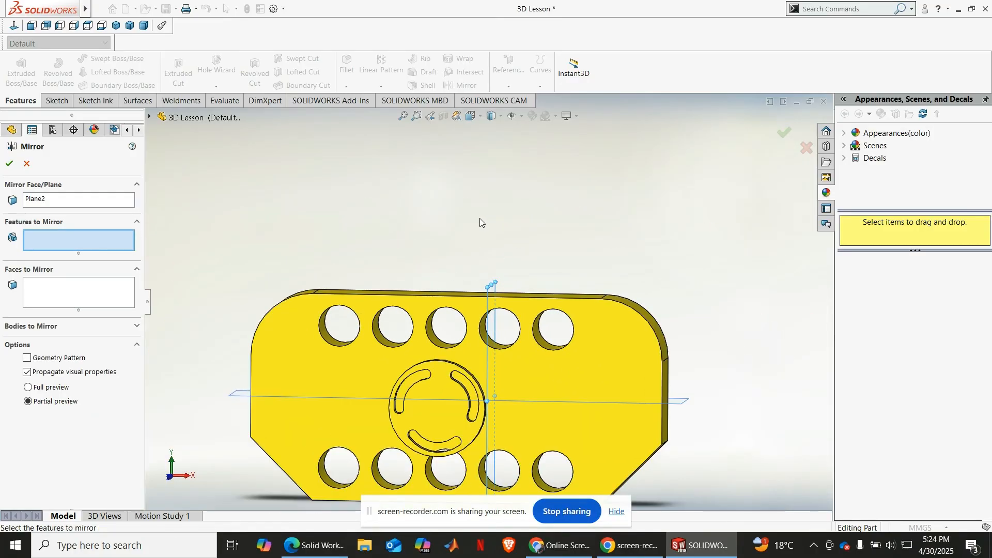
scroll(499, 331, down, 3)
click(82, 291)
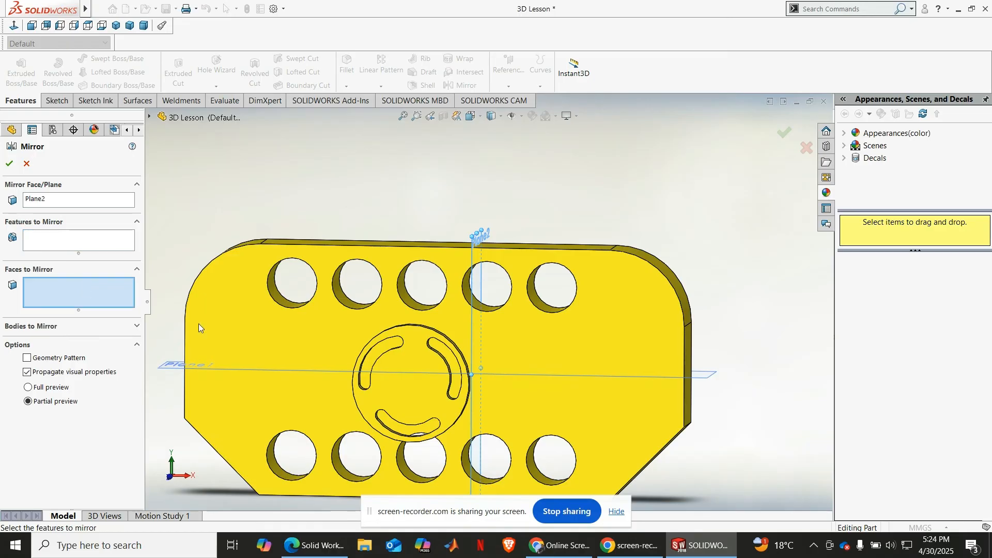
scroll(445, 399, down, 3)
scroll(442, 352, up, 2)
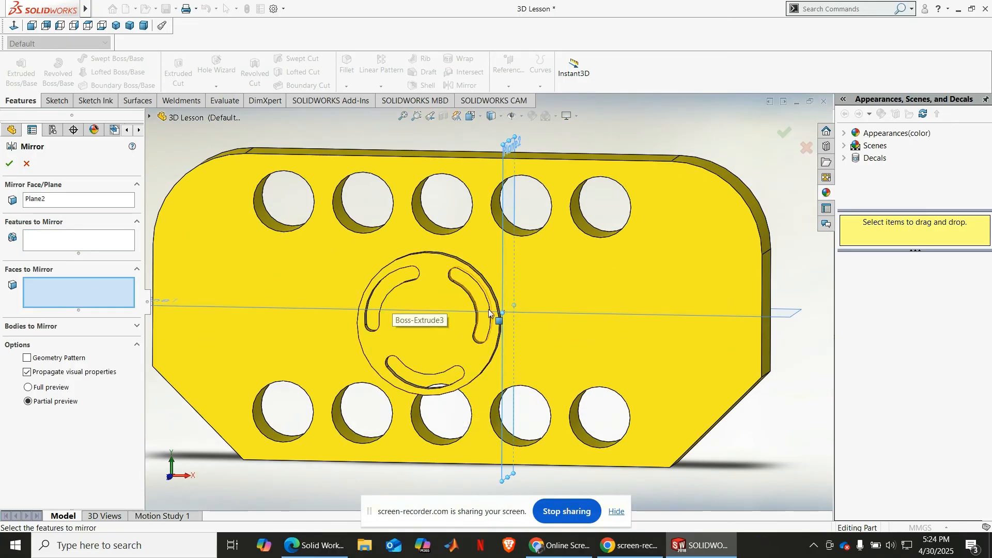
scroll(384, 311, up, 3)
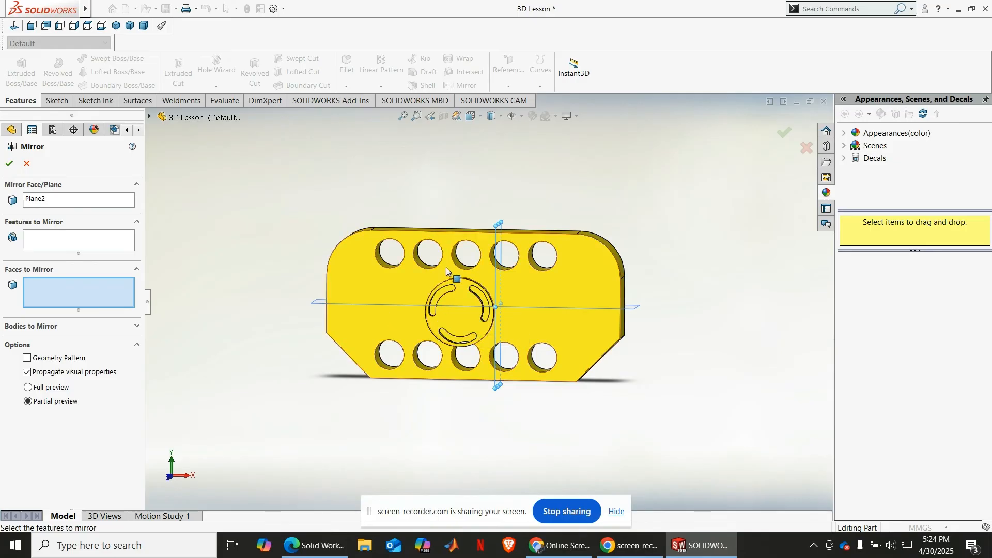
scroll(445, 267, down, 3)
click(488, 355)
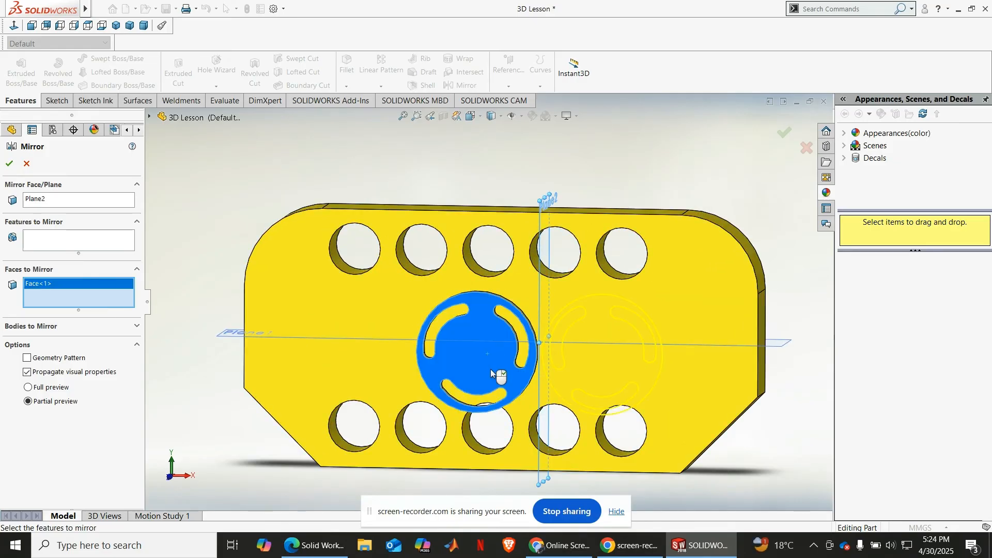
middle_drag(482, 371, 382, 402)
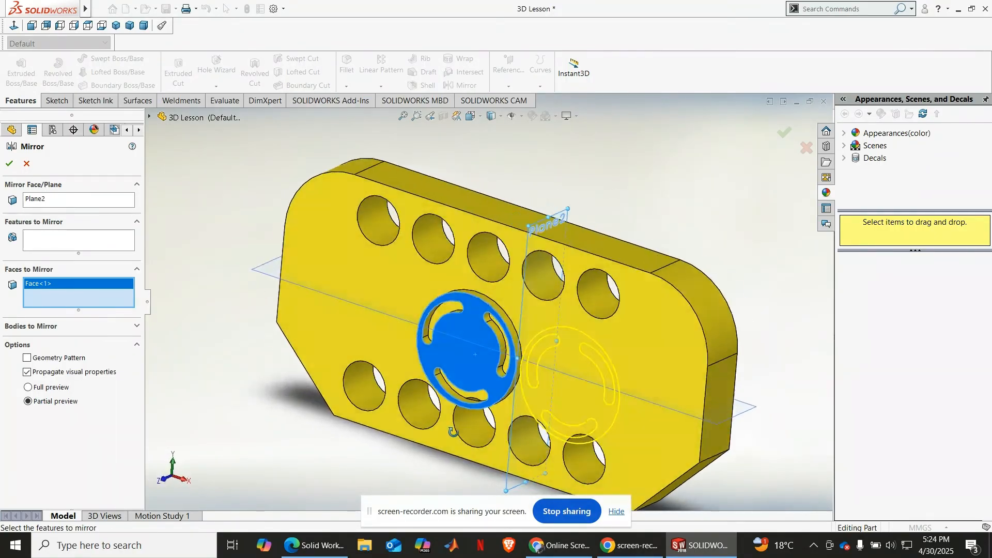
right_click(52, 285)
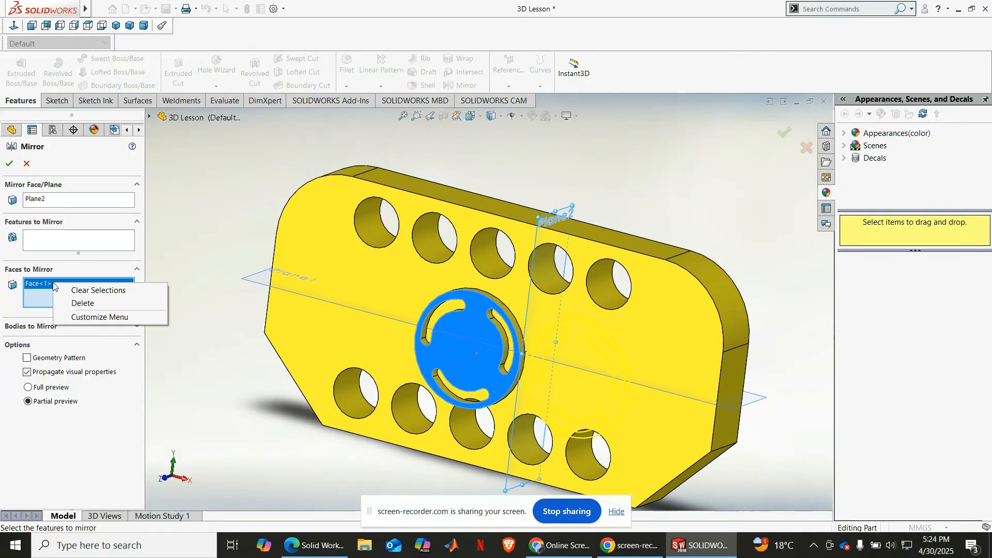
click(77, 302)
Step: Add Boss-Extrude3, CirPattern1 and Cut-Extrude4 as the features to mirror about Plane2 and create the mirror
click(57, 245)
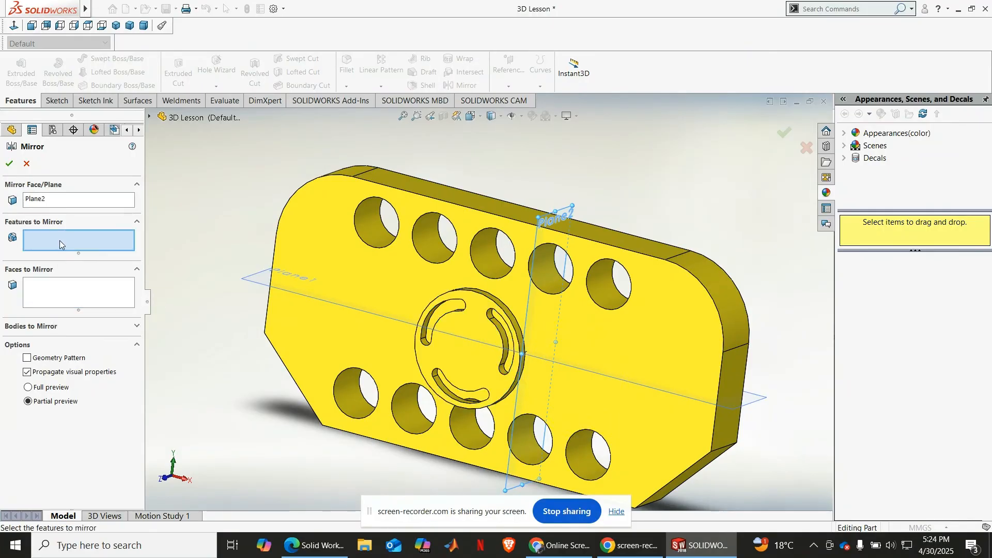
click(150, 117)
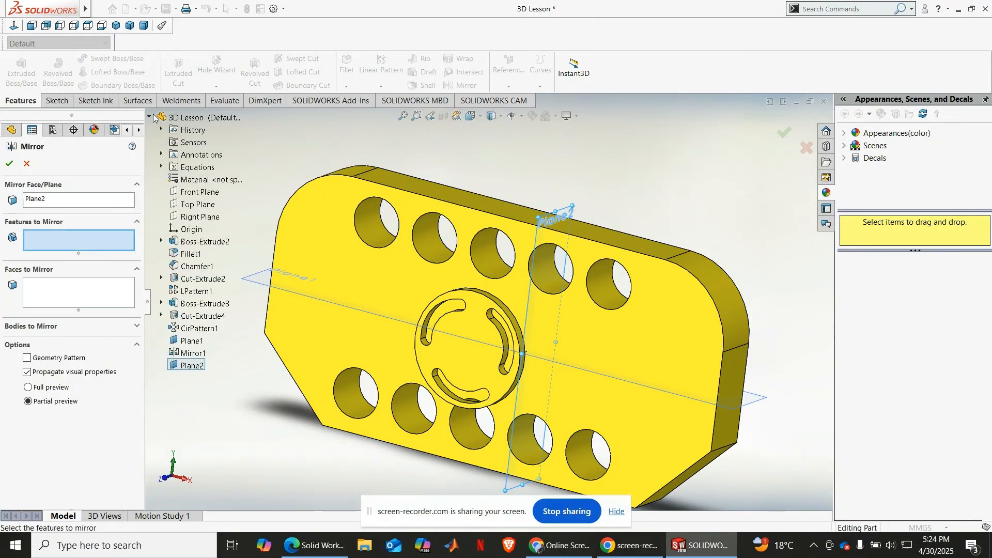
click(192, 305)
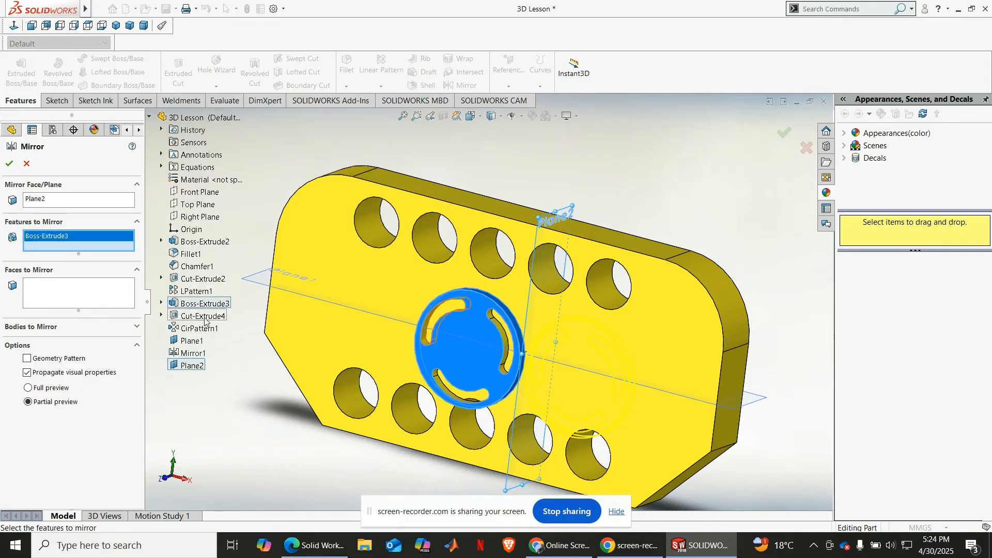
click(201, 329)
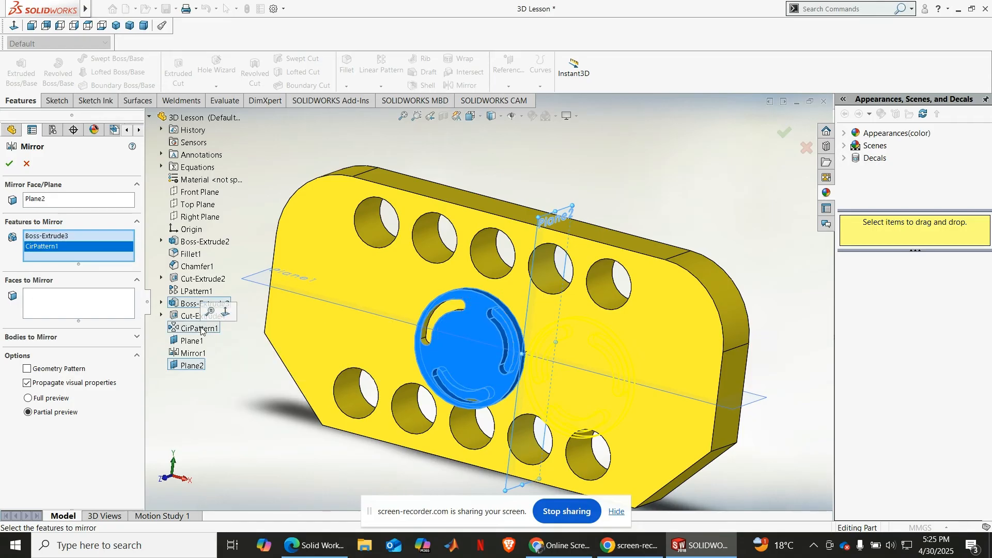
click(189, 316)
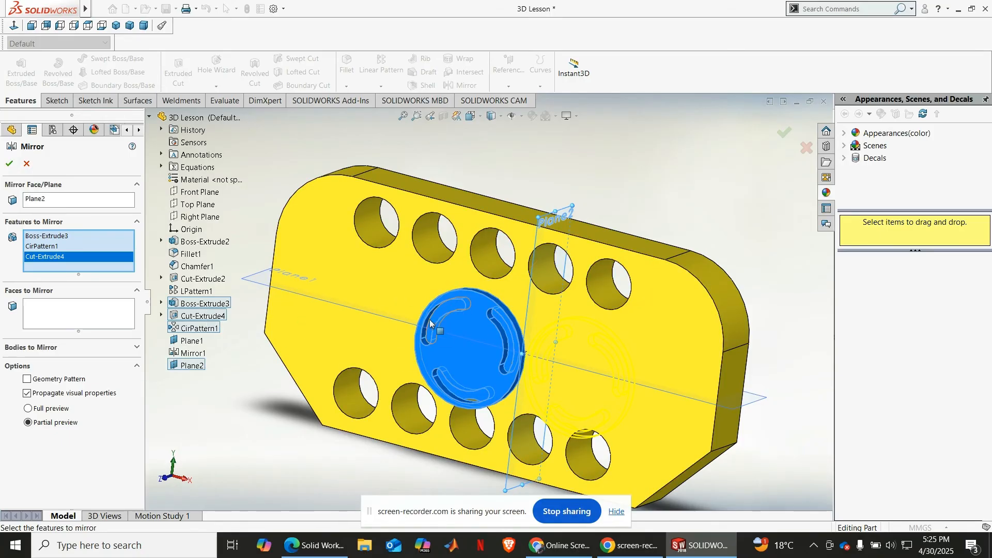
click(10, 164)
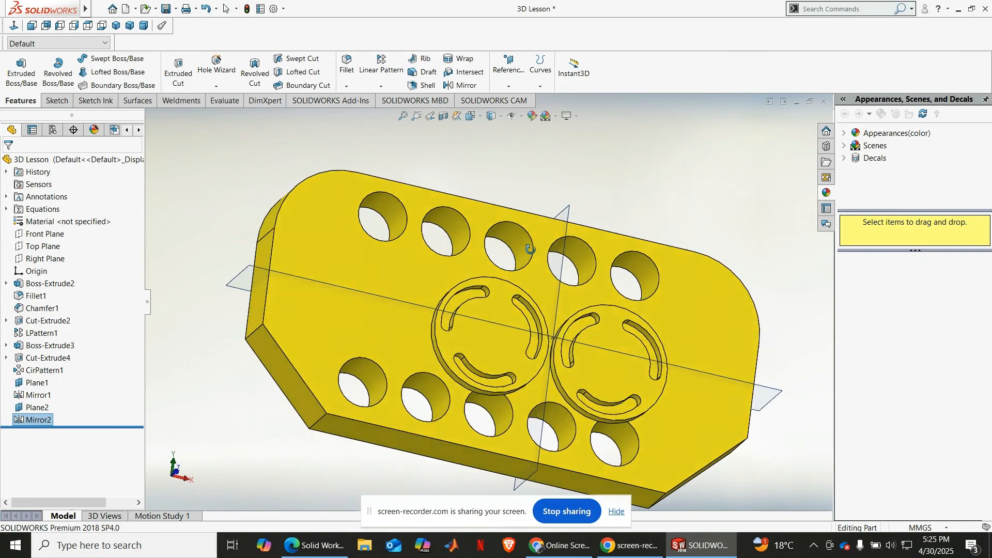
Step: Examine the mirrored disc from the front, comparing each of its curved slots with the matching slot on the original disc across Plane2
middle_drag(530, 249, 506, 300)
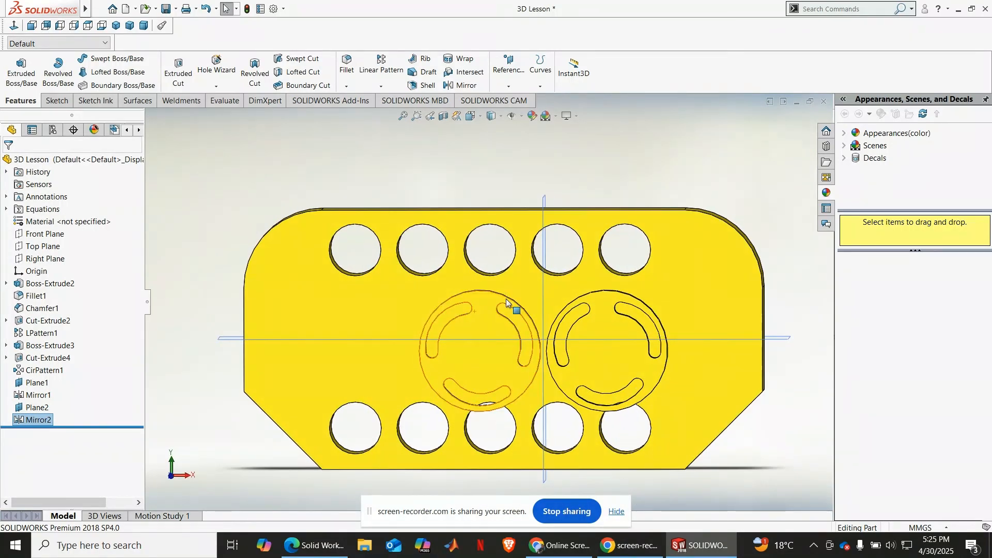
scroll(567, 362, down, 5)
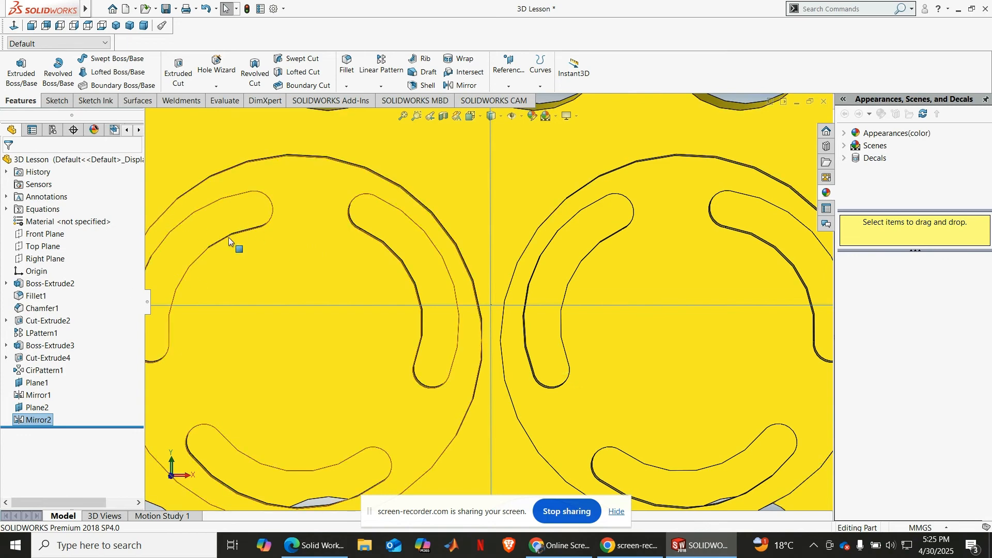
scroll(253, 225, up, 3)
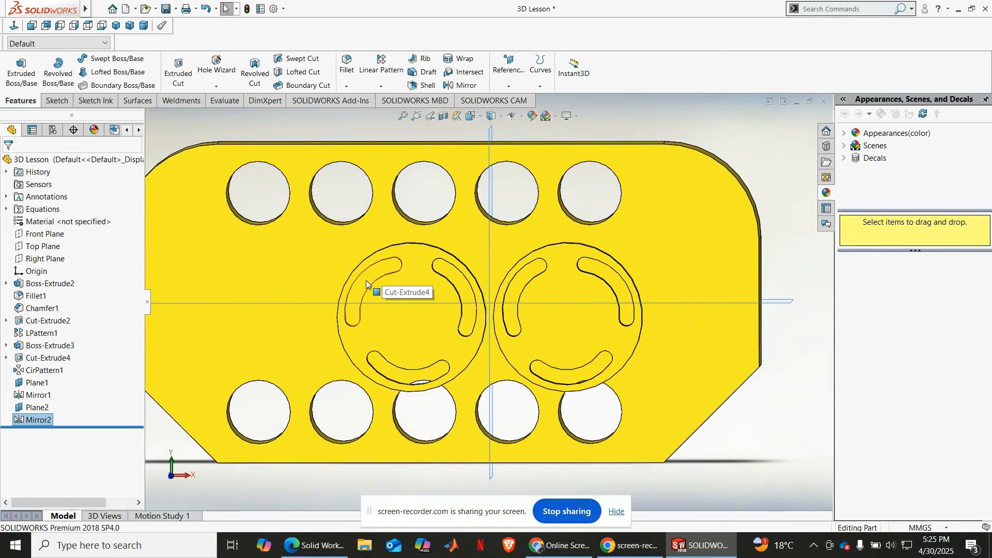
click(366, 281)
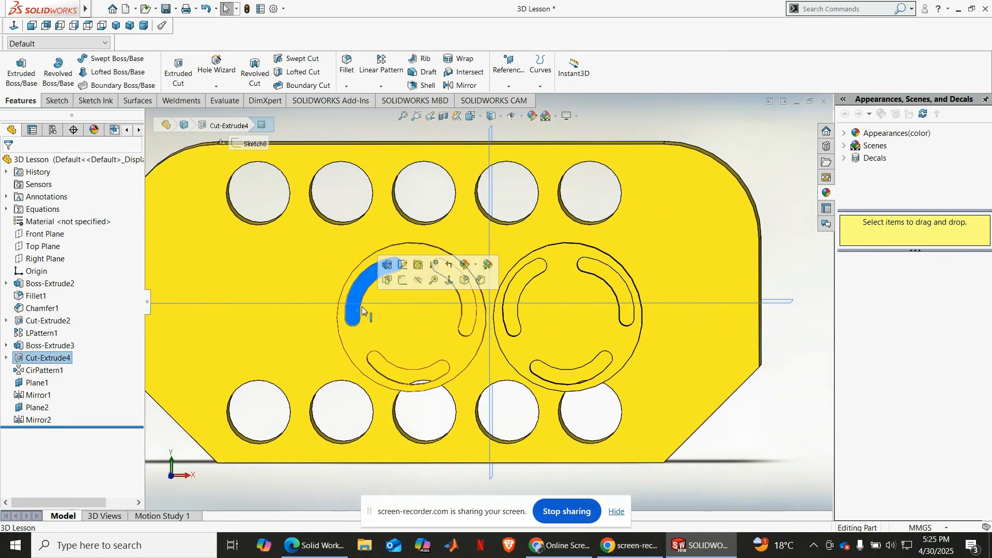
click(618, 289)
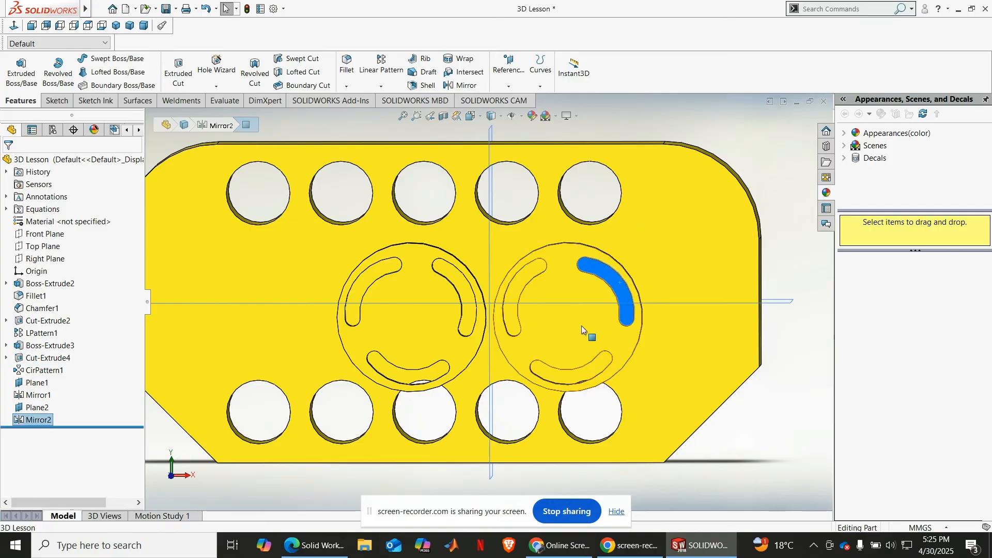
click(406, 373)
click(573, 381)
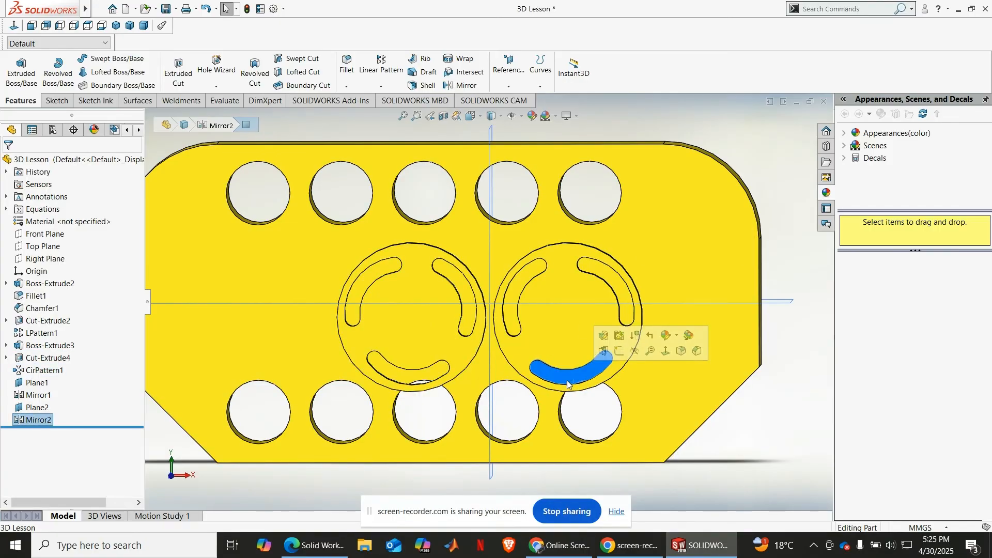
click(510, 315)
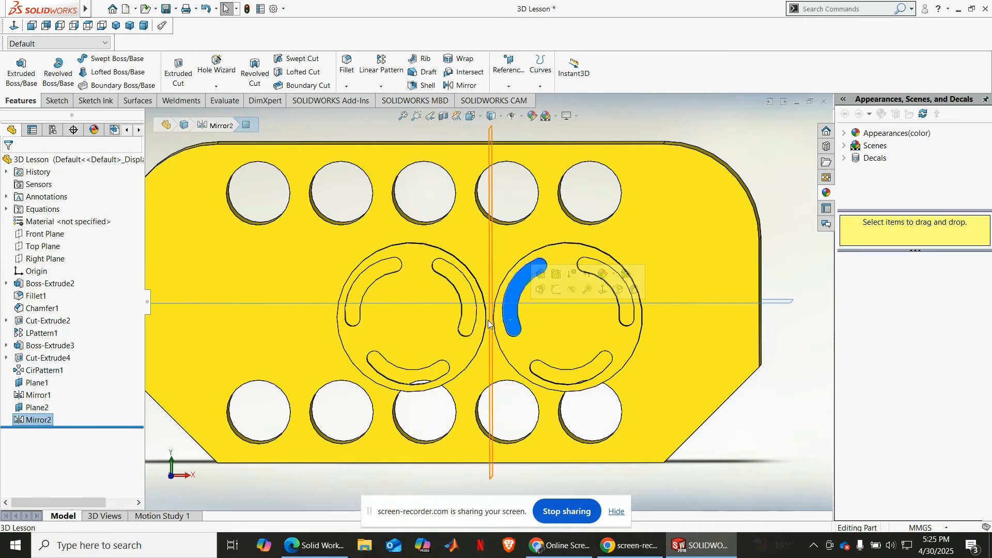
click(466, 320)
scroll(486, 316, down, 5)
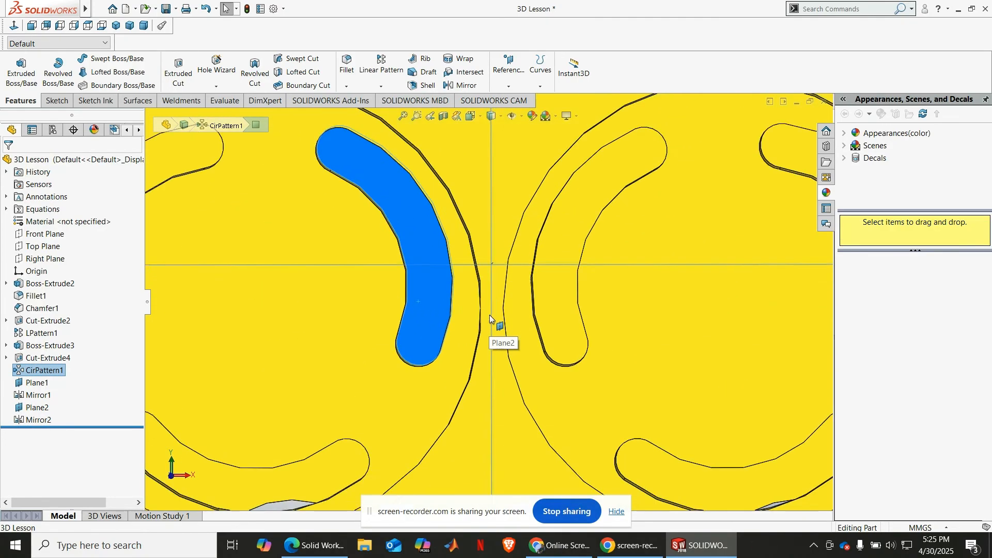
scroll(490, 315, down, 2)
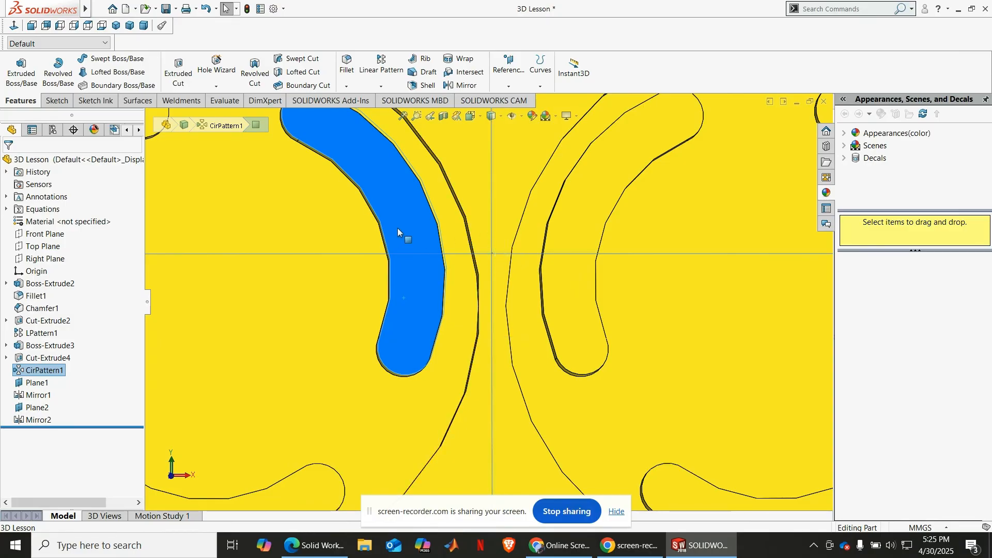
scroll(553, 243, up, 5)
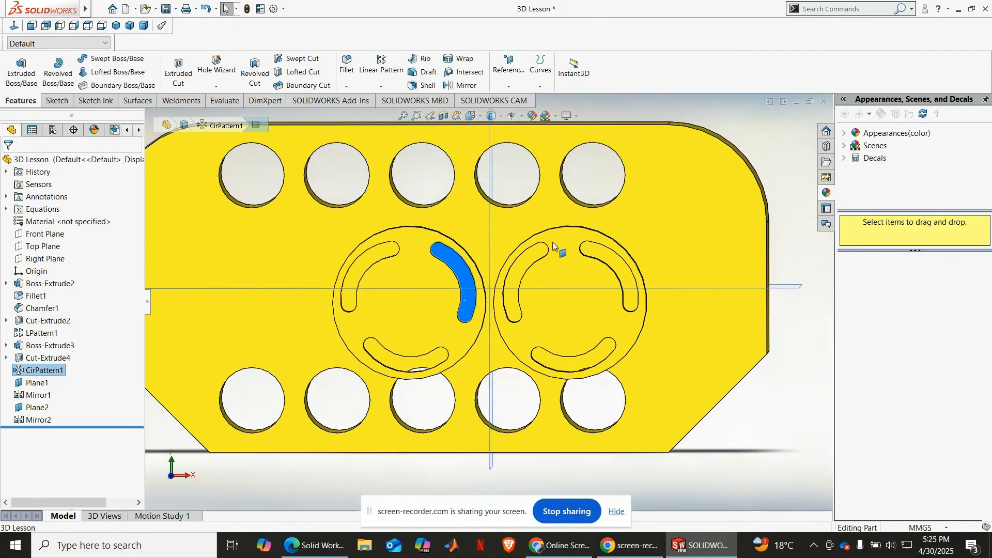
scroll(554, 245, up, 3)
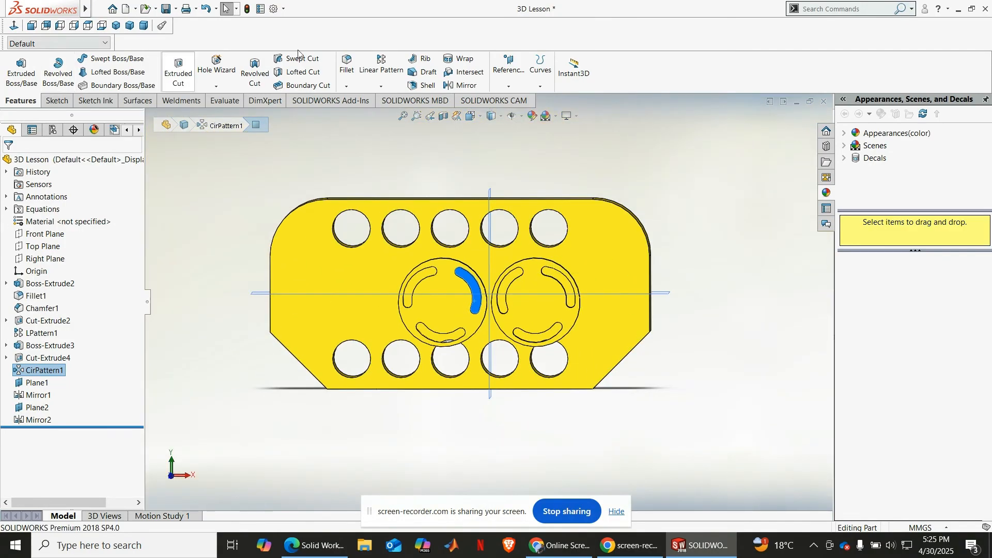
click(666, 181)
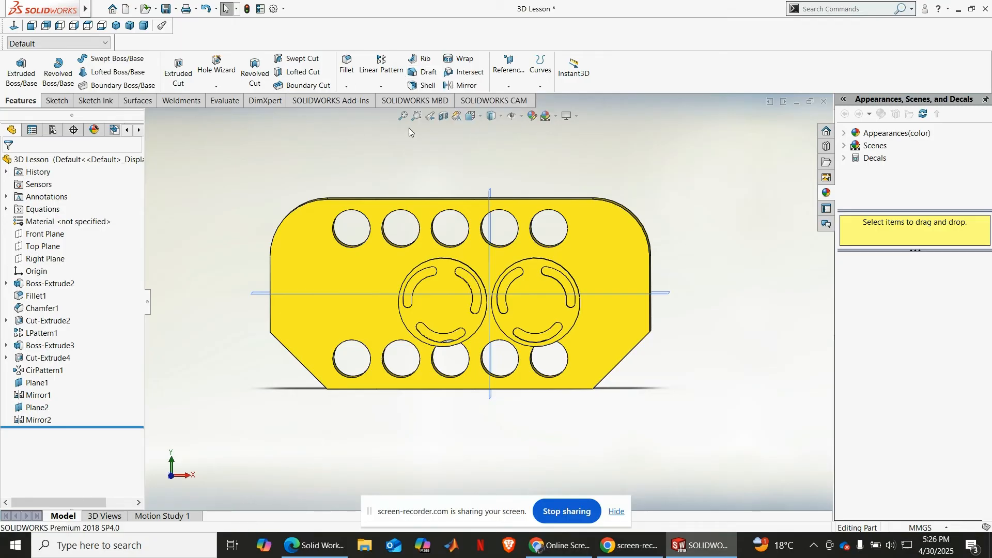
Step: Delete the base plate feature Boss-Extrude2 together with the features that depend on it
click(36, 284)
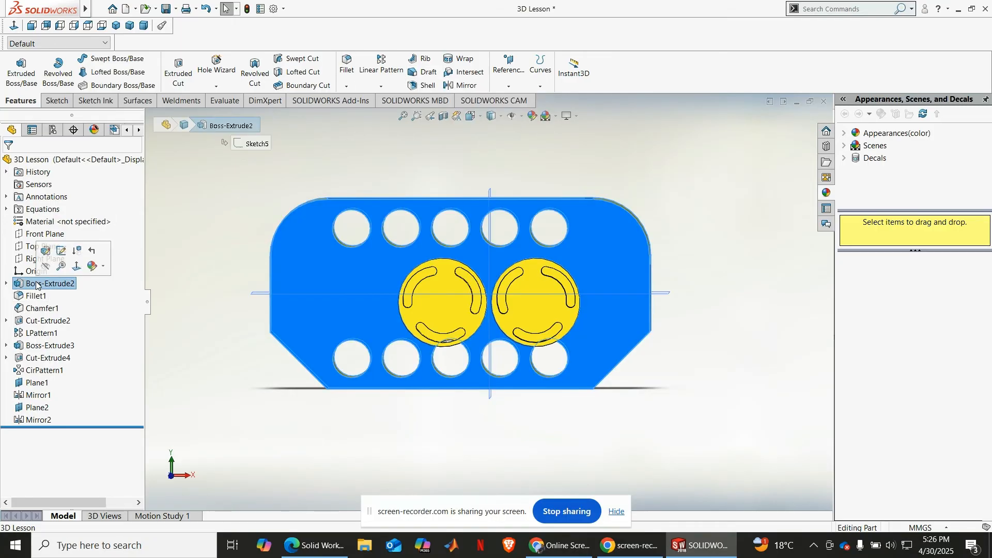
right_click(35, 283)
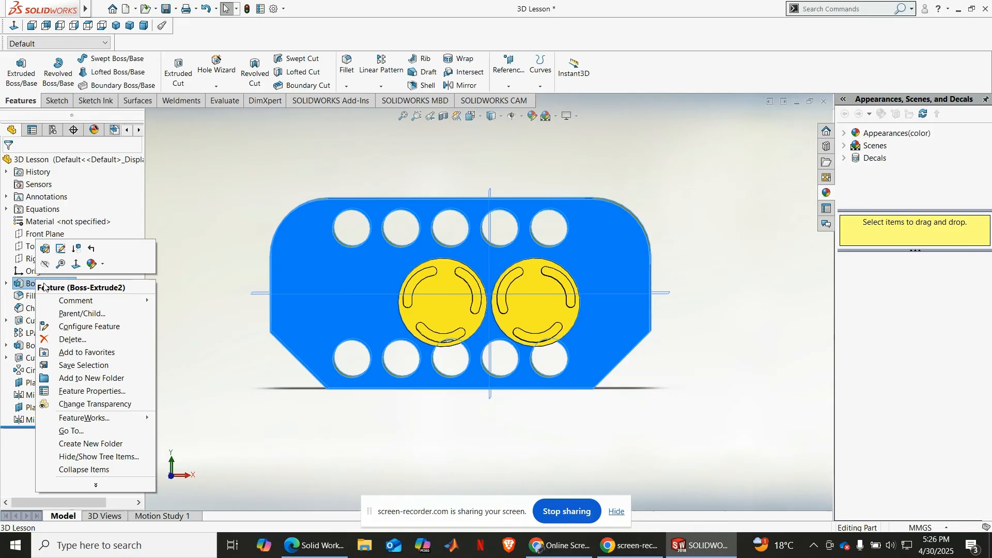
click(80, 341)
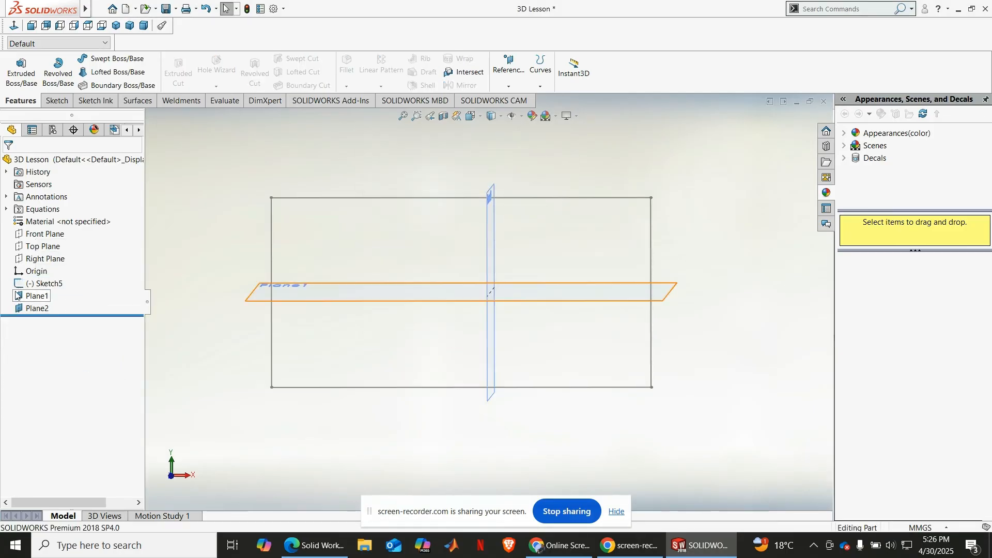
Step: Delete the reference planes Plane1 and Plane2
right_click(23, 299)
click(52, 376)
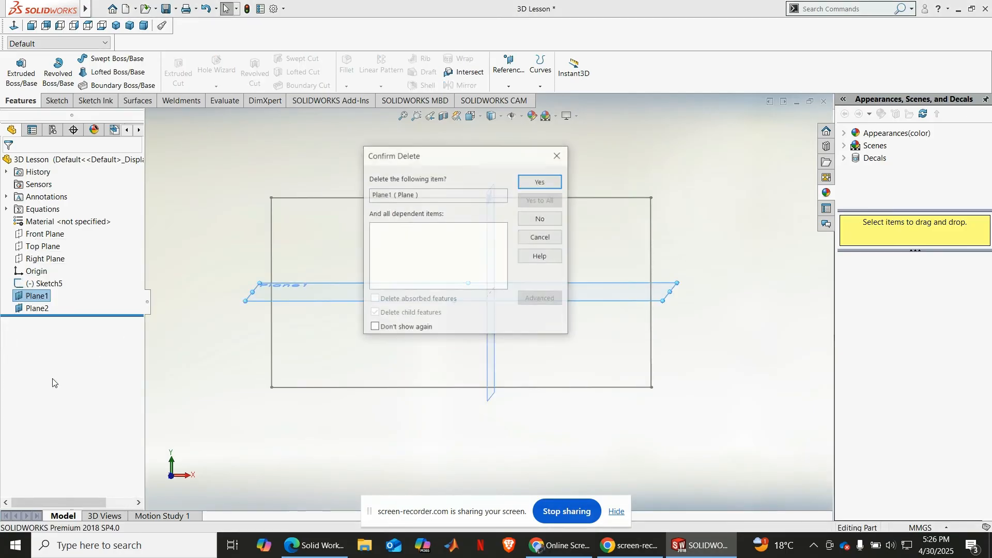
key(Return)
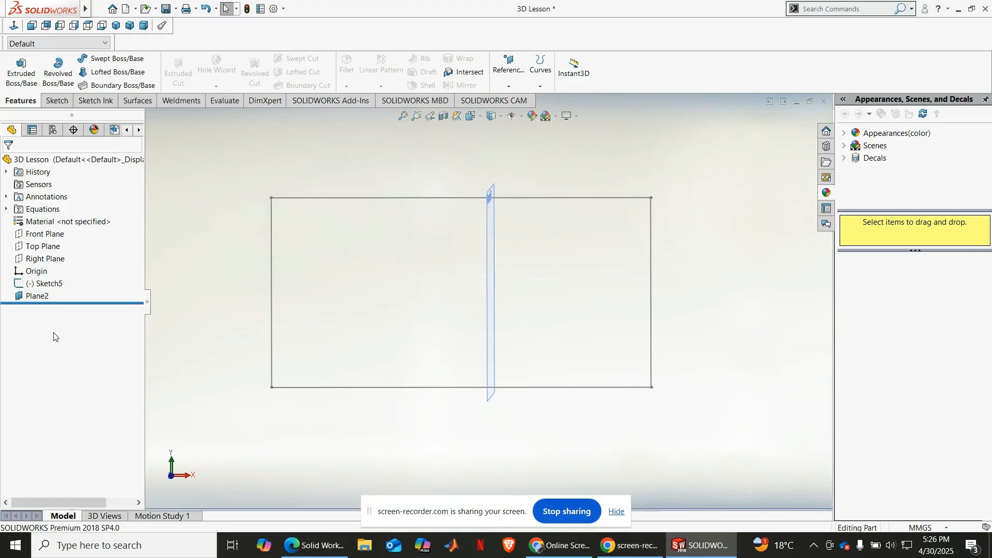
right_click(35, 296)
click(76, 384)
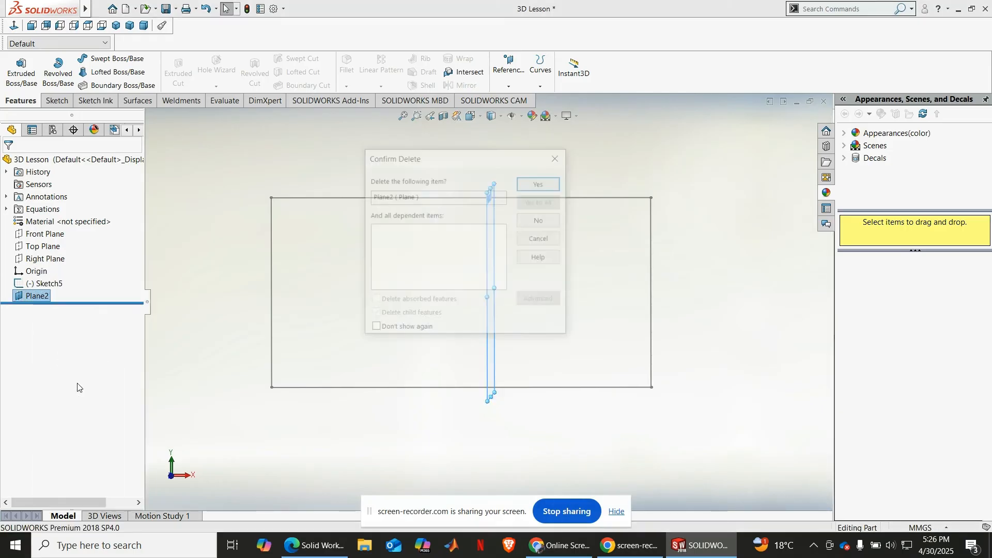
key(Return)
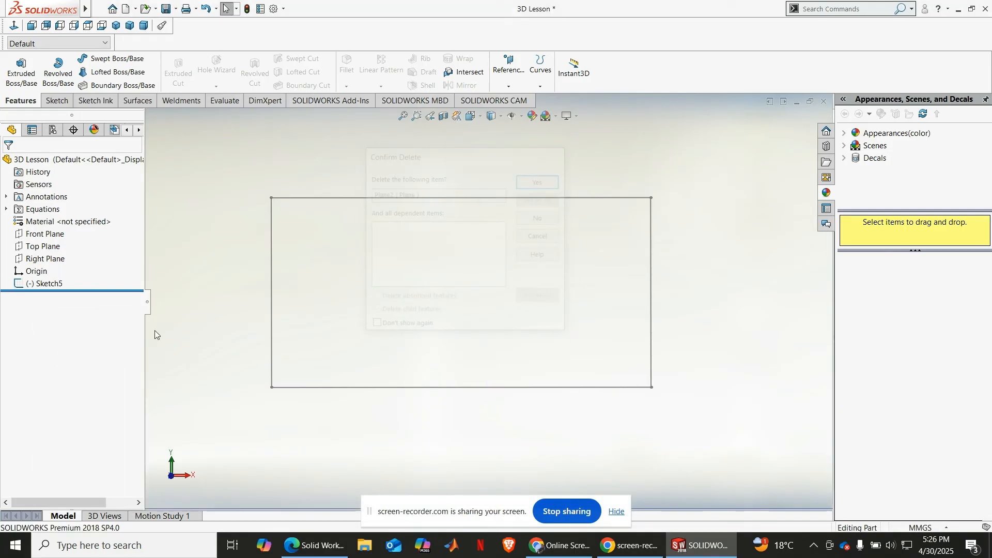
Step: Delete the leftover rectangle sketch Sketch5 from the part
click(21, 283)
right_click(20, 284)
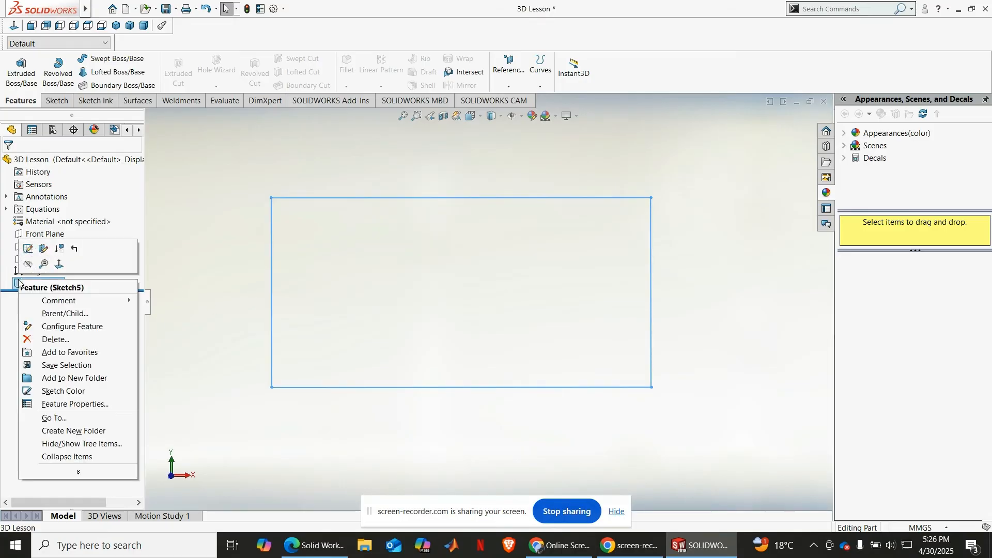
click(56, 339)
key(Return)
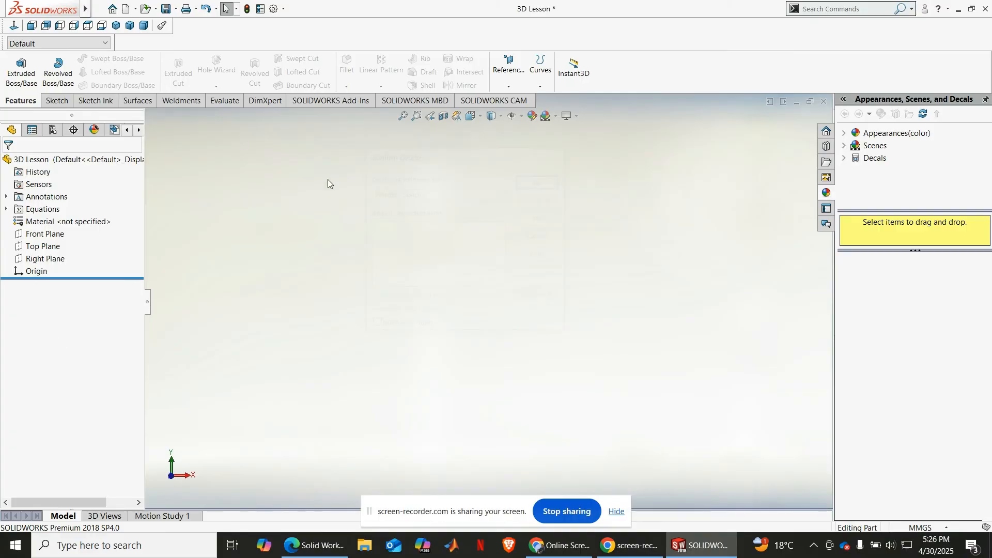
Step: Sketch a corner rectangle about 33 by 36 mm around the origin on the Front Plane
click(35, 235)
click(36, 219)
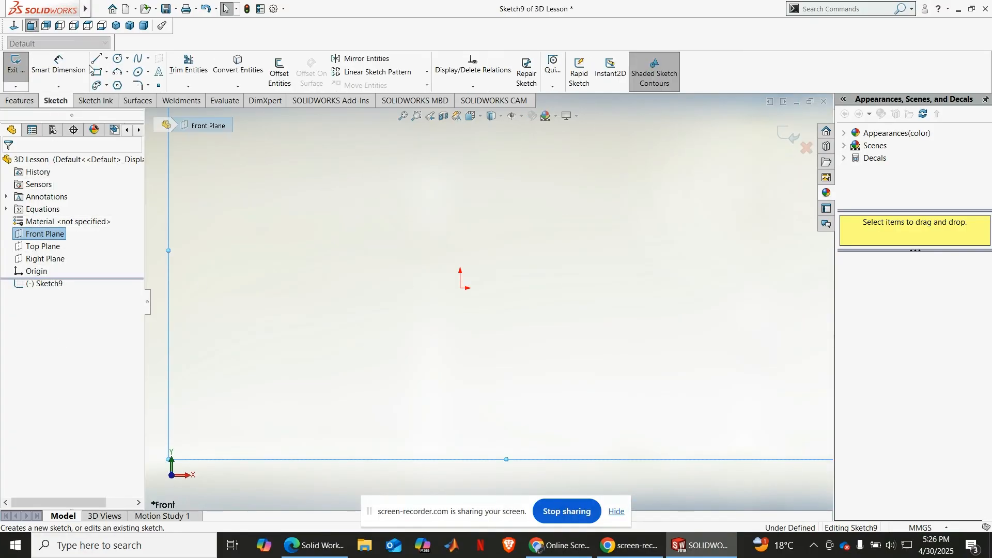
click(96, 73)
click(393, 218)
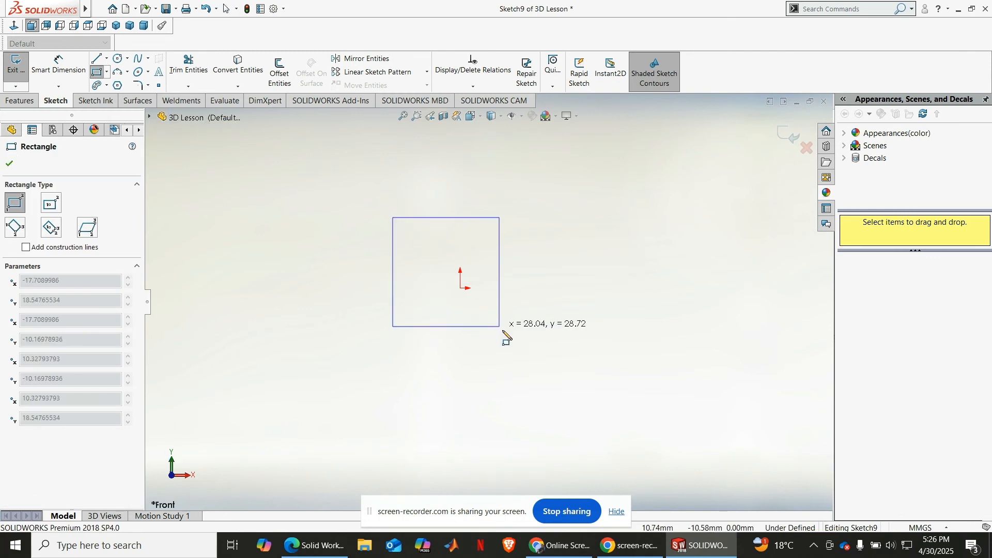
click(520, 353)
Step: Dimension the rectangle's left side and upper edge to 35 mm each
click(58, 67)
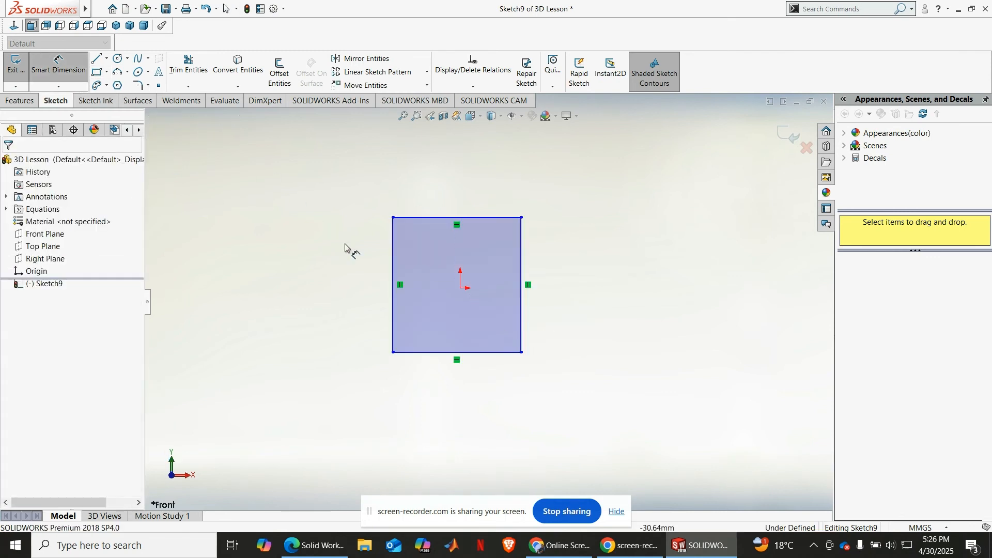
click(391, 260)
click(324, 250)
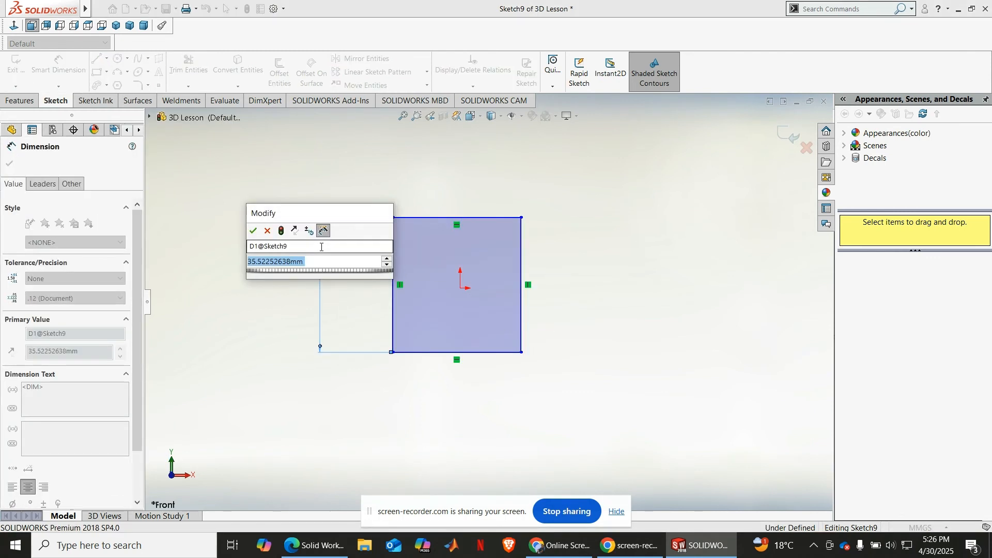
text(35)
key(Return)
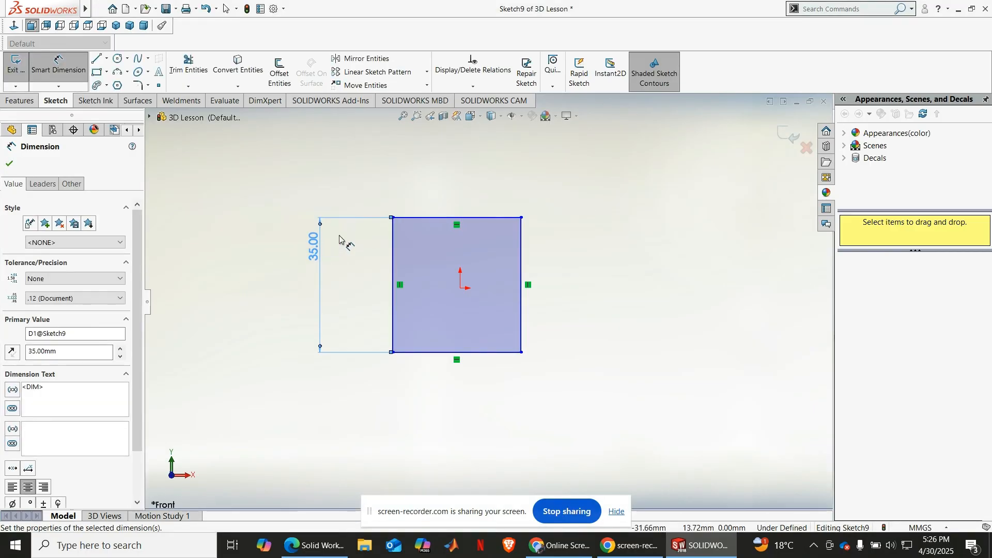
click(437, 217)
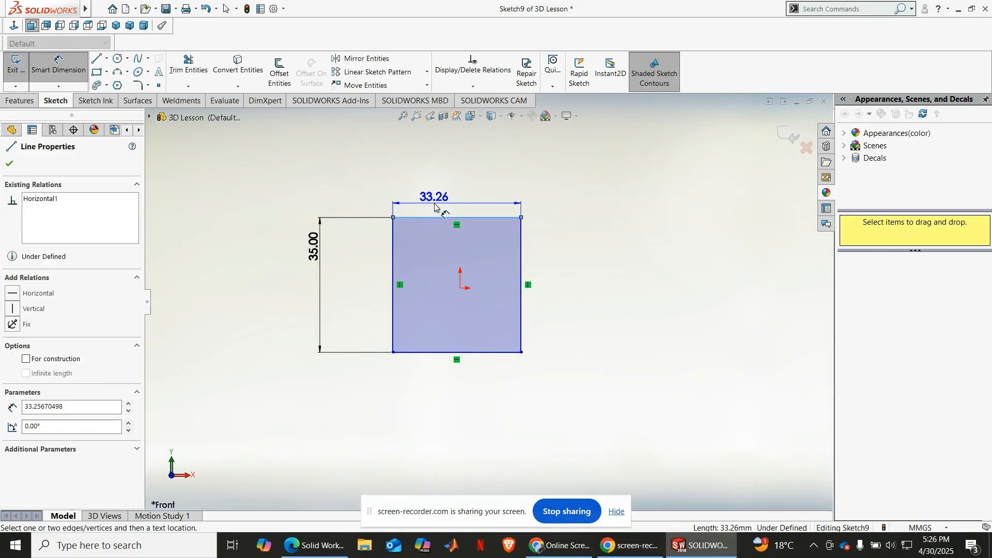
click(435, 204)
text(35)
key(Return)
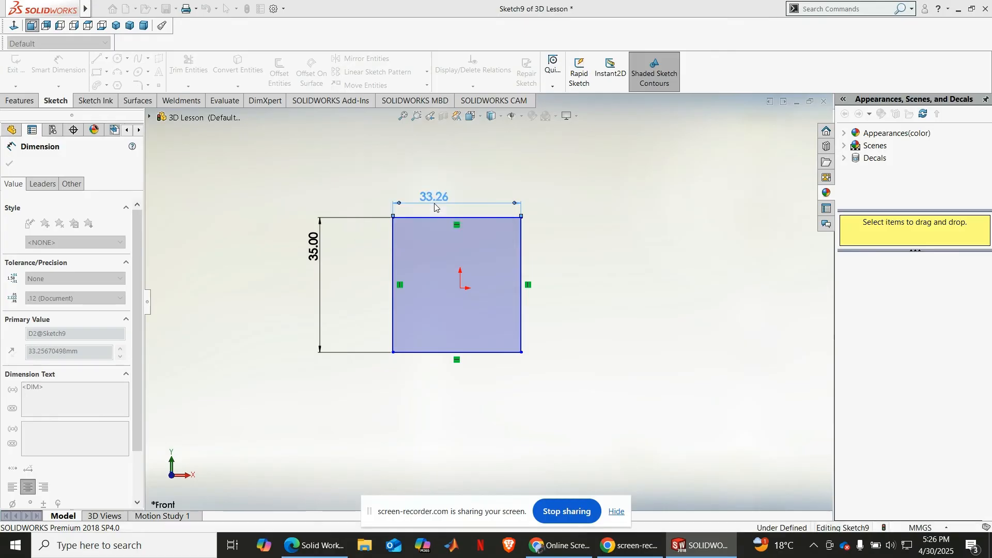
Step: Set up a blind Extruded Boss/Base of the square sketch with a depth of 35 mm
click(19, 101)
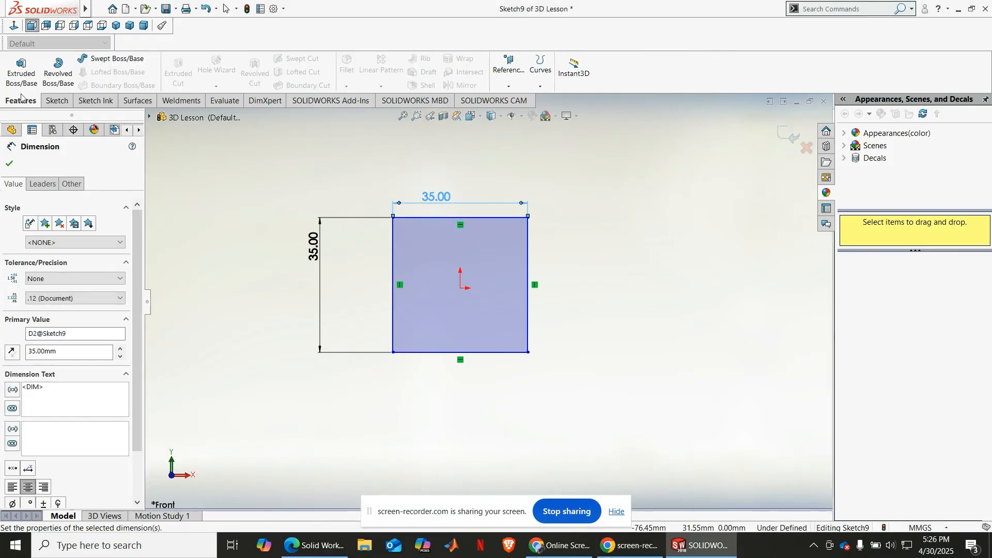
click(21, 70)
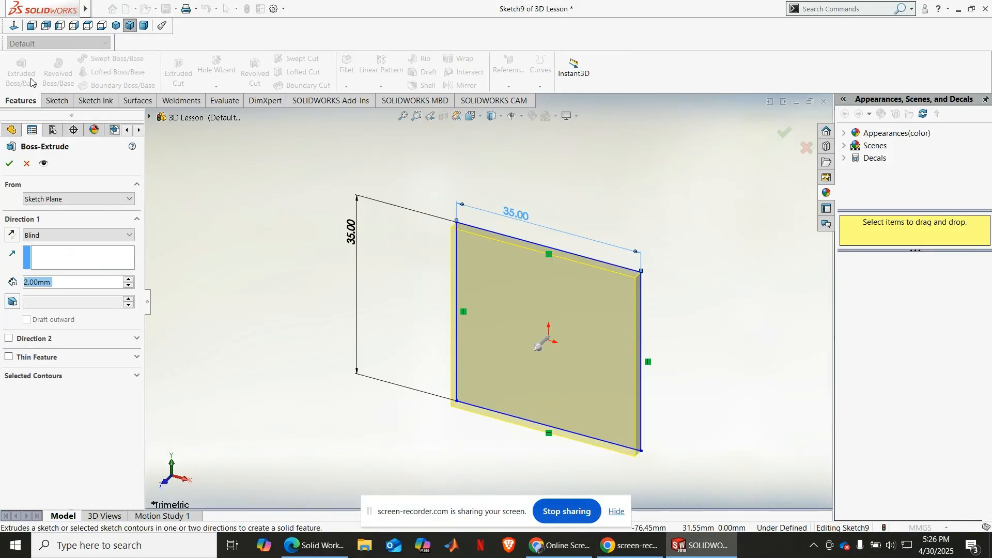
click(78, 282)
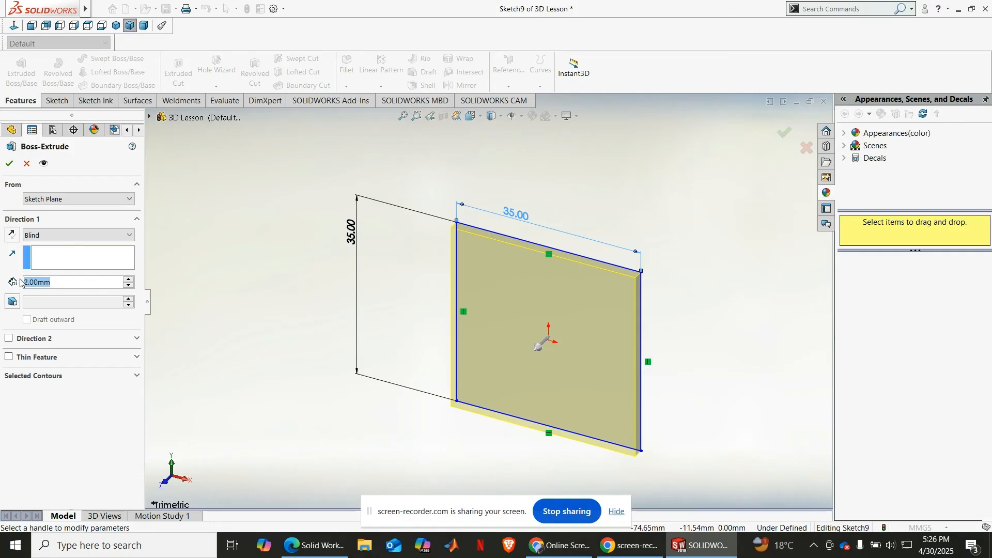
text(35)
key(Return)
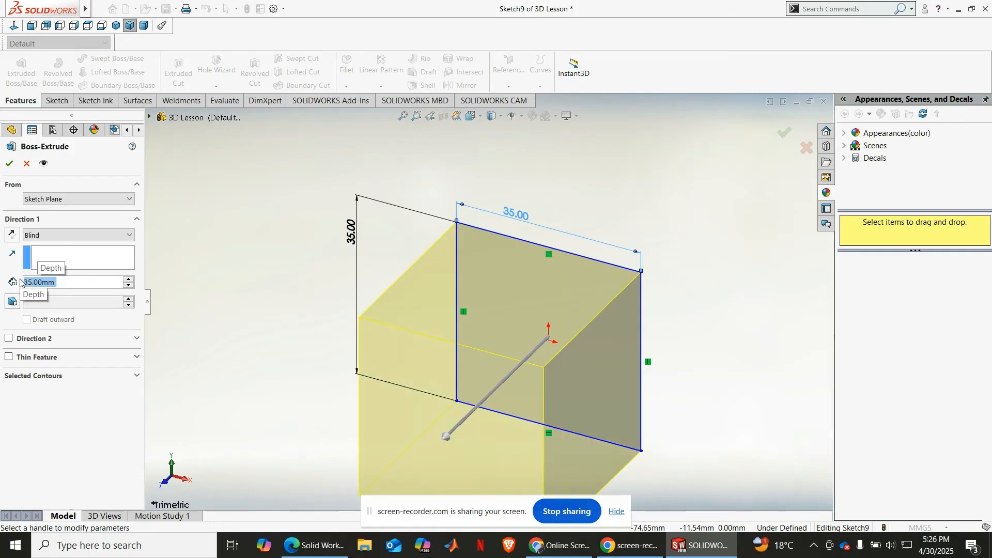
scroll(403, 331, up, 5)
middle_drag(403, 337, 368, 361)
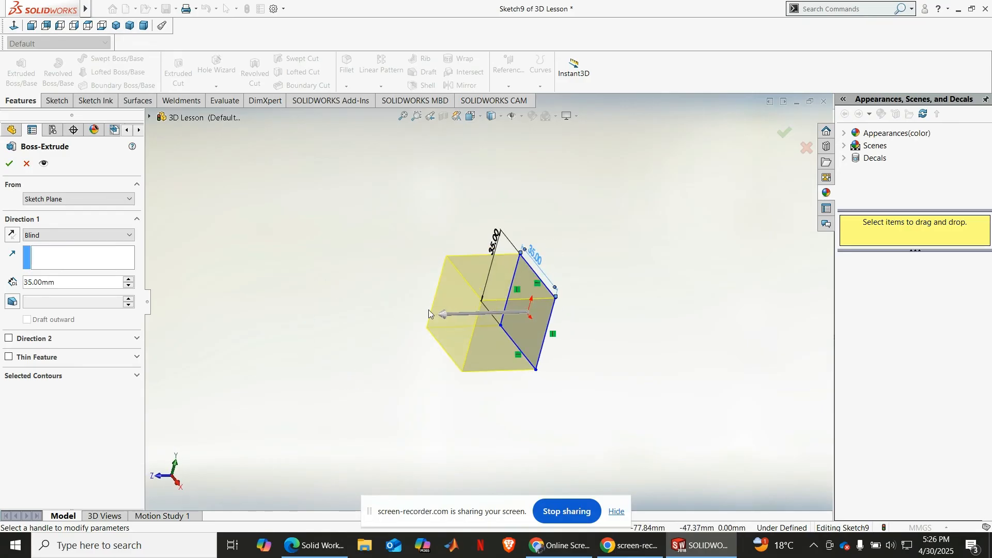
Step: Add a 12-degree inward draft to the 35 mm extrusion and create the tapered block
click(13, 304)
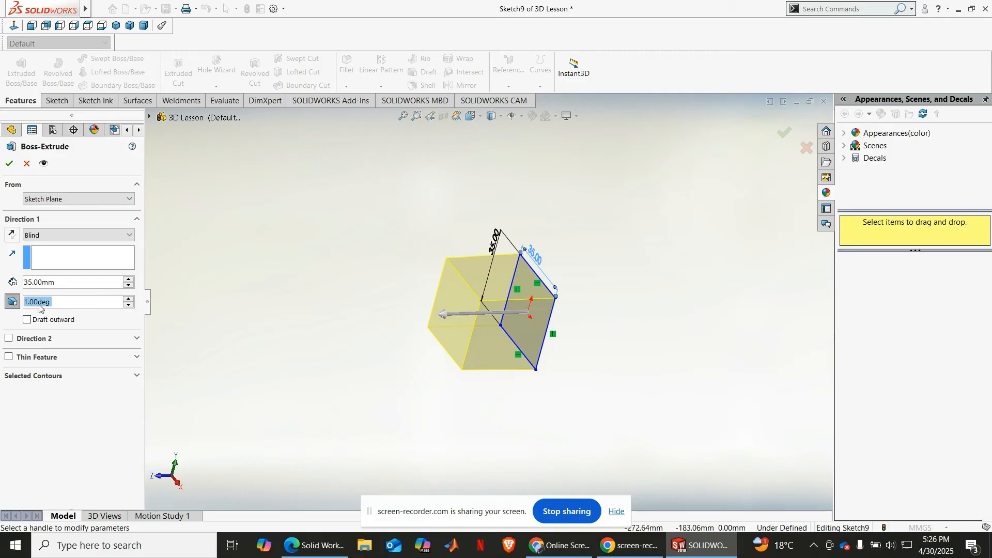
scroll(460, 296, down, 6)
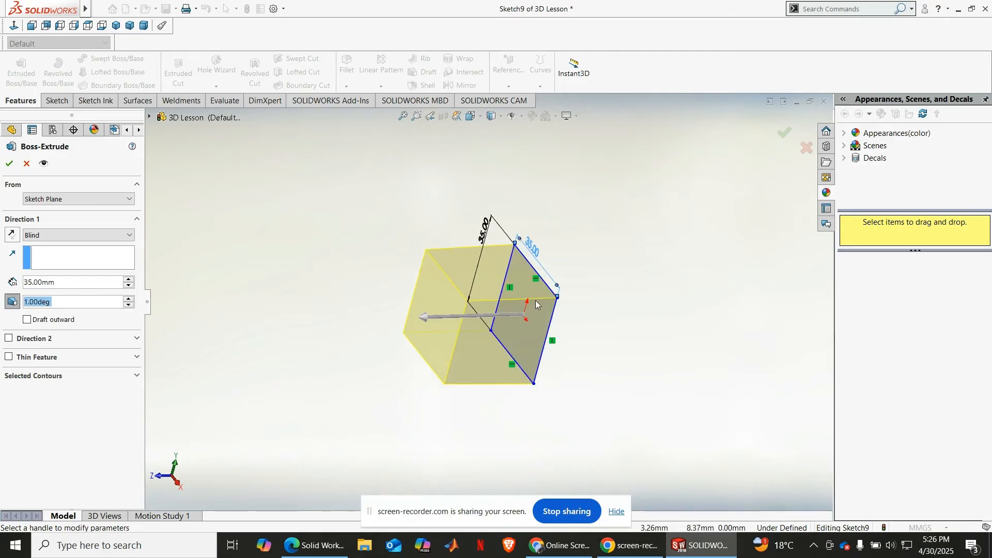
mouse_move(410, 327)
middle_down()
mouse_move(498, 290)
mouse_move(387, 317)
mouse_move(390, 300)
mouse_move(258, 321)
middle_up()
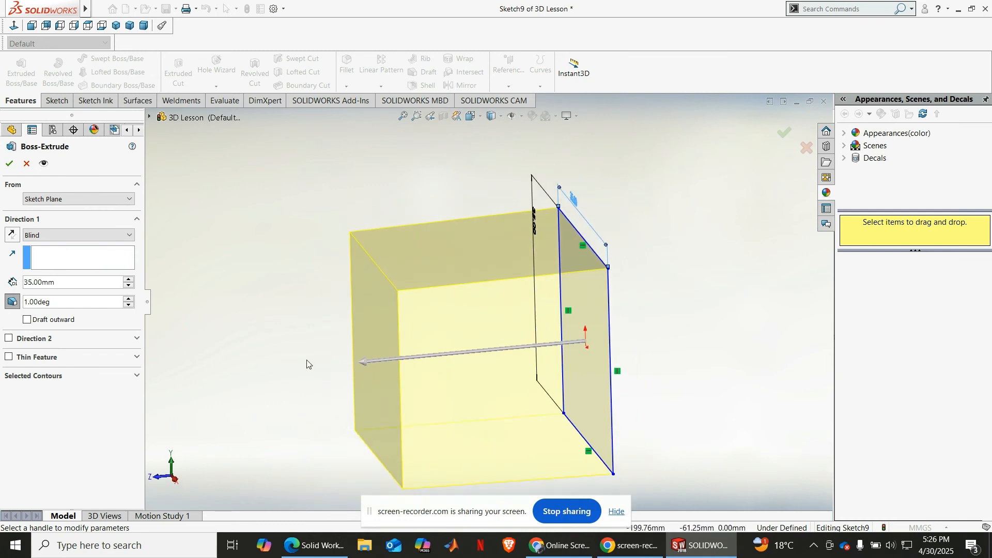
click(128, 300)
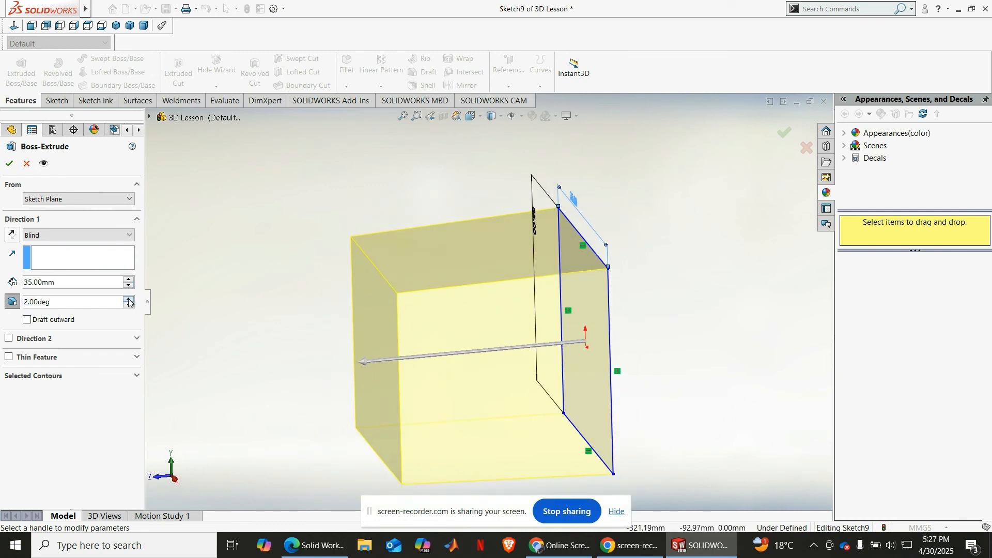
click(129, 300)
click(129, 300)
click(128, 300)
click(129, 299)
click(128, 300)
click(128, 300)
click(128, 299)
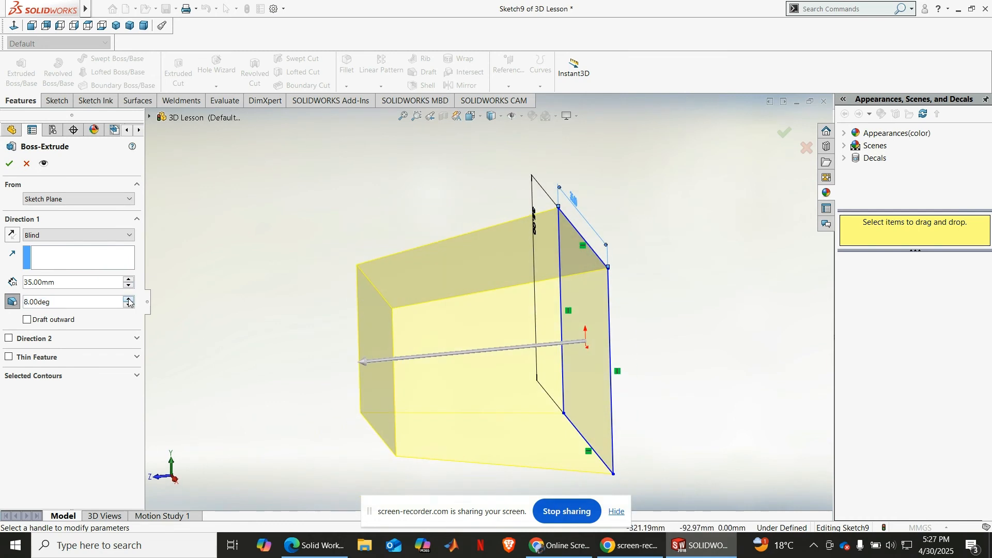
click(128, 299)
click(128, 299)
click(128, 300)
scroll(479, 403, up, 5)
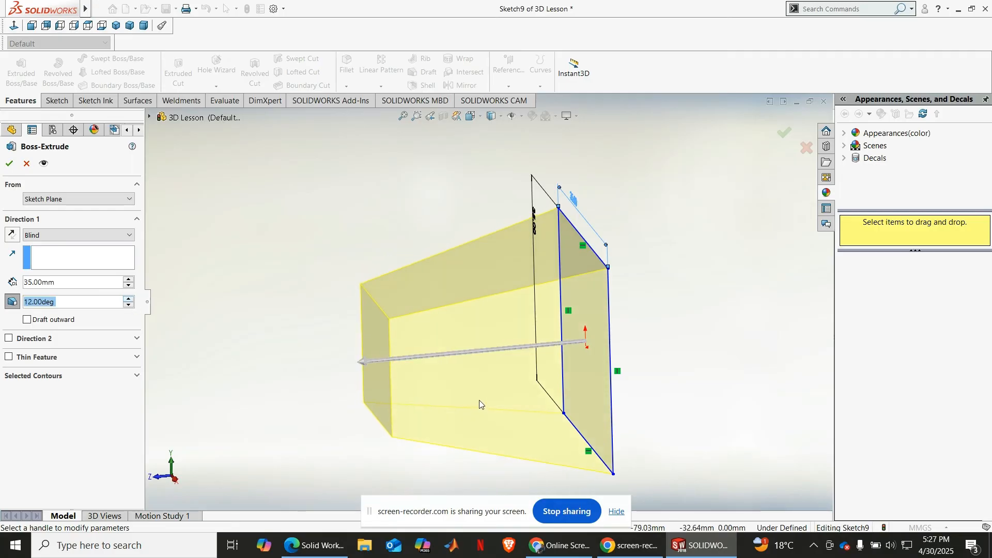
mouse_move(508, 401)
middle_down()
mouse_move(532, 403)
mouse_move(515, 395)
middle_up()
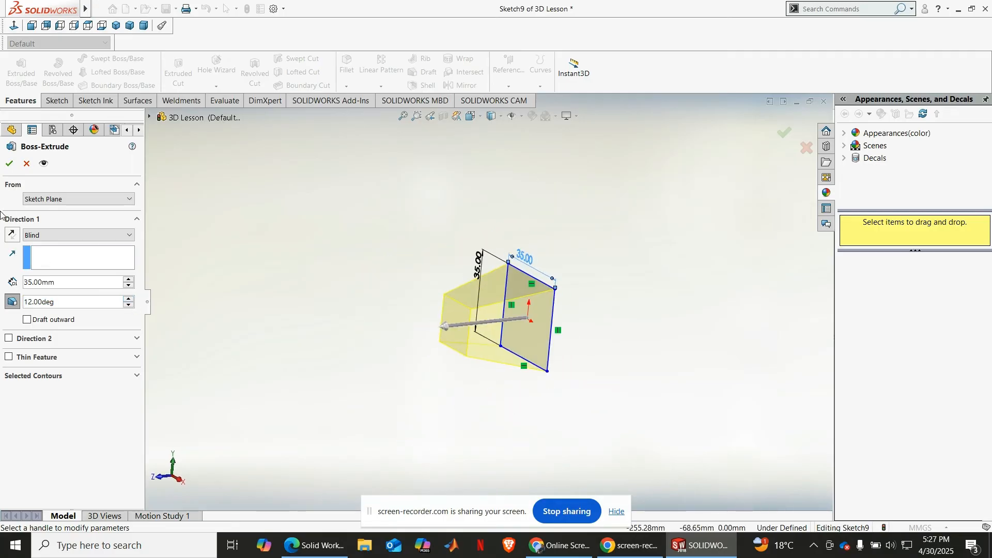
click(9, 164)
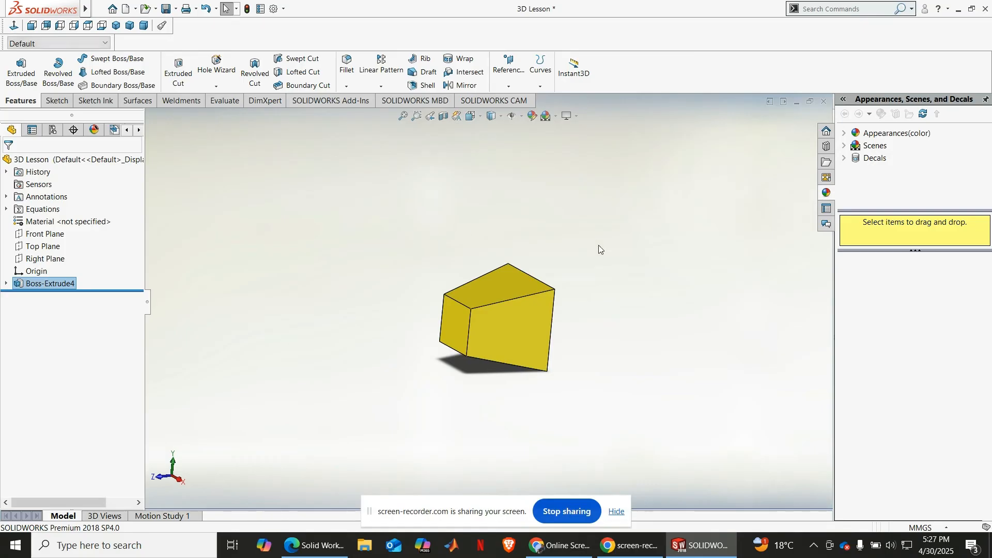
Step: Edit the tapered block's extrusion so that its 12-degree draft runs outward
click(116, 26)
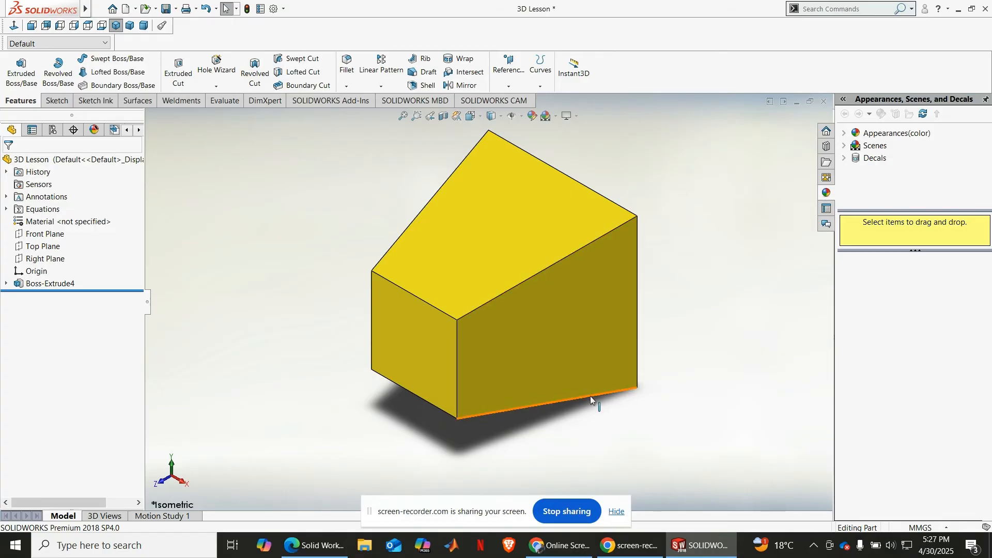
click(33, 283)
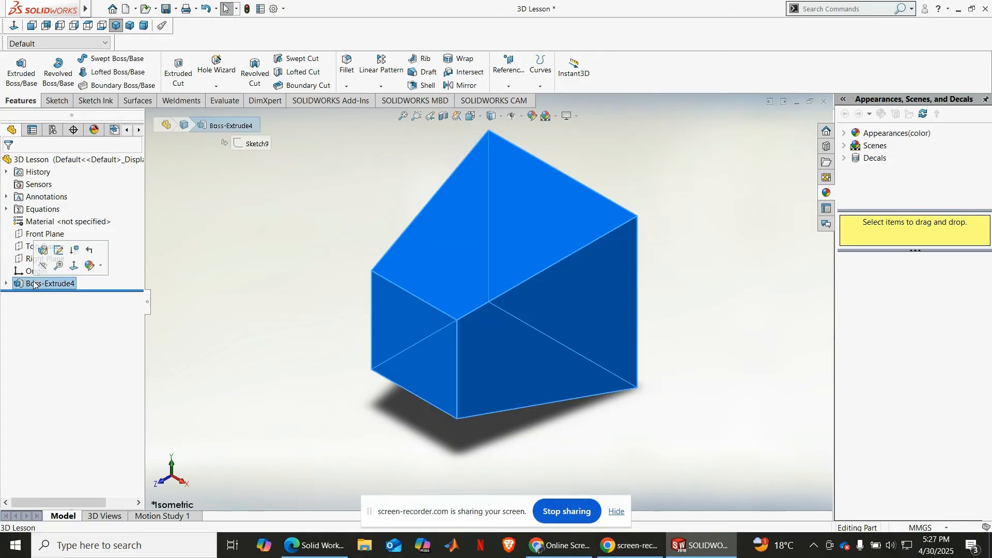
click(54, 252)
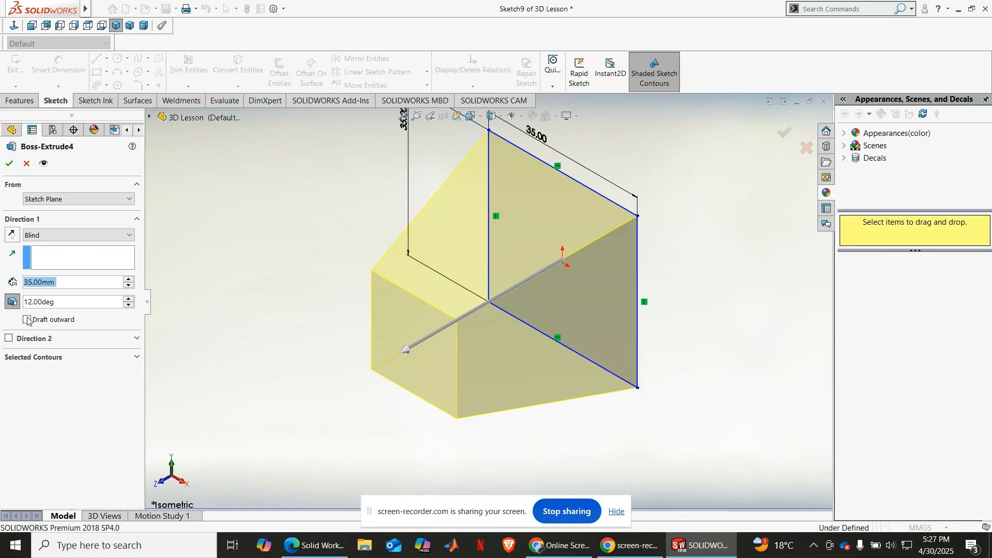
click(28, 320)
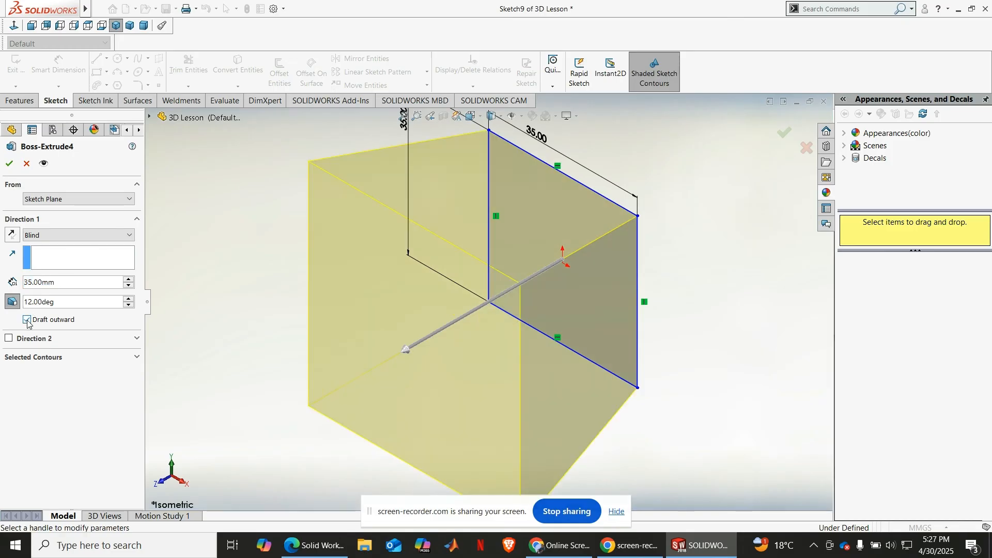
click(27, 320)
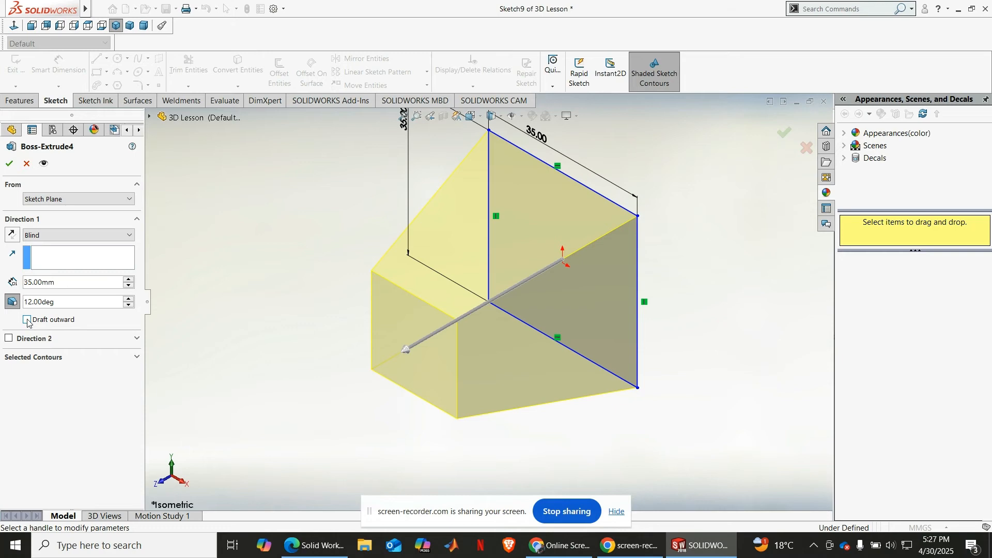
click(27, 320)
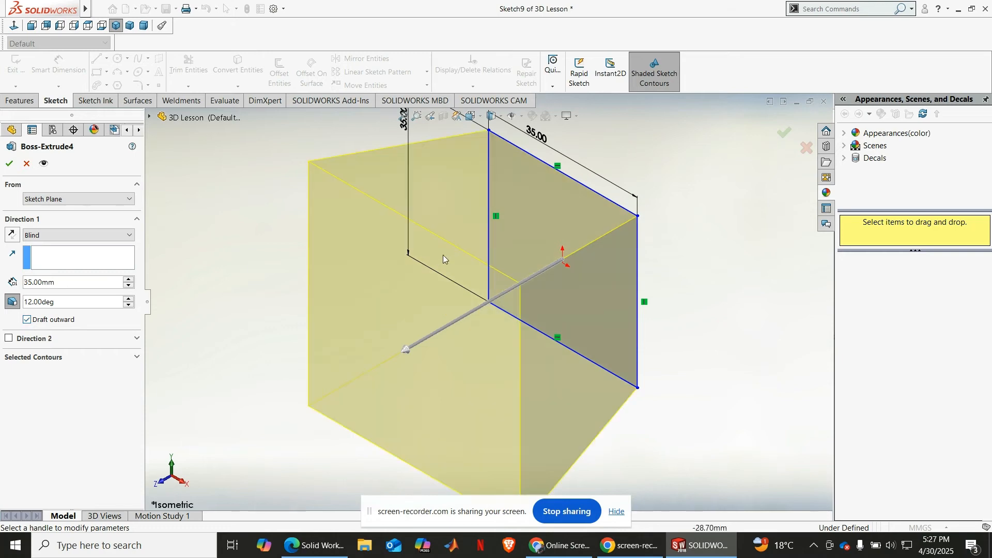
middle_drag(522, 268, 568, 206)
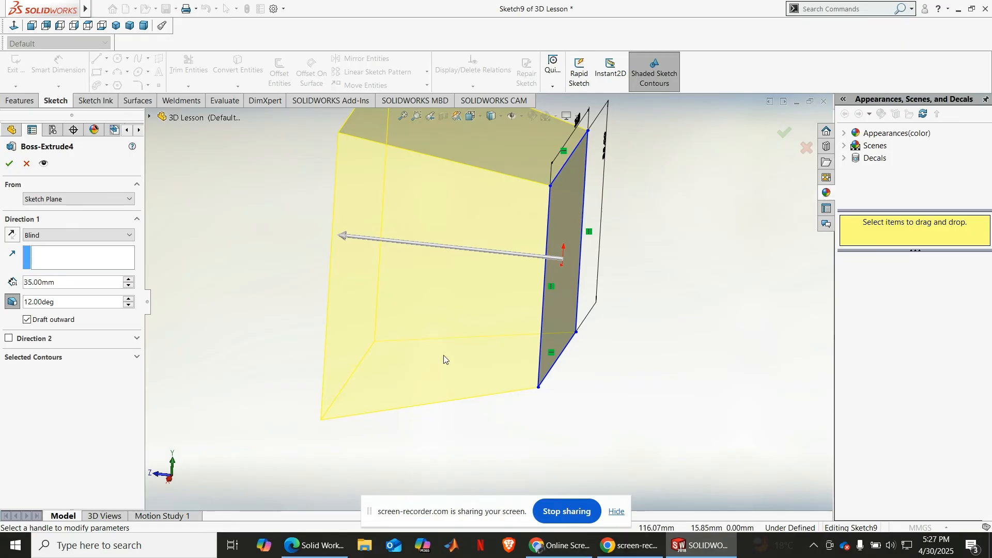
click(8, 163)
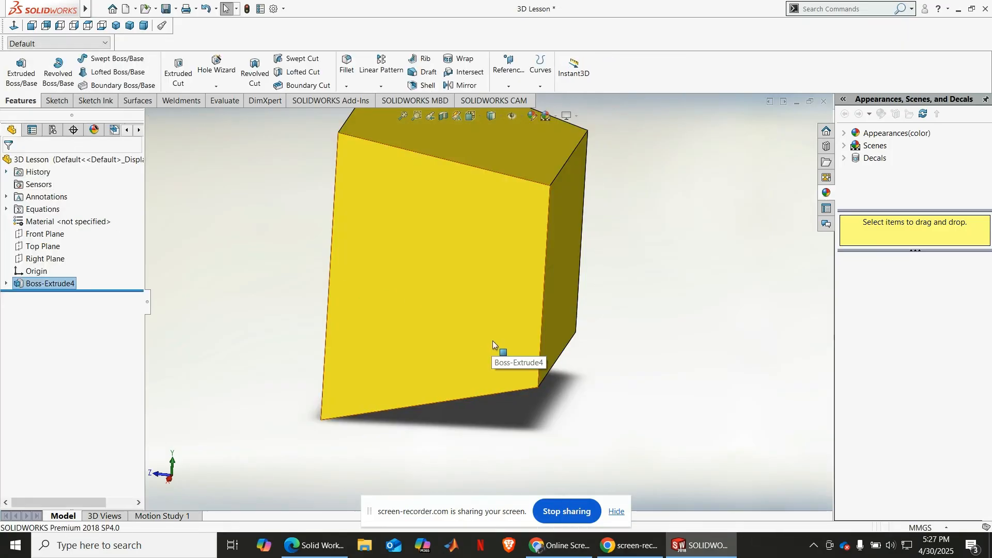
Step: Edit the block's extrusion to reduce its outward draft angle to 1 degree and show the block in isometric view
click(115, 25)
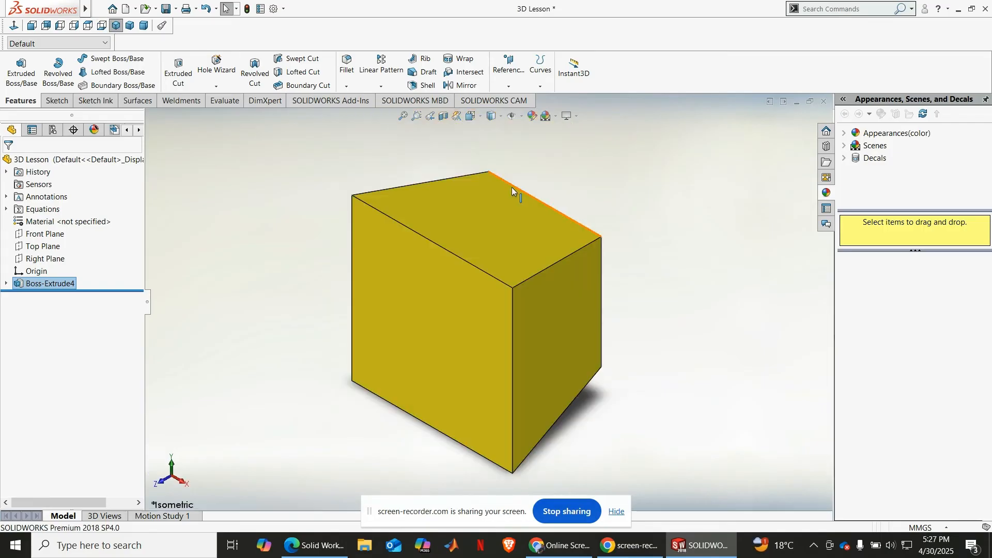
middle_drag(702, 329, 654, 362)
click(206, 277)
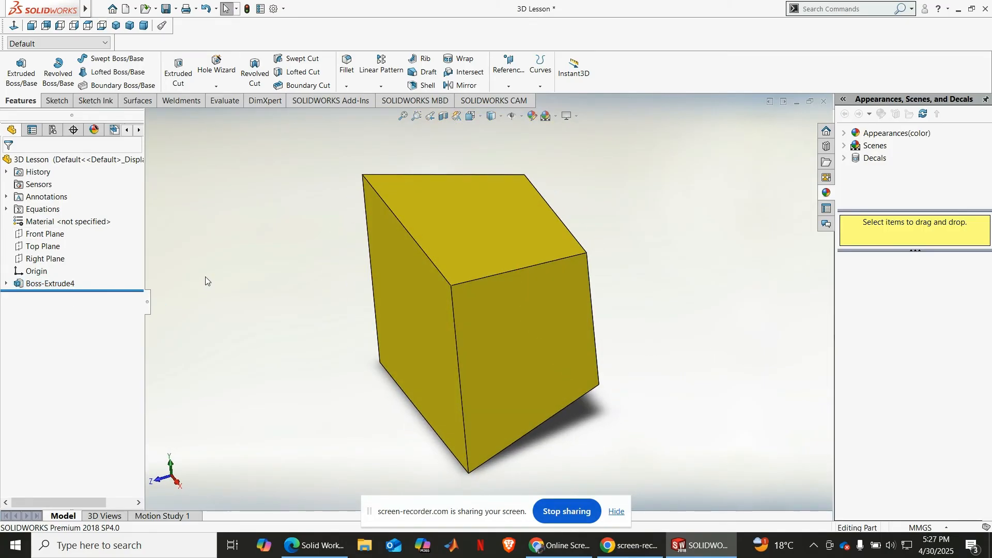
click(50, 283)
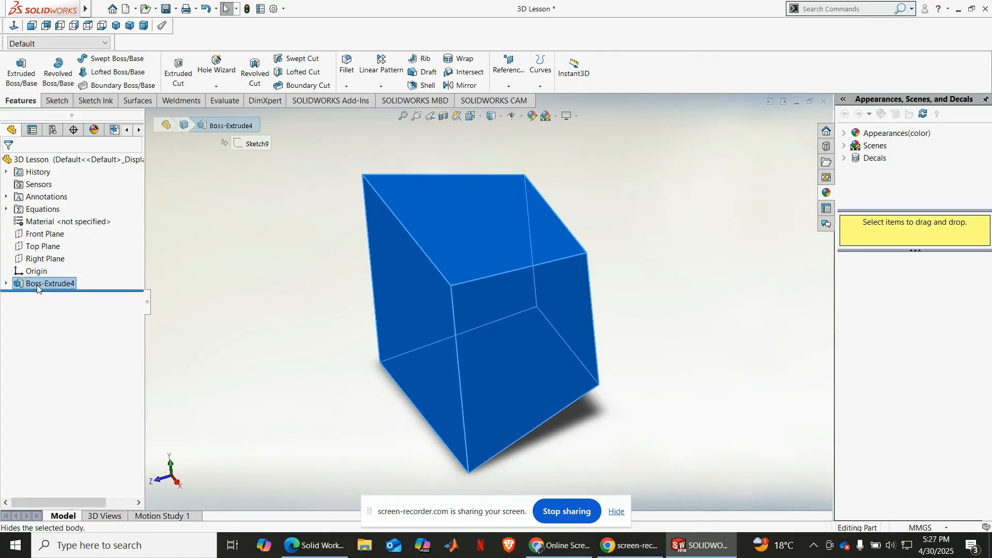
click(38, 286)
click(43, 255)
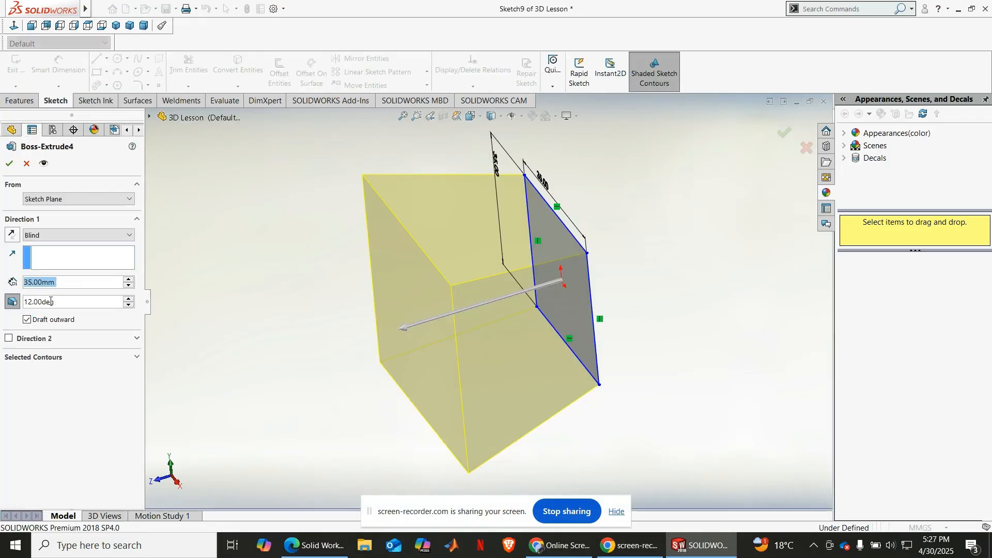
click(128, 306)
click(128, 305)
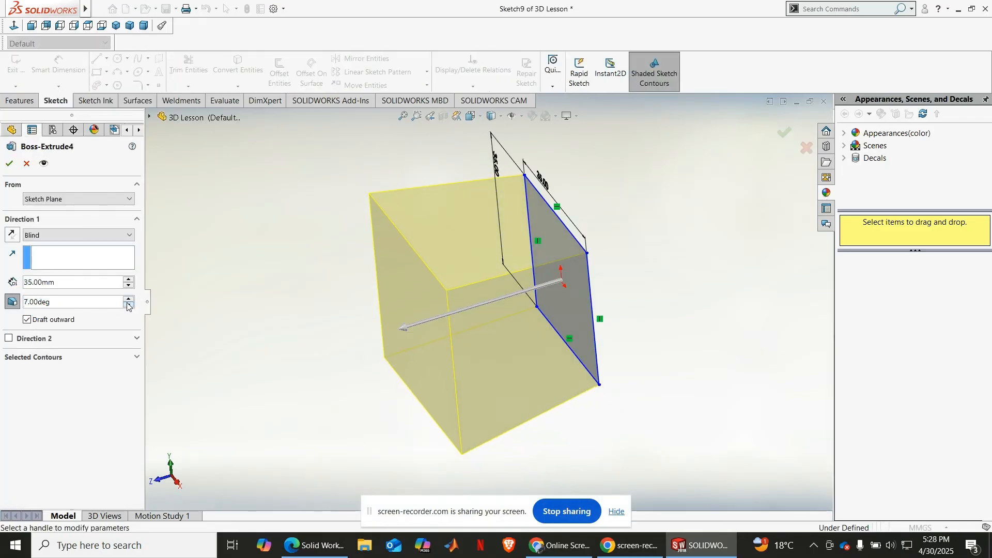
click(128, 306)
click(127, 305)
click(128, 306)
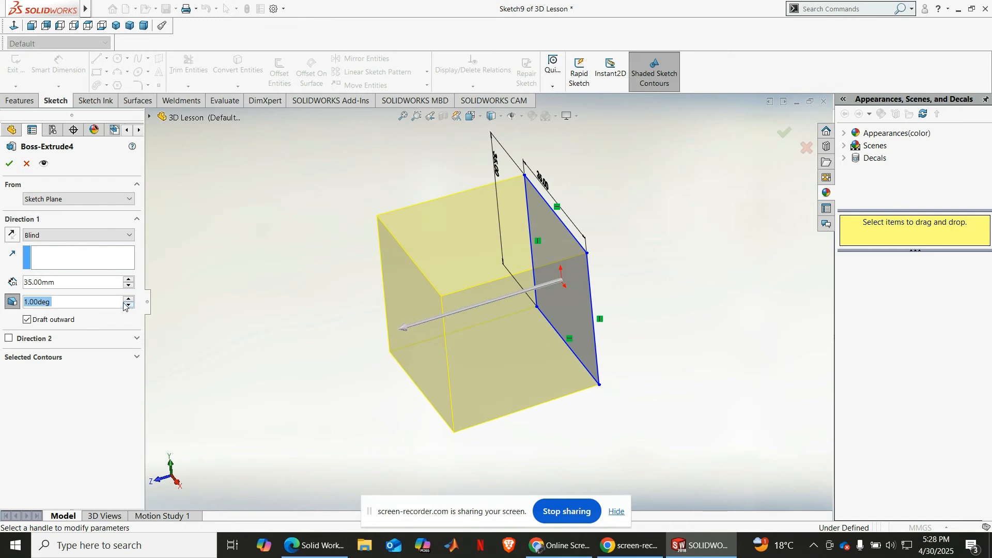
click(8, 164)
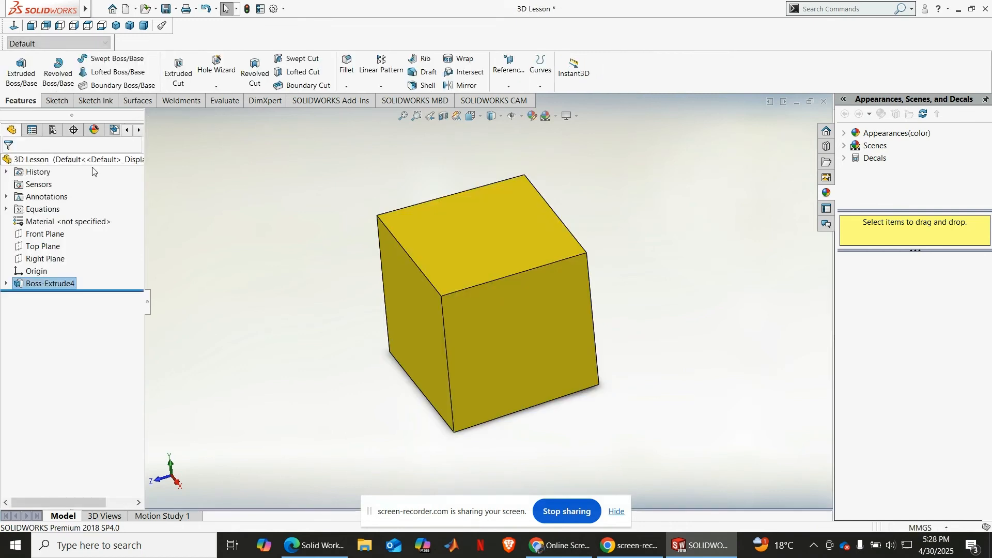
click(116, 25)
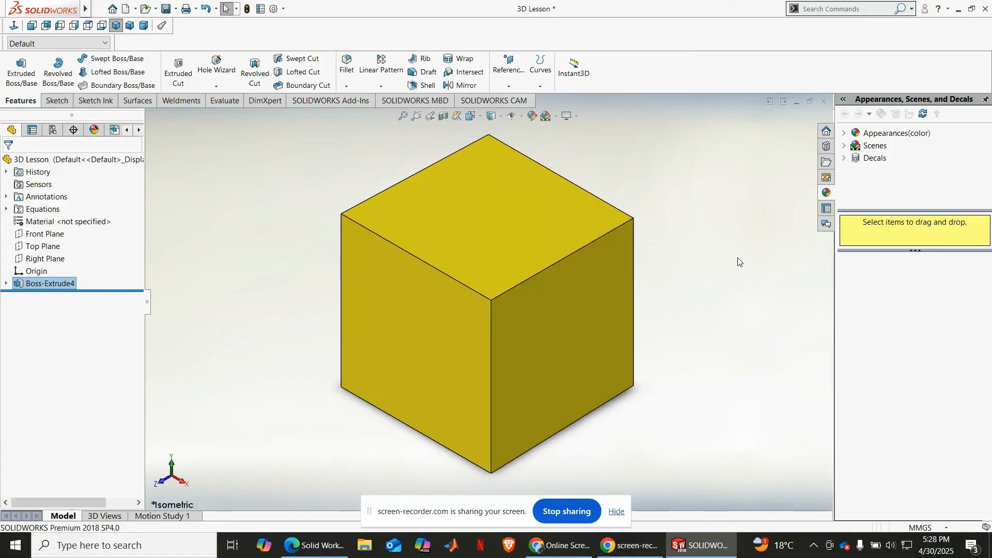
Step: Set up a DraftXpert draft with the block's back face as neutral plane and its top, front and bottom faces as faces to draft
click(422, 72)
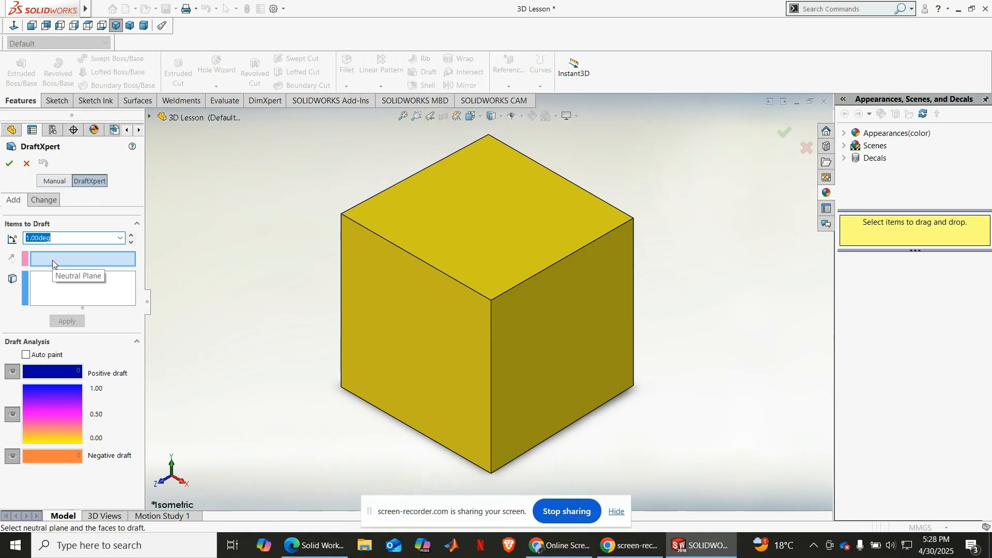
middle_drag(674, 273, 571, 291)
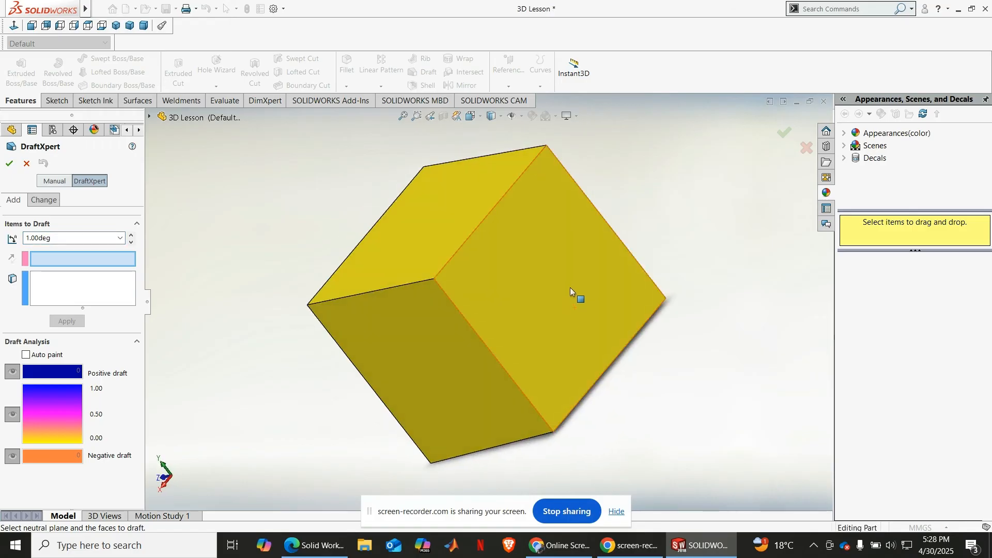
click(569, 287)
middle_drag(304, 356, 357, 331)
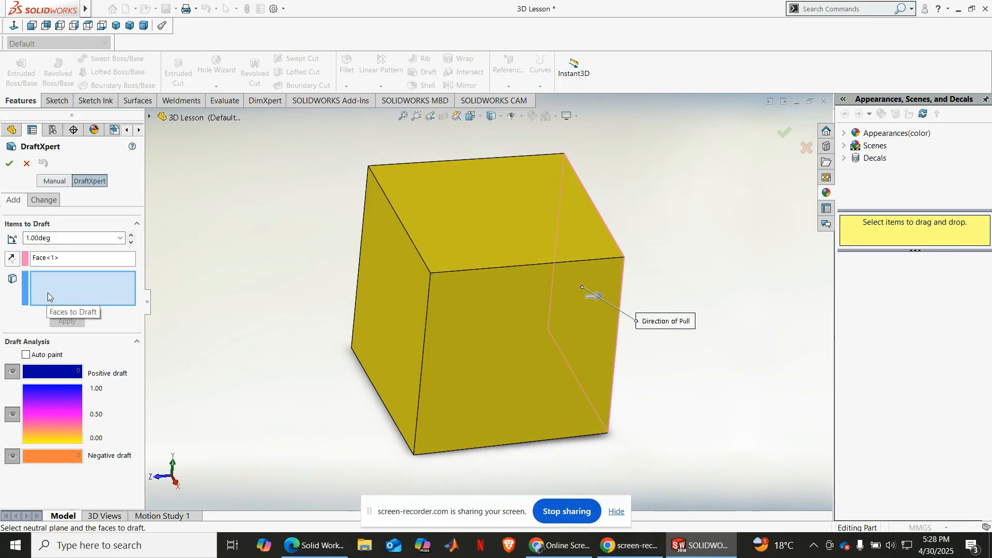
click(429, 207)
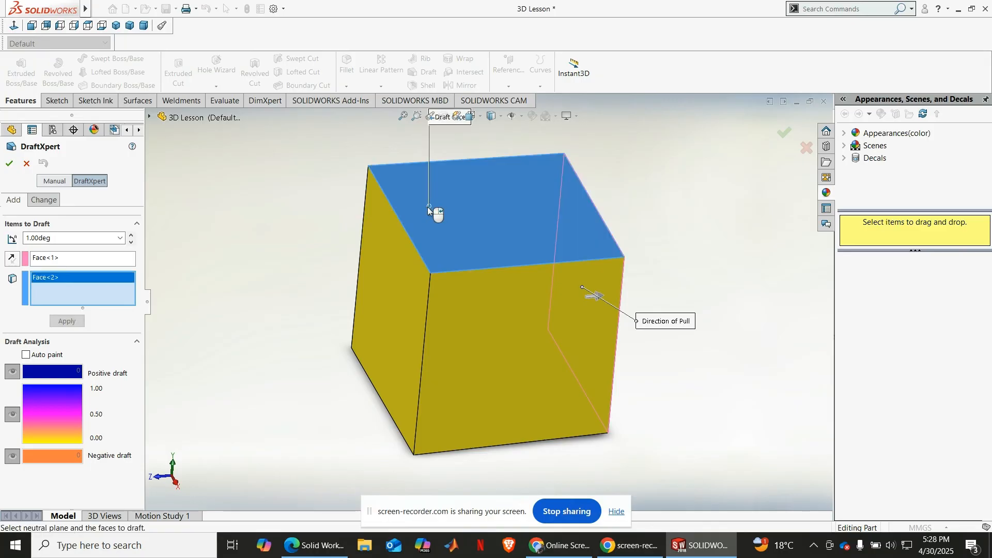
click(374, 292)
middle_drag(342, 369, 433, 361)
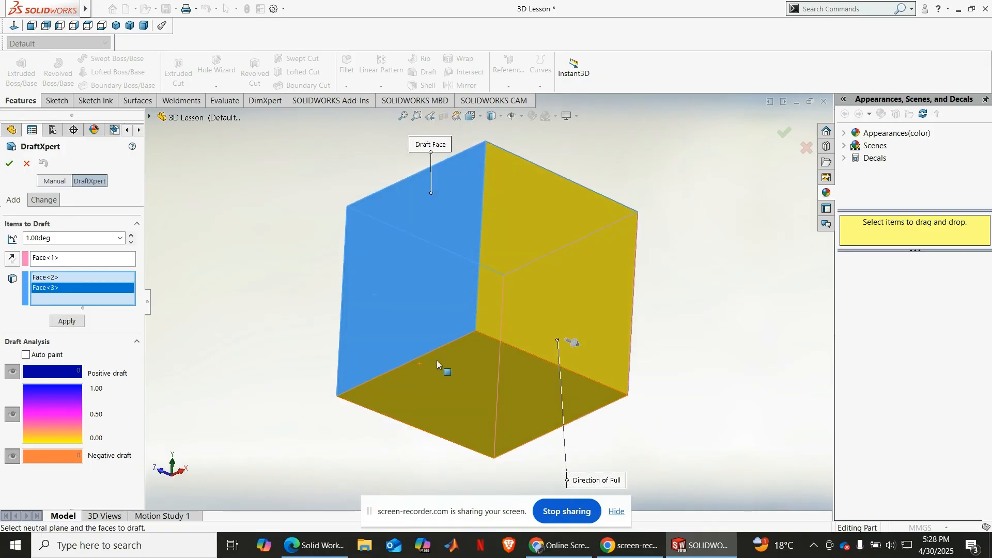
click(428, 361)
middle_drag(292, 307, 279, 356)
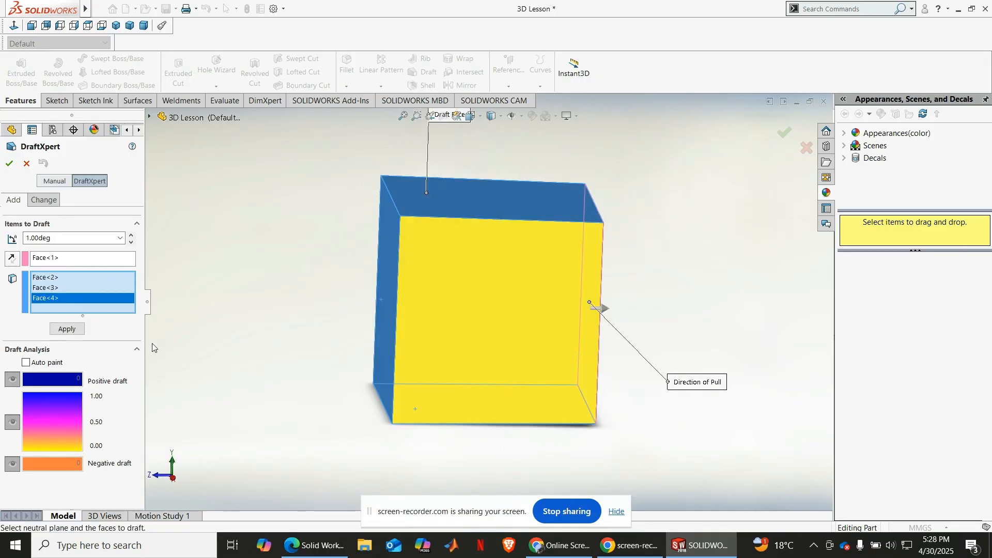
Step: Try to draft the three selected faces at an angle of 4 degrees
click(132, 235)
click(132, 235)
click(132, 235)
click(9, 163)
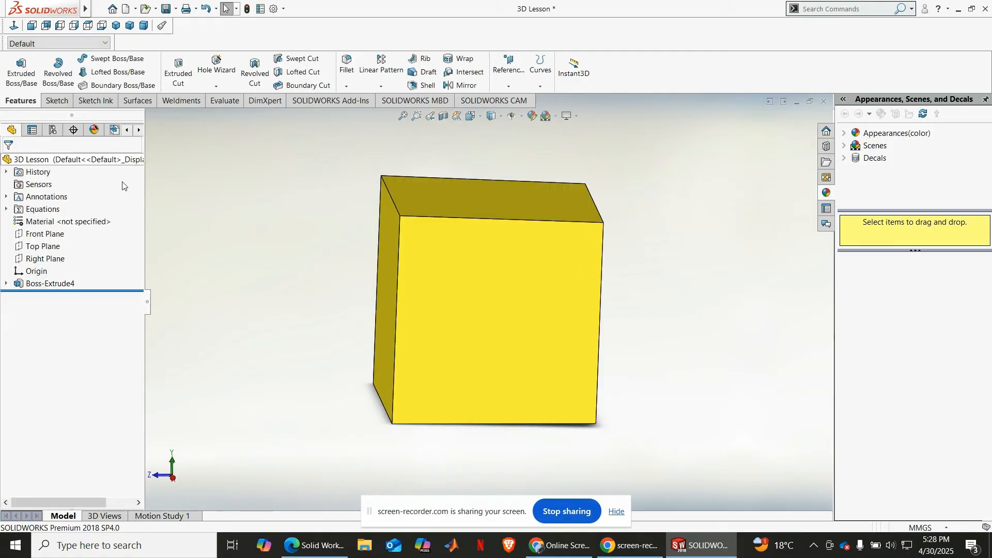
Step: Inspect the block's faces for draft from different angles and return to the isometric view
click(403, 116)
scroll(528, 309, up, 2)
middle_drag(529, 310, 528, 314)
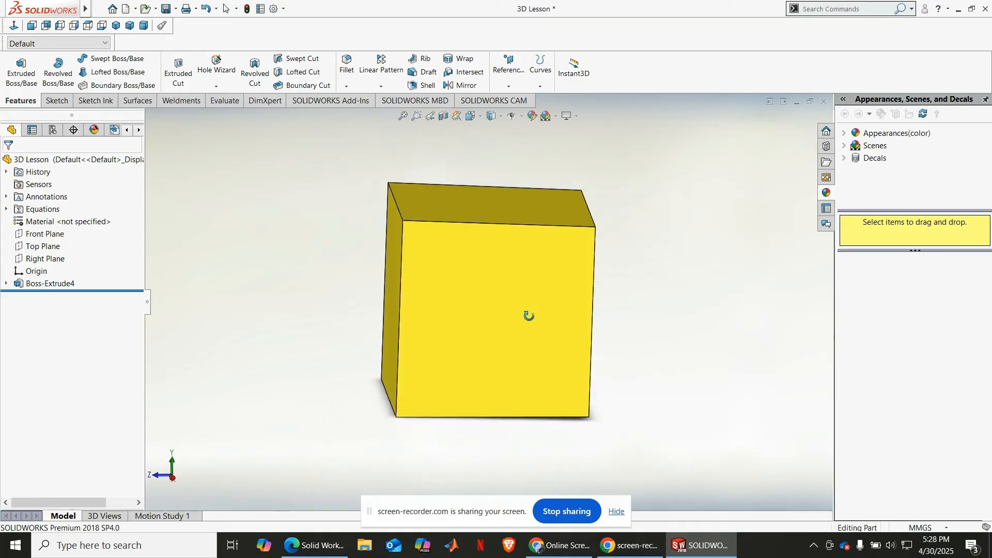
scroll(528, 315, up, 1)
middle_drag(651, 253, 646, 274)
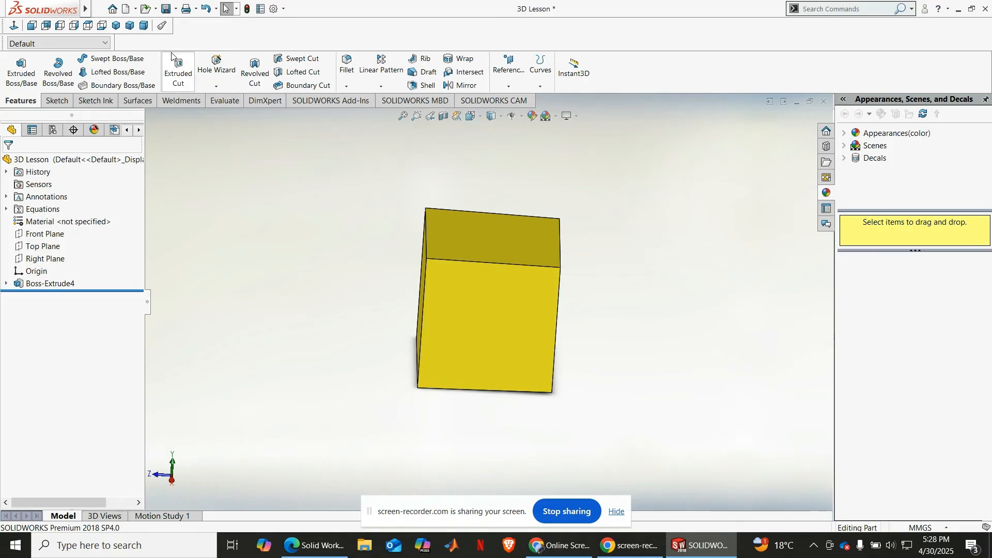
click(116, 26)
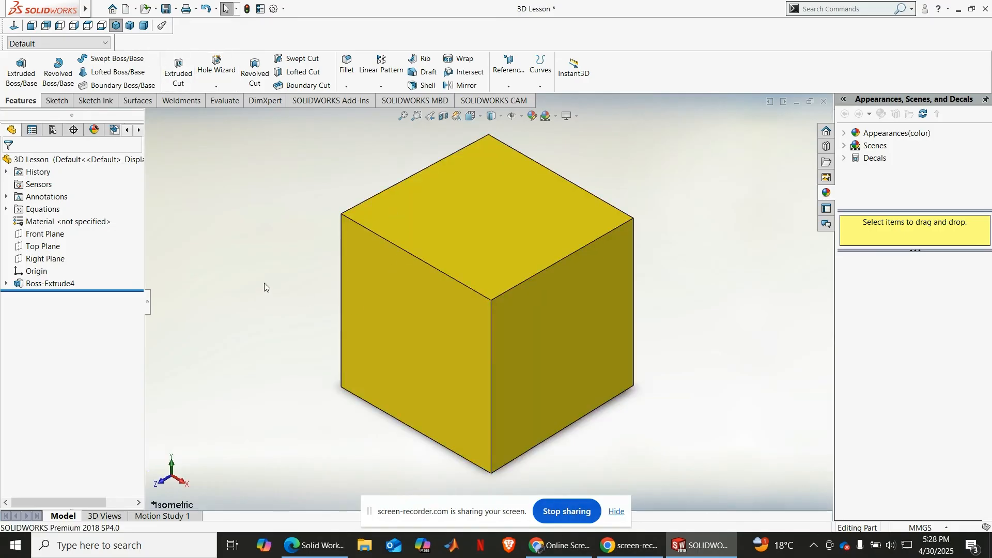
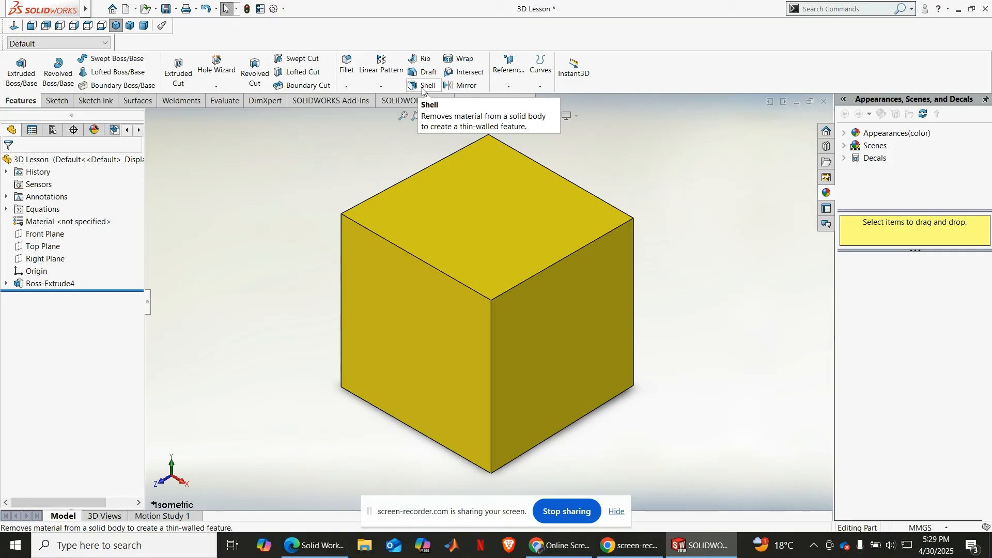
Step: Set up a shell that removes the block's top face, with a wall thickness of 2 mm
click(423, 87)
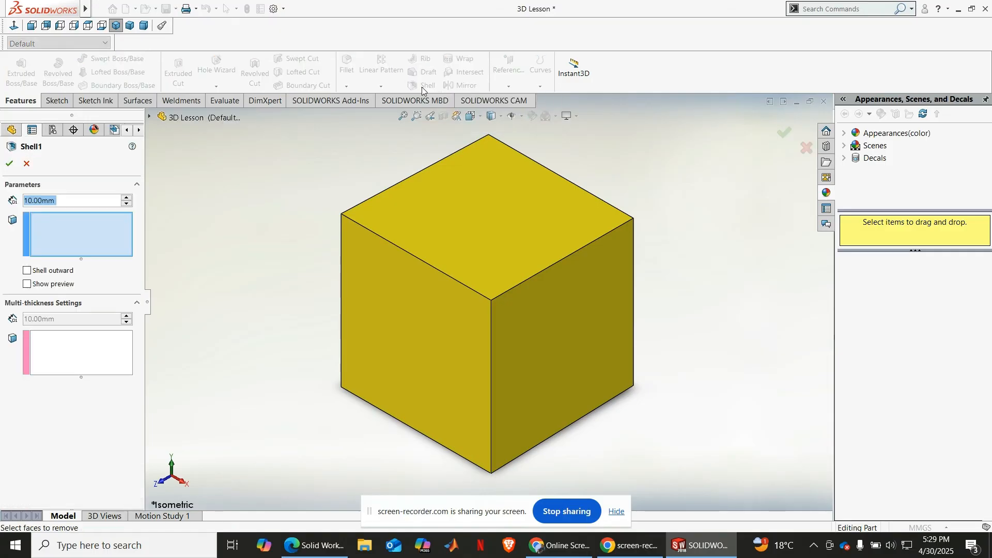
click(512, 213)
click(64, 205)
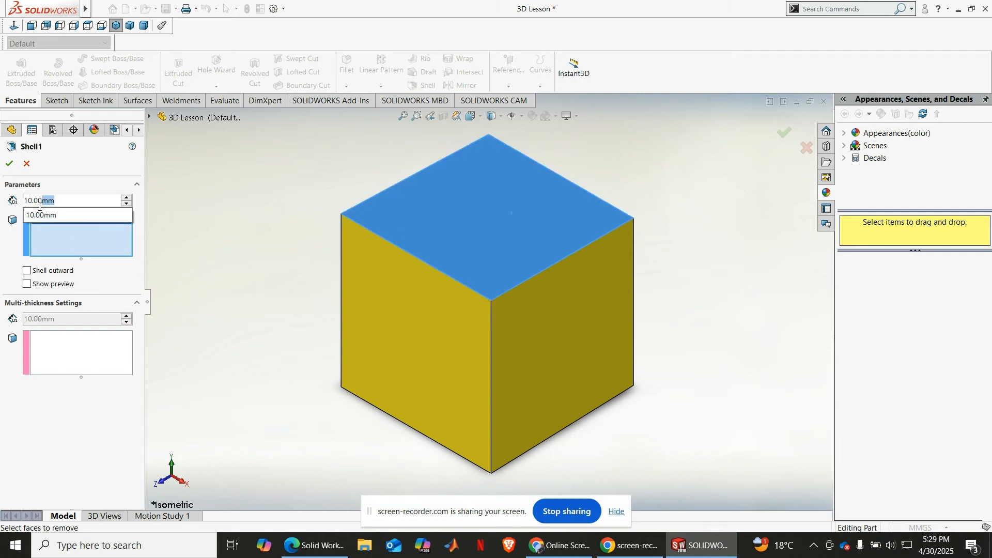
text(1)
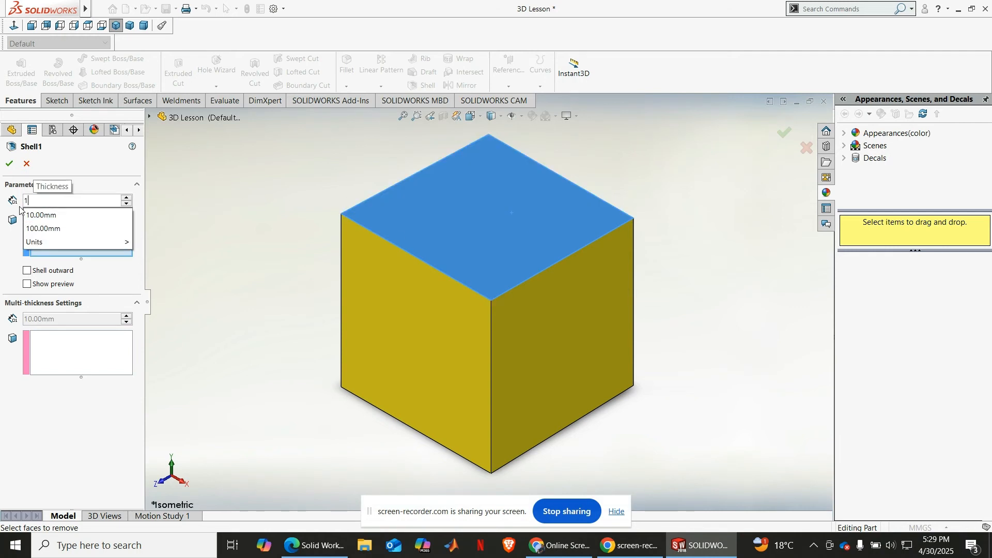
text(0)
key(Return)
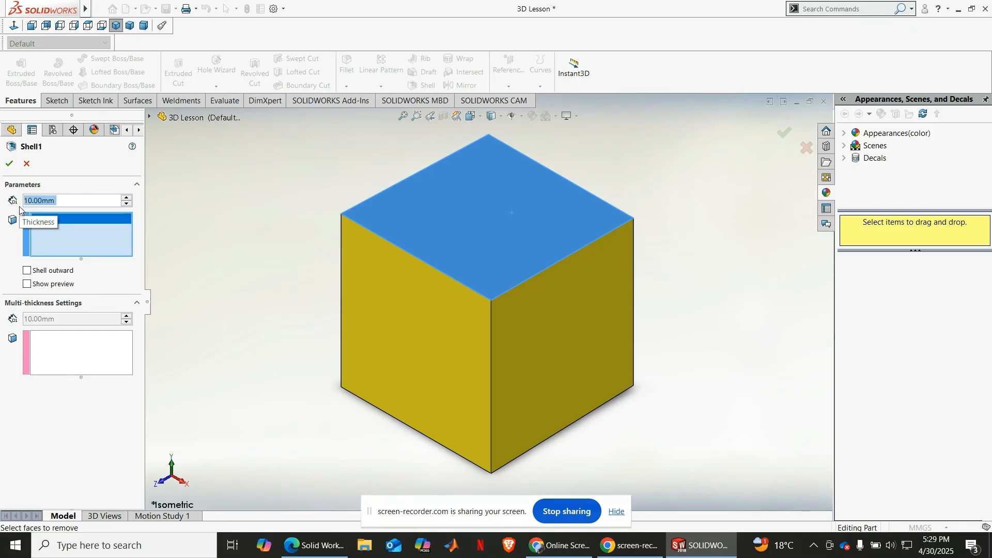
text(2)
key(Return)
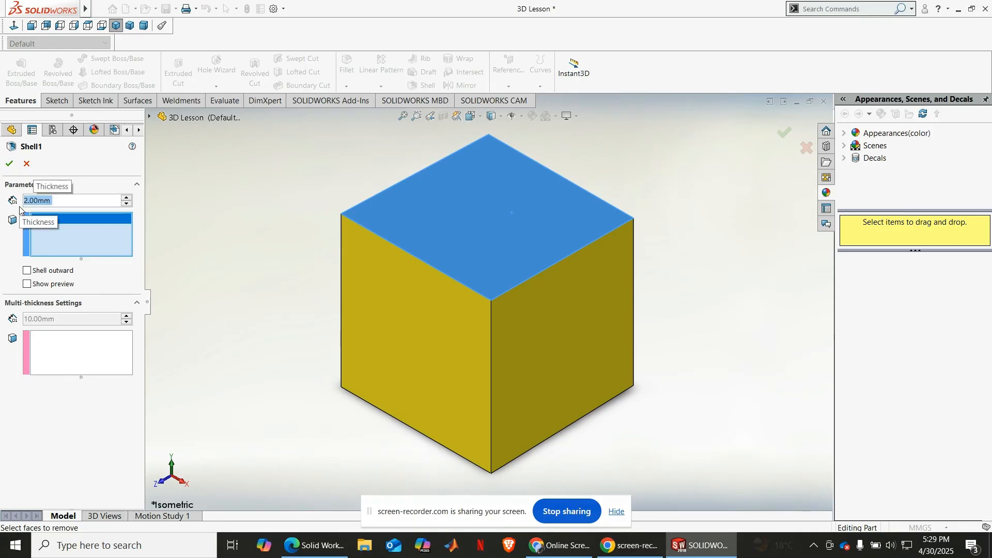
Step: Turn on the shell preview and apply the inward shell to the block
click(28, 284)
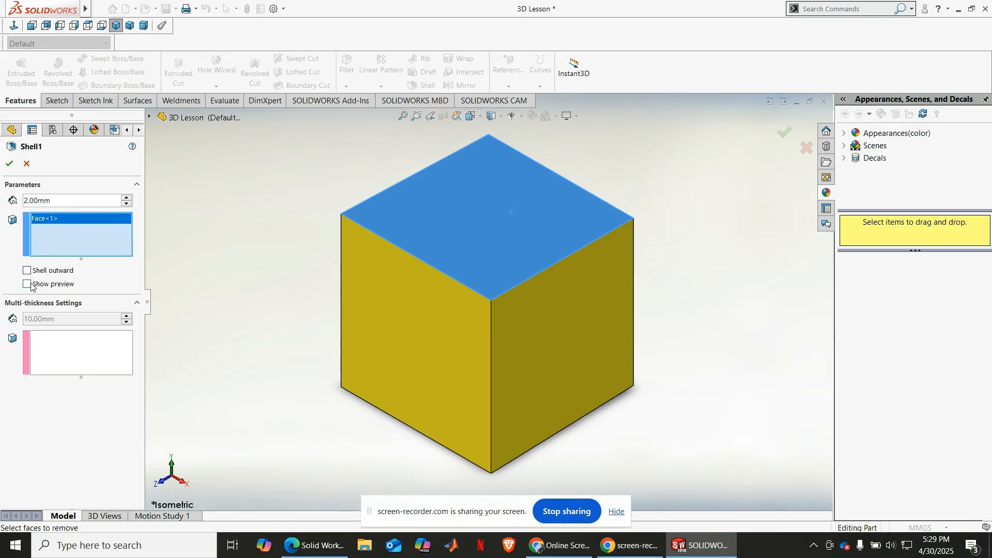
scroll(486, 256, up, 2)
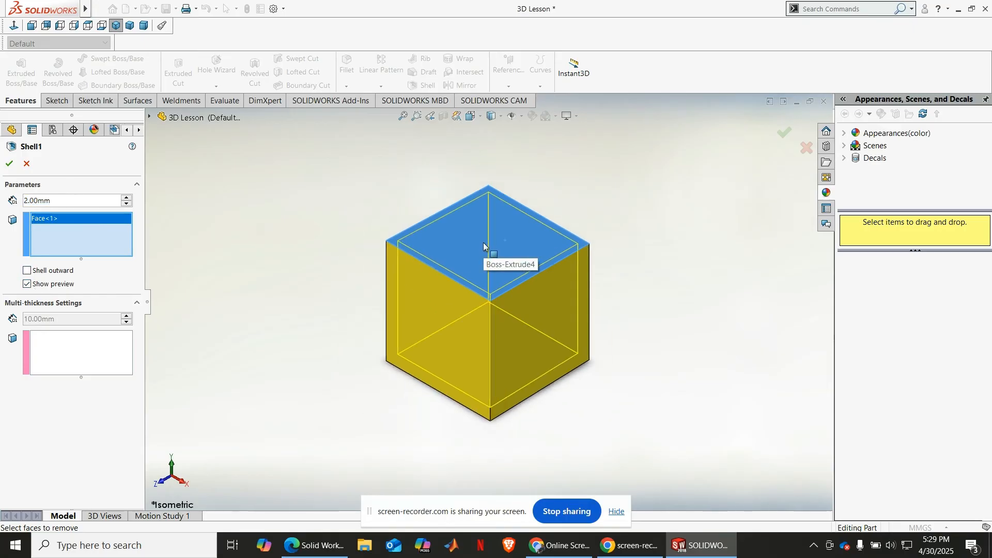
mouse_move(488, 261)
middle_down()
mouse_move(500, 271)
mouse_move(461, 264)
mouse_move(489, 292)
mouse_move(481, 278)
middle_up()
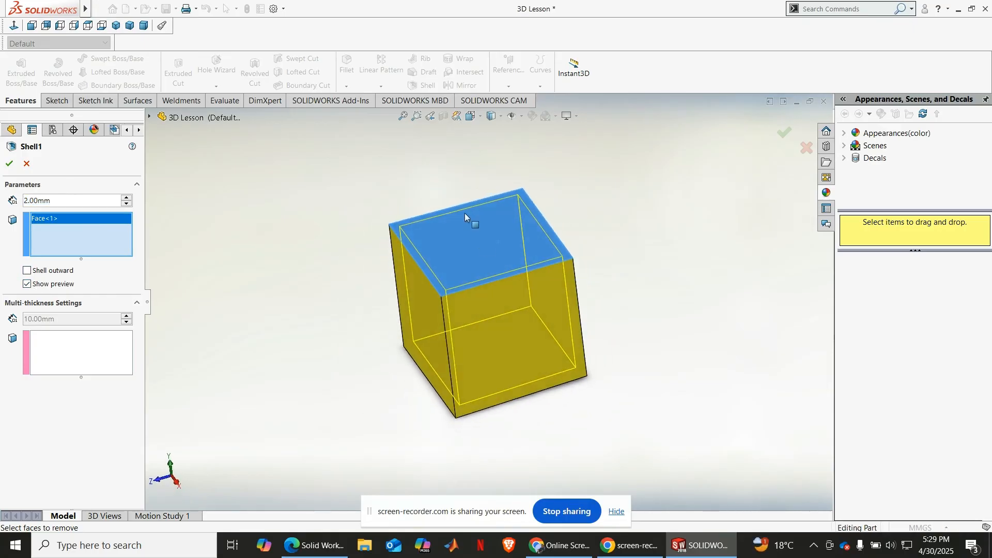
scroll(463, 214, down, 2)
scroll(455, 246, down, 2)
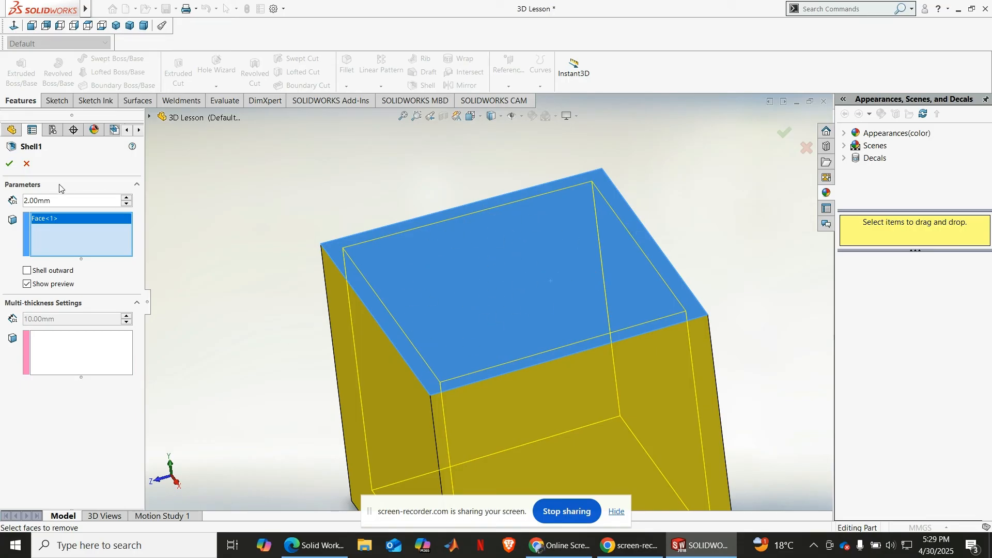
click(9, 163)
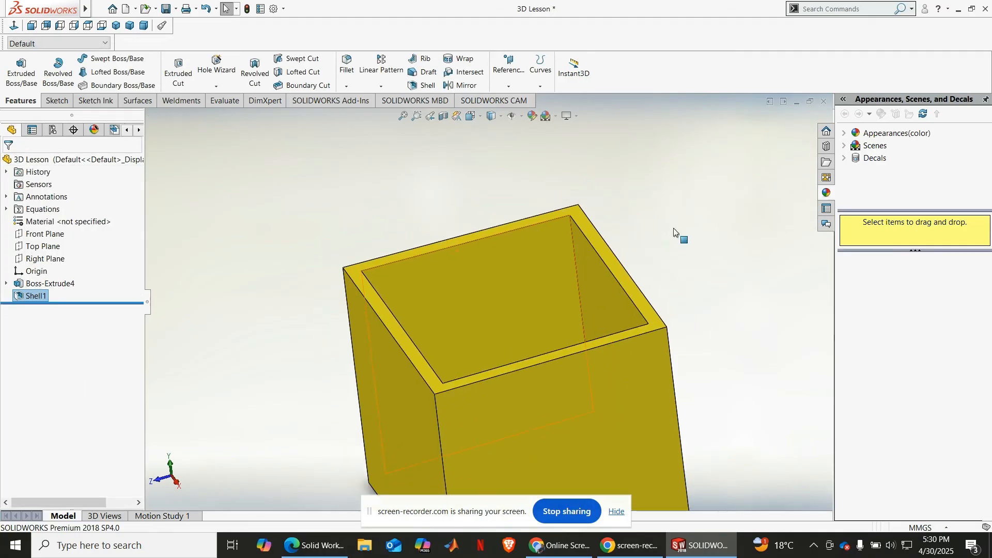
middle_drag(674, 229, 638, 266)
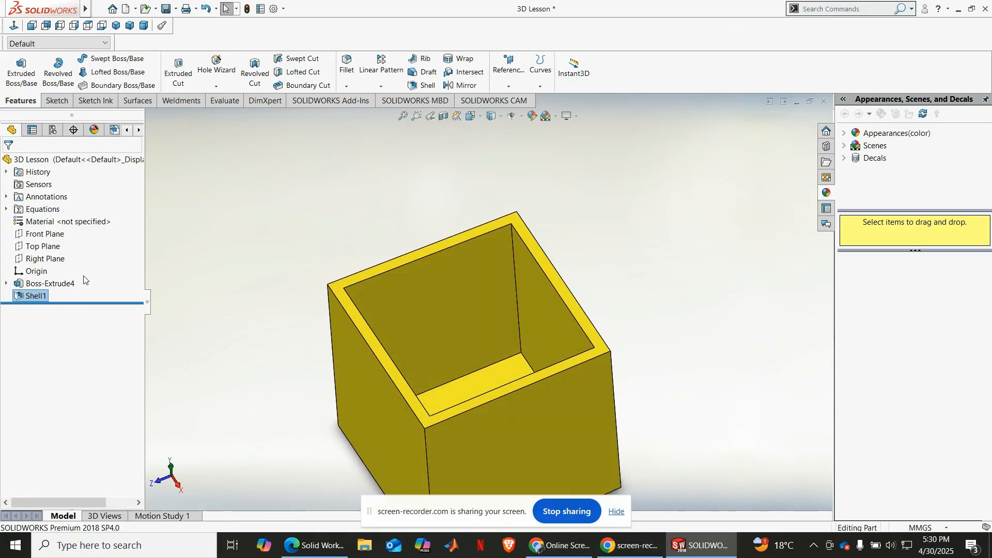
Step: Edit the shell feature so its 2 mm walls are added outward
click(36, 297)
click(50, 273)
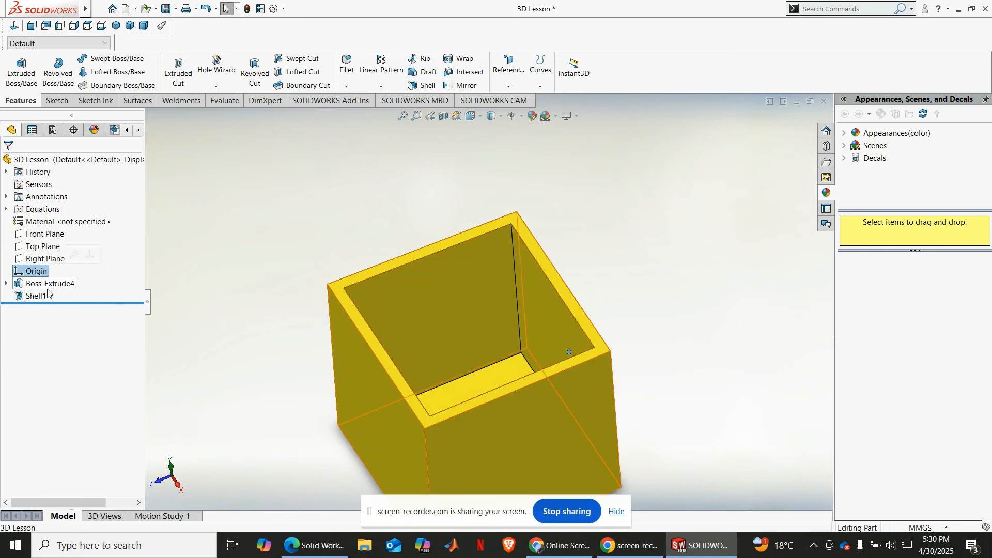
click(36, 296)
click(52, 271)
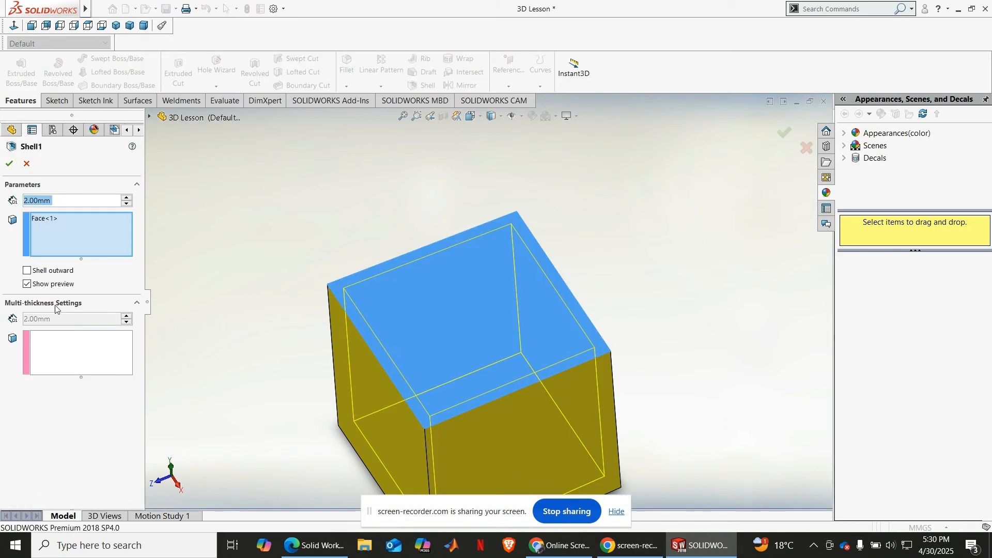
click(29, 272)
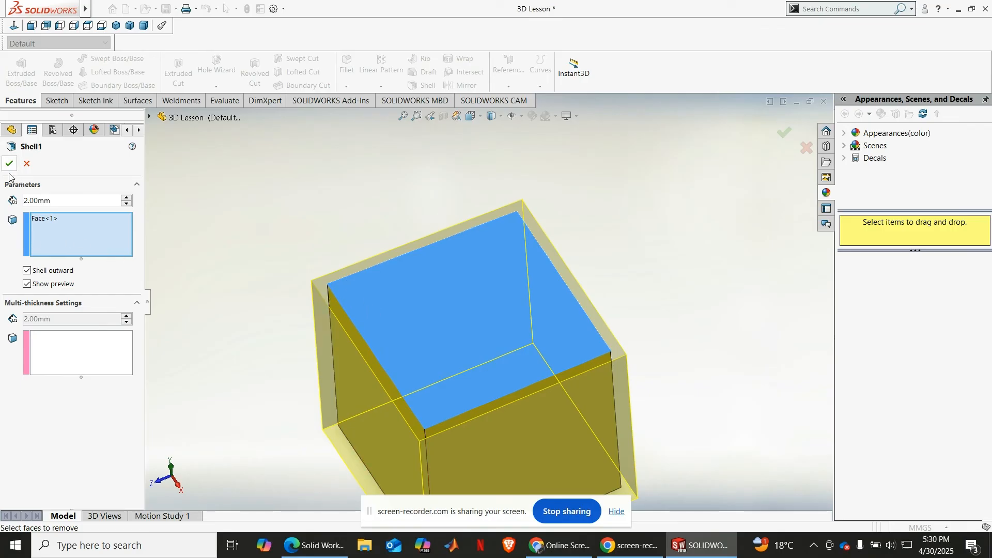
click(44, 199)
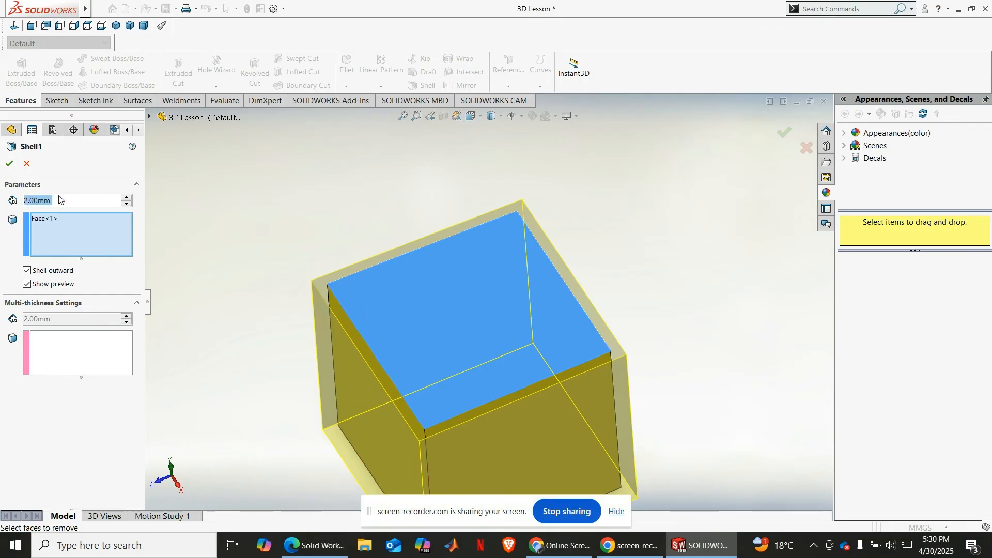
click(10, 164)
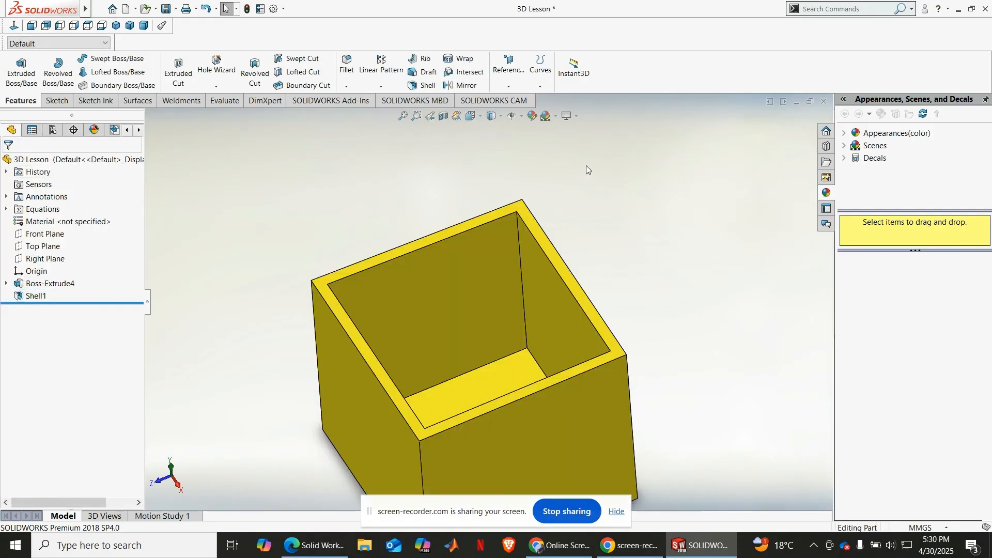
key(f)
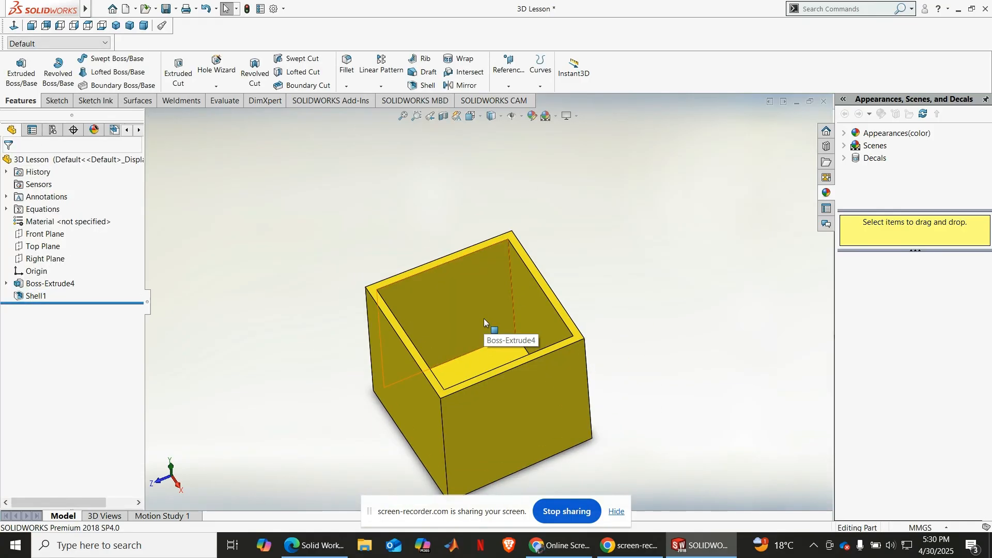
Step: Delete the top-face shell feature from the block
click(31, 296)
right_click(31, 296)
click(71, 351)
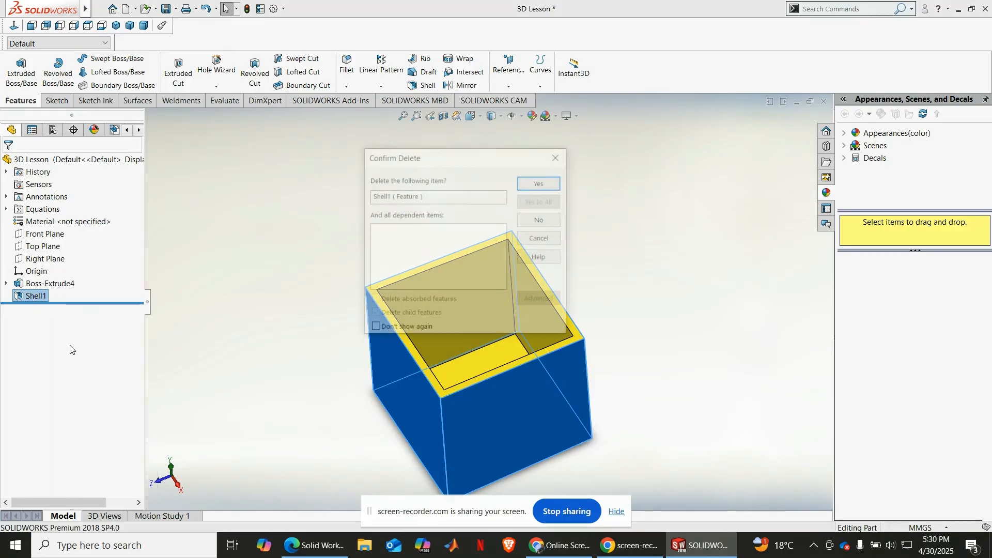
key(Return)
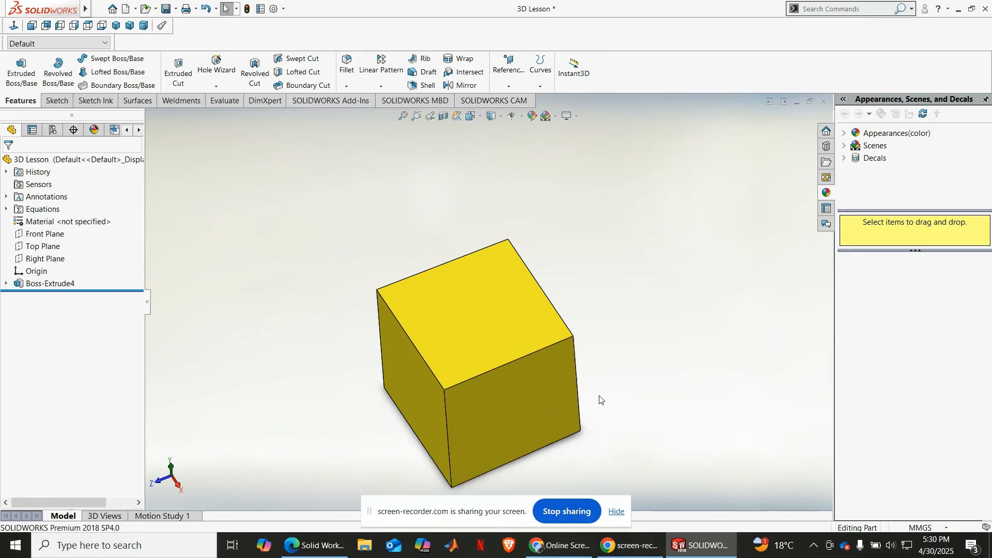
Step: Shell the block outward with a 2 mm thickness, removing its front face and with the preview shown
scroll(598, 399, down, 4)
click(299, 380)
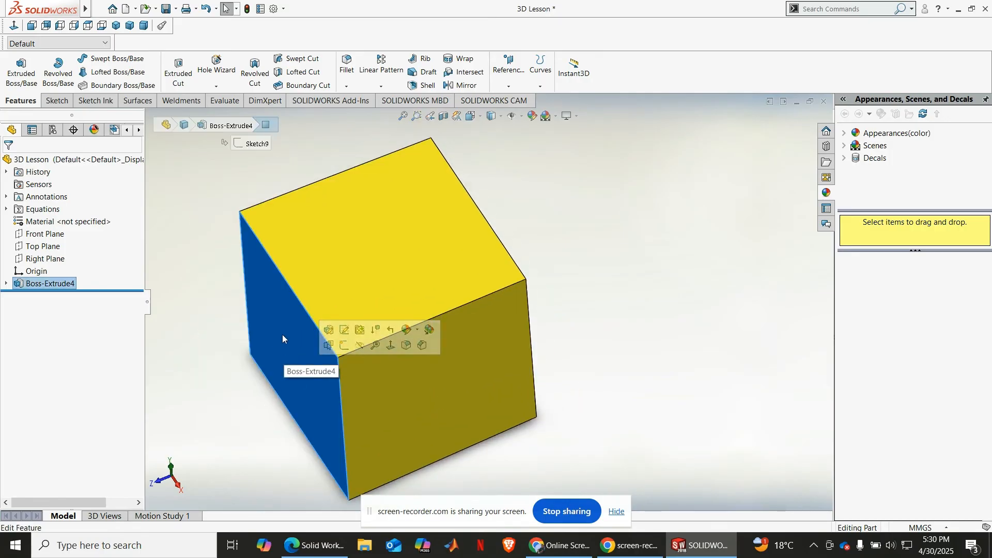
middle_drag(593, 287, 513, 277)
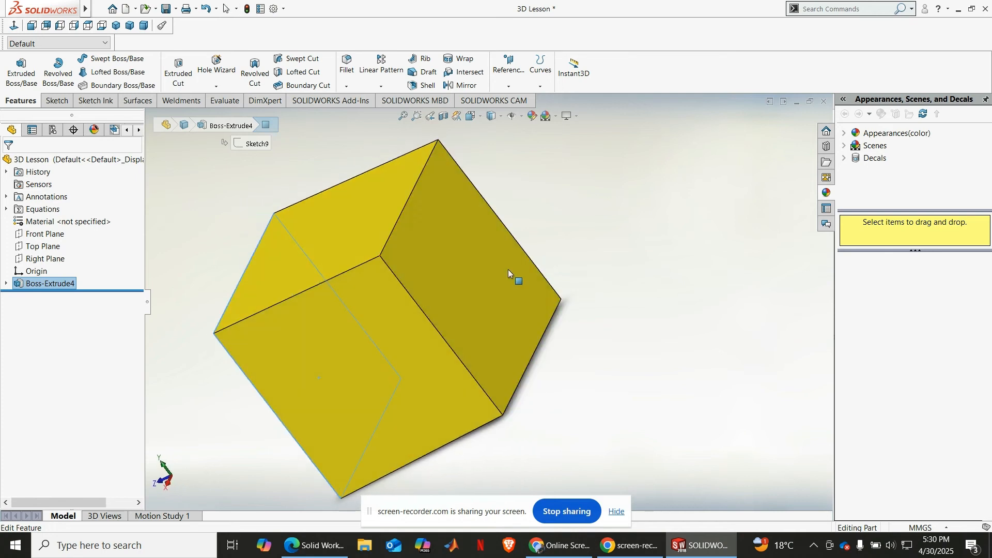
click(454, 277)
middle_drag(611, 379, 665, 337)
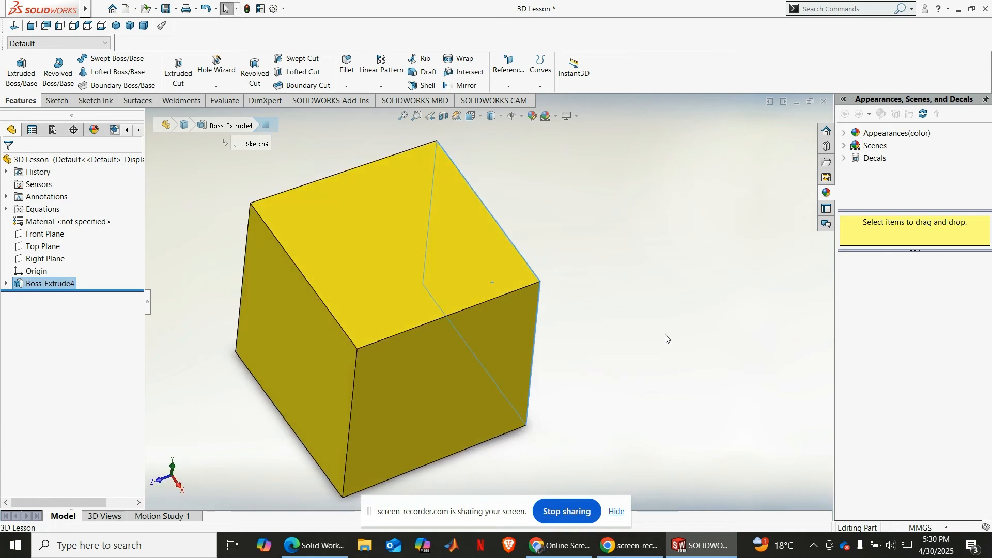
click(665, 337)
click(426, 85)
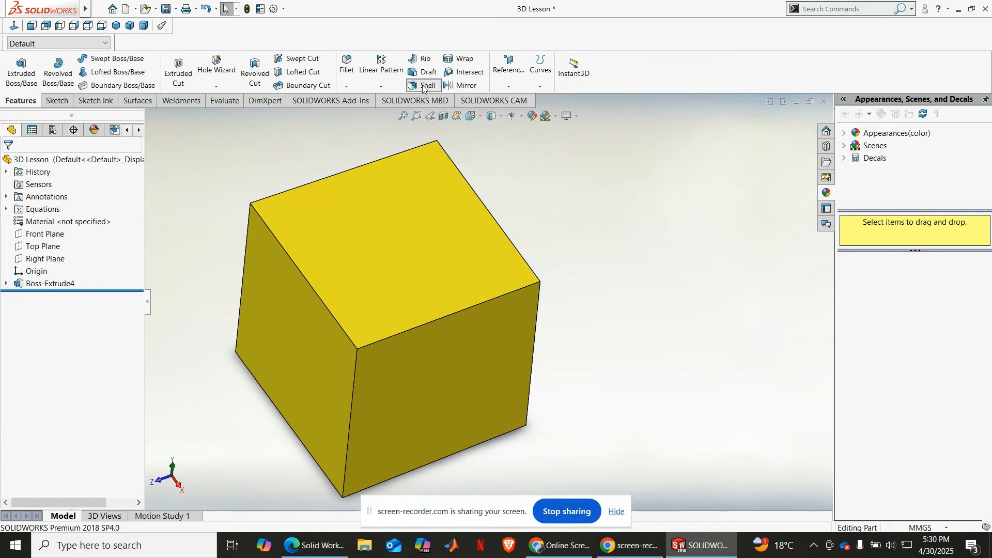
click(289, 320)
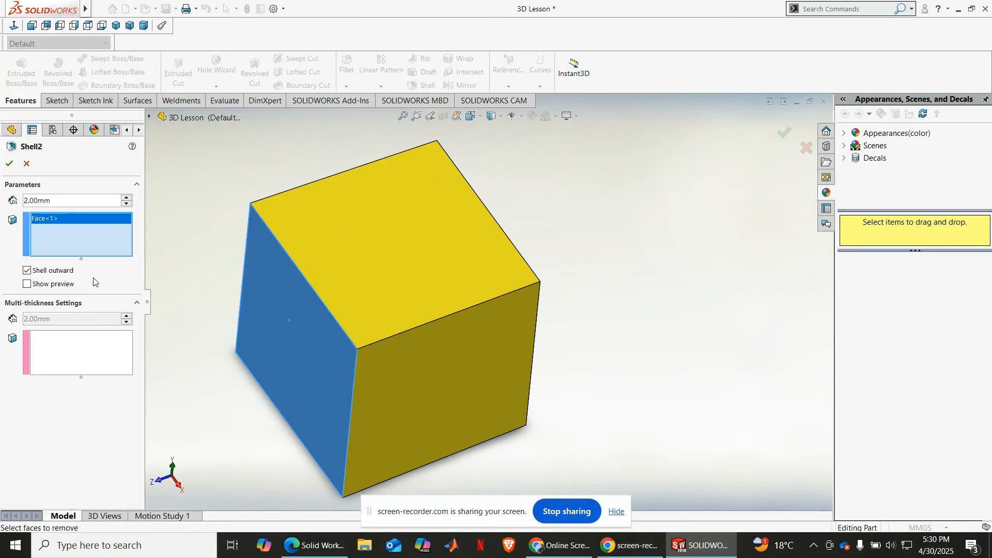
click(27, 284)
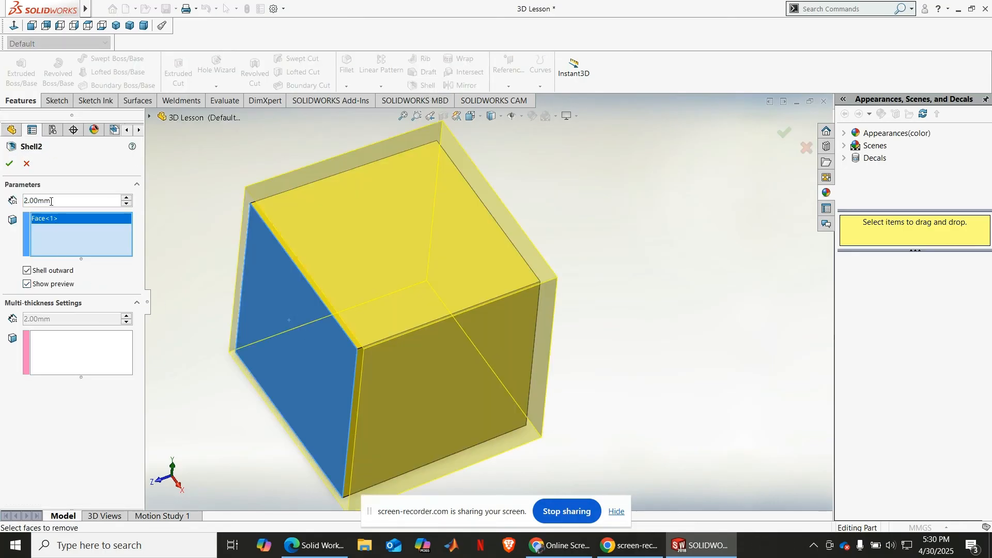
click(9, 163)
scroll(655, 336, up, 3)
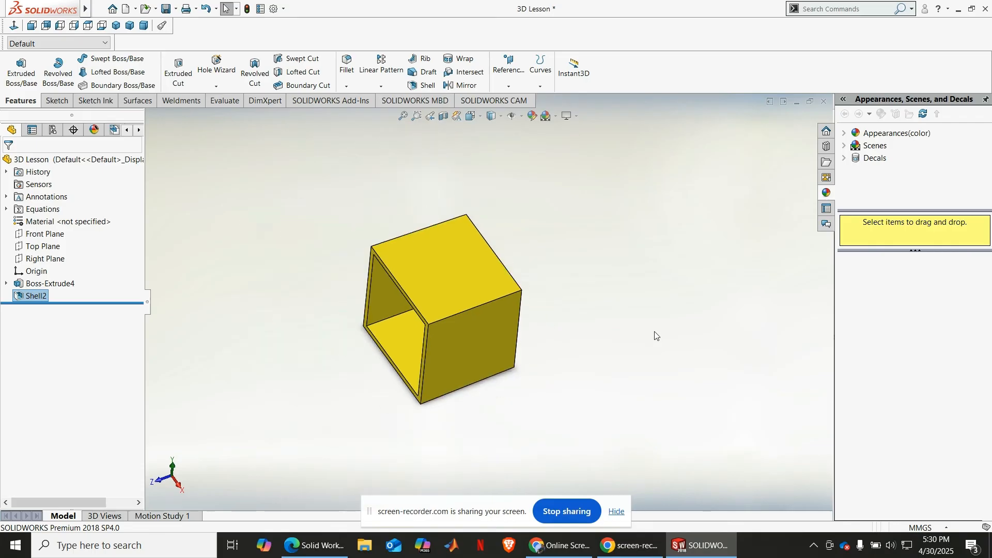
Step: Inspect the shelled block's open front and its closed outer faces from different angles
middle_drag(655, 336, 504, 334)
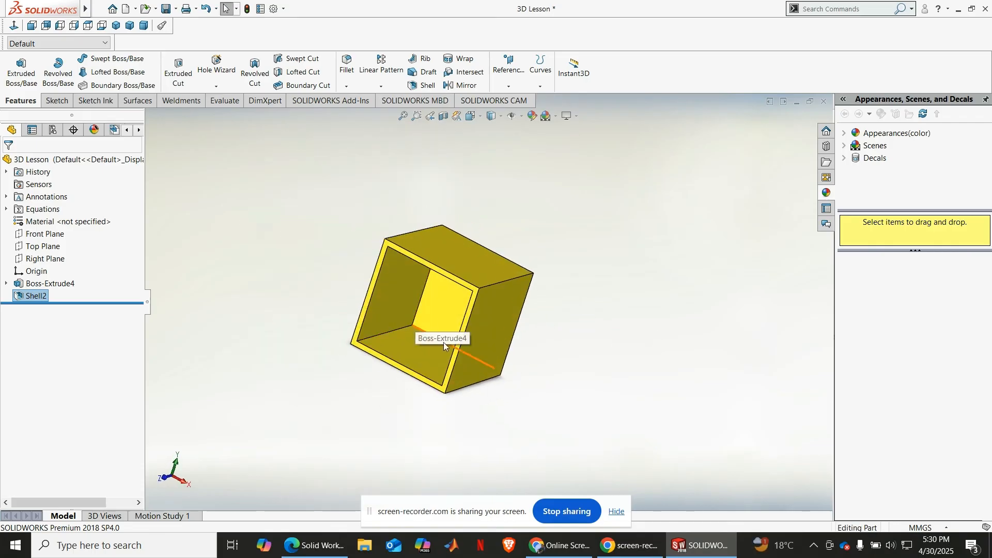
middle_drag(411, 446, 314, 397)
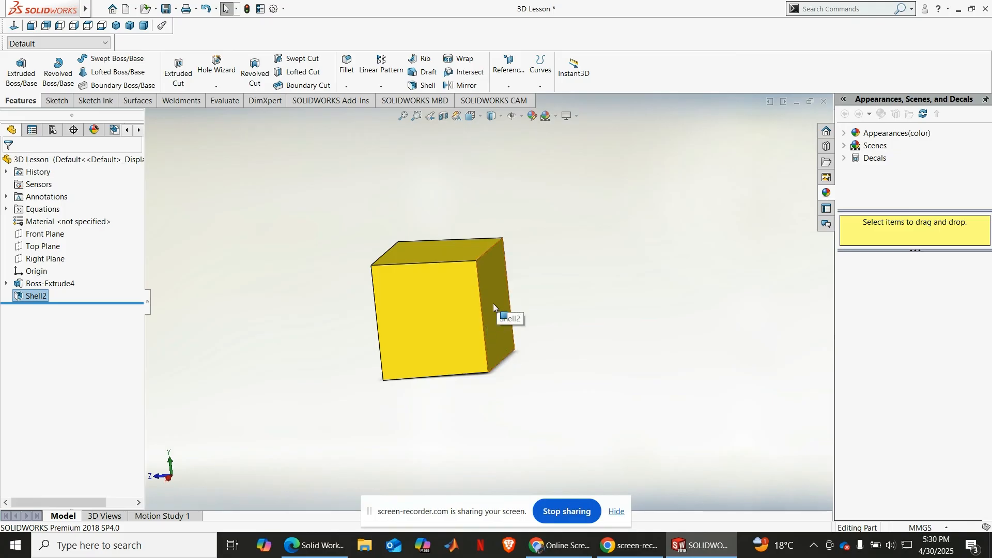
scroll(493, 303, down, 2)
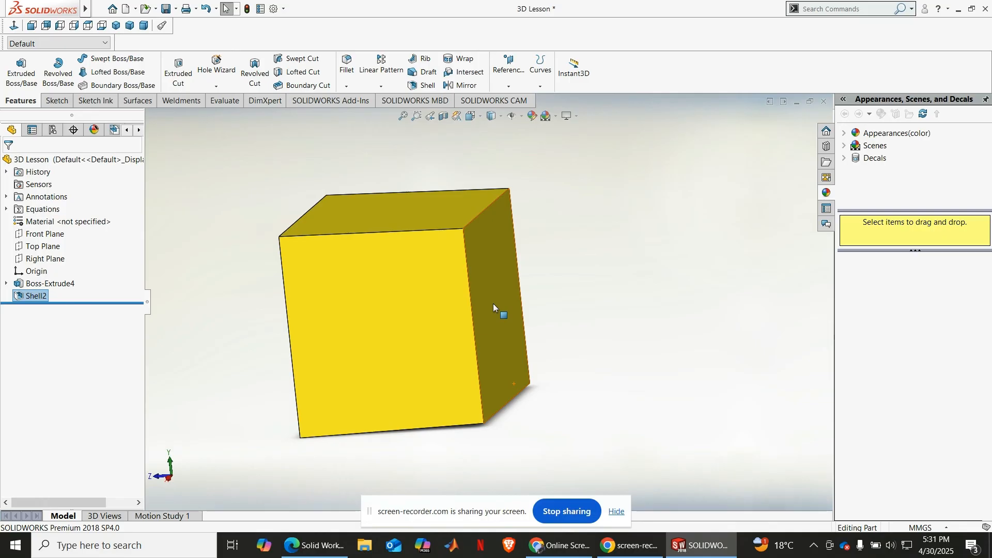
middle_drag(493, 296, 566, 309)
scroll(347, 277, up, 1)
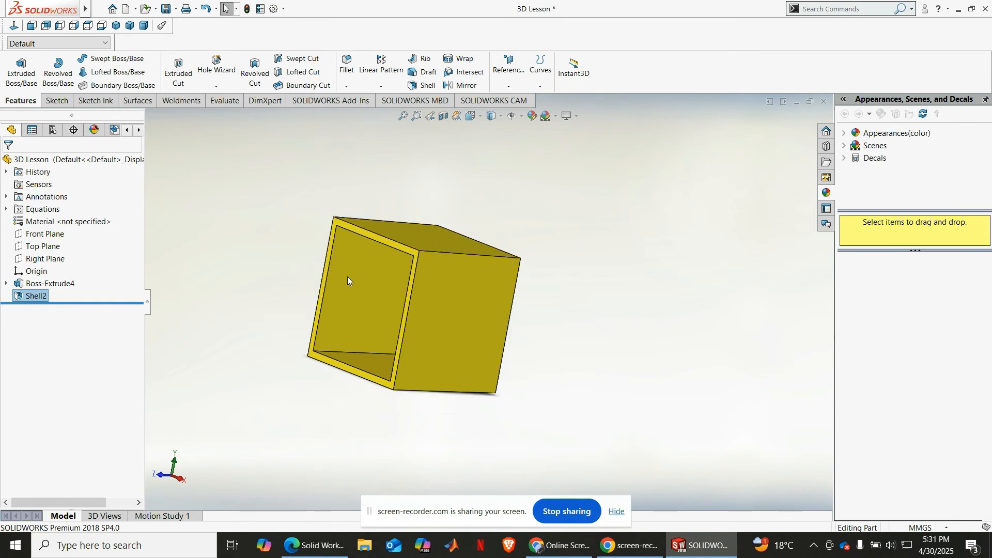
scroll(345, 279, down, 4)
scroll(342, 279, up, 3)
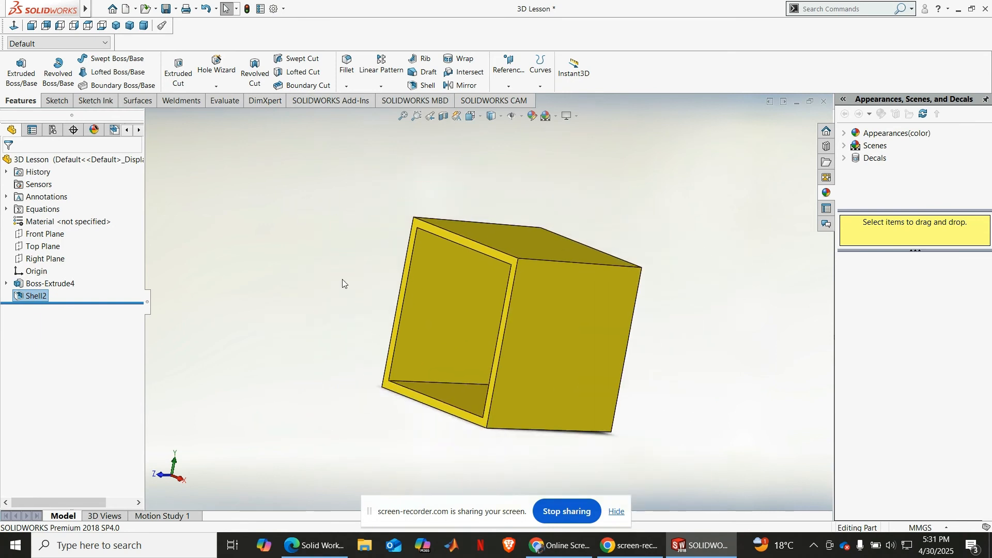
Step: Delete the block's extrusion together with its dependent shell, and delete the remaining base sketch
right_click(43, 285)
click(78, 344)
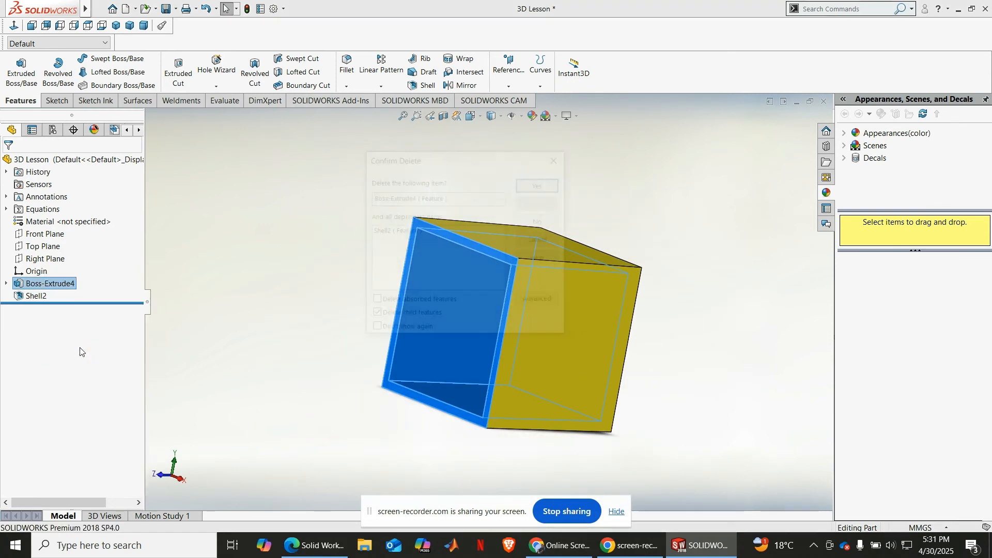
click(46, 284)
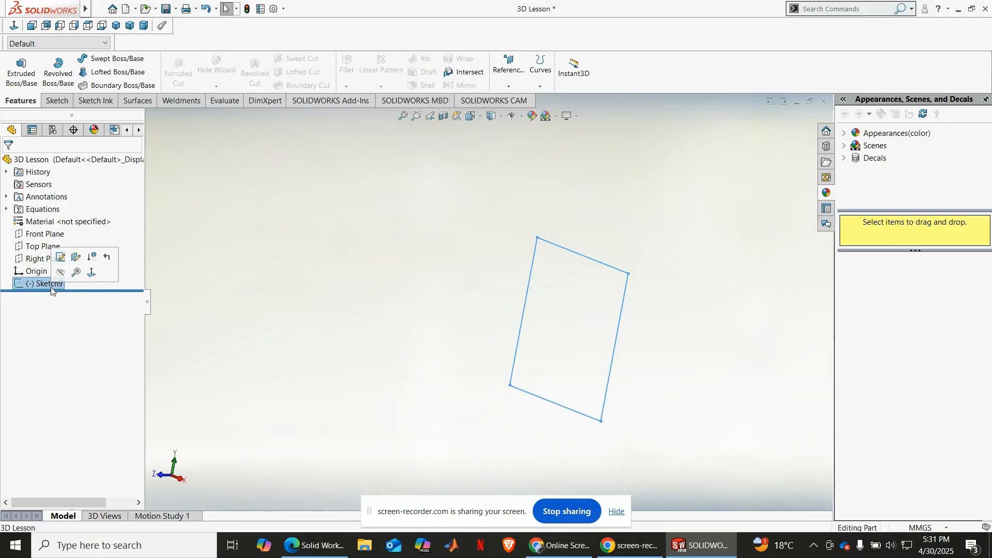
right_click(47, 284)
click(82, 345)
key(Return)
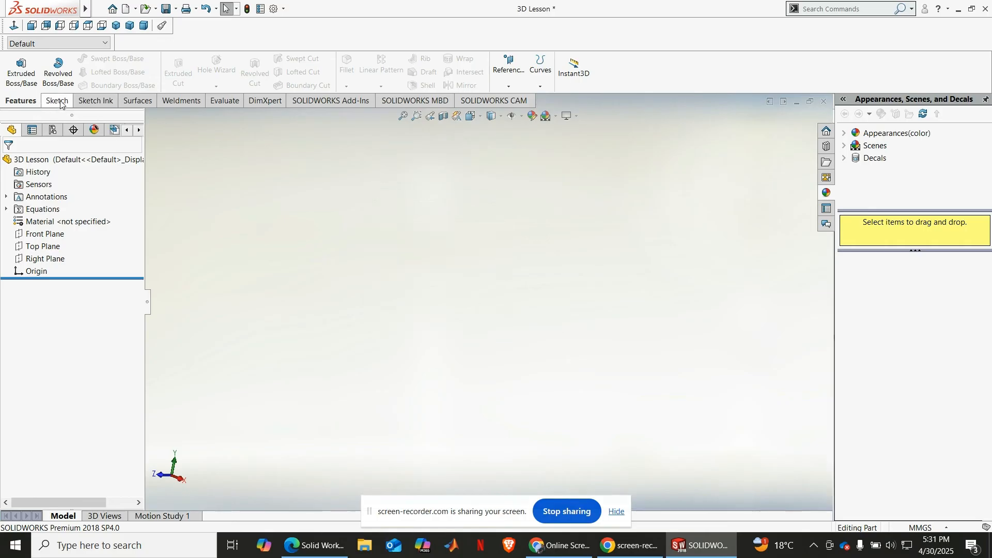
Step: Sketch a circle about 49 mm in diameter on the Top Plane, centred on the origin
click(43, 247)
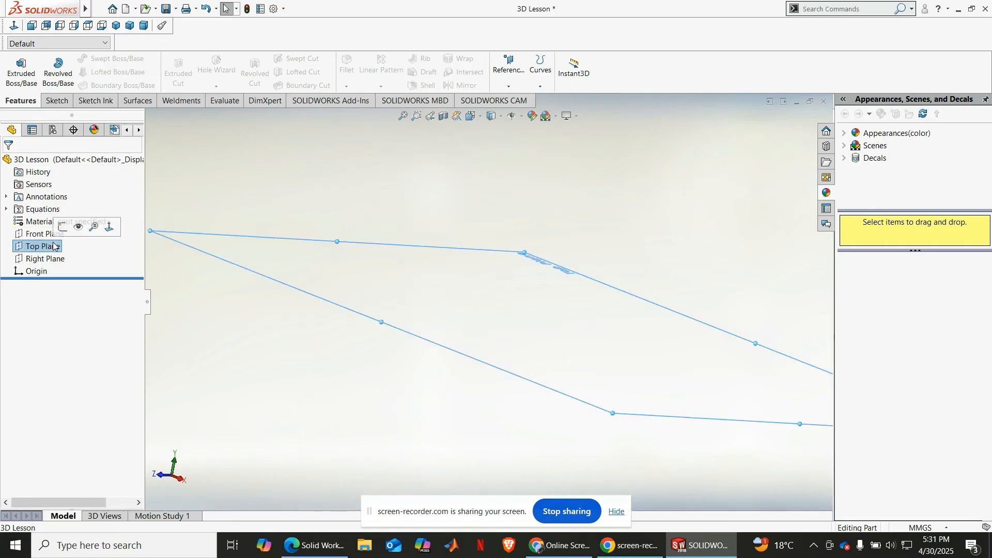
click(70, 230)
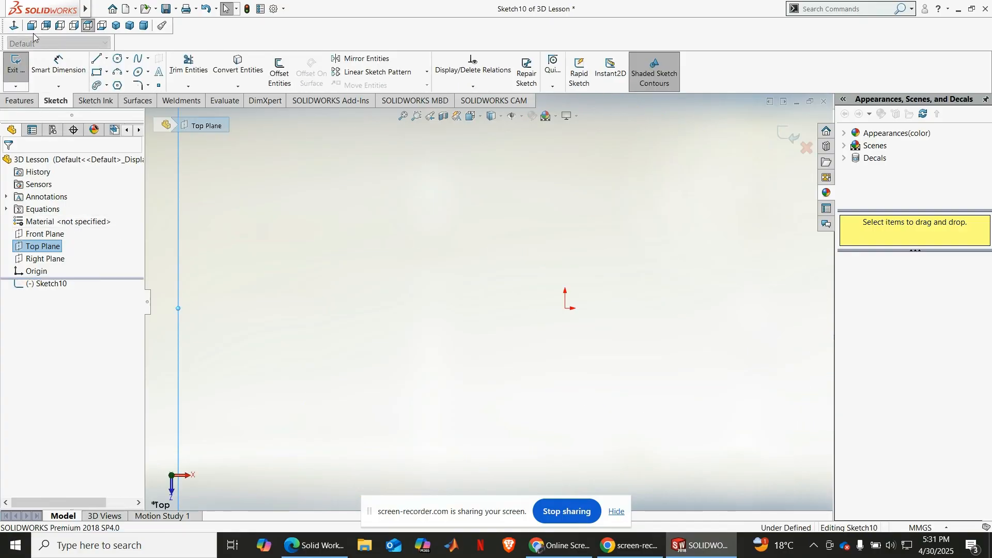
click(118, 58)
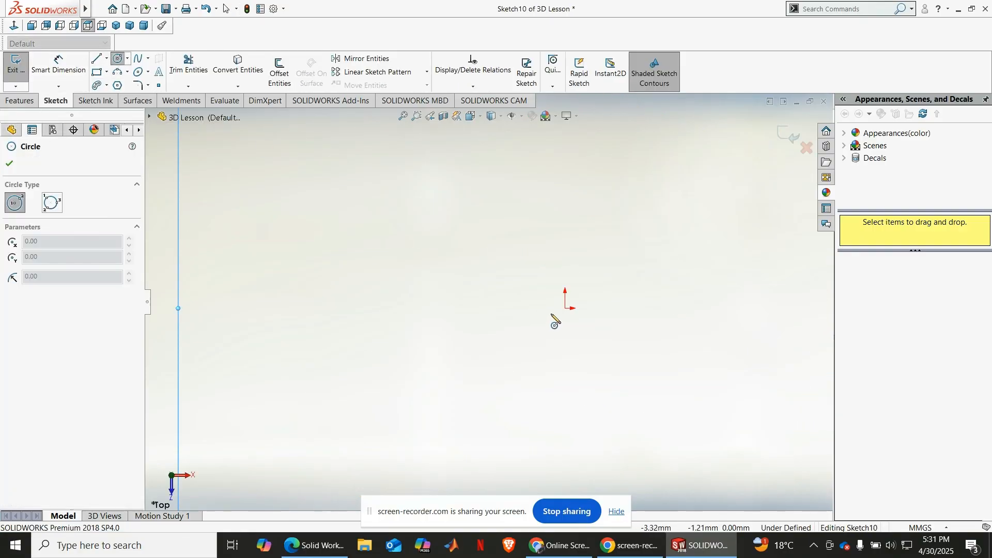
click(565, 308)
click(620, 216)
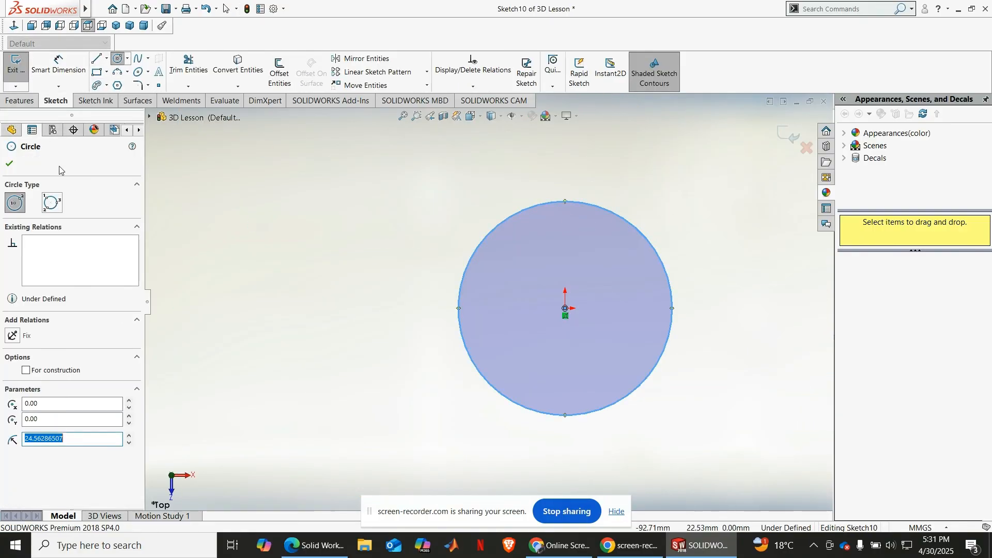
Step: Dimension the circle's diameter and set it to 50 mm
click(54, 76)
click(461, 294)
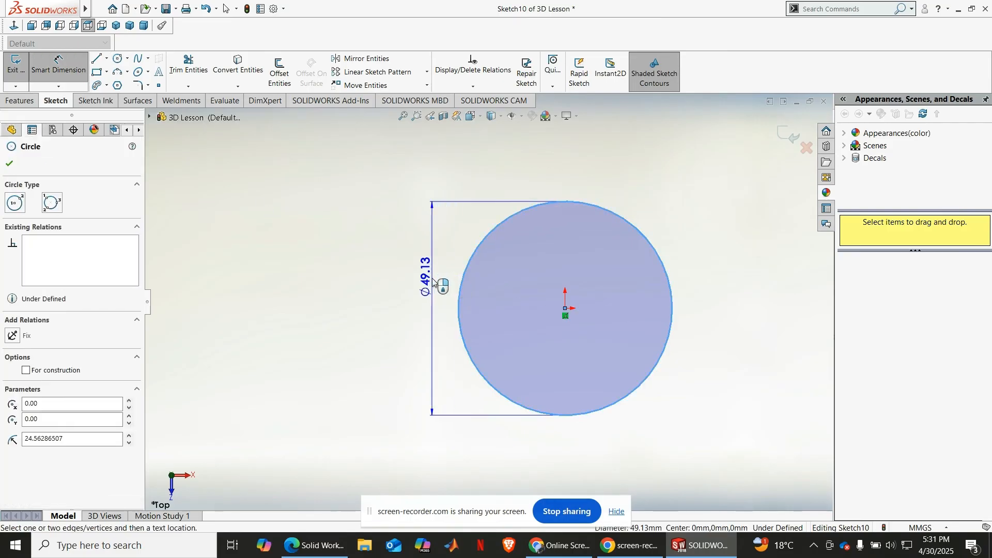
click(431, 281)
click(432, 281)
text(50)
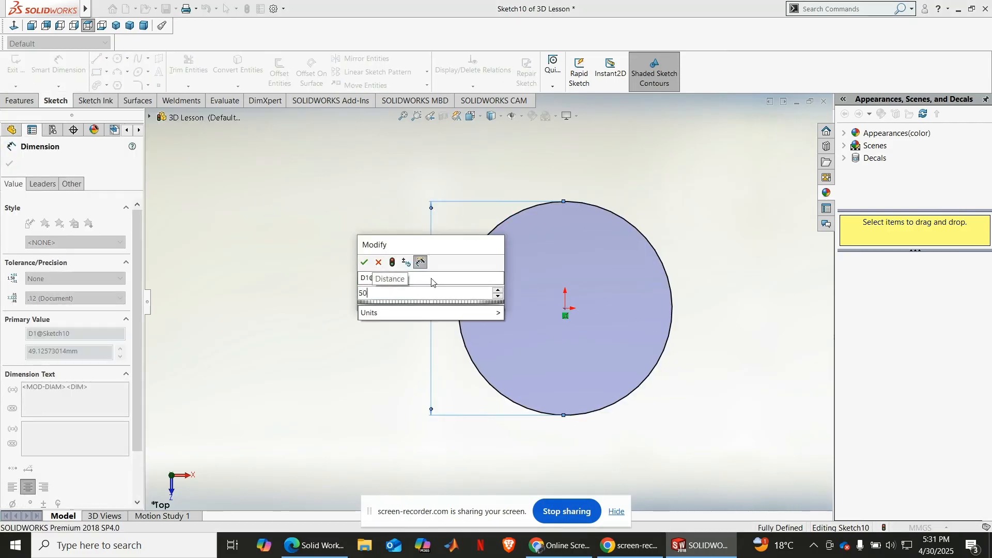
key(Return)
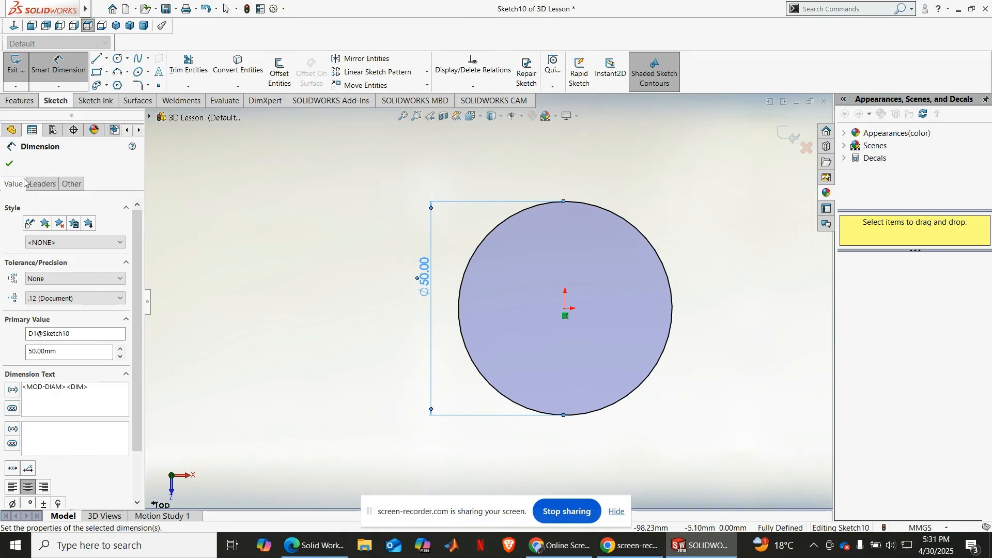
click(9, 164)
Step: Extrude the circle into a cylinder with a blind depth of 50 mm
click(21, 101)
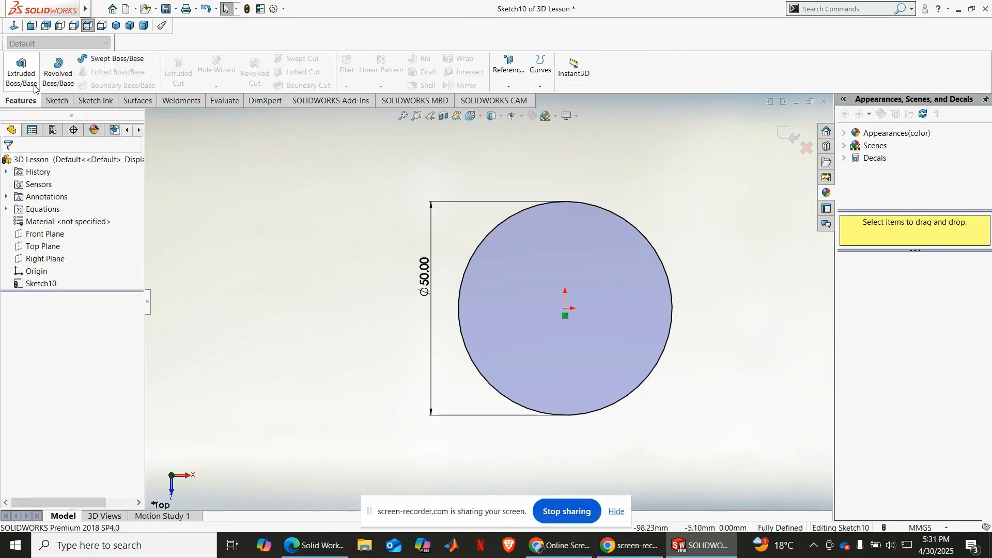
click(34, 86)
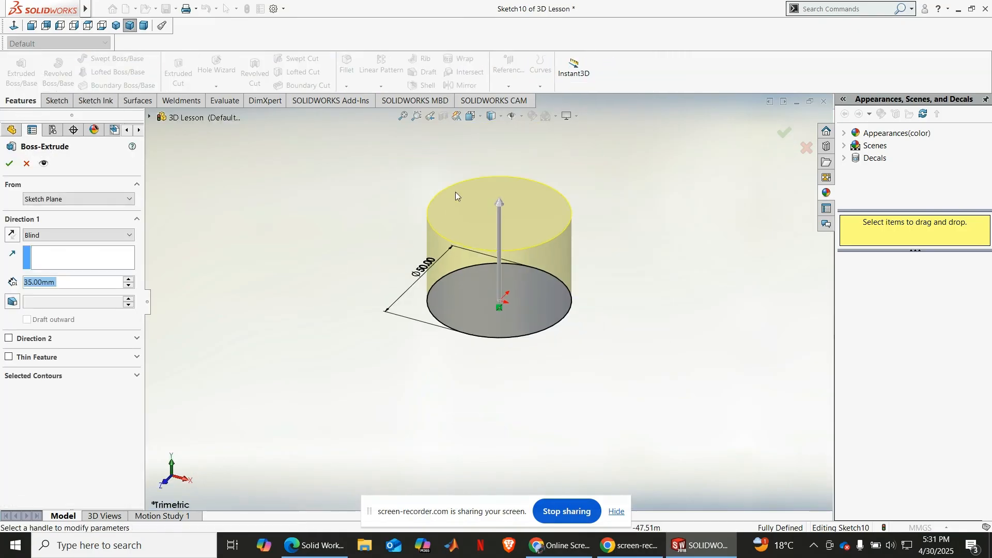
text(5)
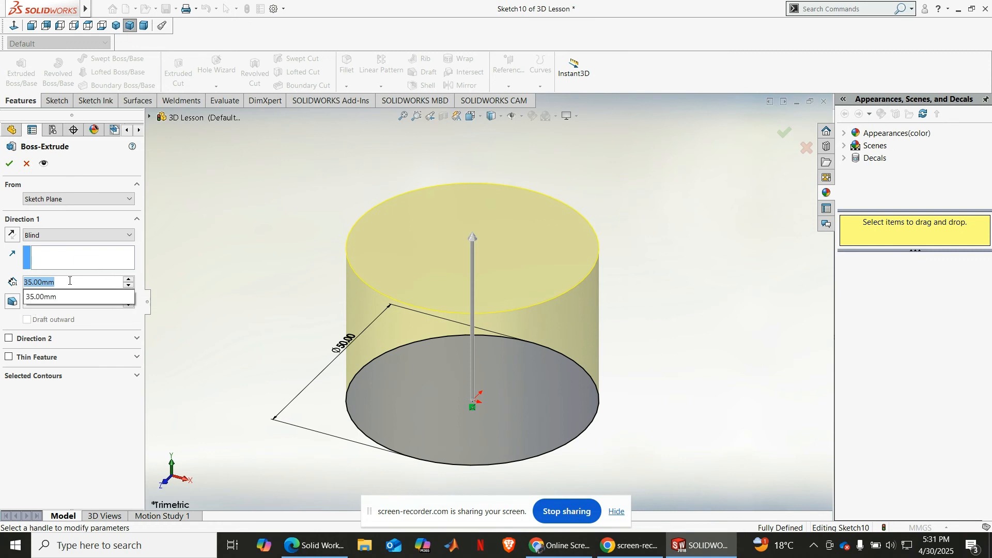
text(0)
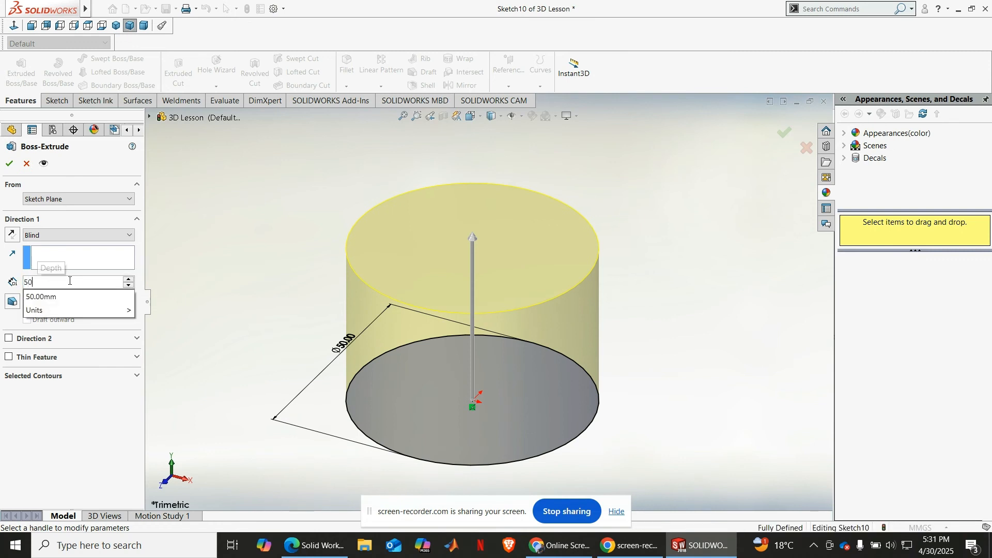
key(Return)
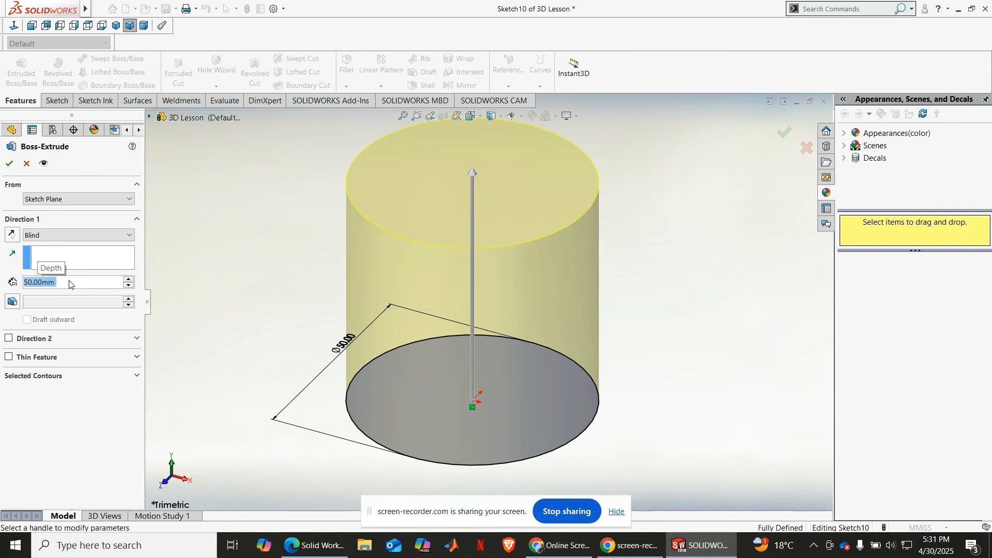
click(5, 163)
click(354, 304)
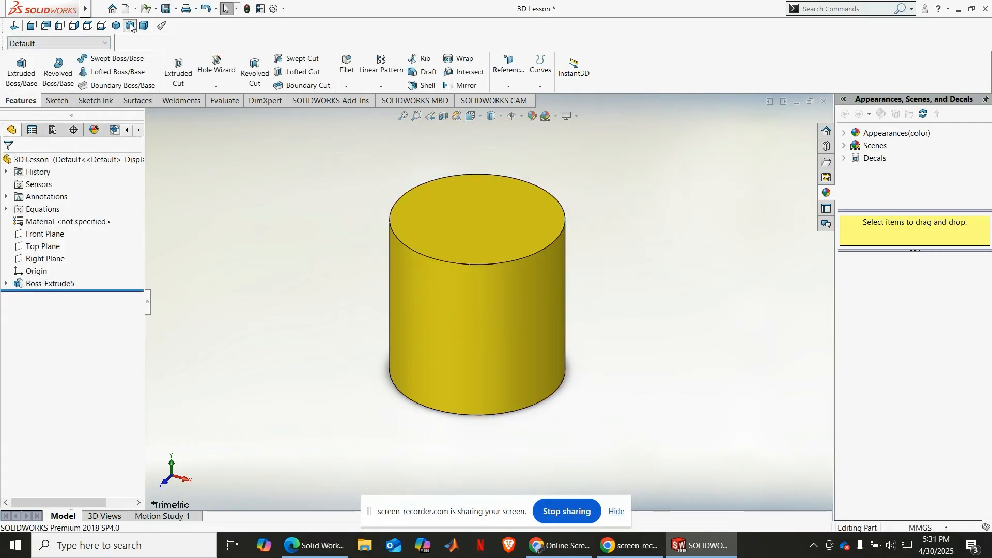
Step: Shell the cylinder outward with a 2 mm thickness, removing its top face and with the preview shown
key(f)
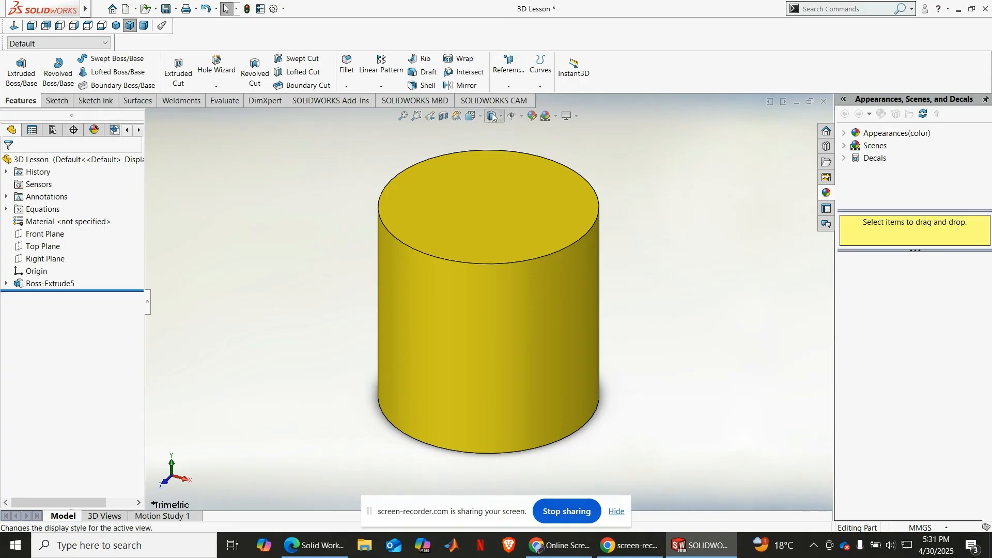
click(424, 86)
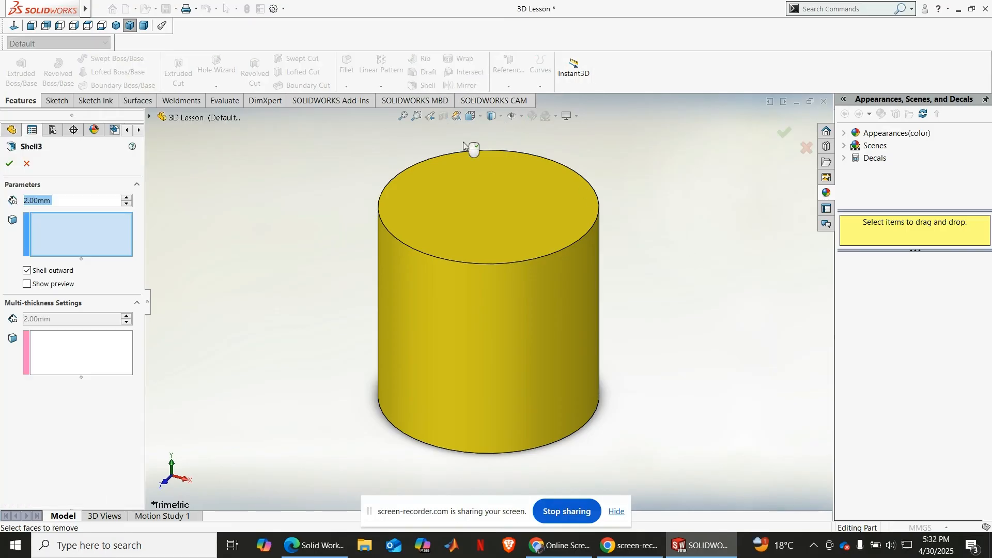
click(505, 212)
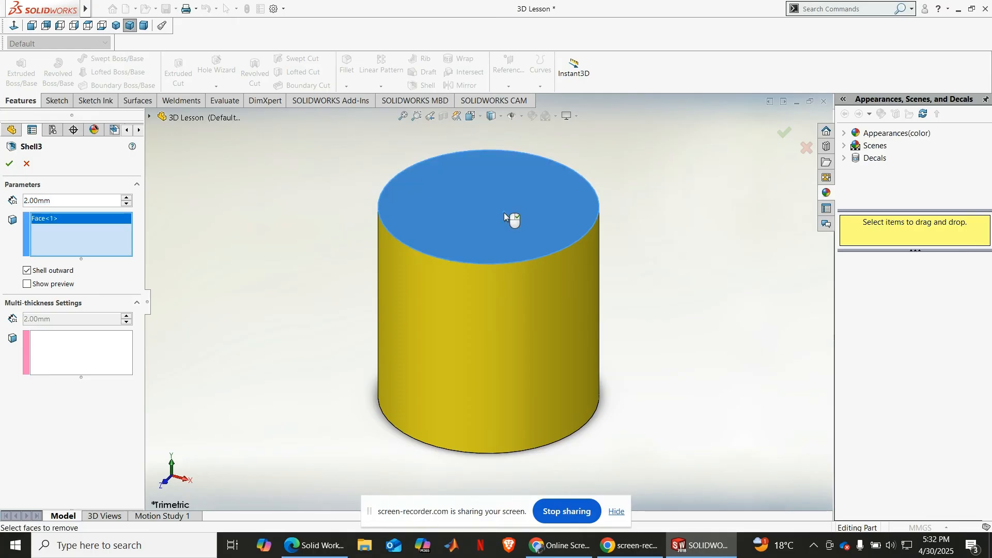
click(42, 286)
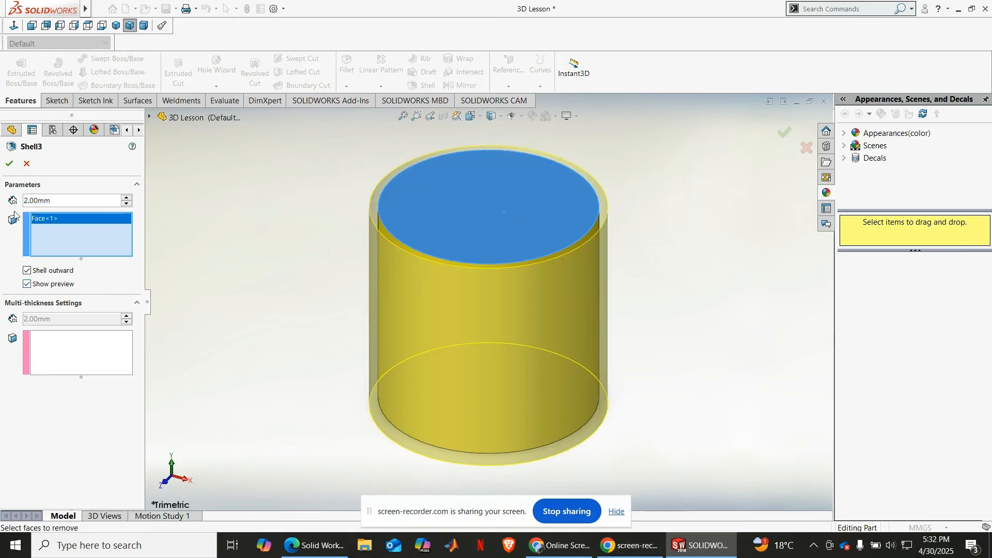
click(9, 164)
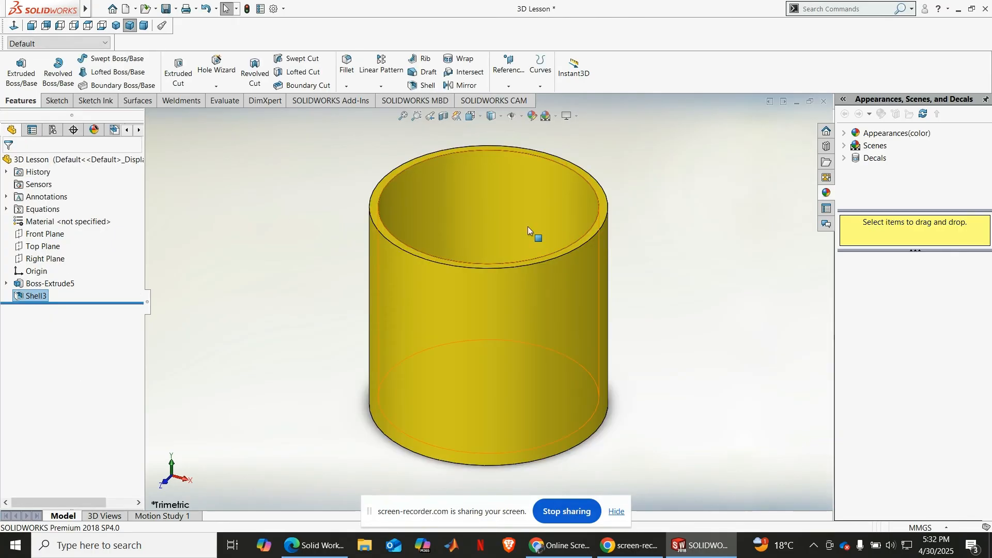
middle_drag(653, 239, 603, 177)
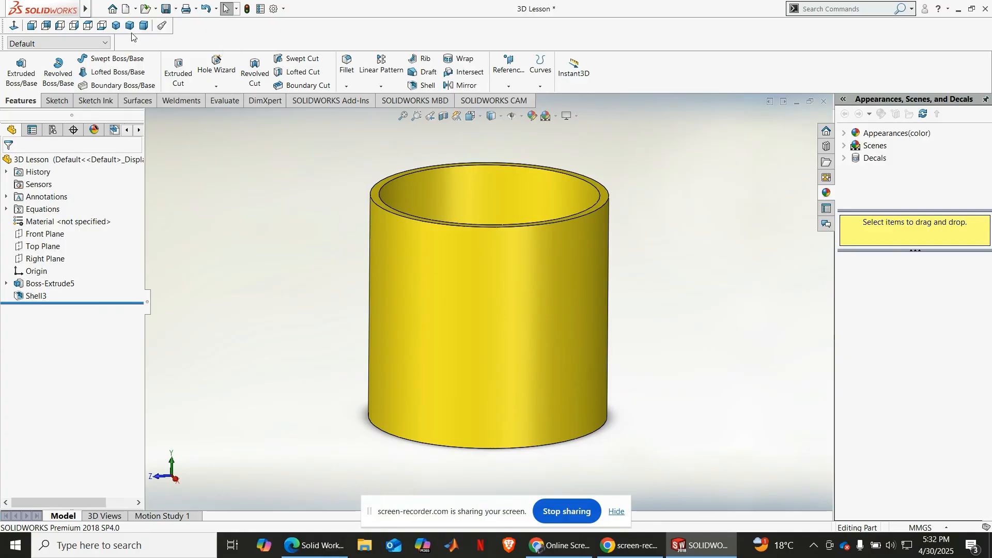
click(115, 25)
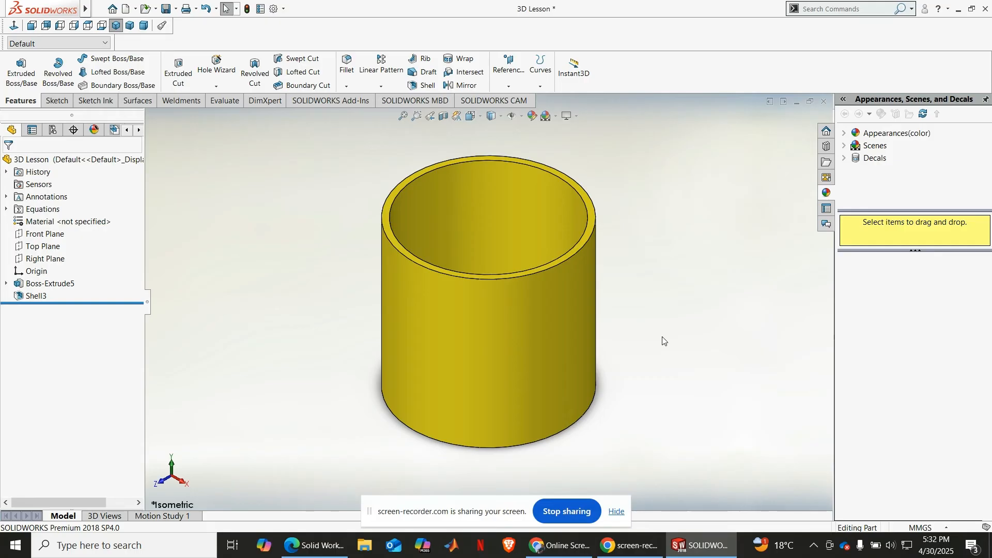
Step: Delete the cylinder's extrusion together with its dependent shell, and delete the remaining circle sketch
click(540, 87)
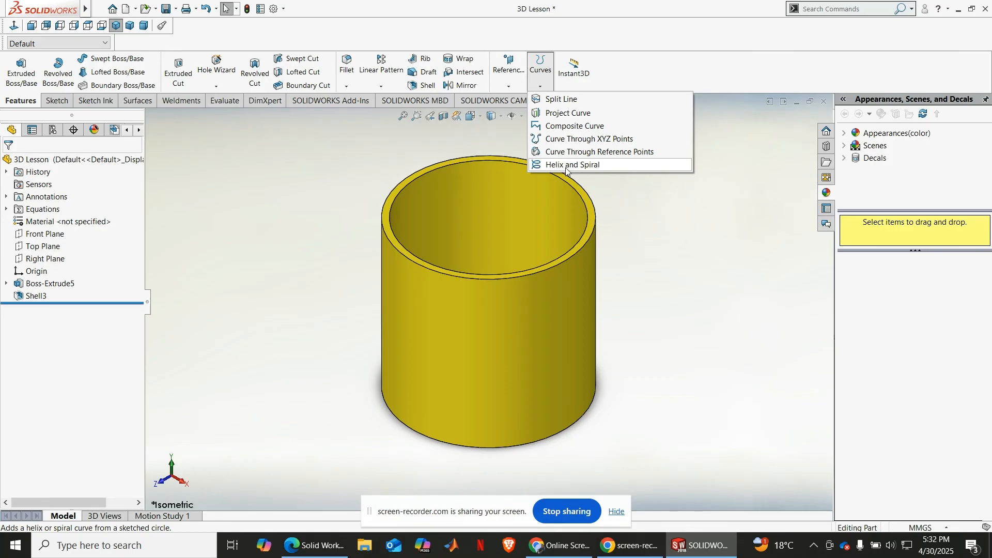
click(45, 285)
right_click(45, 287)
click(93, 346)
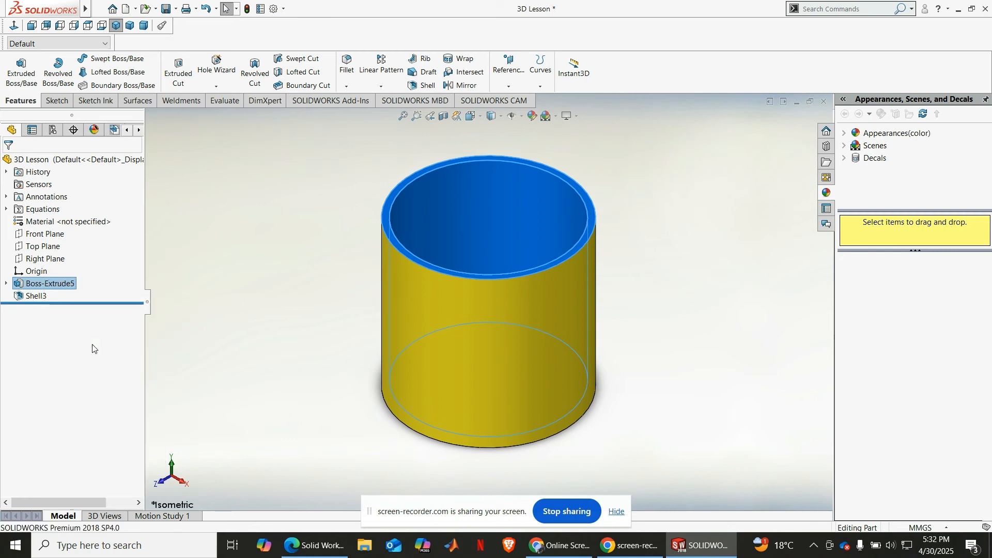
key(Return)
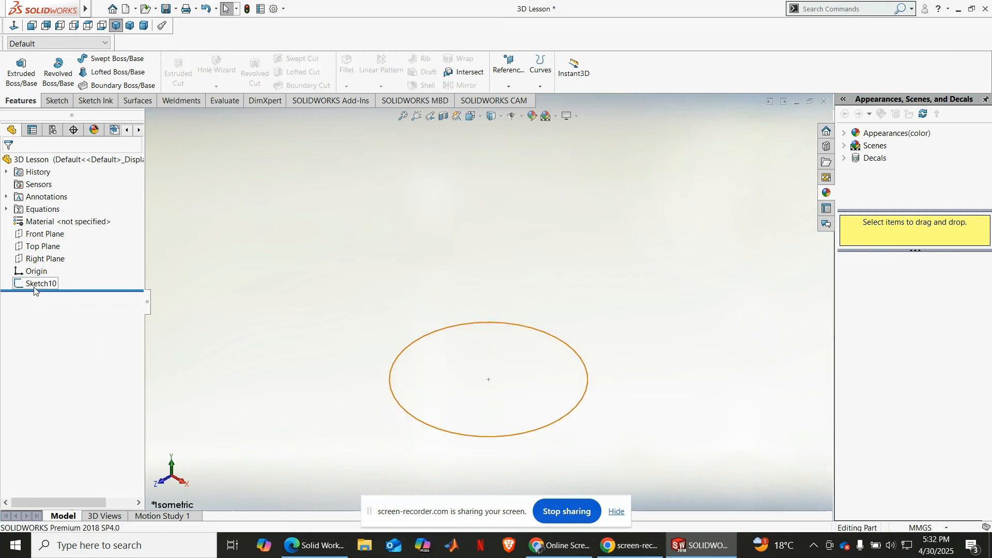
right_click(35, 288)
click(73, 347)
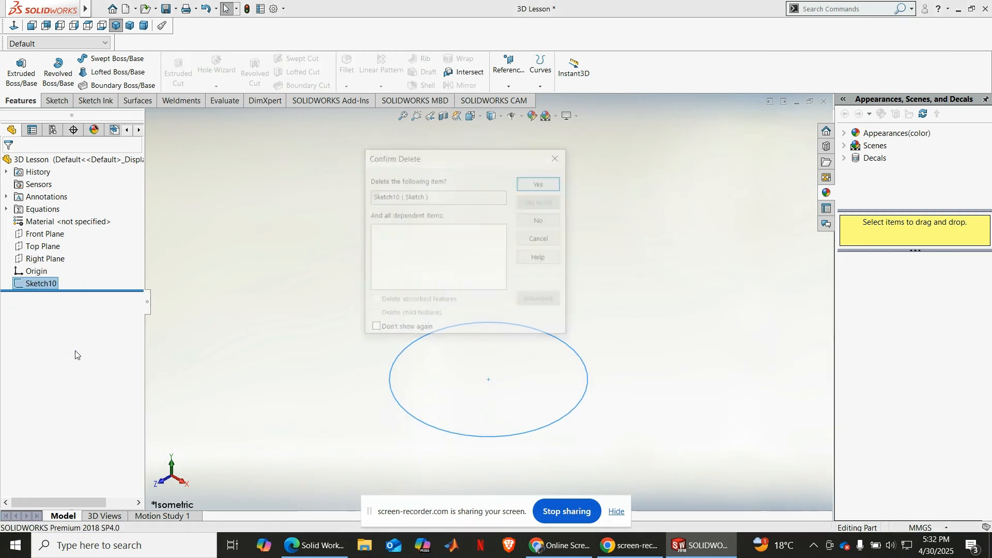
key(Return)
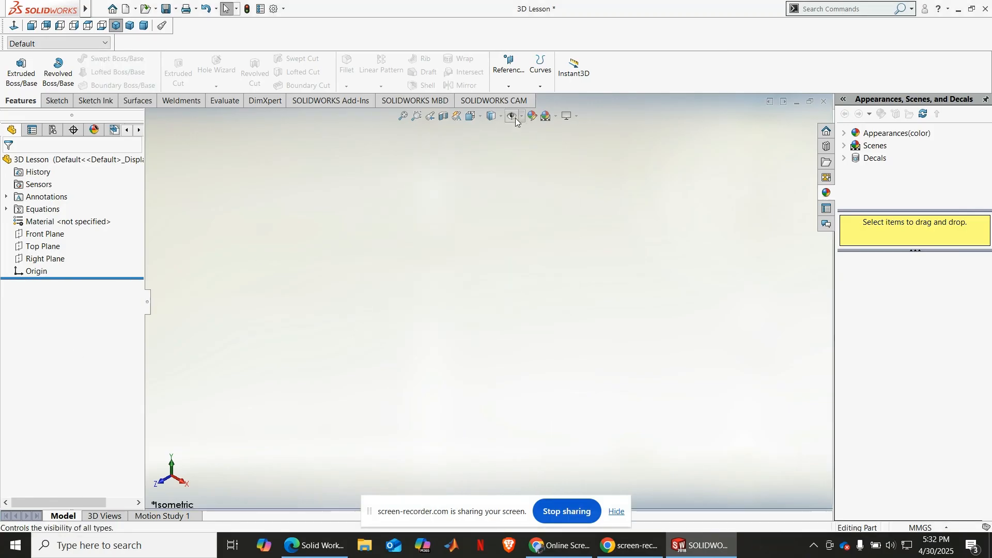
Step: Sketch a new circle about 44 mm in diameter on the Top Plane, centred on the origin
click(547, 85)
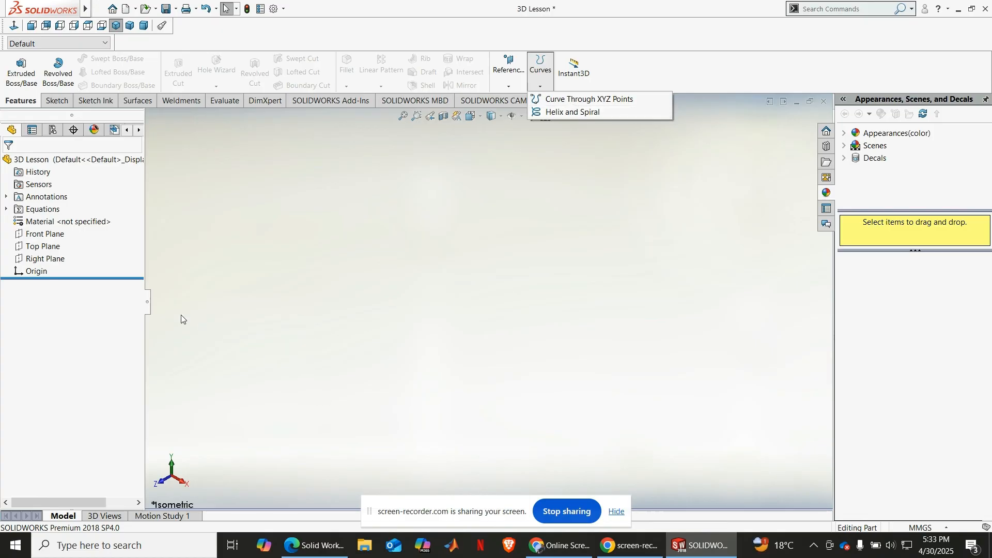
click(41, 248)
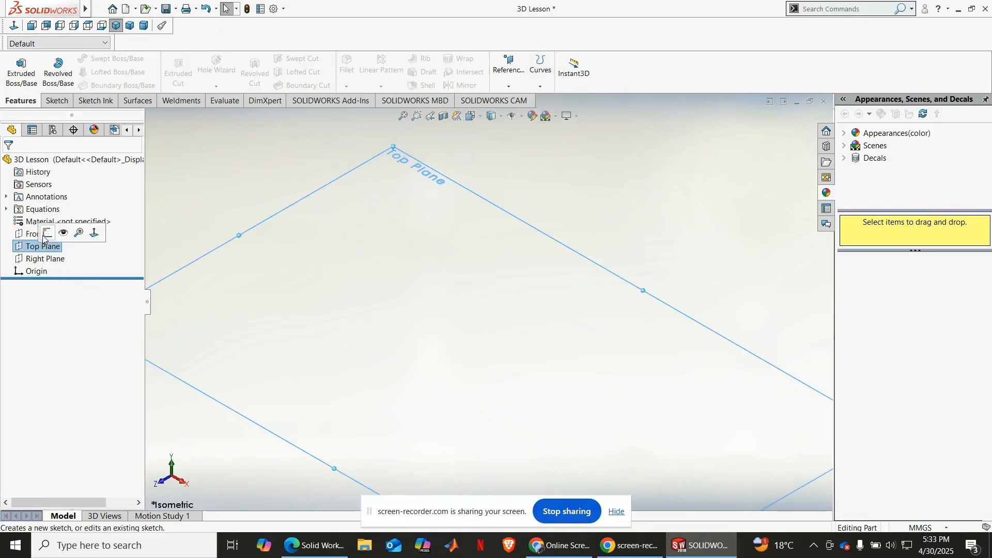
click(42, 237)
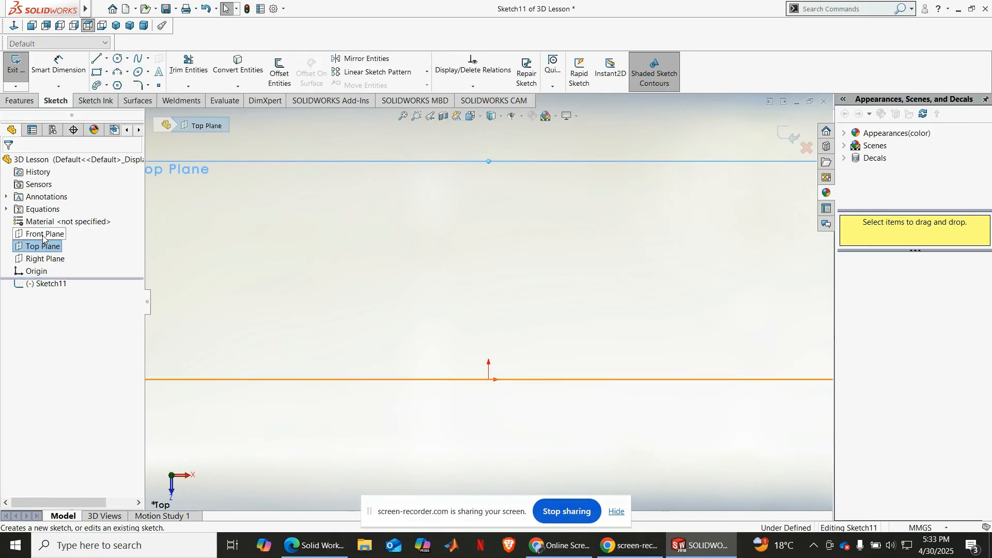
click(117, 59)
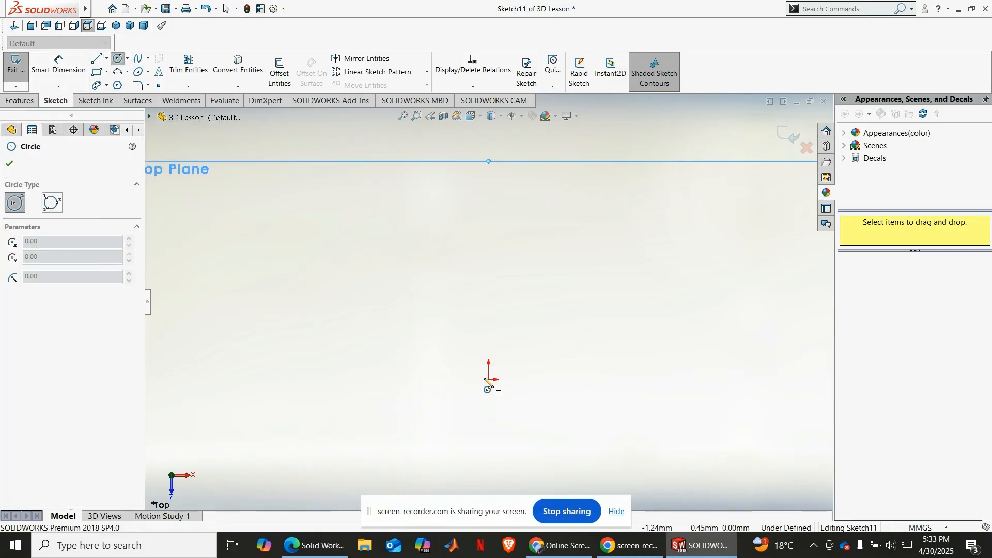
click(488, 380)
click(504, 294)
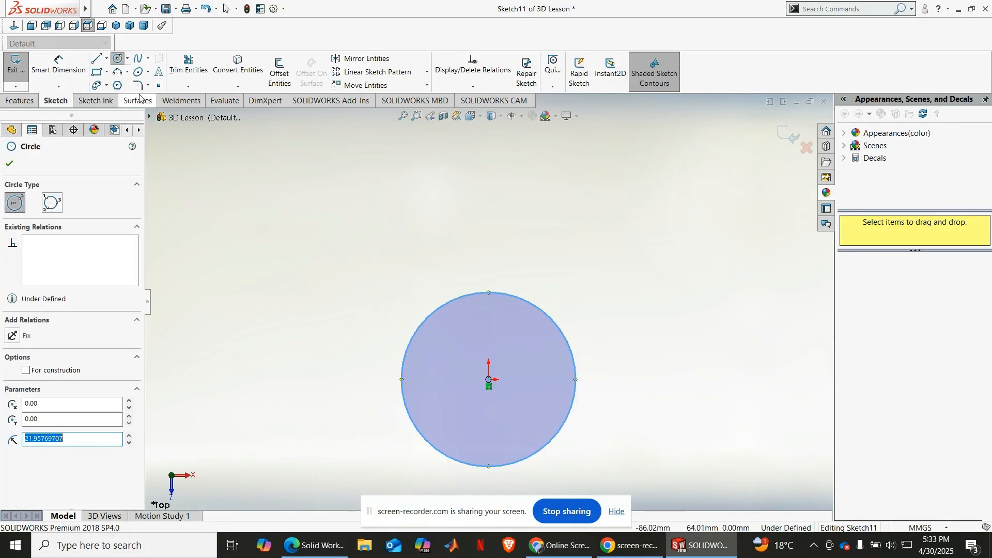
Step: Dimension the new circle's diameter, set it to 39 mm, and show the sketch in isometric view
click(74, 69)
click(409, 338)
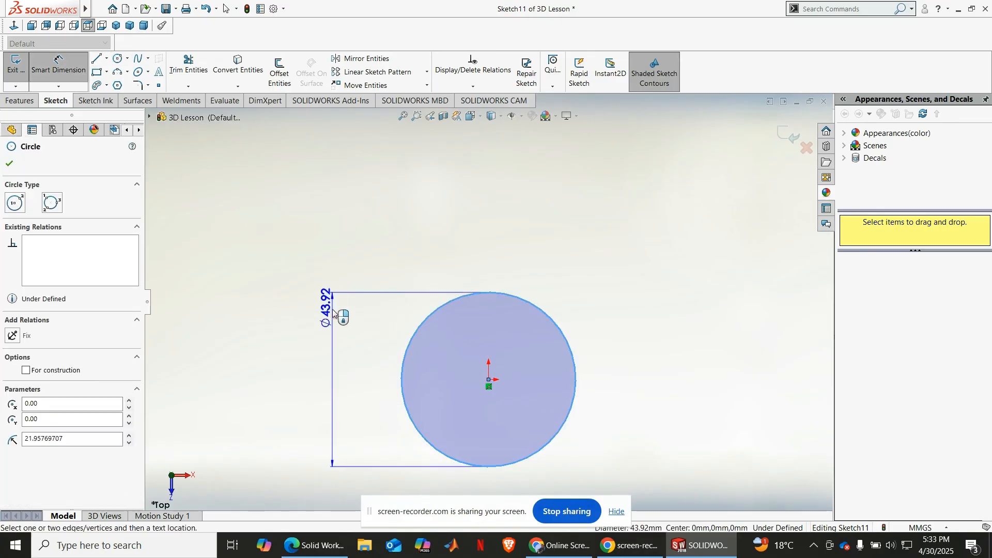
click(333, 312)
click(332, 312)
text(39)
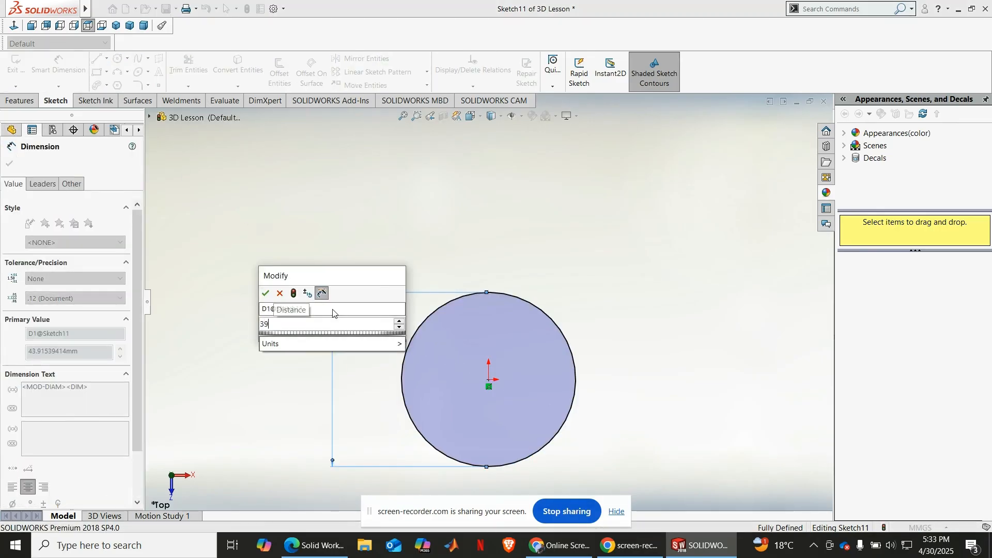
key(Return)
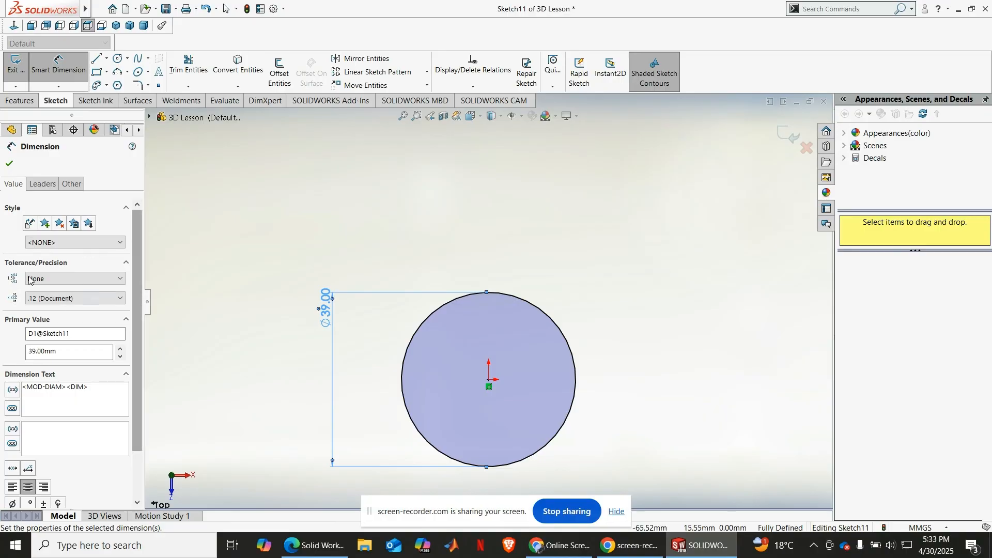
key(Escape)
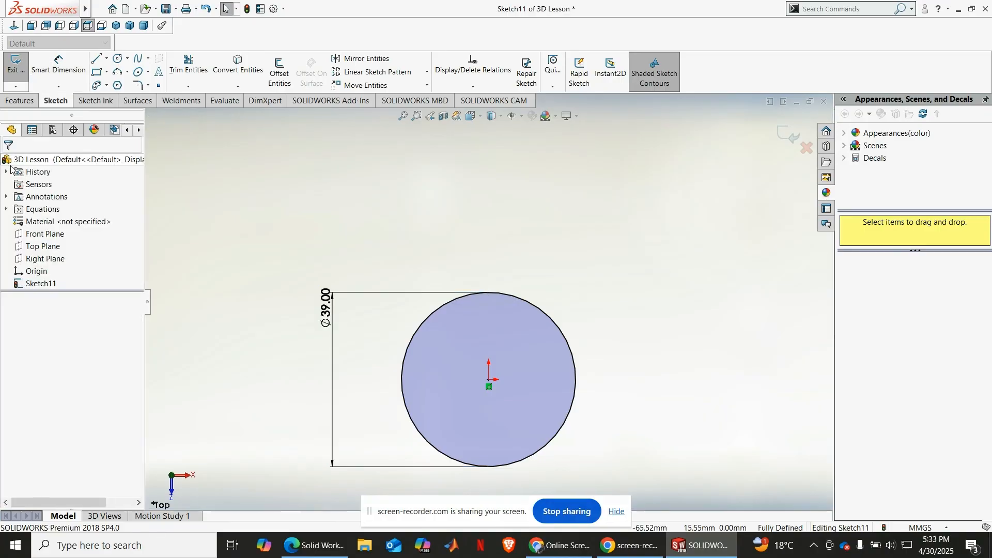
click(117, 25)
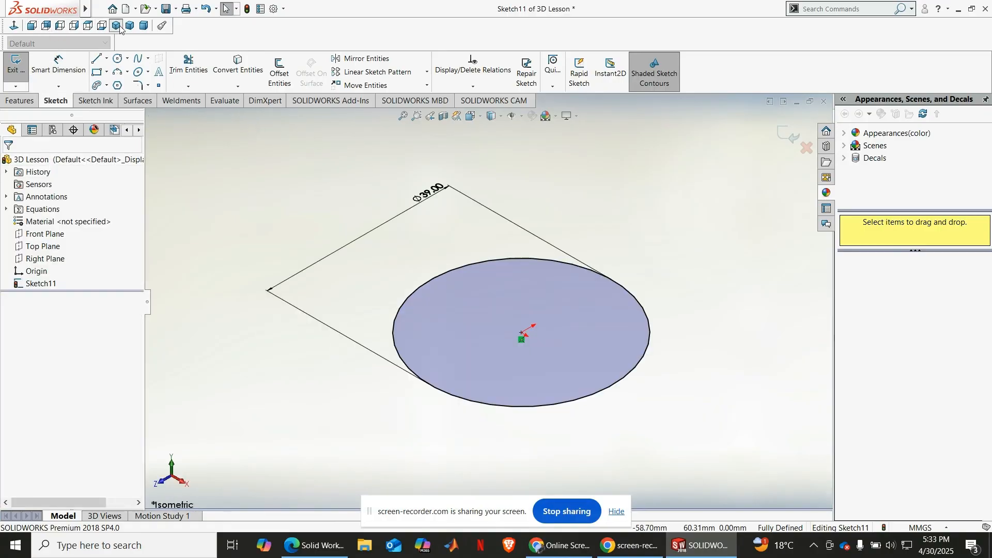
Step: Start a helix on the 39 mm circle, defined by Pitch and Revolution
scroll(486, 208, up, 2)
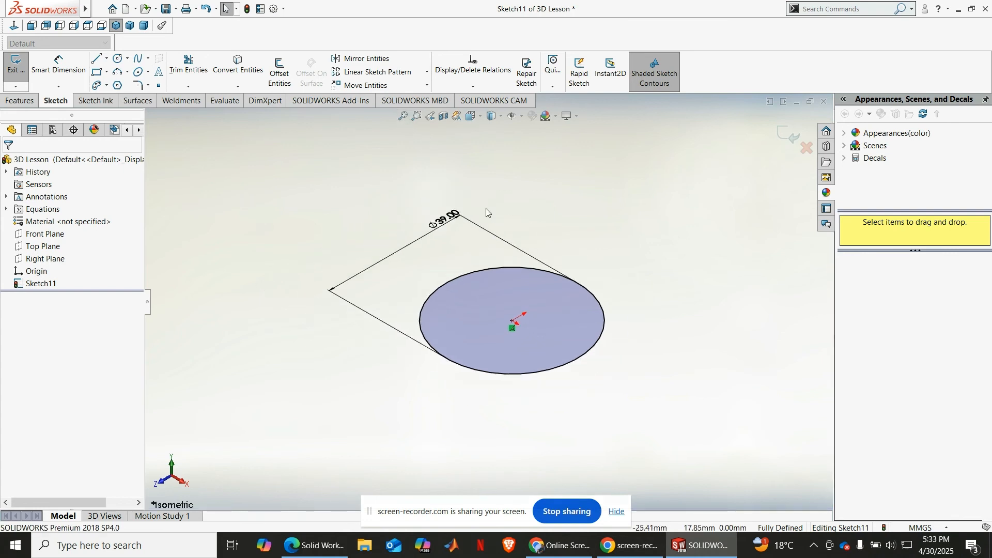
scroll(491, 203, down, 4)
click(30, 102)
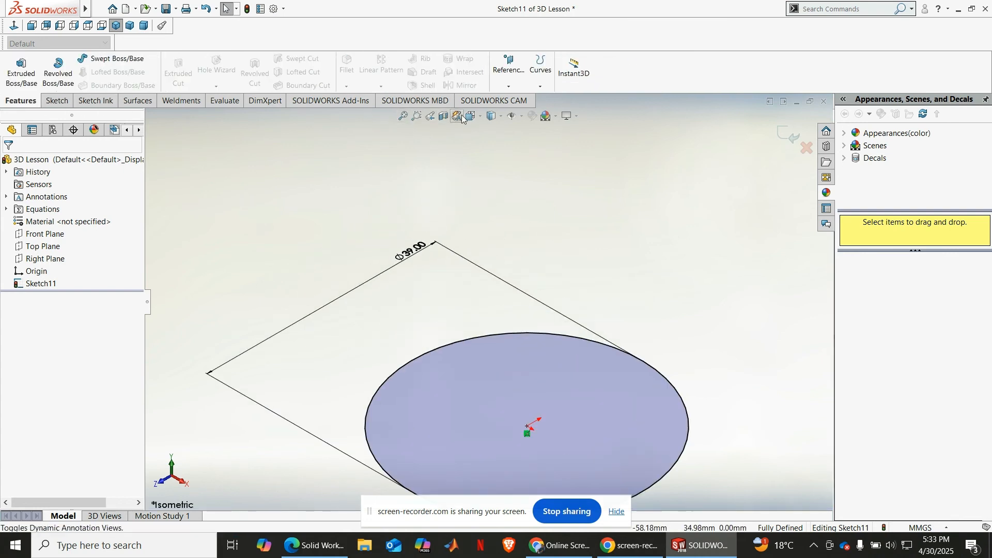
click(535, 88)
click(571, 99)
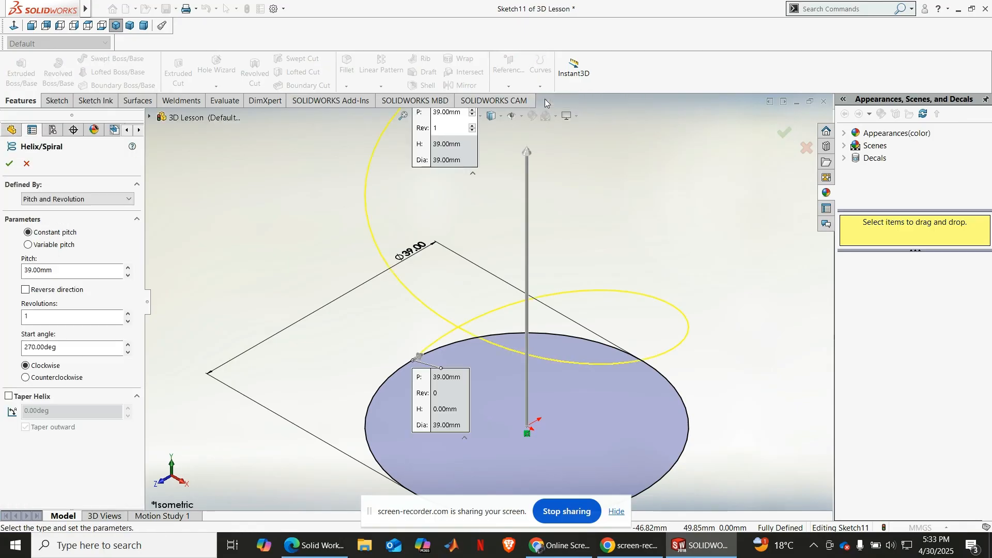
scroll(507, 315, up, 3)
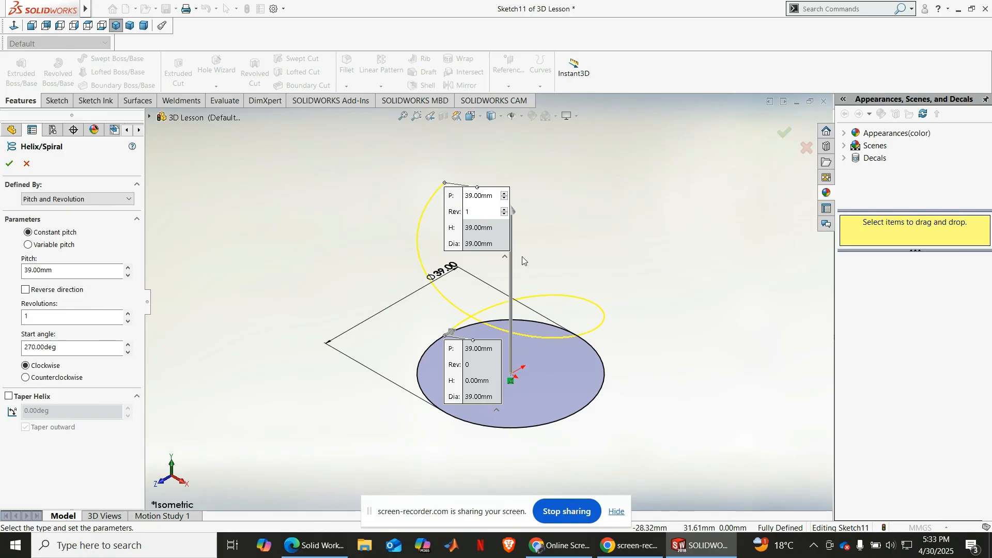
click(106, 198)
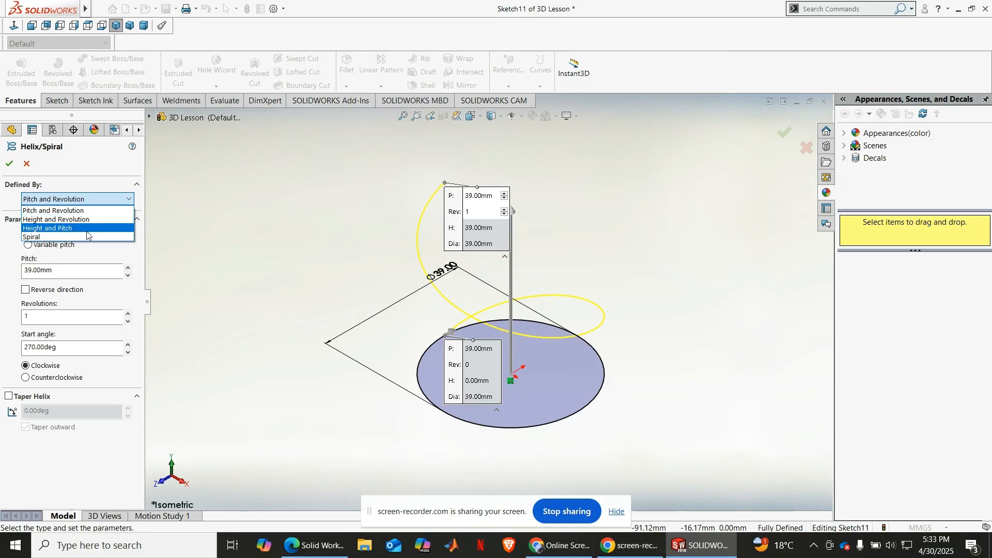
click(93, 211)
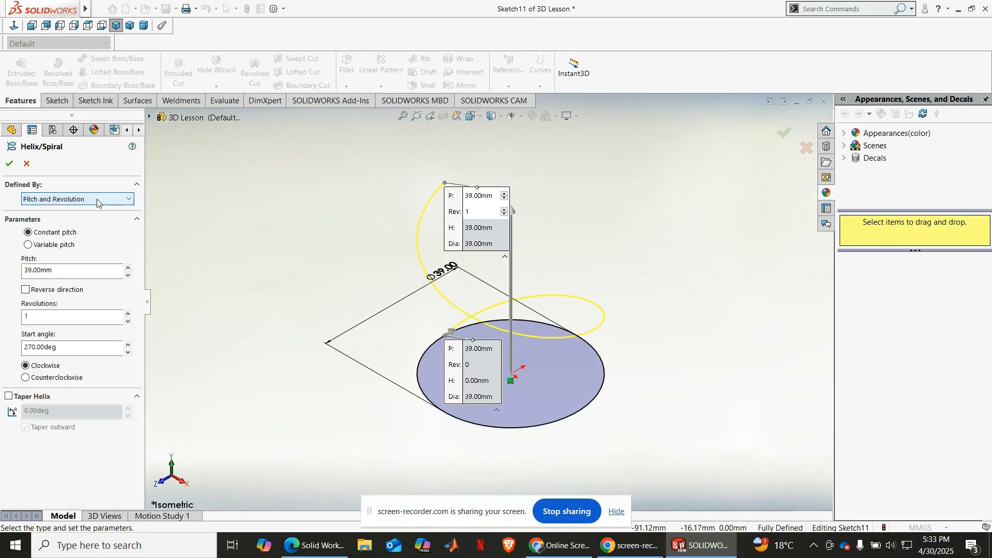
Step: Set the helix's constant pitch to 3 mm and its number of revolutions to 16.25
drag(95, 273, 32, 269)
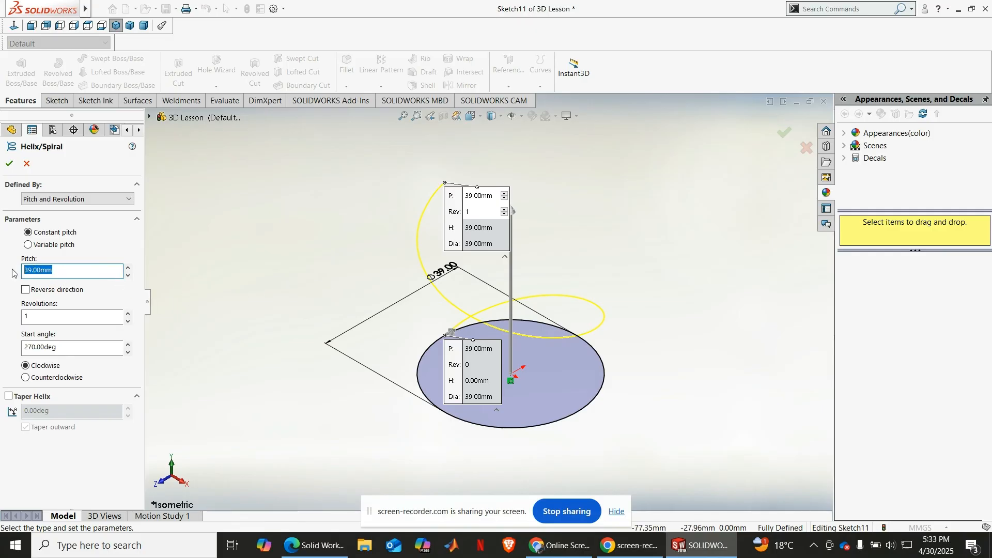
text(2)
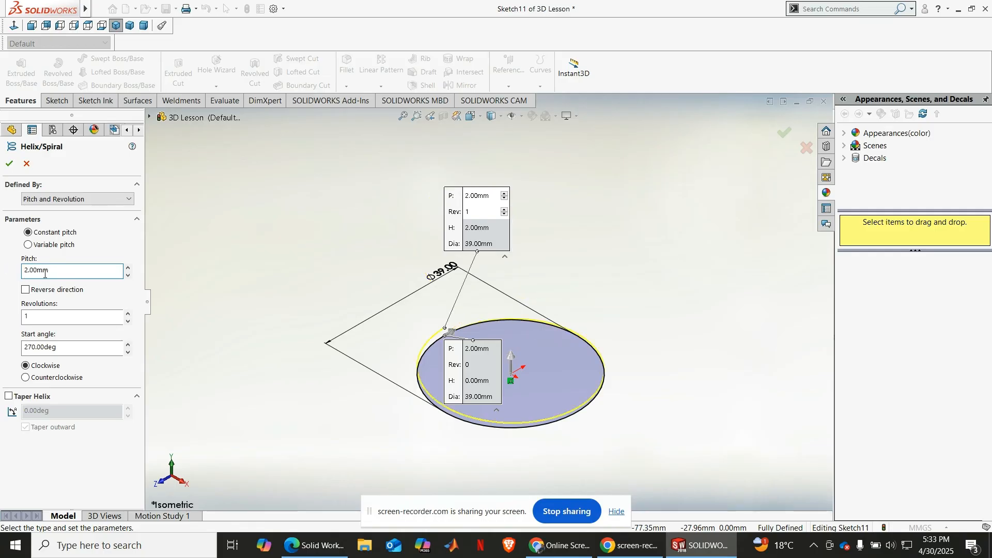
drag(40, 272, 26, 273)
text(3)
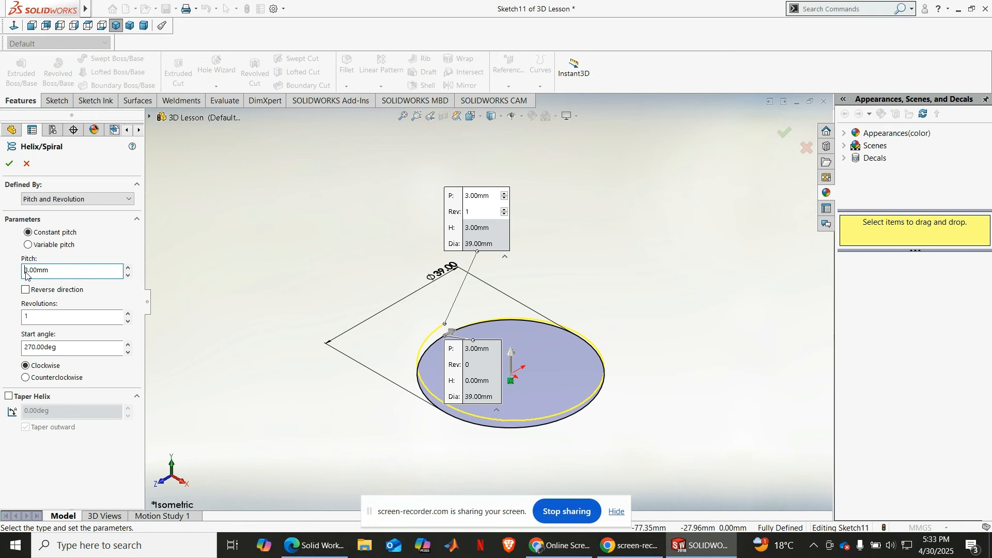
click(130, 315)
click(129, 315)
click(129, 315)
click(129, 316)
click(130, 316)
click(129, 316)
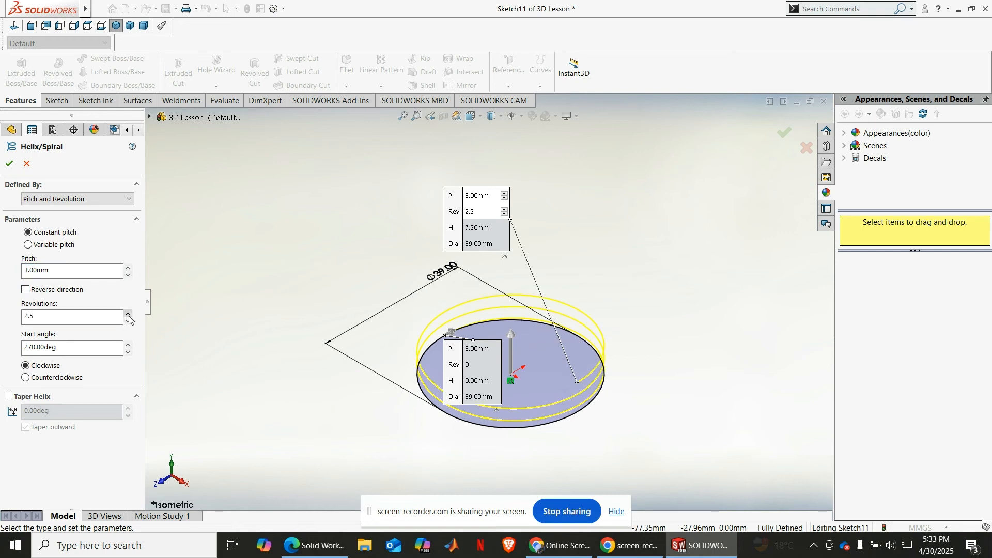
click(129, 315)
drag(128, 316, 129, 319)
click(128, 314)
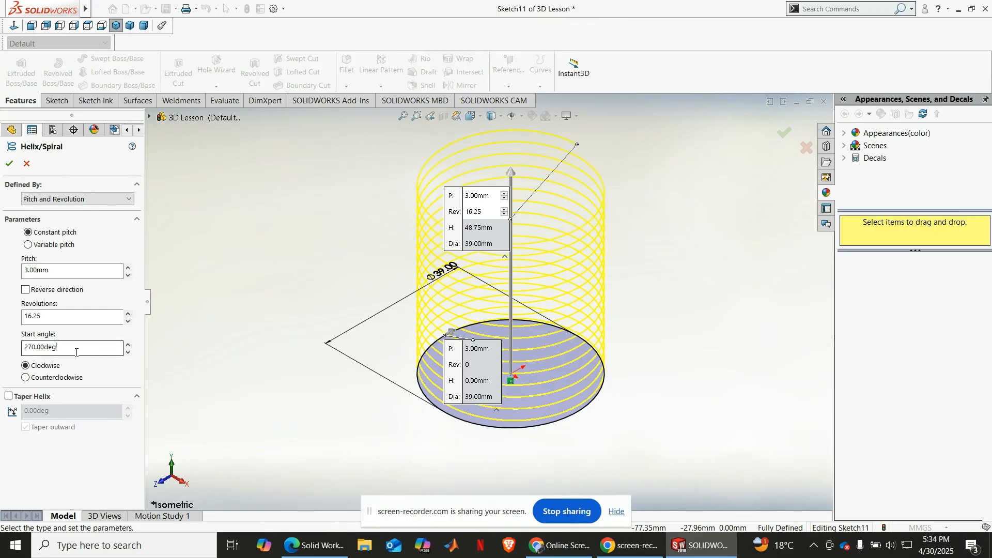
Step: Set the helix's start angle to 0 degrees and create it in the clockwise direction
drag(59, 347, 24, 351)
text(0)
key(Return)
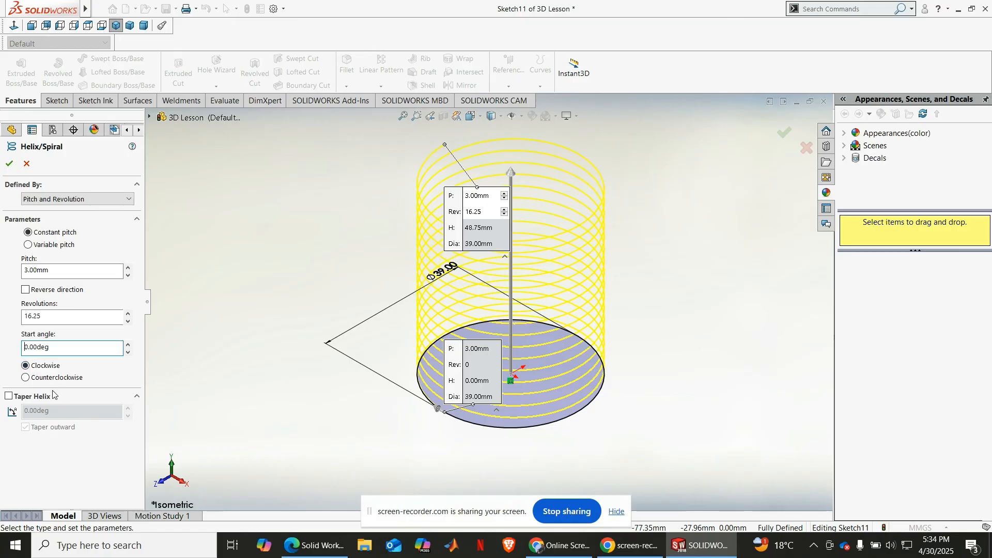
click(8, 166)
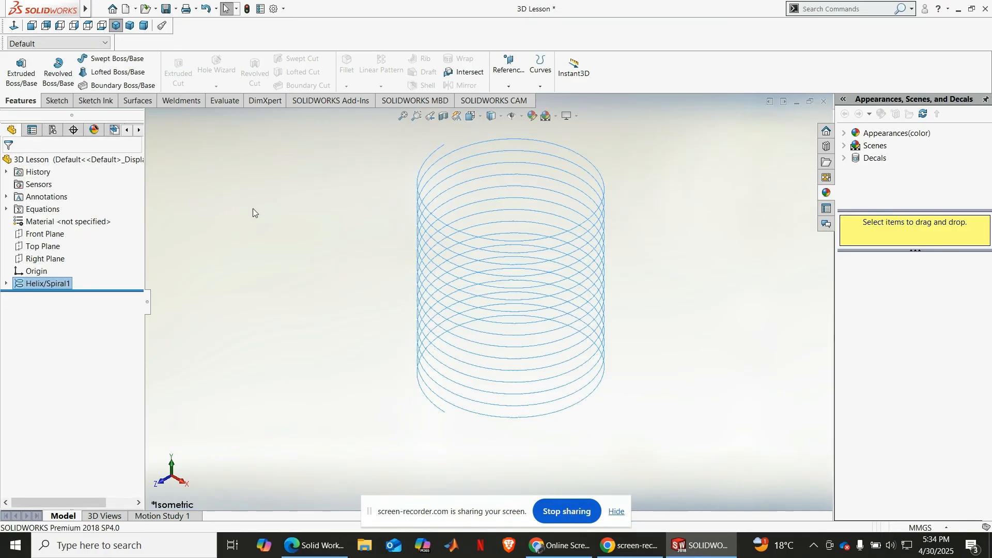
click(403, 117)
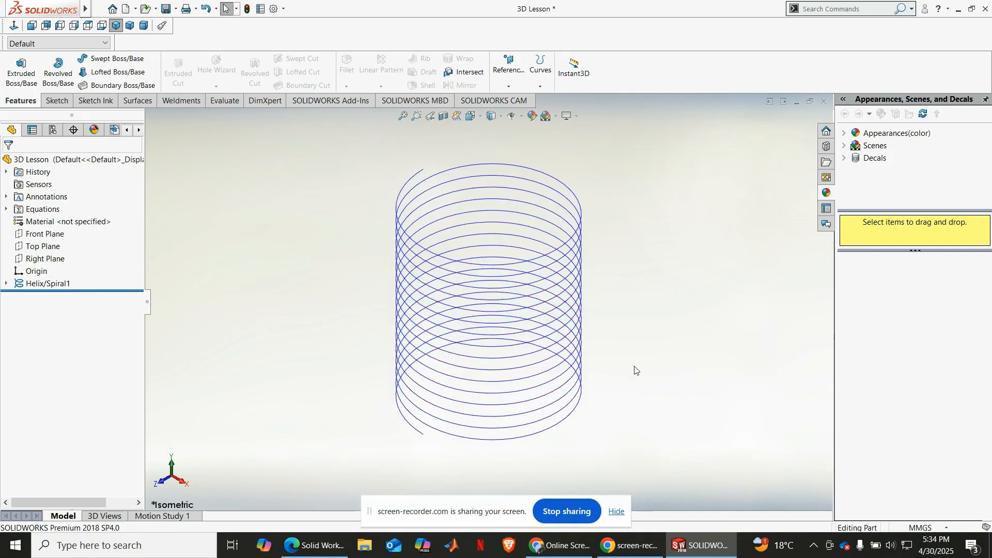
middle_drag(662, 346, 668, 281)
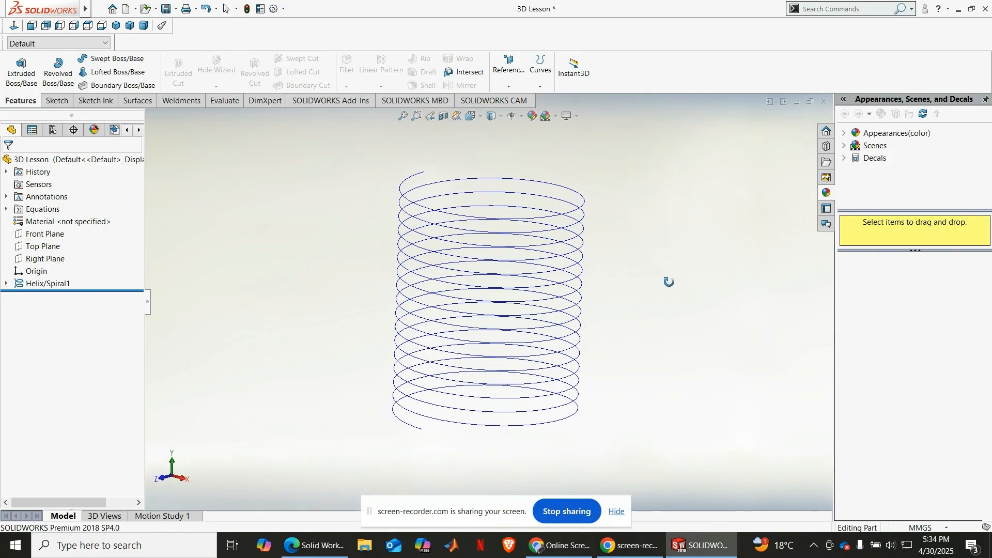
click(99, 9)
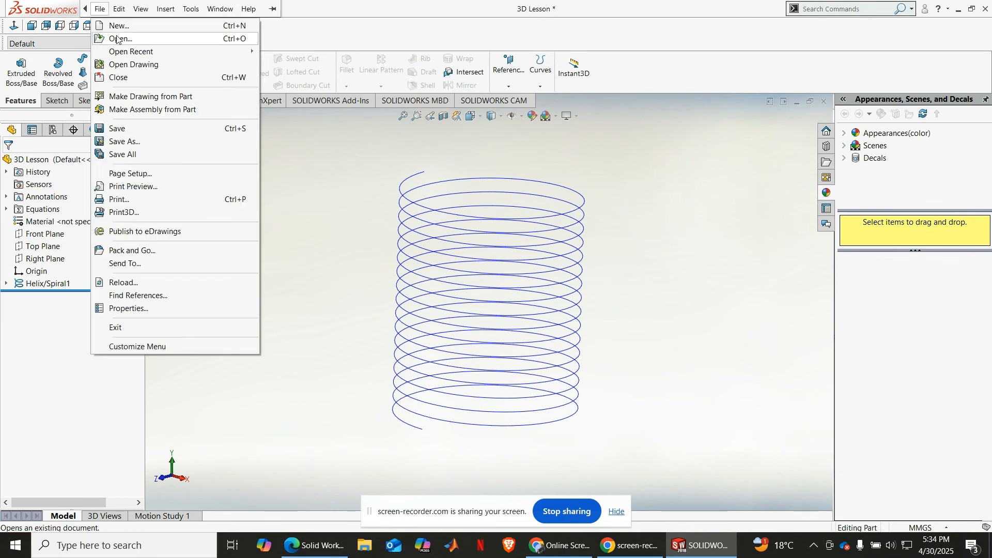
click(384, 16)
double_click(384, 16)
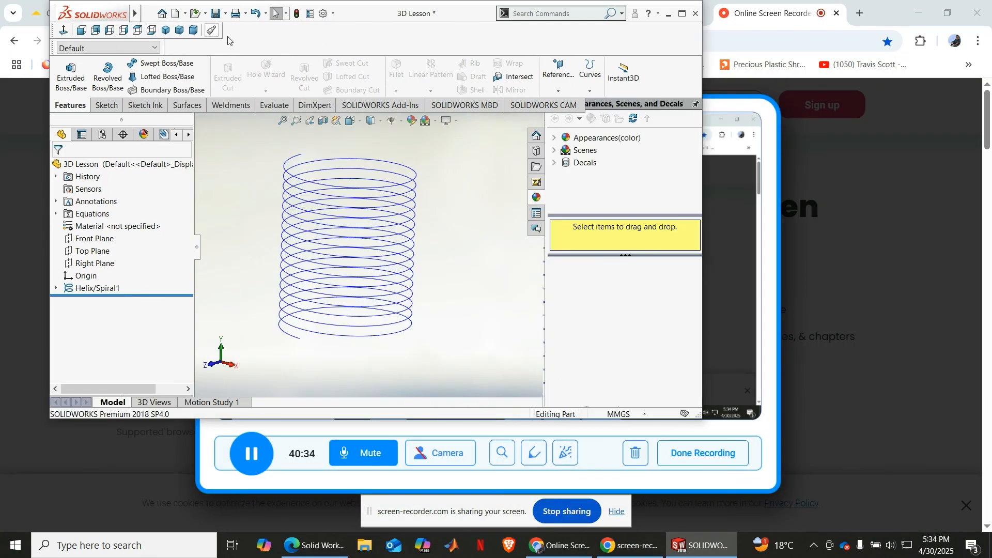
click(682, 13)
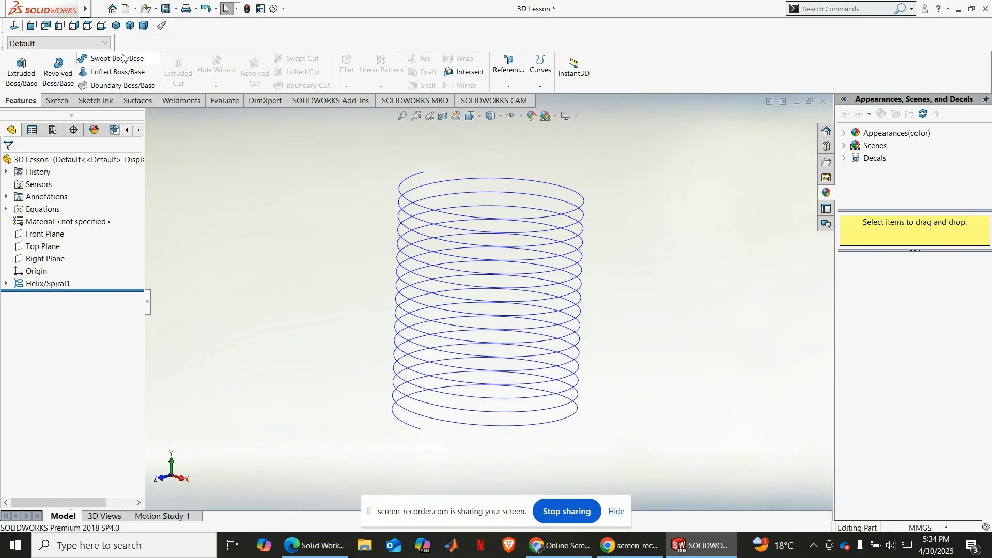
Step: Try to sweep a 10 mm circular profile along the helix
click(116, 26)
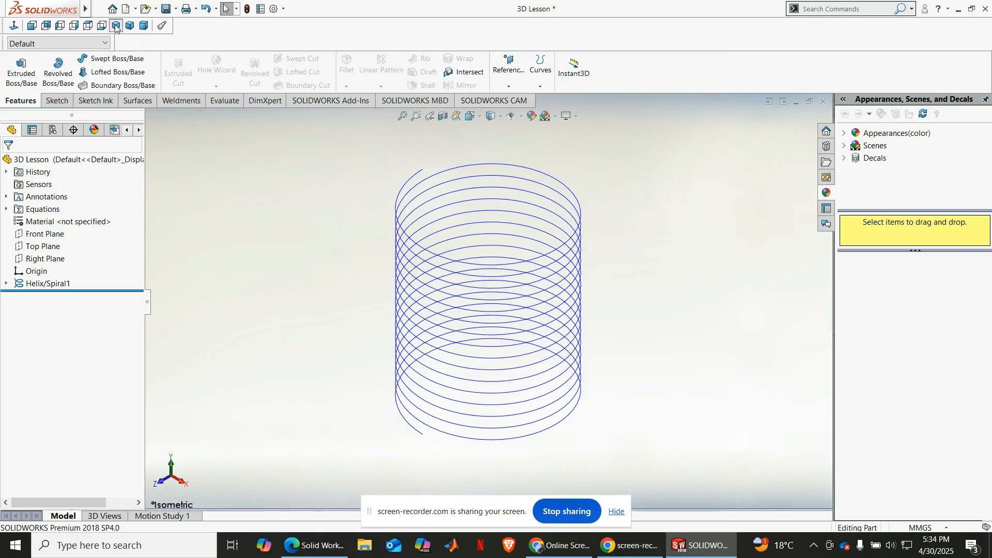
click(120, 58)
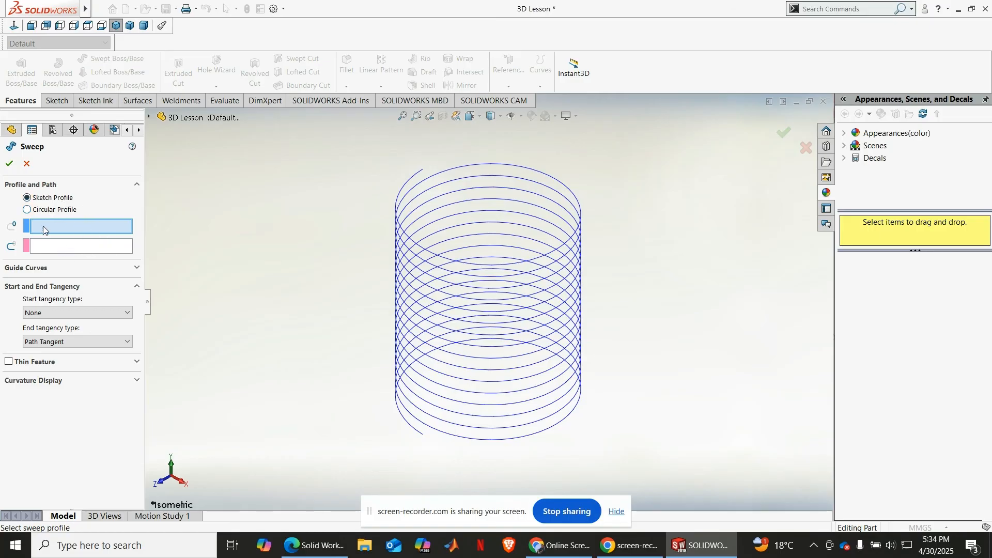
click(43, 210)
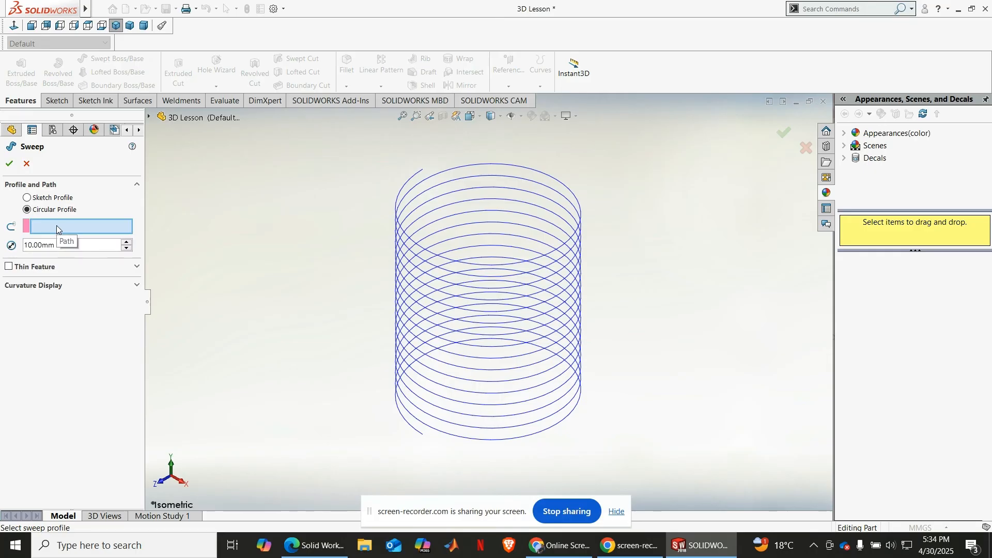
click(57, 228)
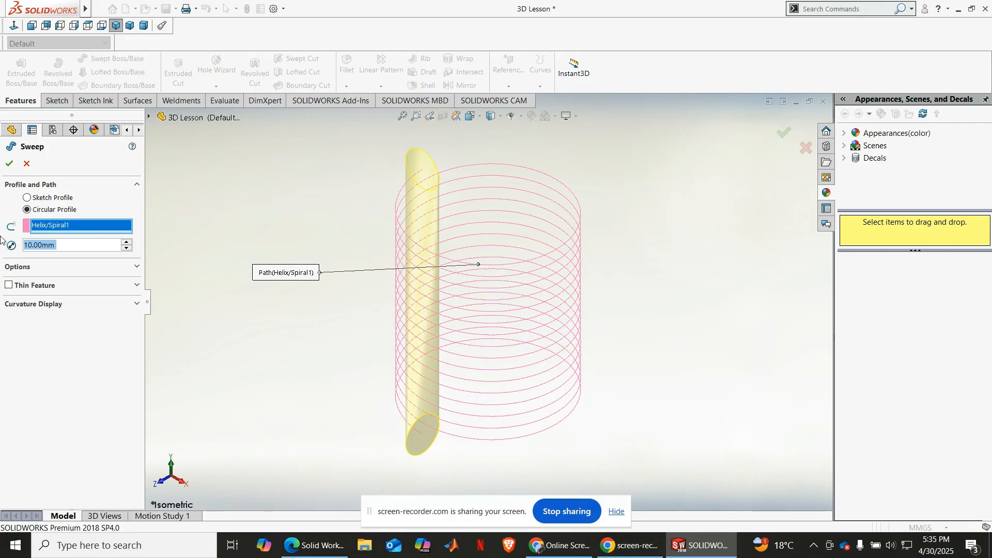
middle_drag(433, 279, 439, 307)
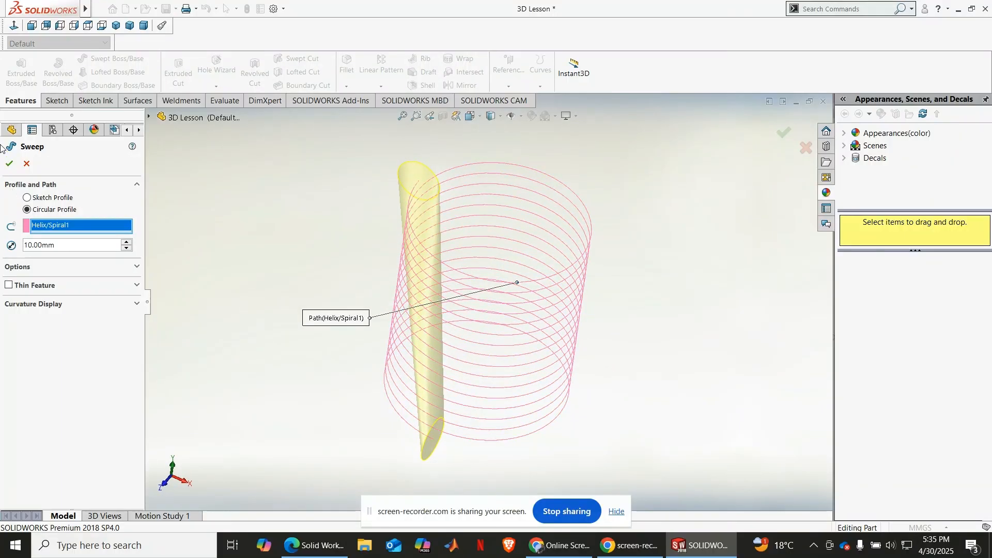
click(27, 163)
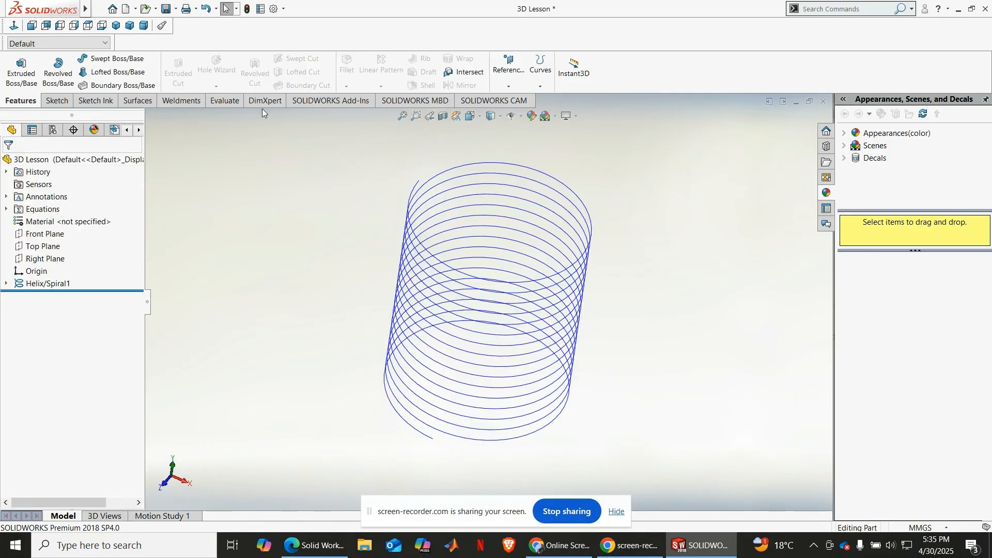
Step: Delete the helix, keeping its base circle sketch
middle_drag(361, 236, 372, 202)
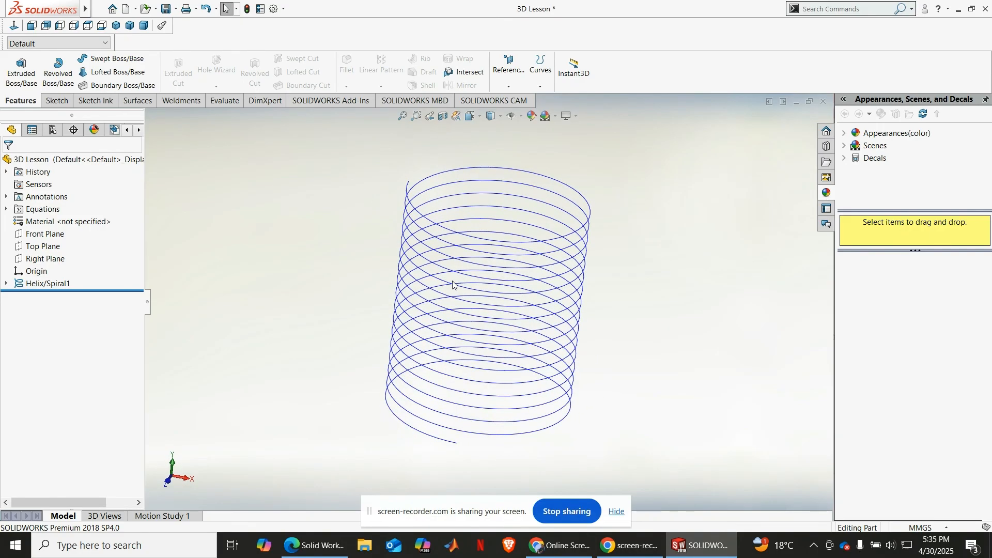
click(48, 284)
right_click(48, 285)
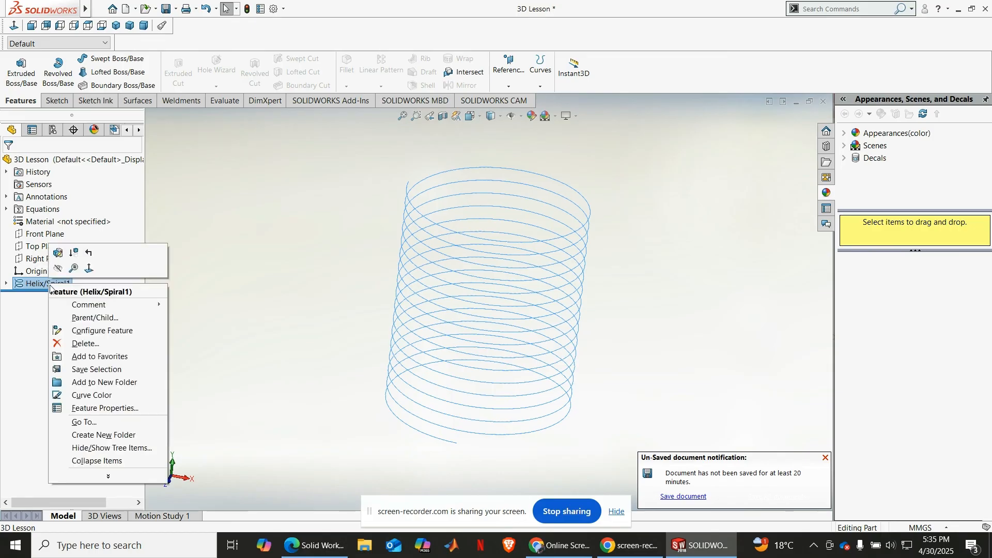
click(86, 341)
key(Return)
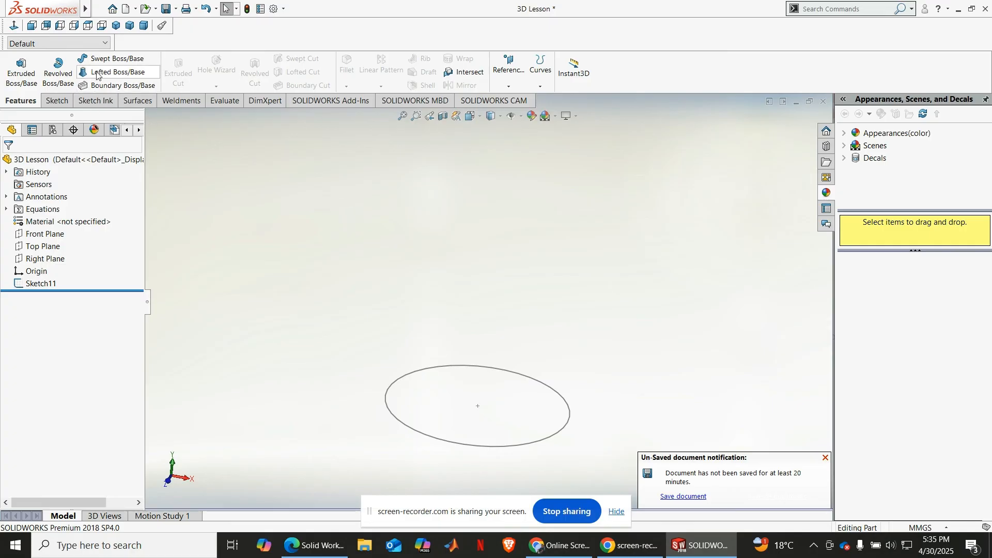
Step: Sweep a circular profile 2 mm in diameter along the circle sketch to form a ring
click(110, 59)
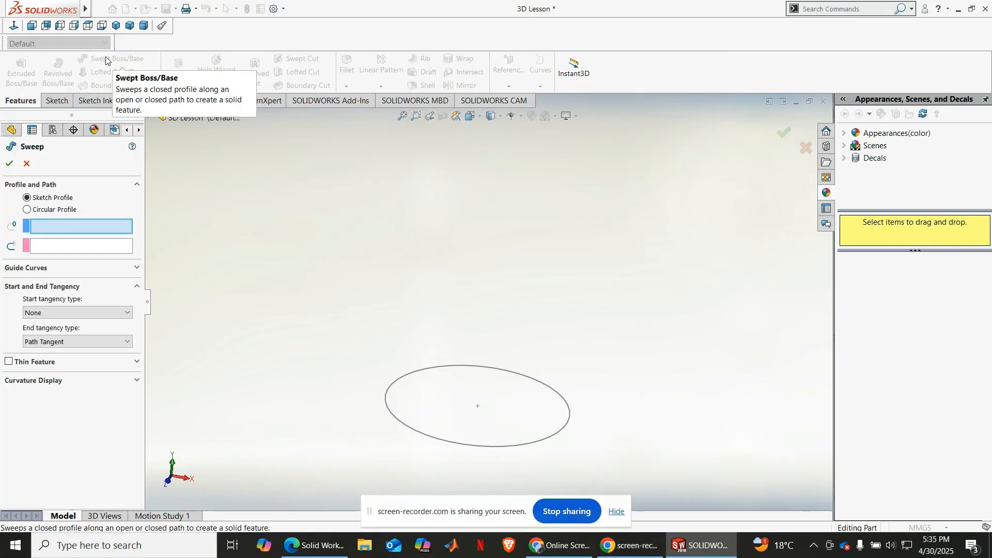
click(73, 211)
click(387, 394)
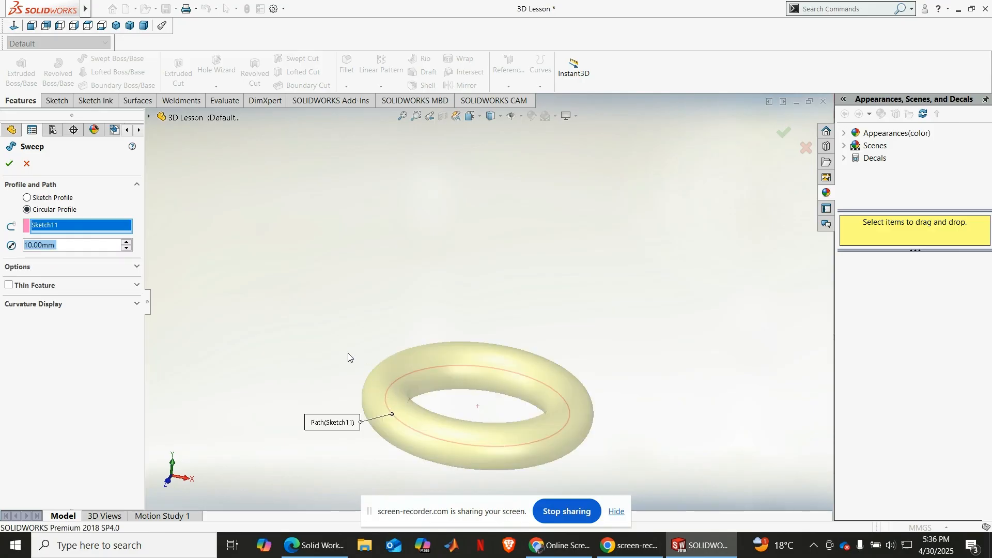
click(57, 247)
double_click(57, 247)
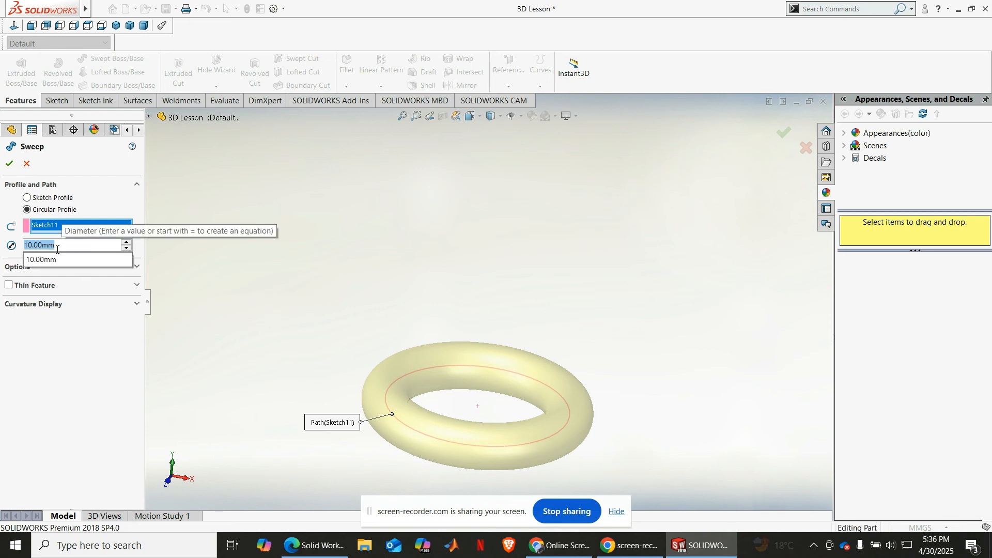
text(2)
key(Return)
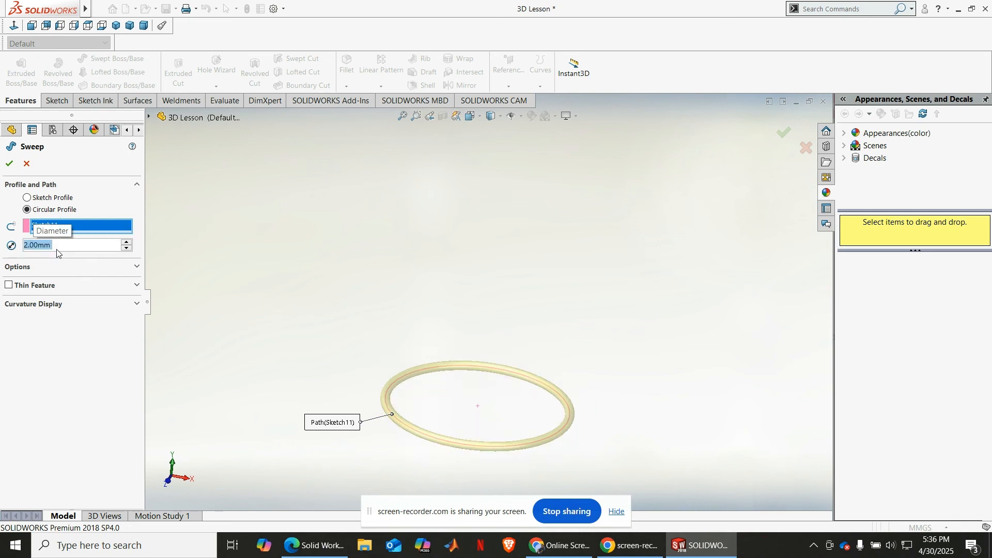
click(11, 163)
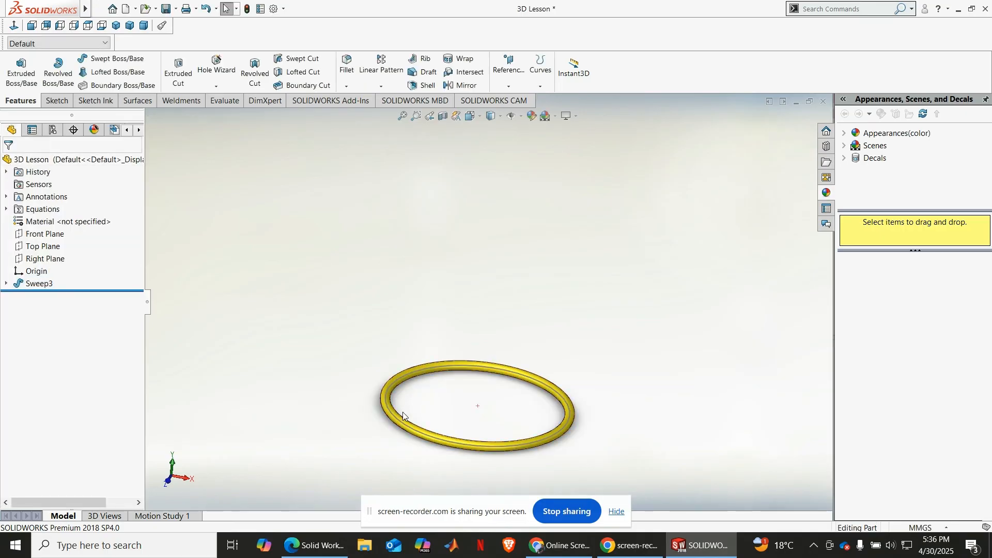
Step: Hide the circle sketch that serves as the ring's sweep path
scroll(403, 413, down, 5)
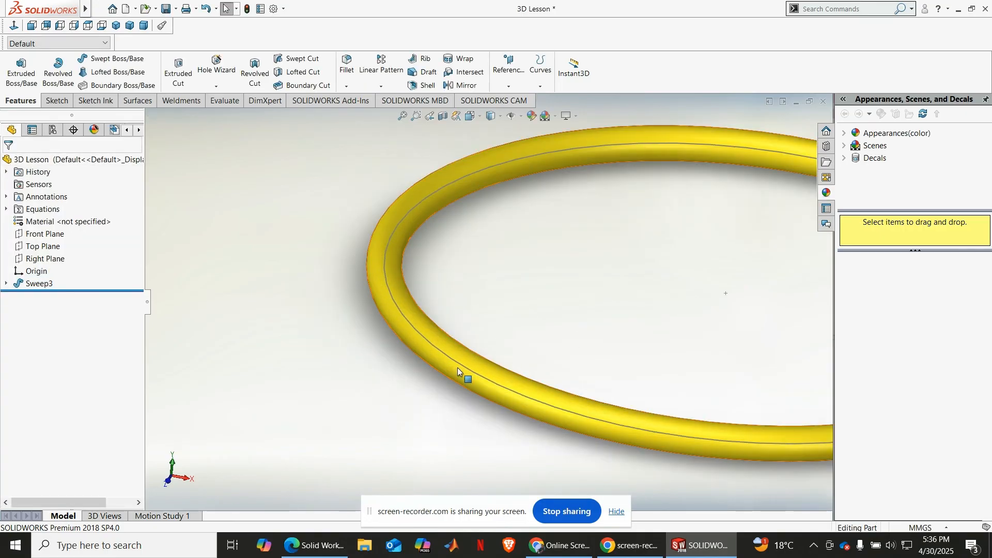
click(457, 368)
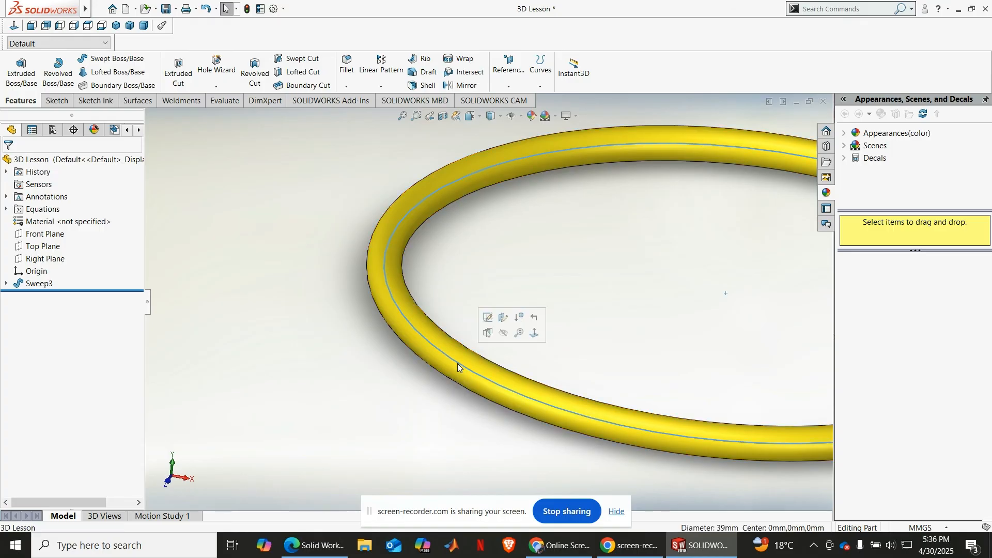
click(504, 333)
scroll(494, 332, up, 2)
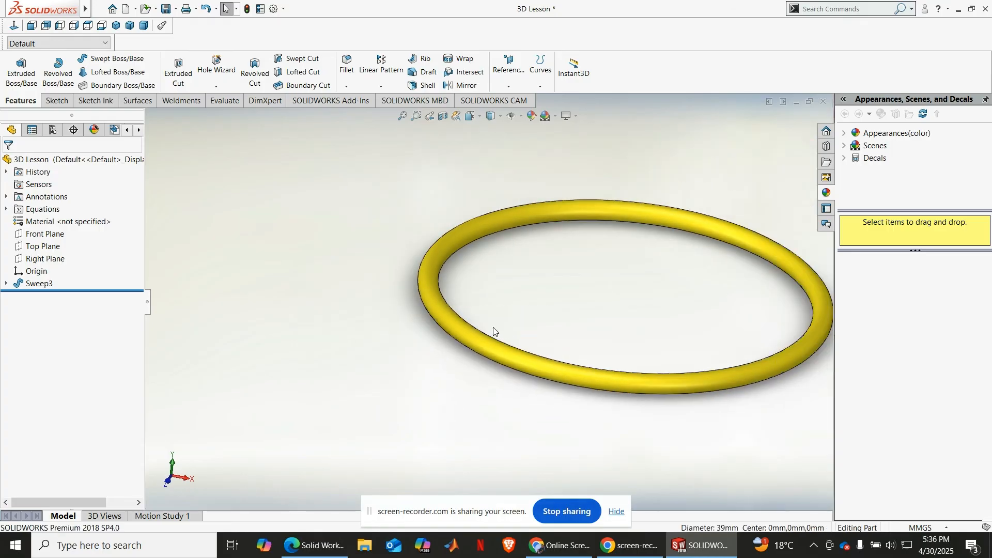
Step: Delete the ring's sweep feature and the circle sketch it was built on
middle_drag(493, 331, 377, 359)
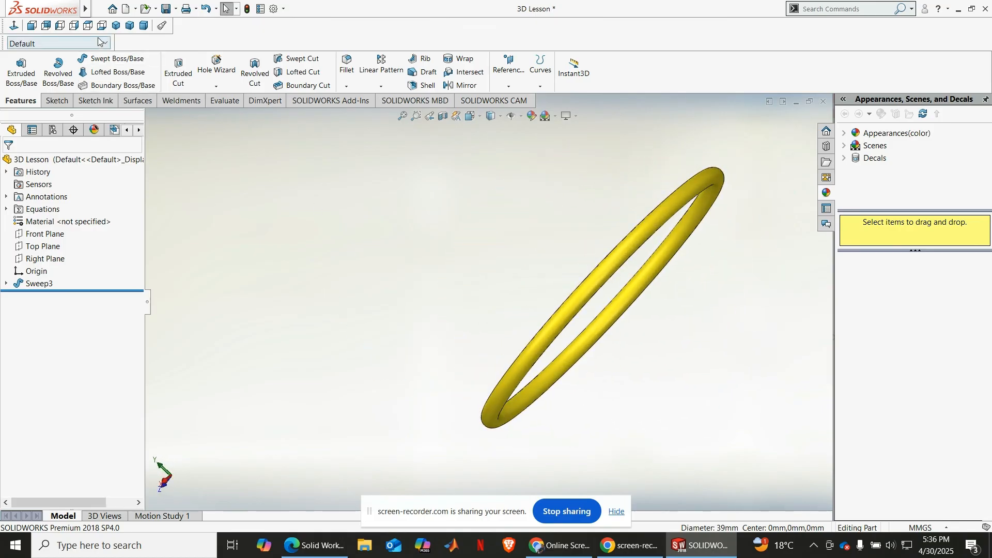
click(115, 26)
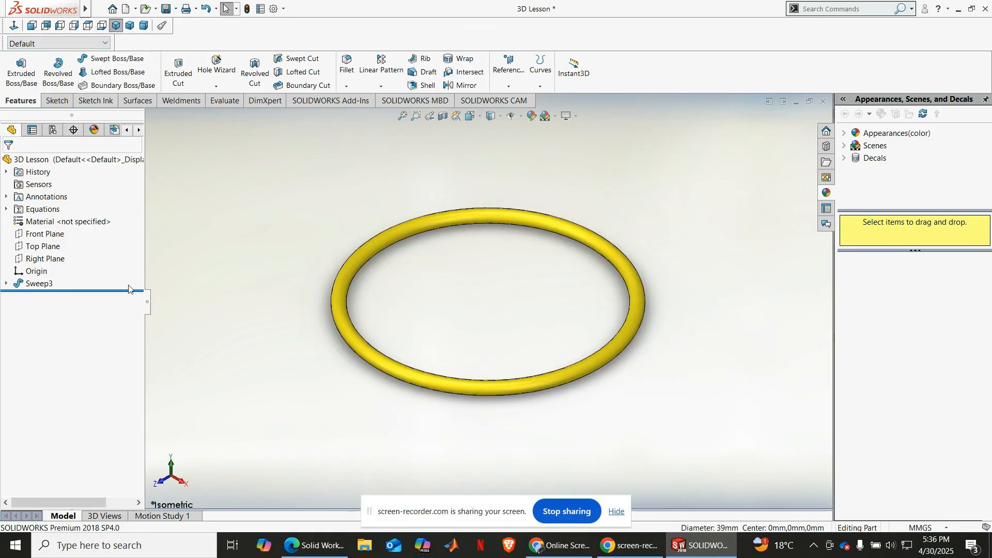
right_click(37, 284)
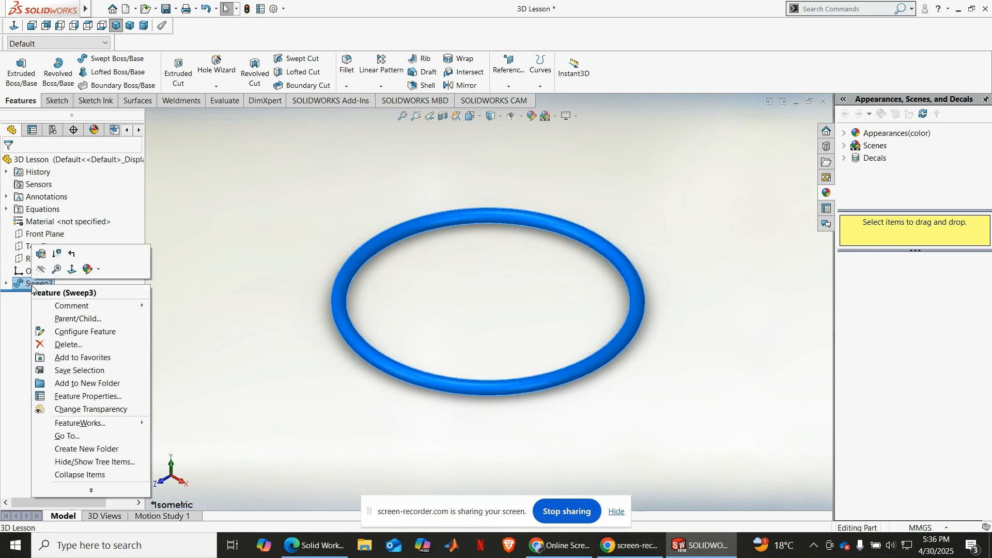
click(75, 343)
key(Return)
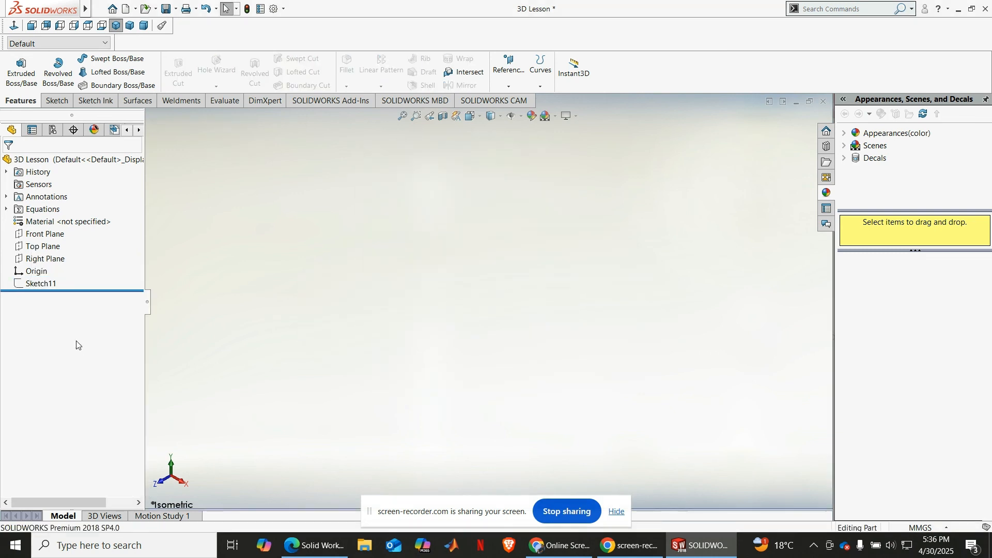
click(49, 282)
right_click(48, 283)
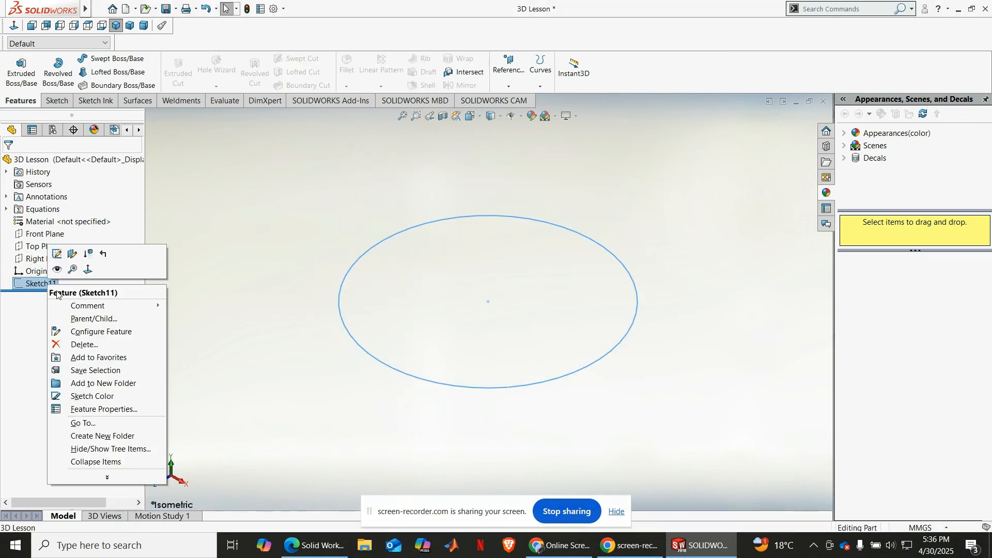
click(77, 345)
key(Return)
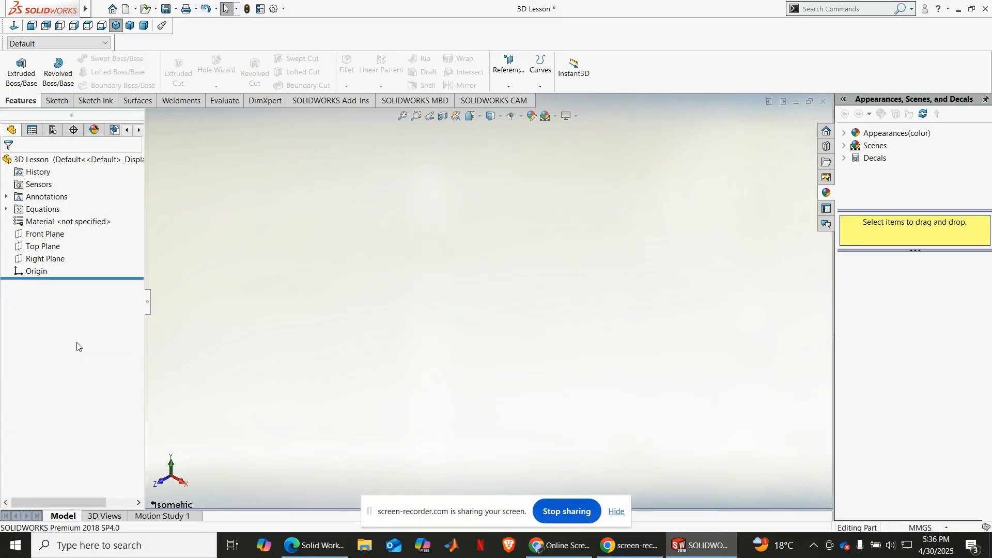
Step: Sketch a circle about 23 mm in diameter on the Top Plane, centred on the origin
click(43, 247)
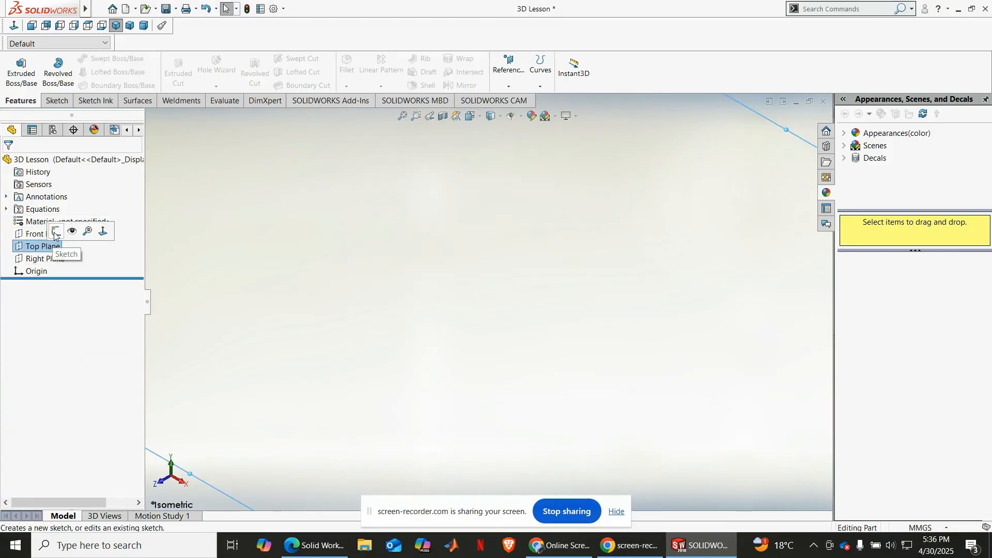
click(54, 235)
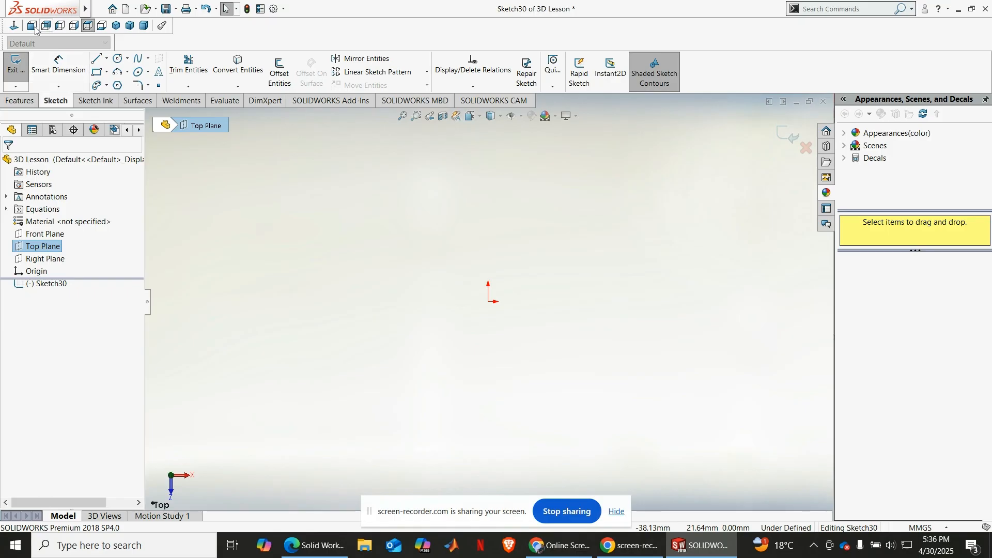
click(118, 58)
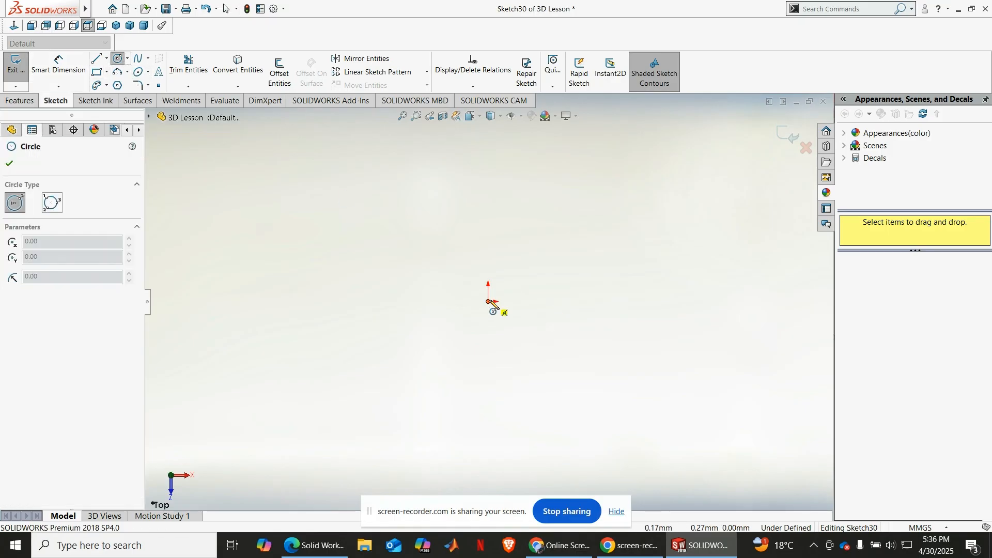
click(488, 301)
click(449, 224)
Step: Dimension the circle's diameter as 30 mm
click(58, 67)
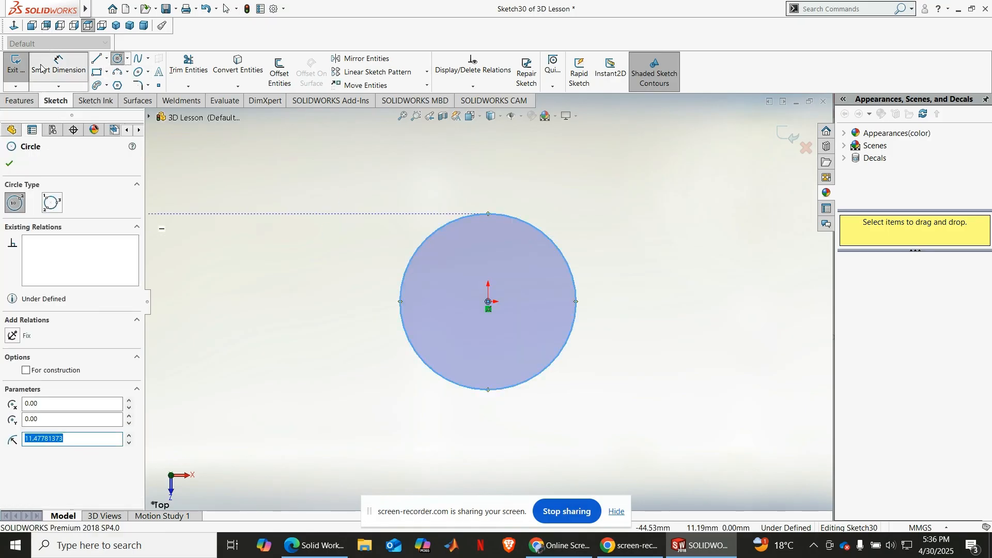
click(403, 310)
click(353, 292)
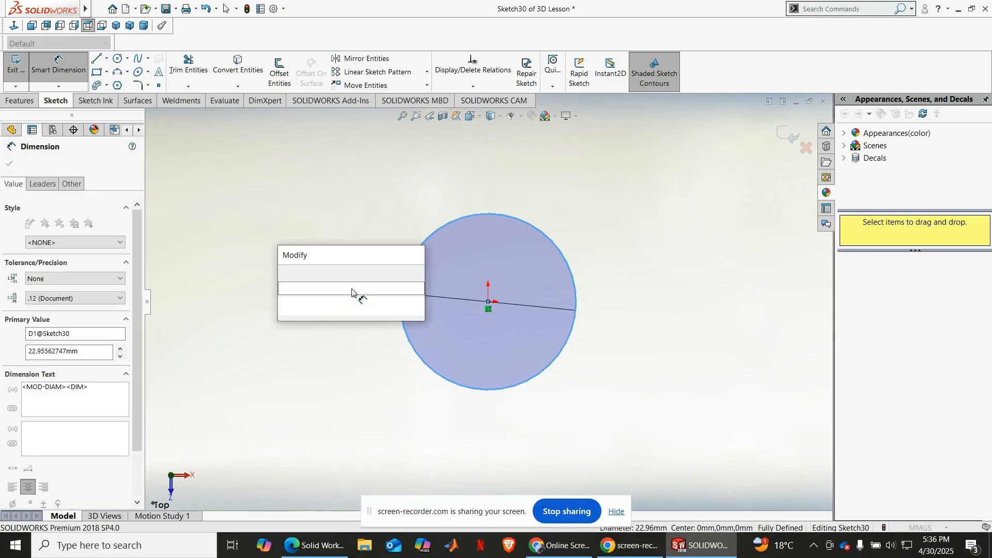
text(30)
key(Return)
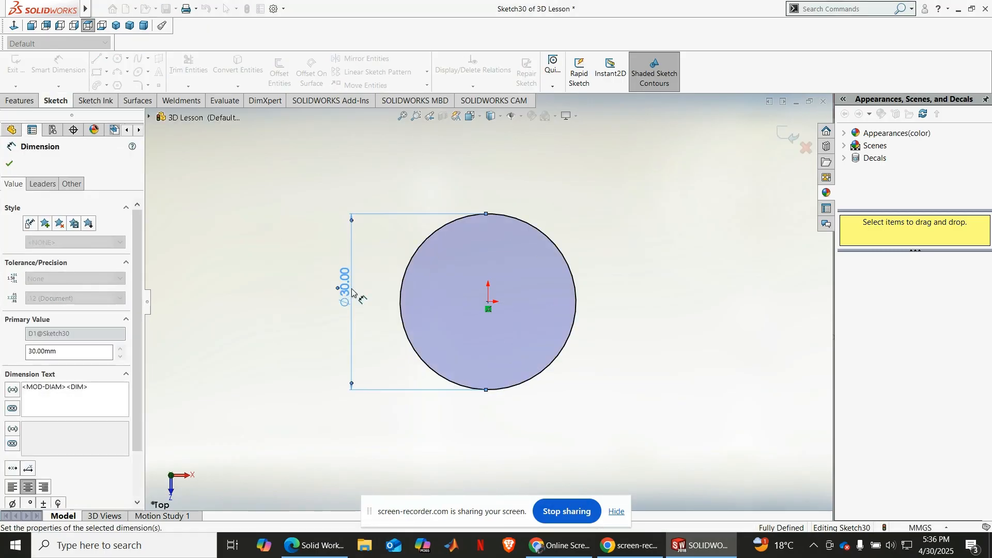
key(Escape)
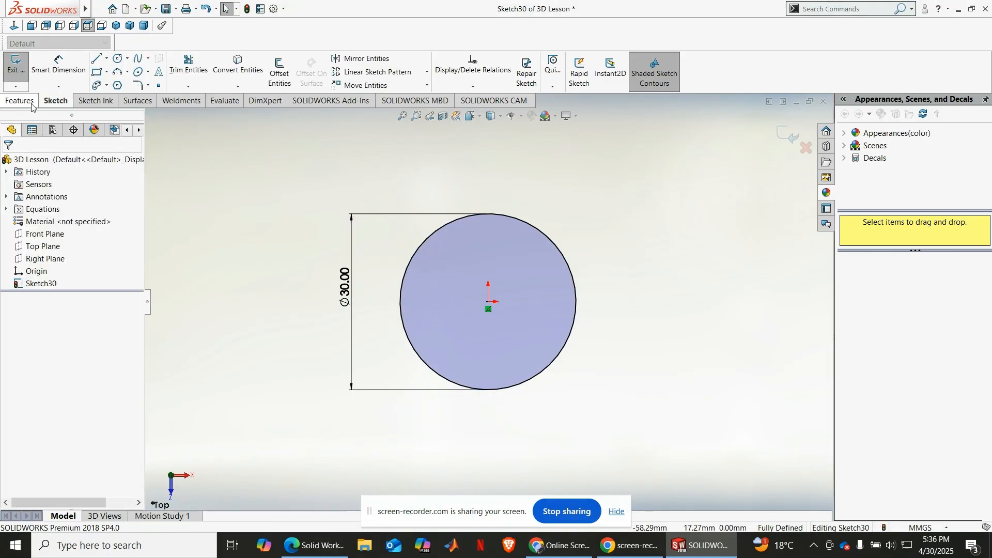
Step: Create a clockwise helix from the circle with a constant 3 mm pitch, 16.25 revolutions and a 0° start angle
click(115, 26)
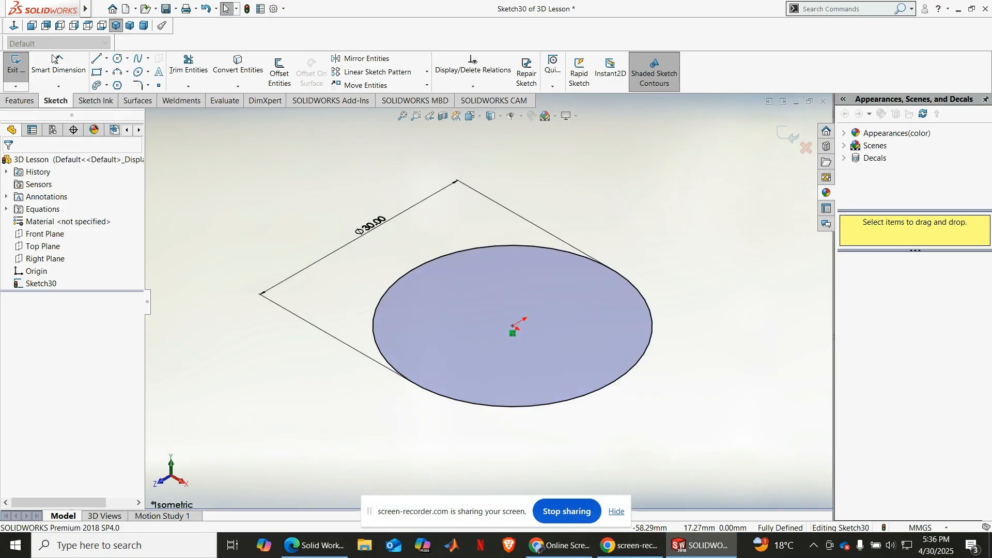
click(20, 101)
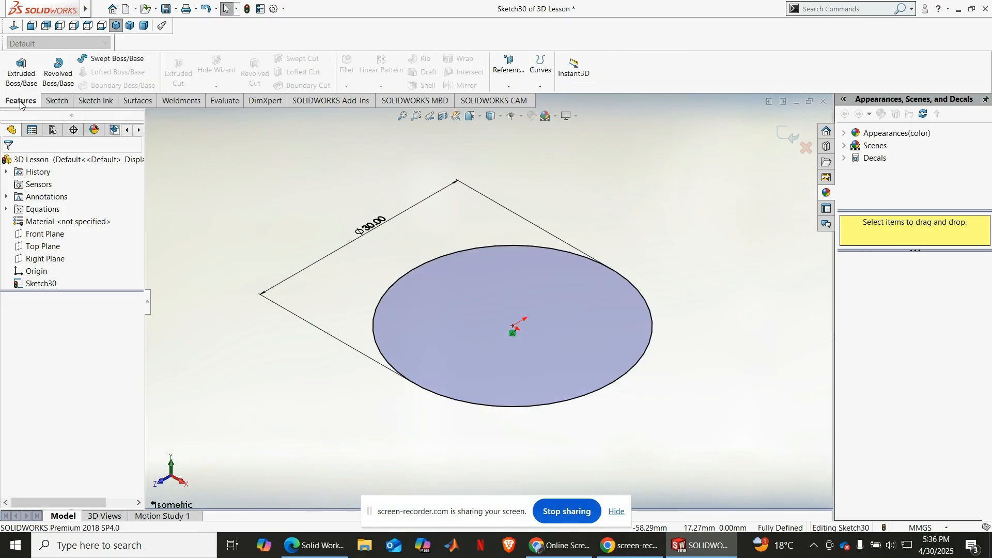
click(542, 87)
click(550, 101)
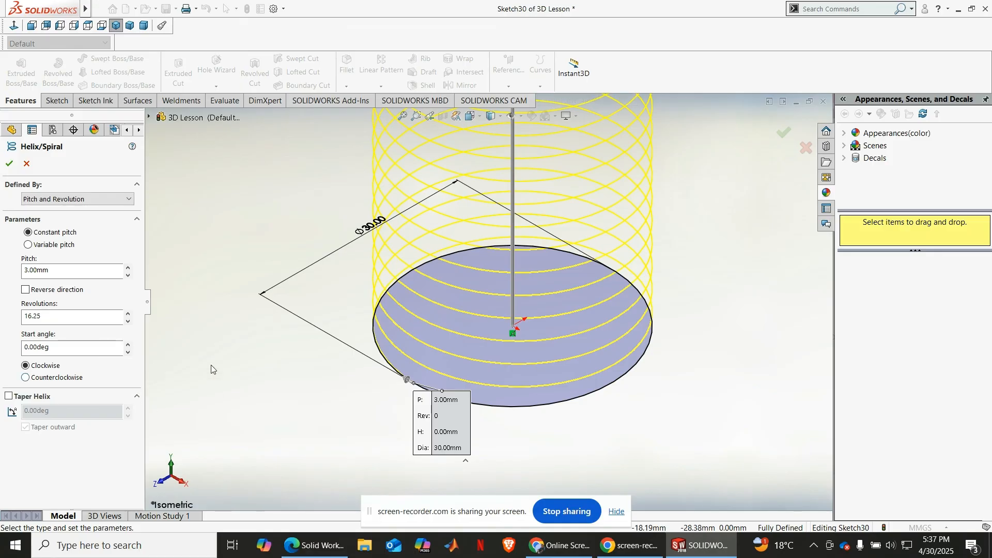
scroll(396, 350, up, 3)
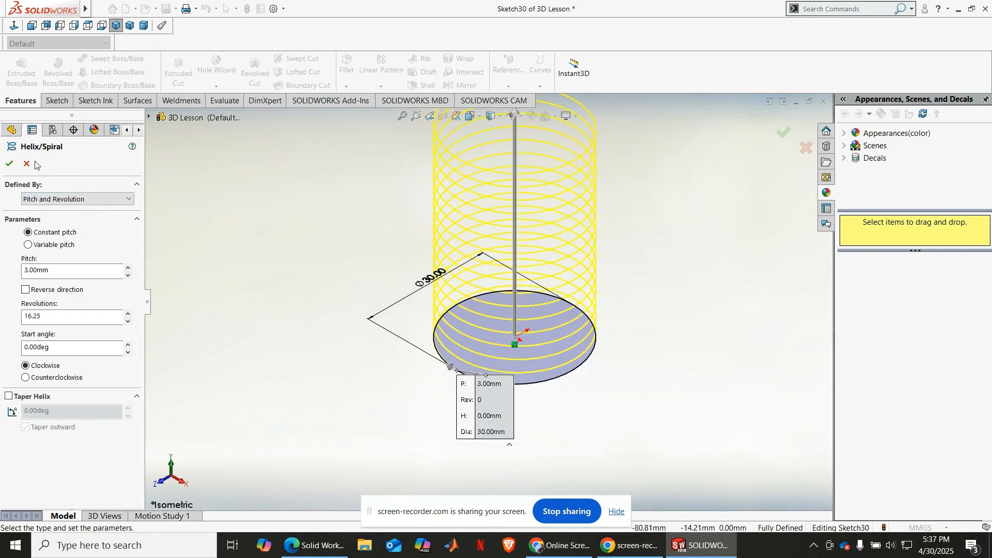
click(9, 163)
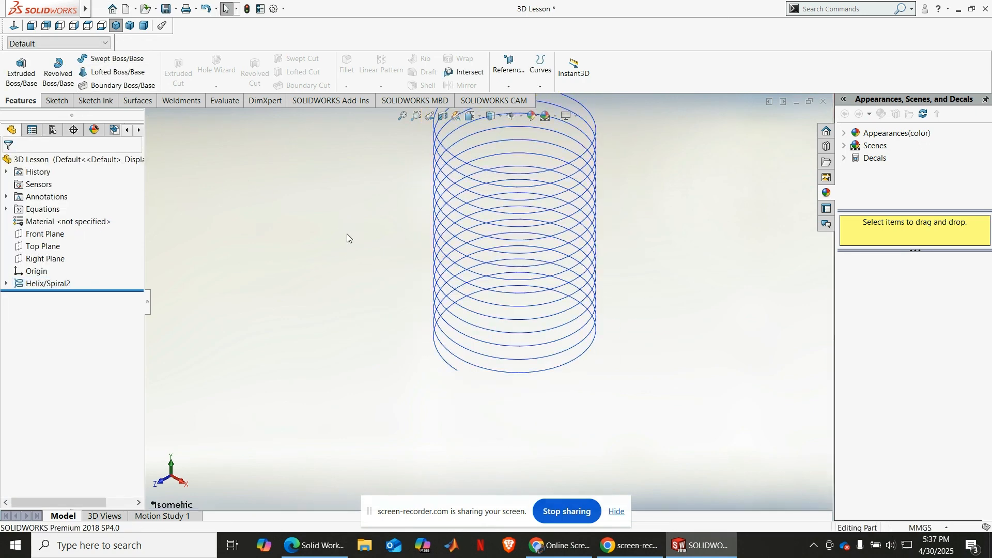
Step: Set up a swept boss with a circular profile 2 mm in diameter along the helix
click(401, 119)
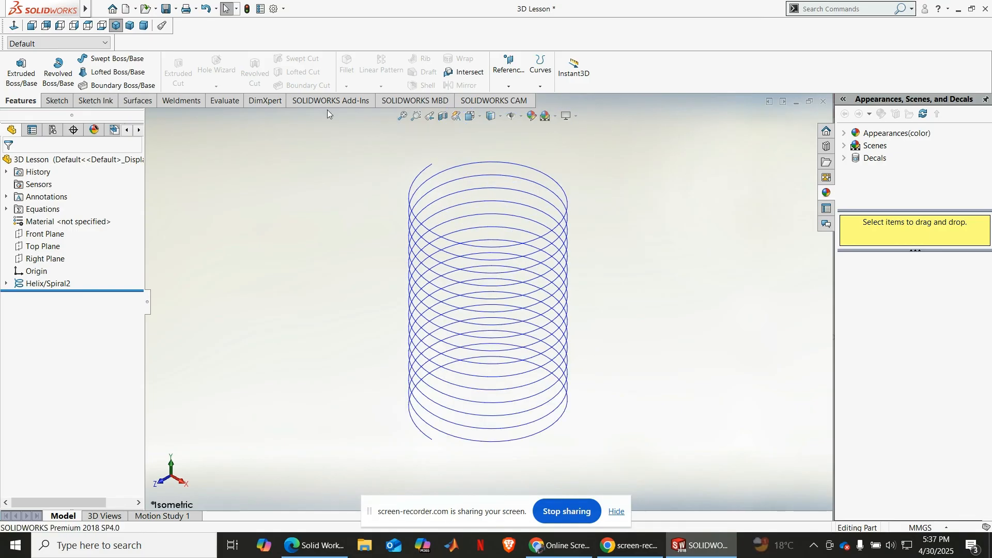
click(117, 59)
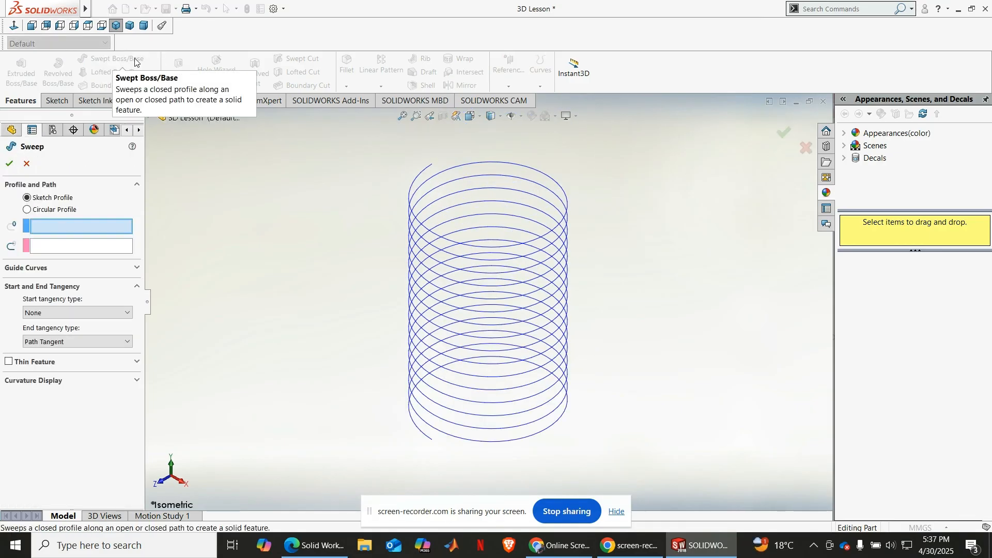
click(52, 211)
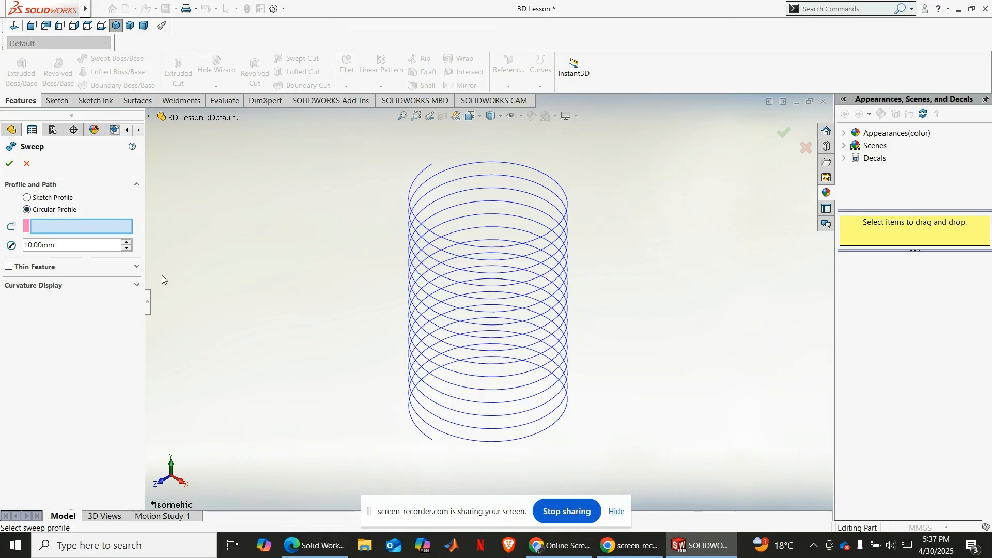
click(431, 439)
click(408, 413)
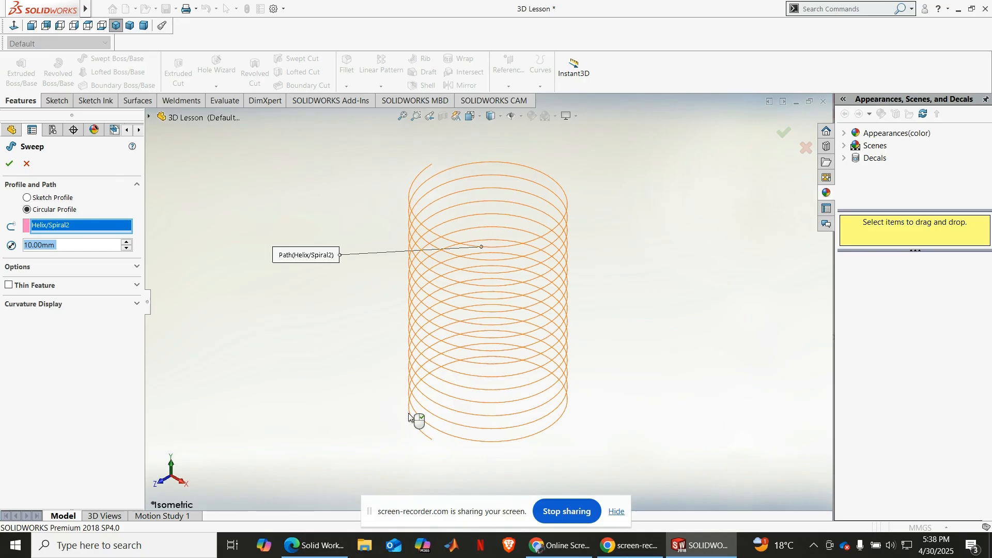
click(79, 243)
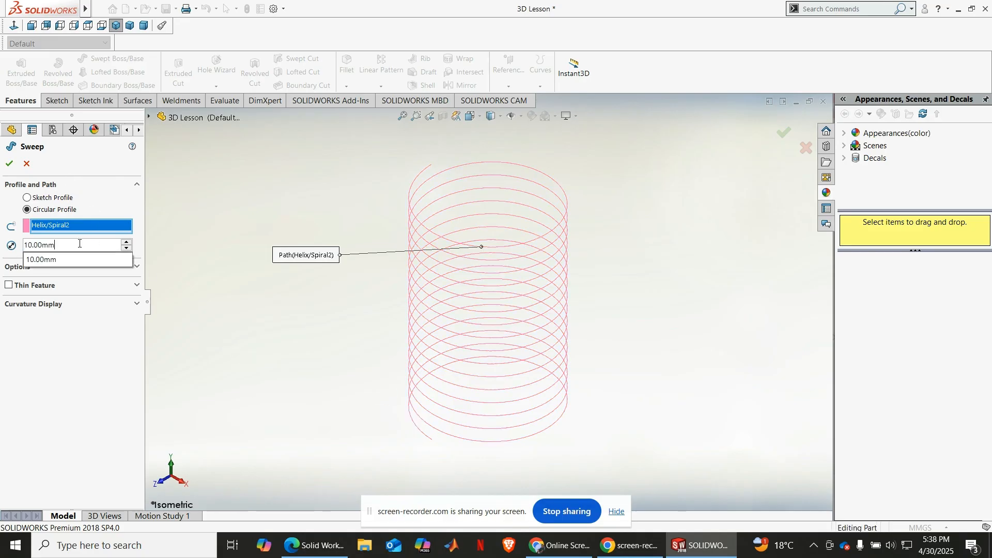
double_click(79, 244)
text(2)
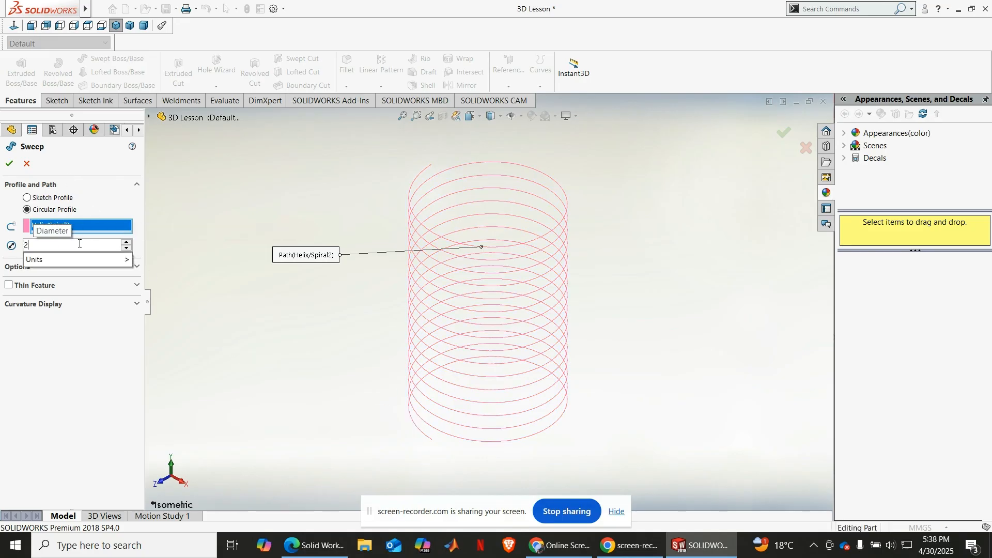
key(Return)
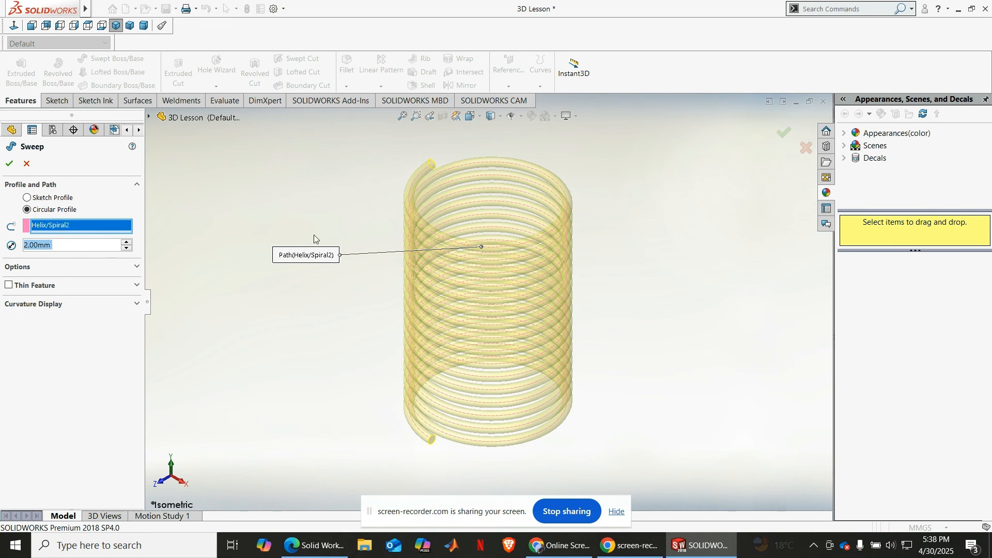
Step: Examine the spring's sweep preview, checking the coil spacing and the round profile at the helix ends
scroll(438, 259, down, 1)
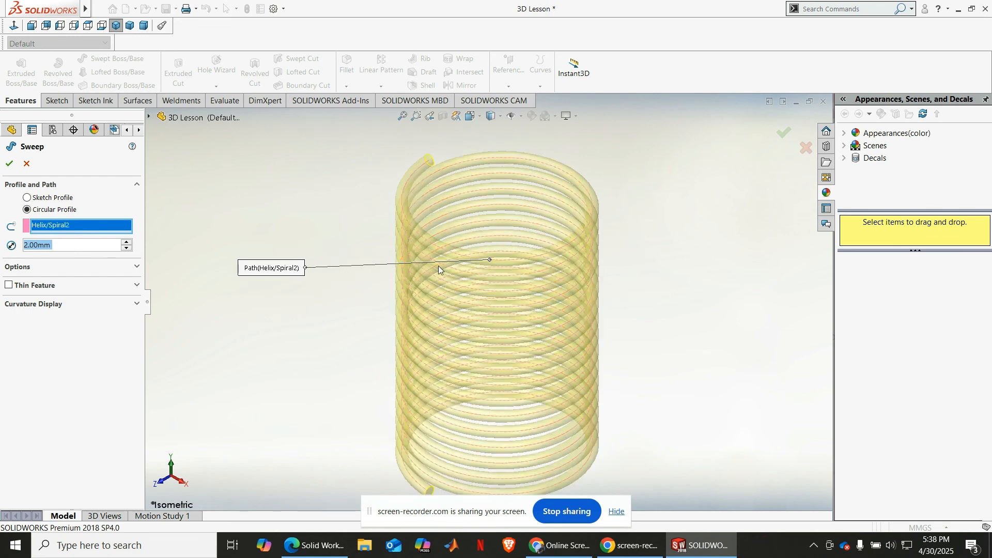
scroll(387, 389, up, 2)
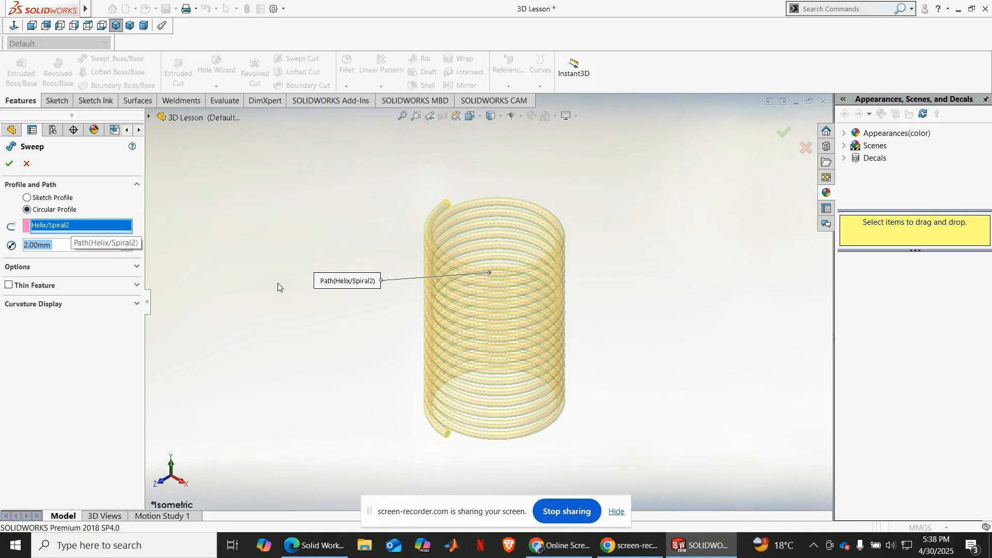
scroll(467, 435, down, 3)
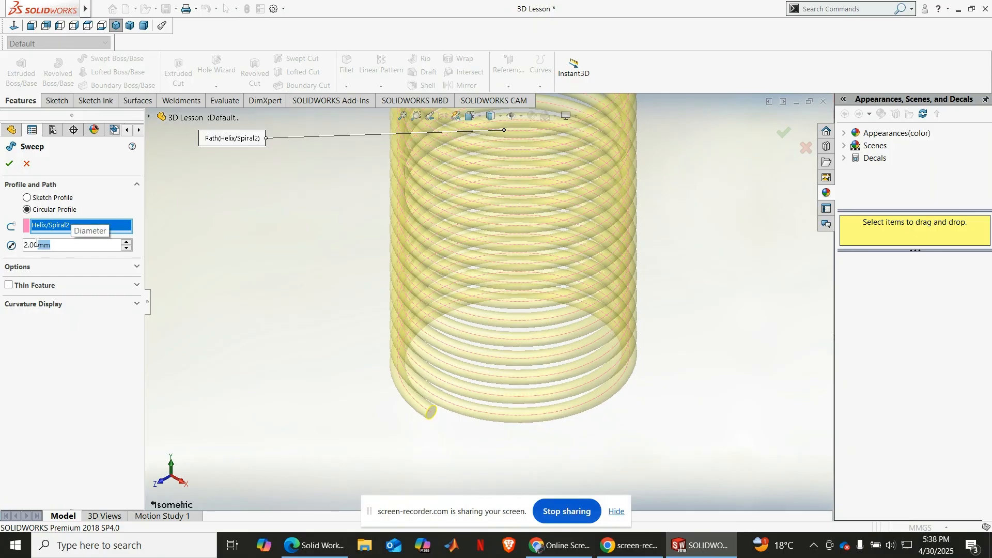
scroll(412, 400, down, 2)
scroll(448, 405, down, 2)
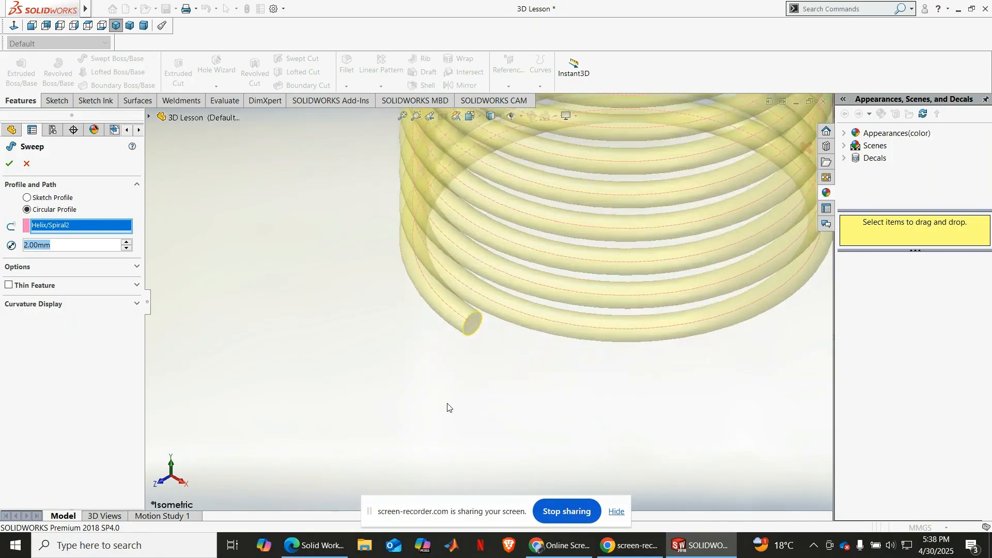
middle_drag(483, 347, 484, 314)
scroll(485, 315, up, 2)
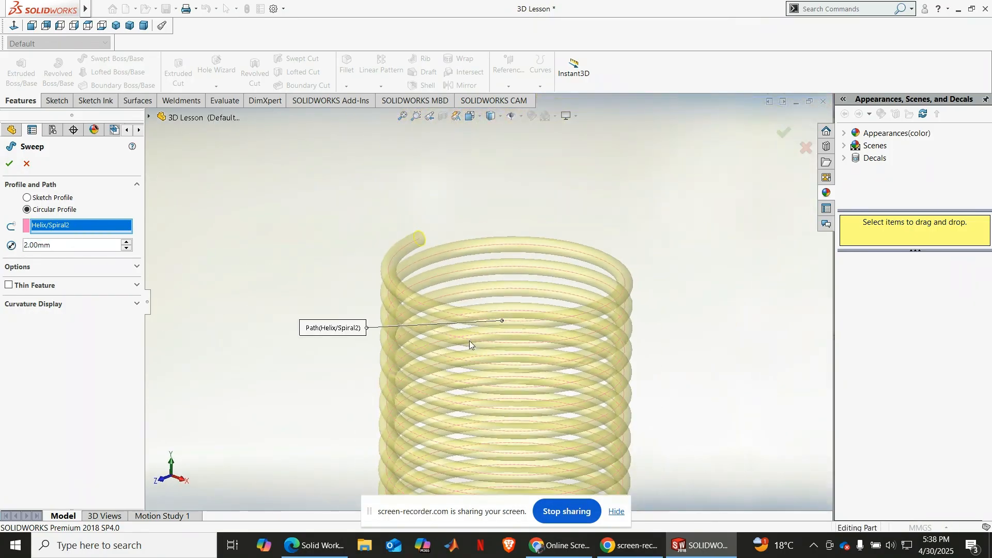
scroll(465, 323, up, 3)
scroll(503, 420, up, 1)
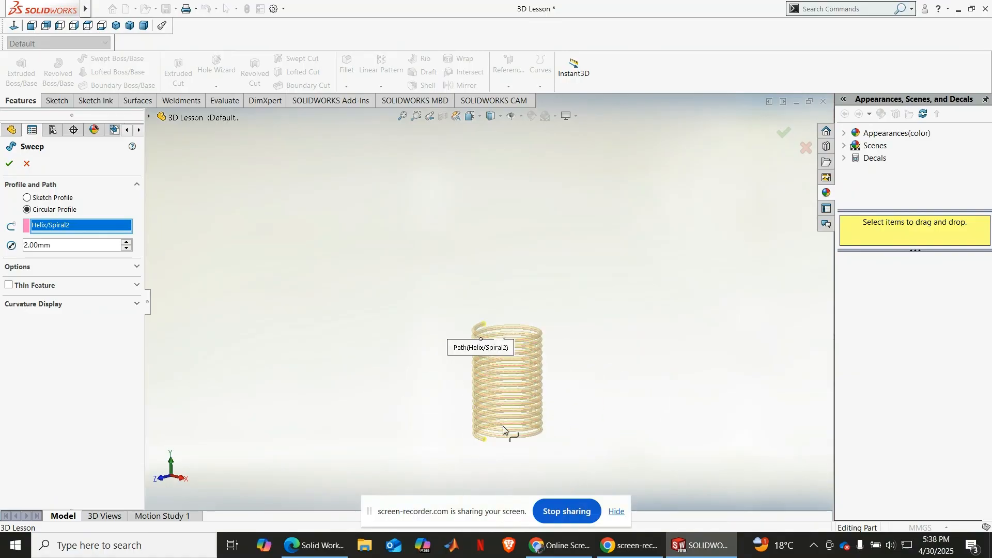
scroll(448, 367, down, 3)
scroll(478, 371, down, 2)
scroll(478, 370, down, 1)
middle_drag(507, 373, 507, 372)
scroll(510, 373, up, 2)
scroll(582, 399, down, 5)
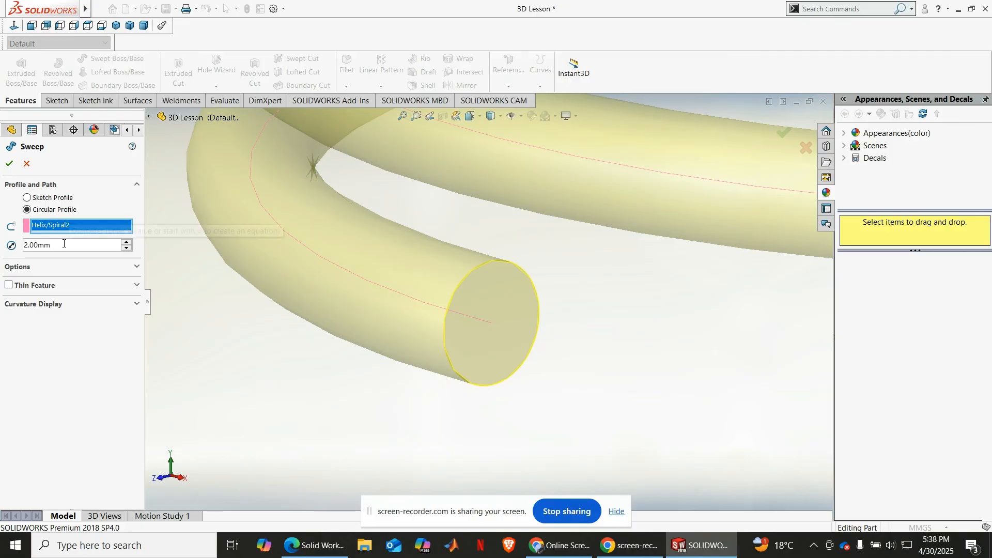
Step: Try the Thin Feature option on the helical sweep with a one-direction 1 mm wall, and switch it off again
click(10, 286)
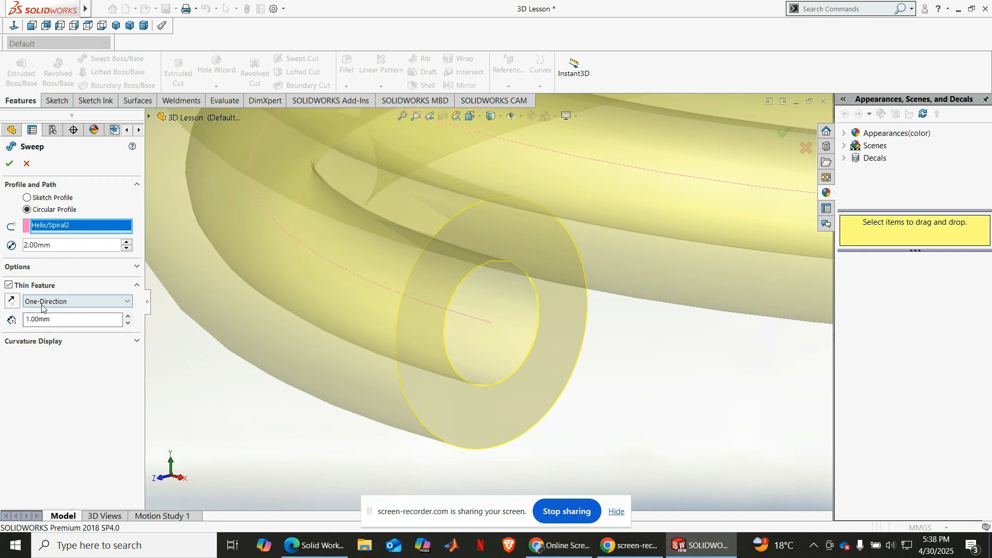
click(10, 286)
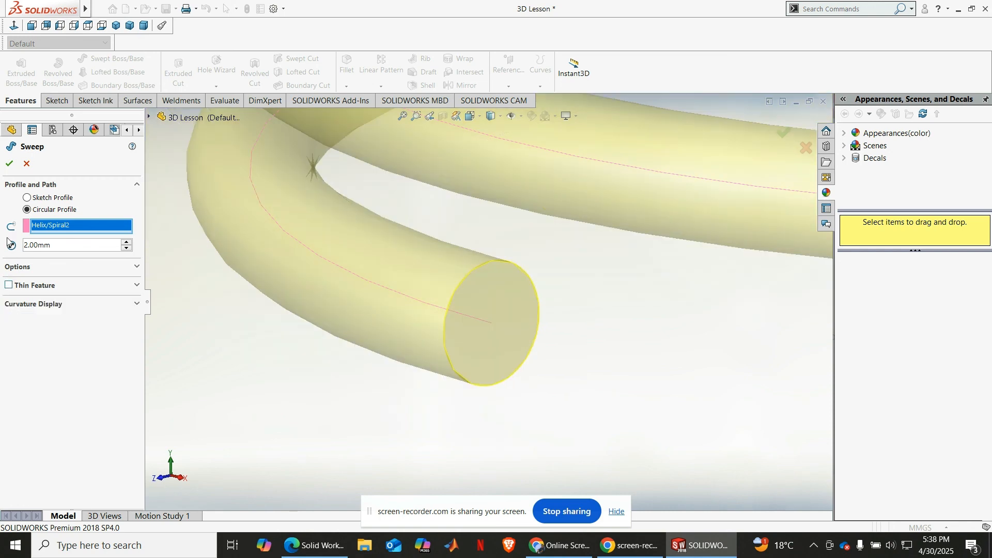
Step: Complete the 2 mm circular-profile sweep of the spring and hide its helix curve
click(9, 164)
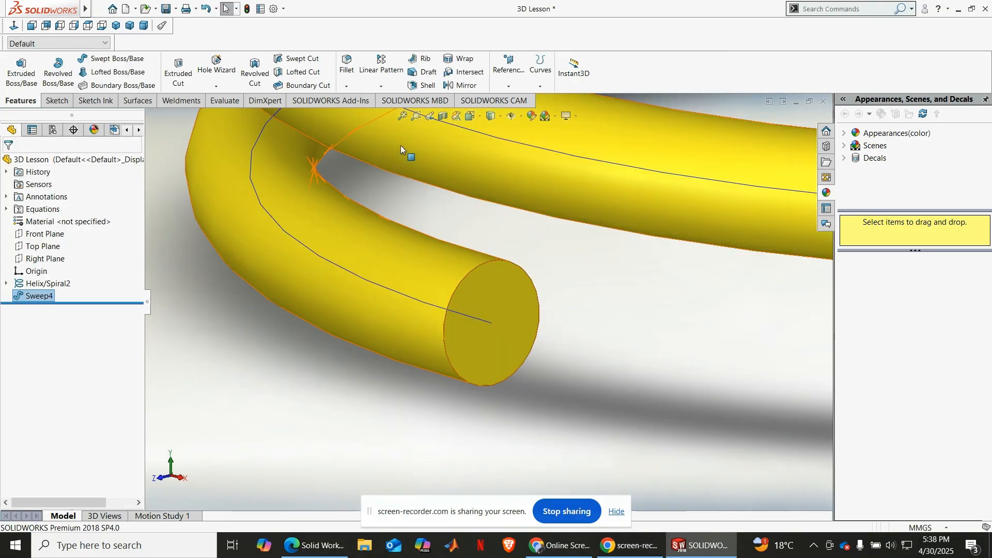
click(400, 118)
click(659, 265)
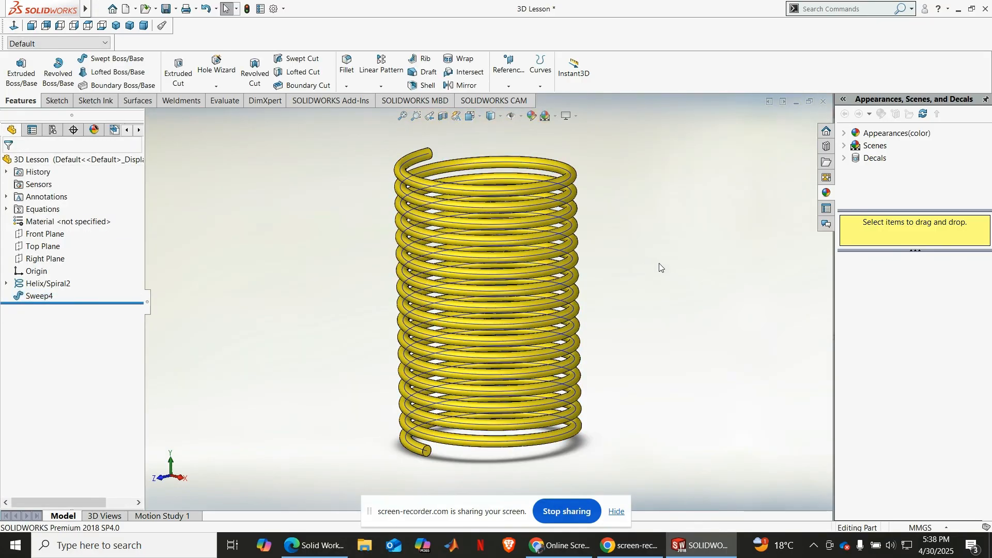
click(7, 282)
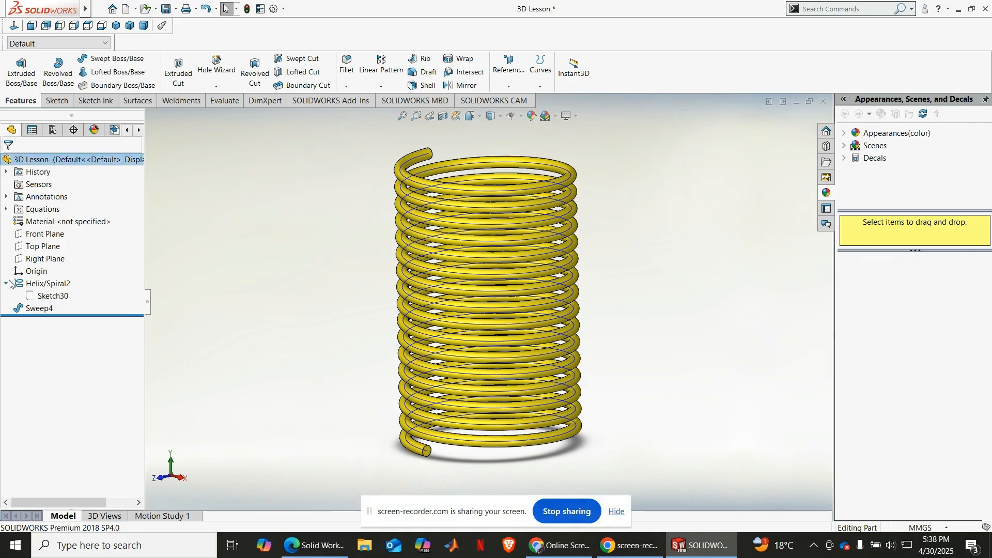
click(44, 294)
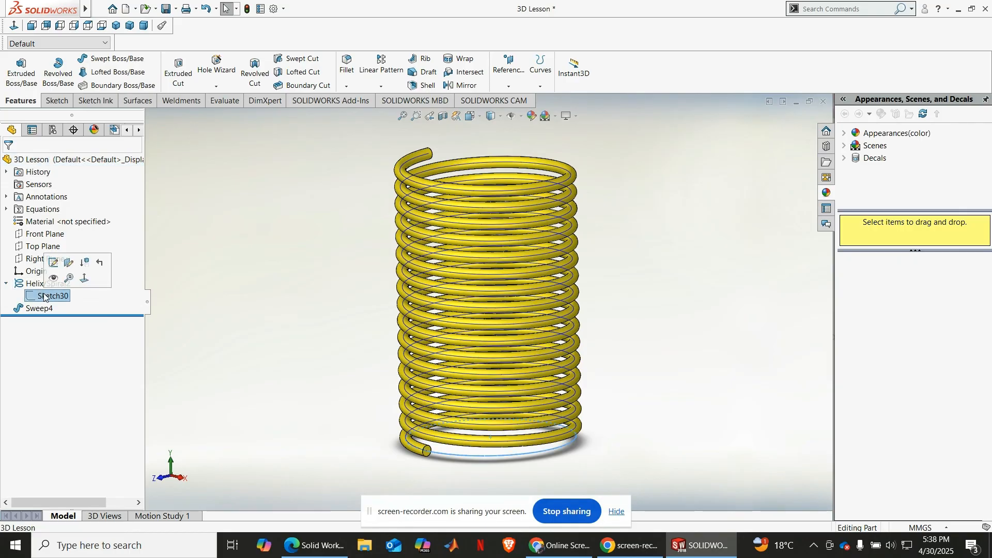
click(47, 283)
click(52, 266)
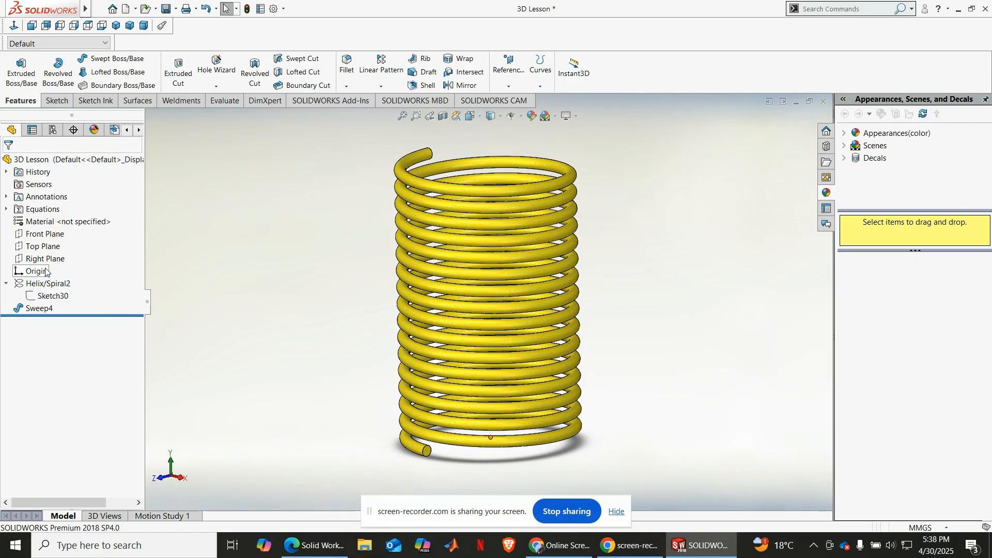
Step: Examine the finished spring from a rotated angle and in the dimetric and isometric views
middle_drag(628, 234, 634, 253)
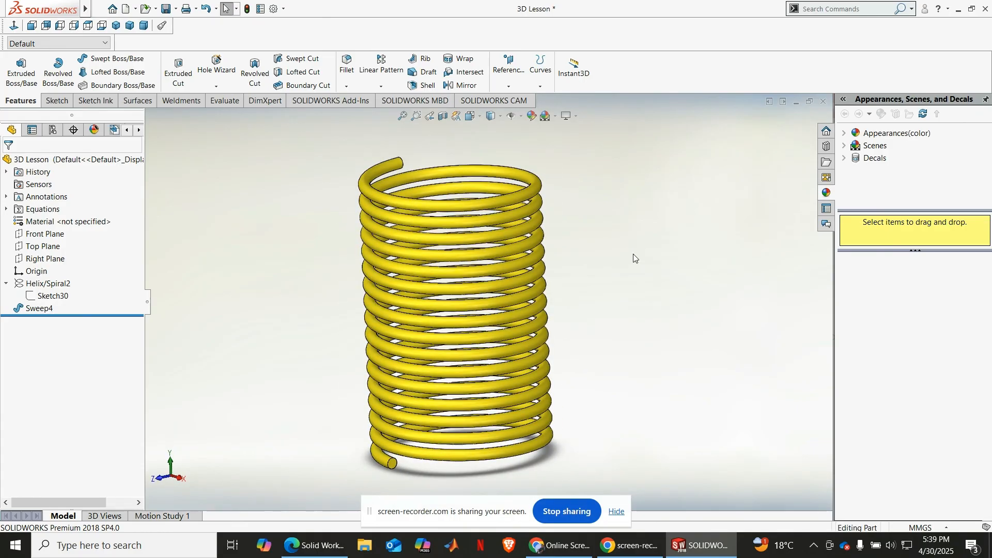
click(129, 28)
click(143, 26)
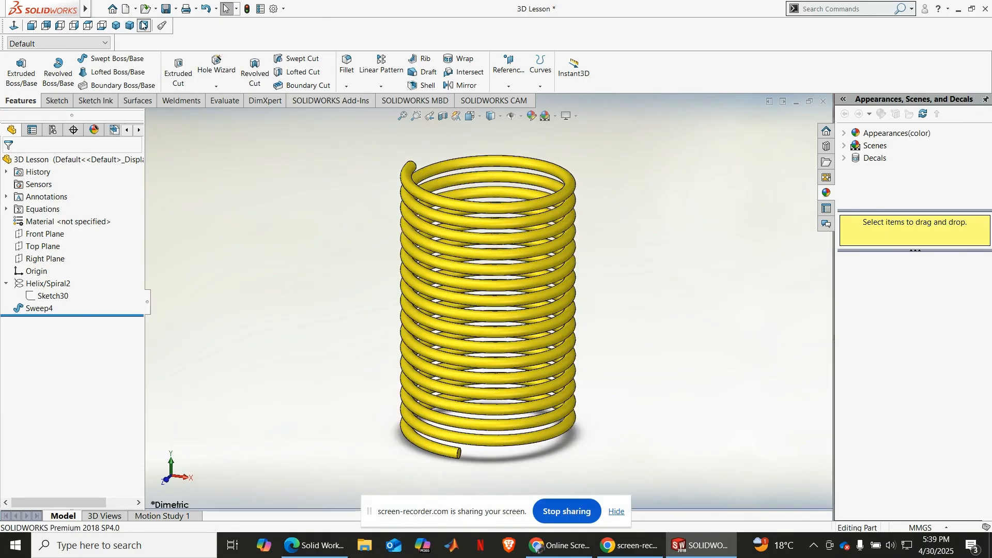
click(116, 26)
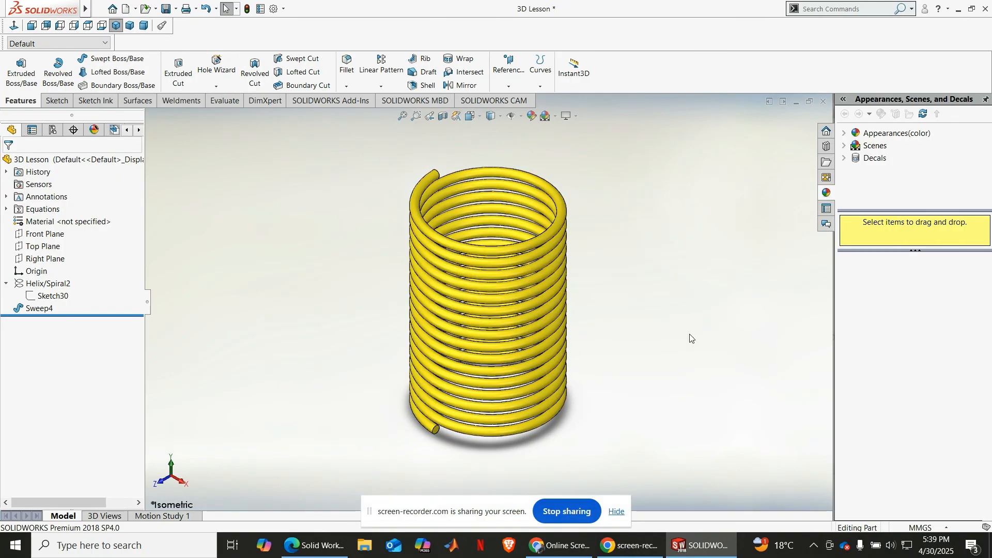
scroll(691, 338, down, 3)
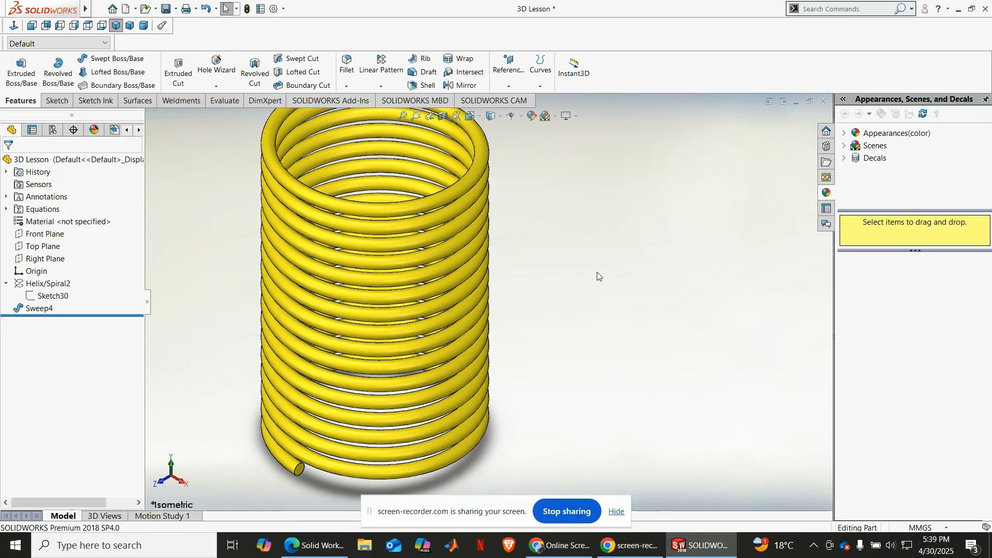
scroll(595, 276, up, 5)
scroll(537, 226, down, 2)
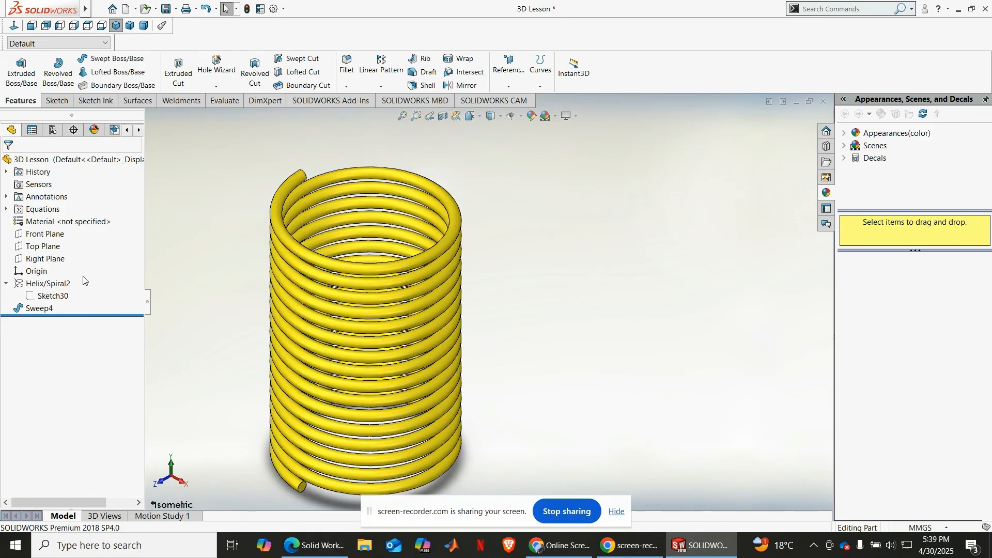
Step: Delete the helix together with its dependent sweep, and delete the remaining circle sketch
right_click(55, 283)
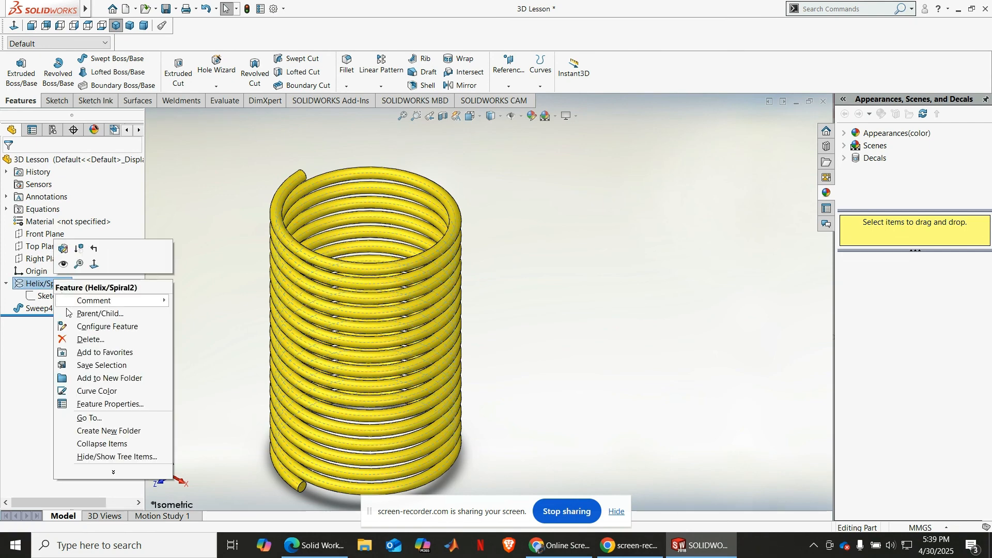
click(79, 337)
key(Return)
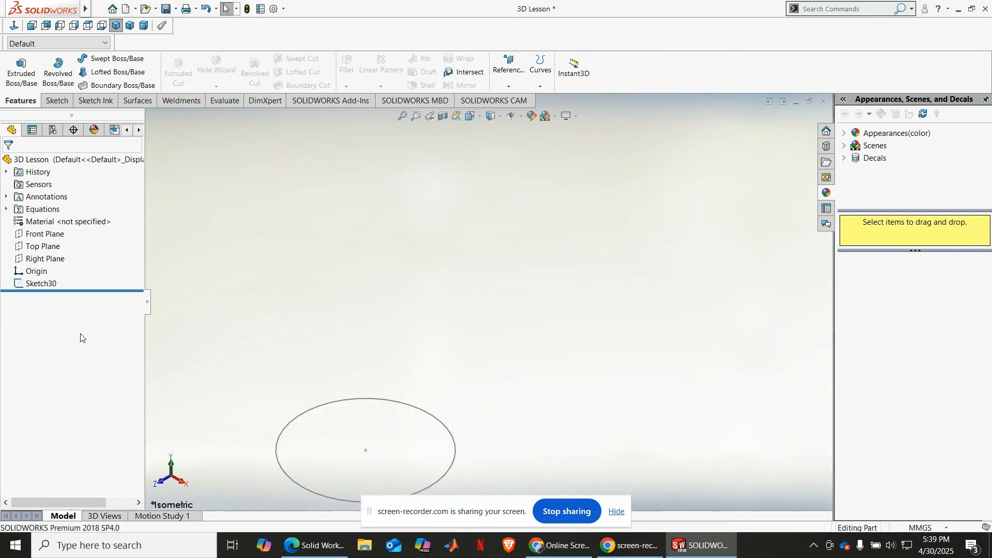
right_click(41, 284)
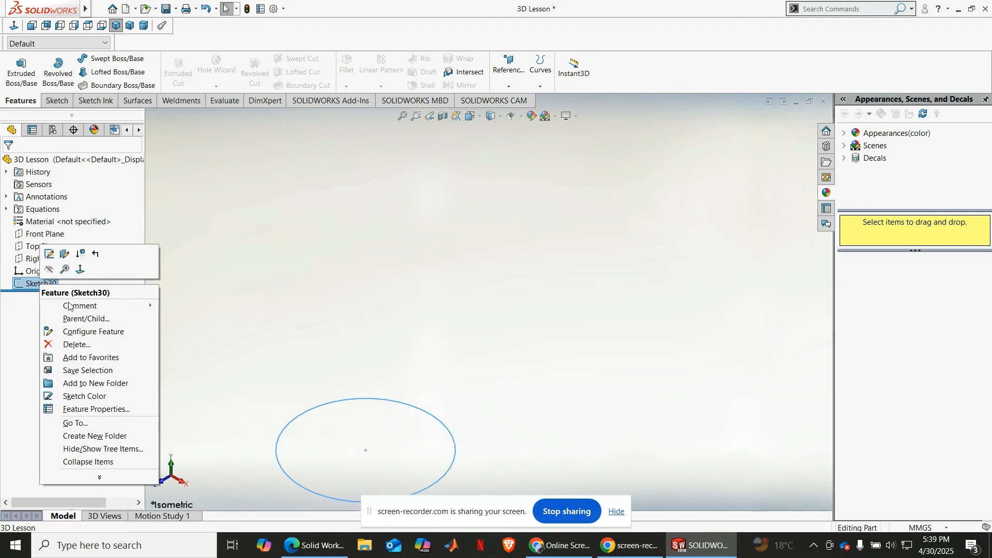
click(77, 345)
key(Return)
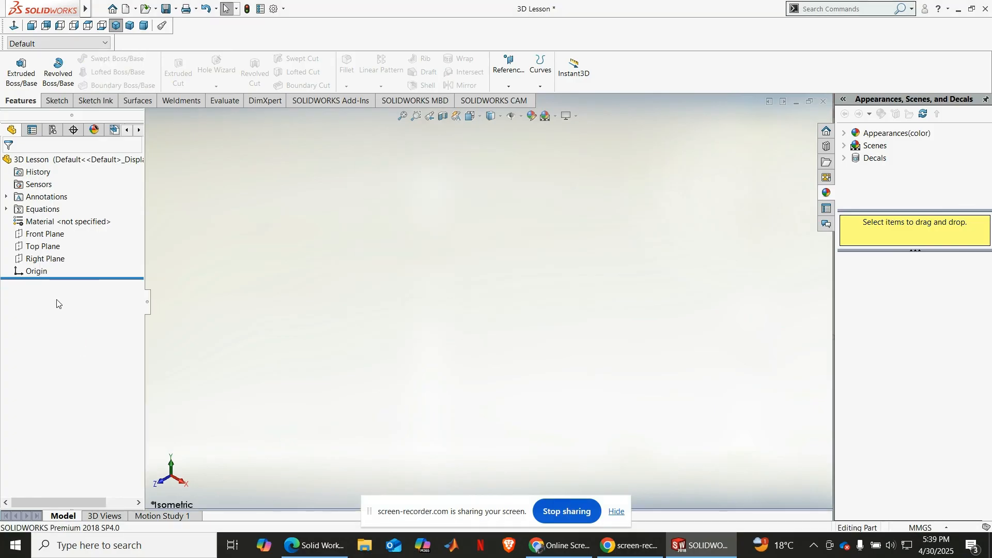
Step: Sketch a circle about 24 mm in diameter on the Top Plane, centred on the origin
click(40, 246)
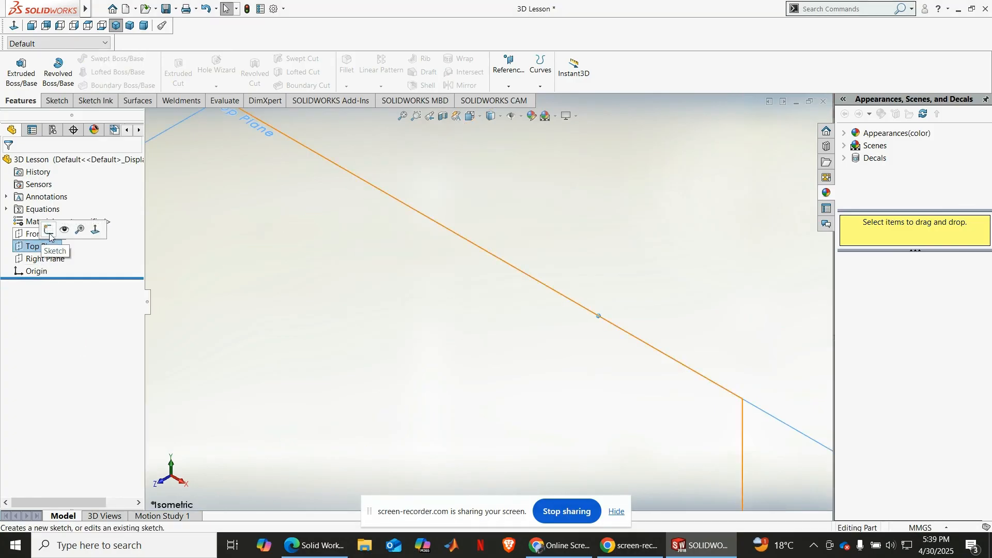
click(49, 231)
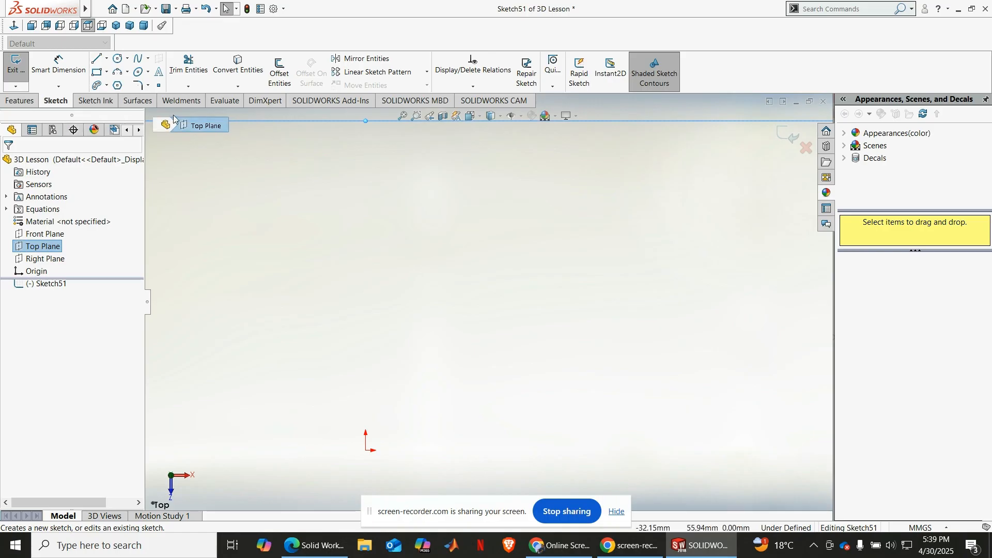
click(117, 59)
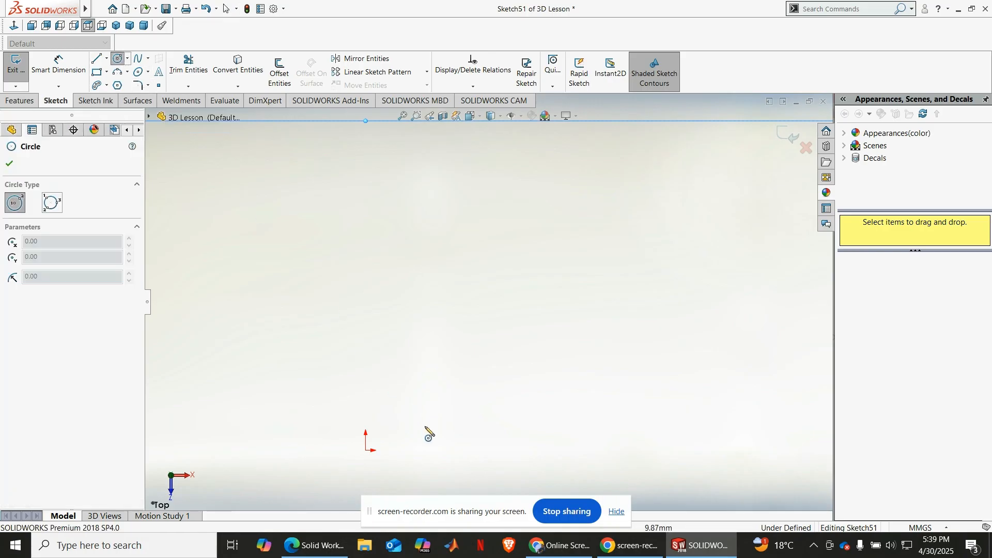
click(365, 449)
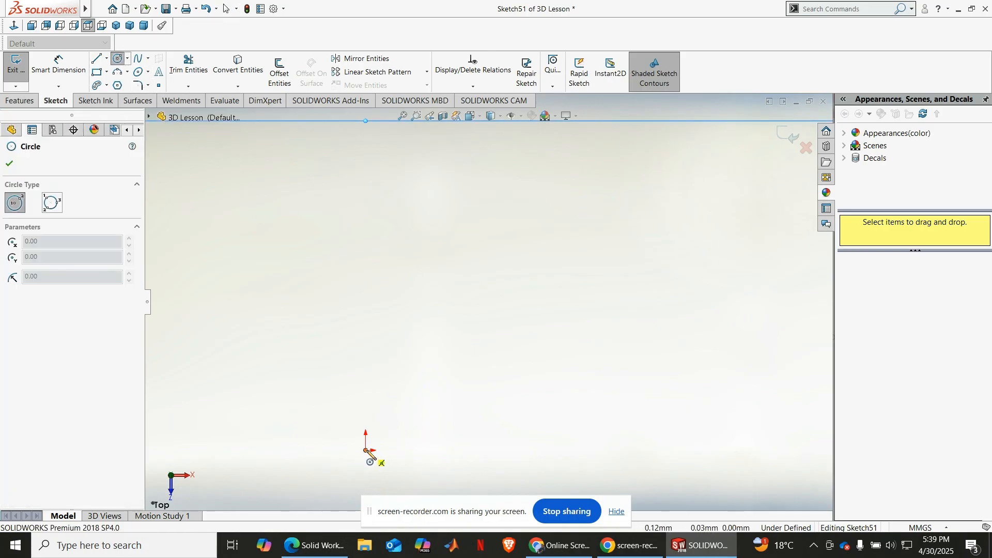
click(376, 377)
key(z)
key(z)
Step: Dimension the circle's diameter to 30 mm
click(61, 74)
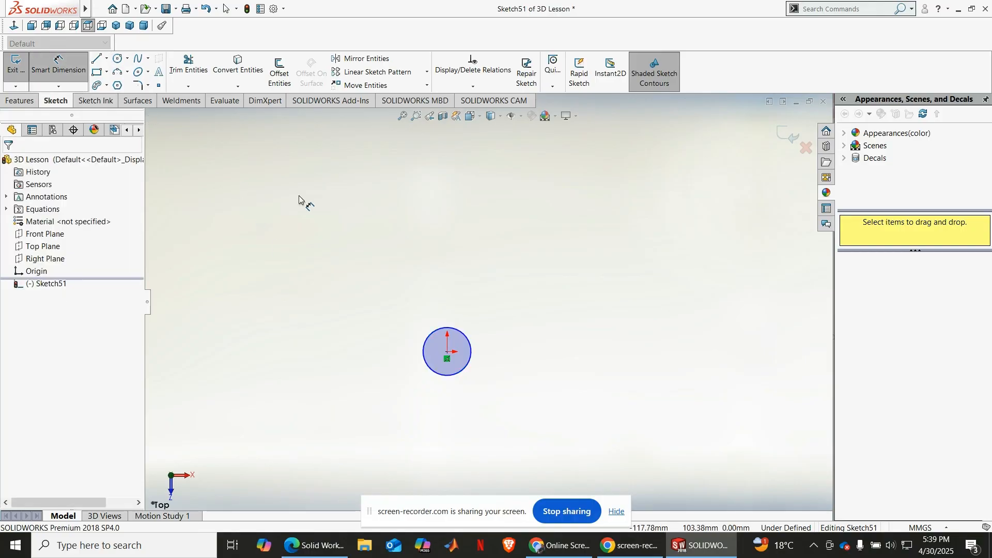
click(425, 350)
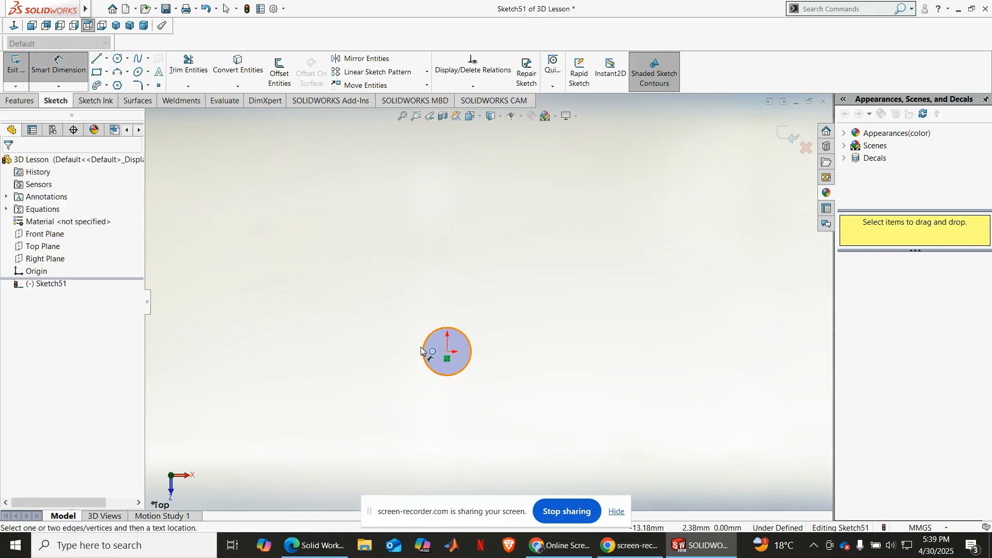
click(401, 335)
text(30)
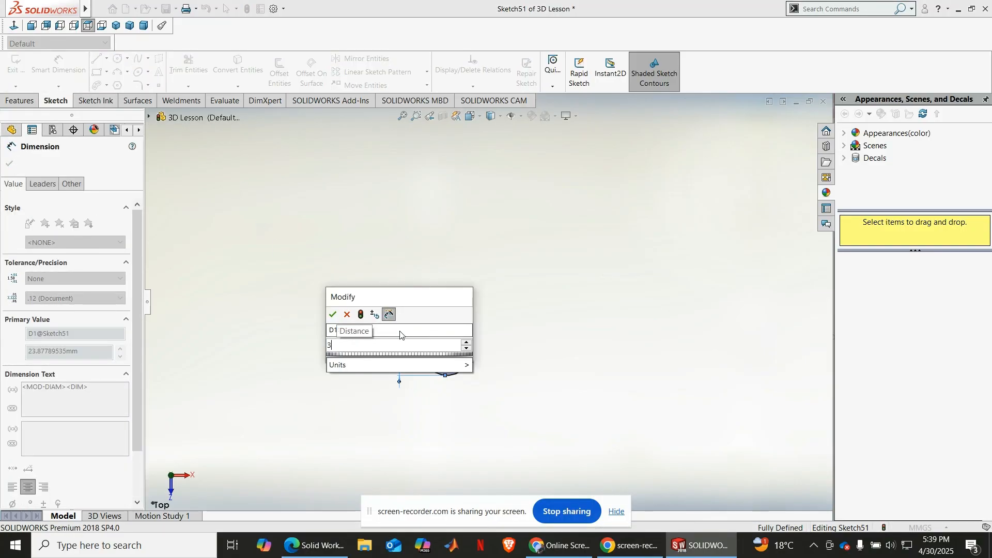
key(Return)
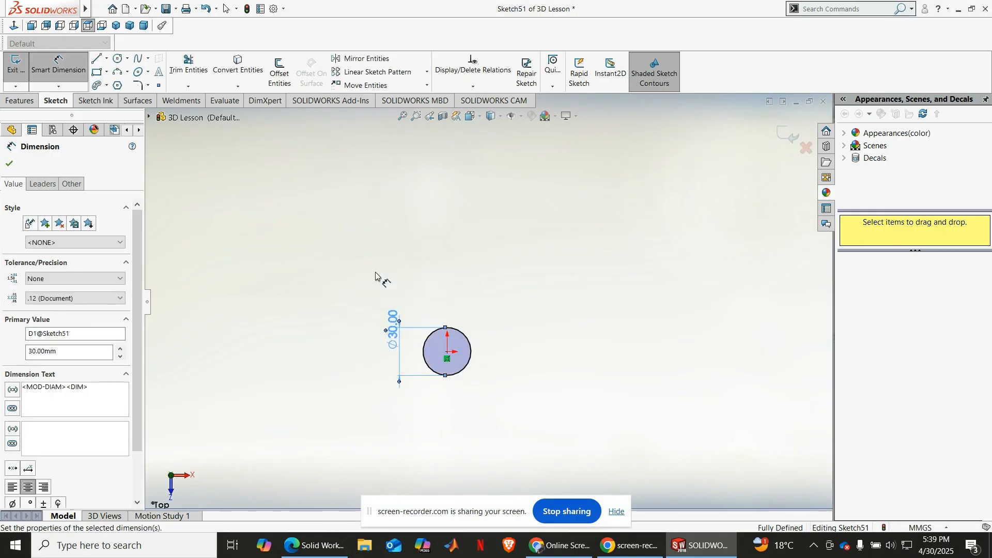
click(12, 163)
Step: Create a clockwise helix from the 30 mm circle with a constant 3 mm pitch, 16.25 revolutions and 0° start angle
click(19, 100)
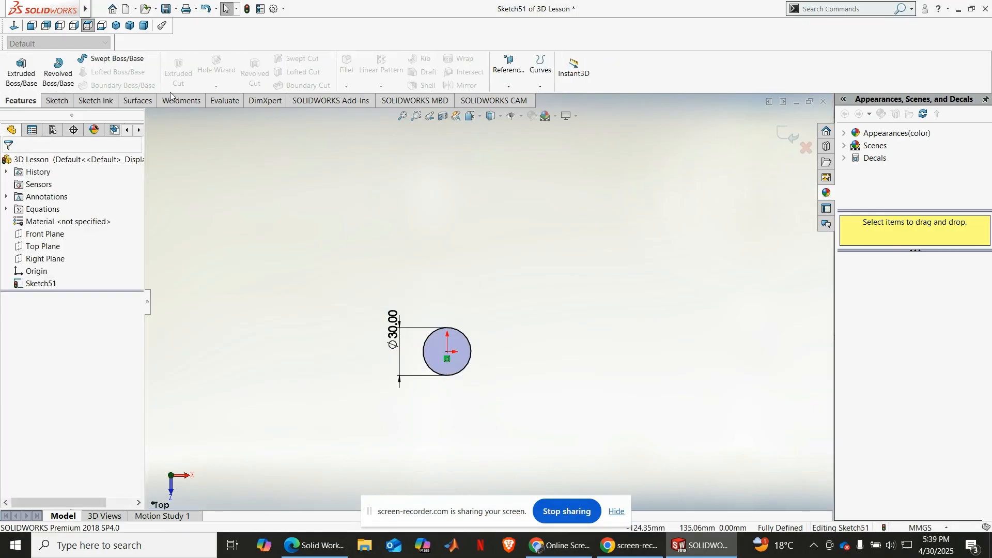
click(541, 86)
click(569, 100)
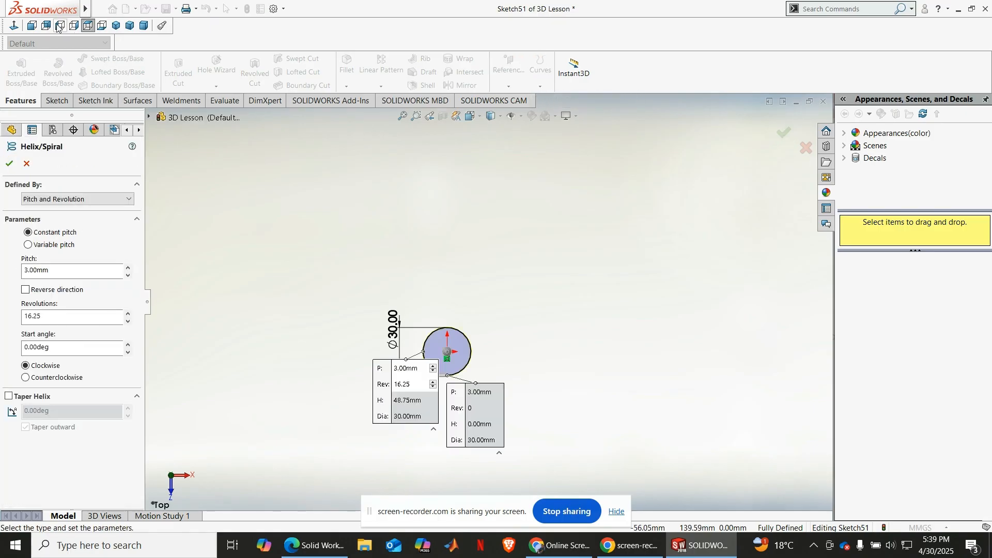
click(116, 26)
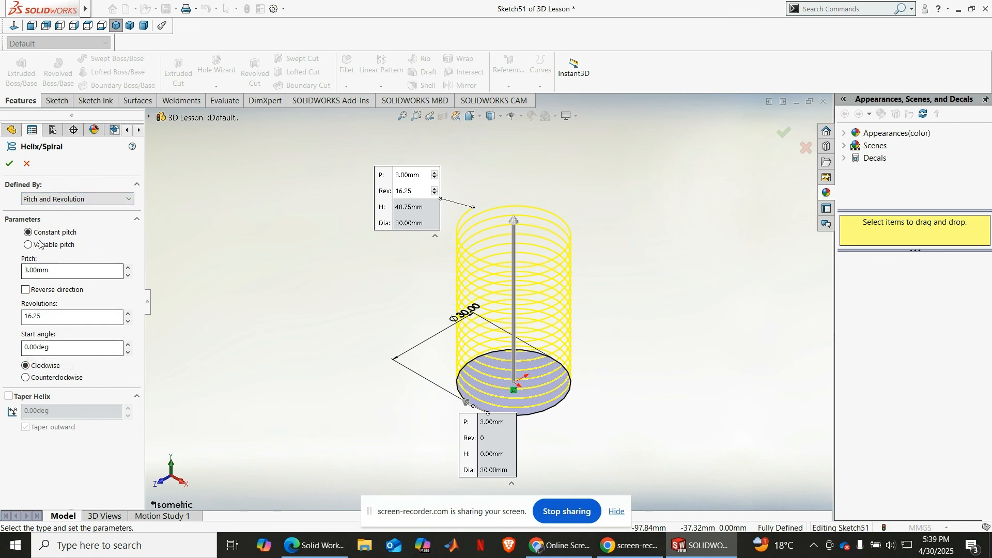
click(8, 165)
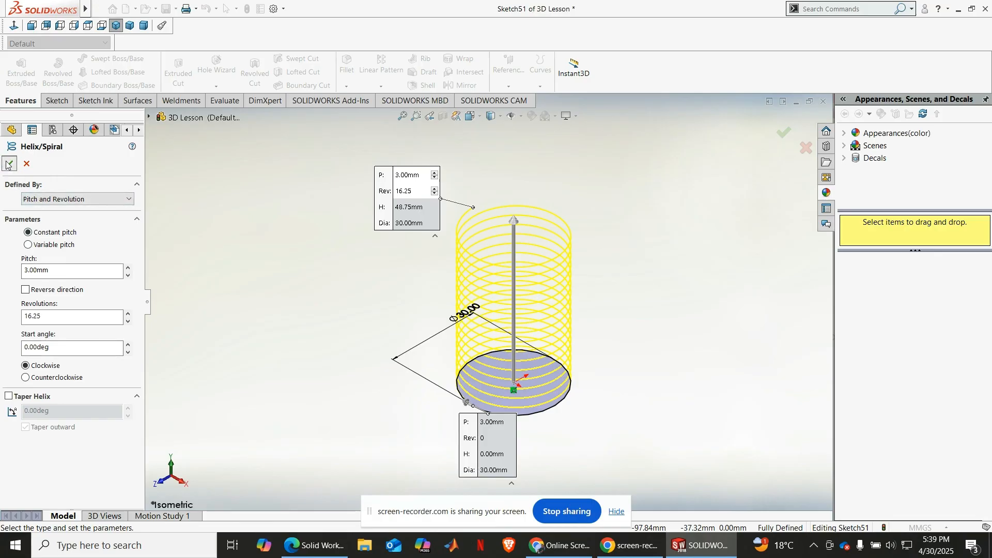
Step: Create a swept boss with a 2 mm diameter circular profile along the new helix, and hide the helix curve
click(403, 117)
scroll(591, 260, down, 2)
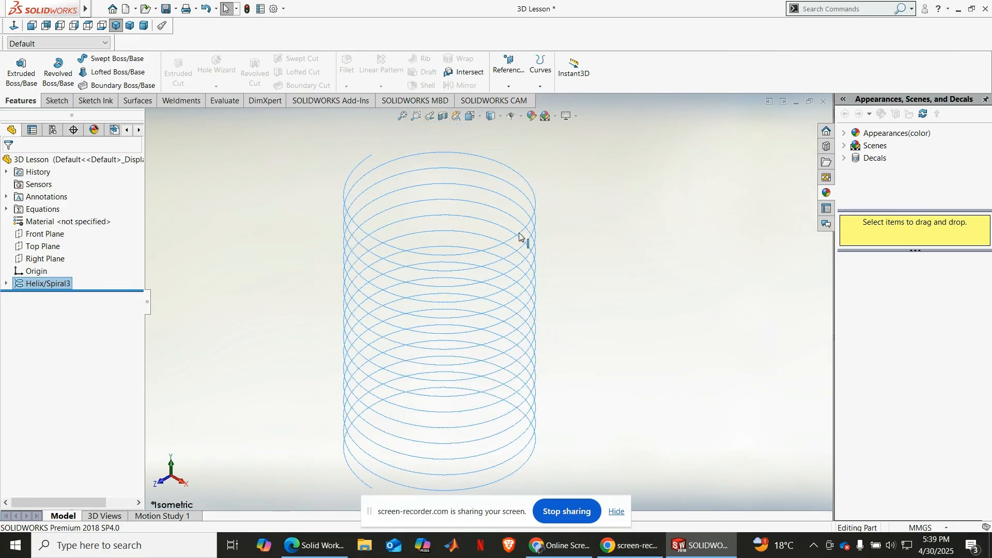
click(110, 58)
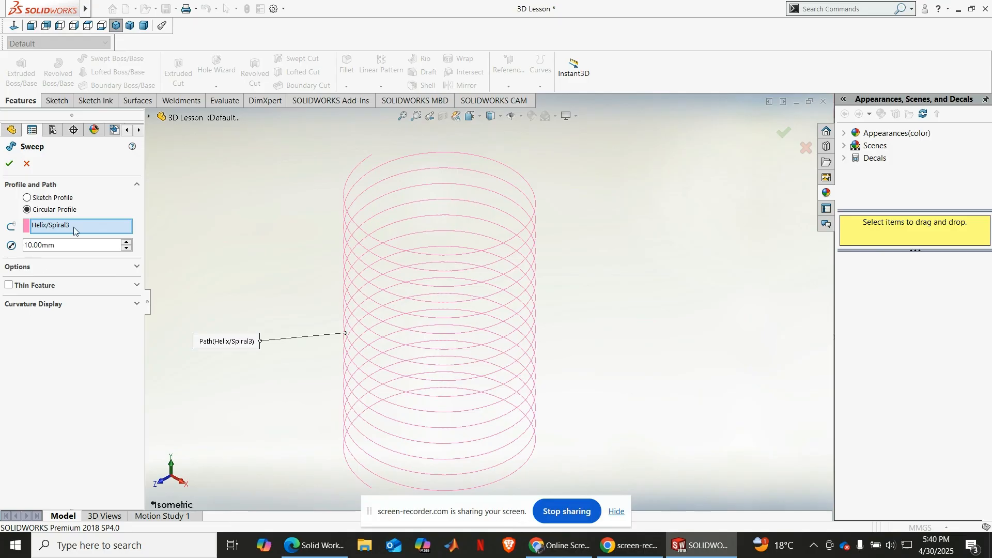
drag(54, 245, 22, 247)
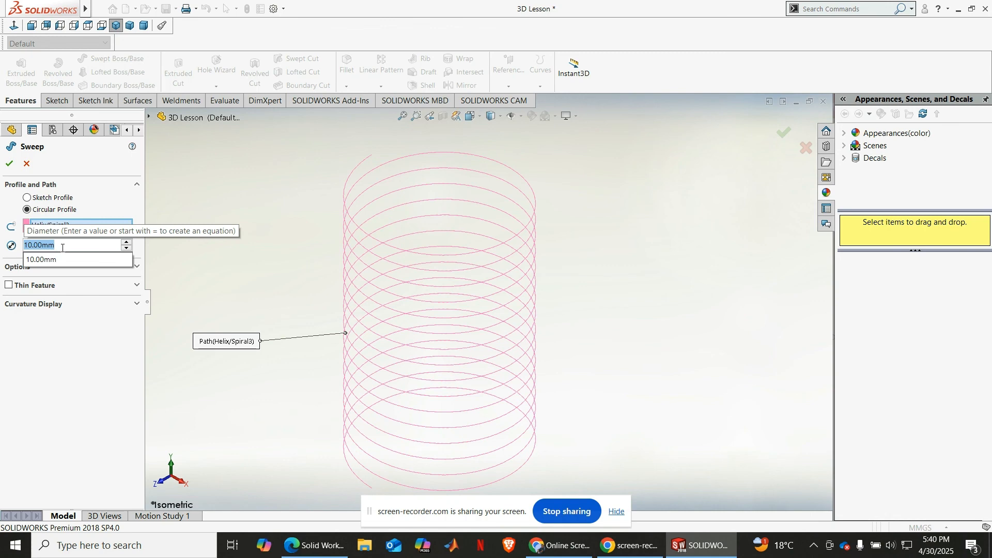
text(2)
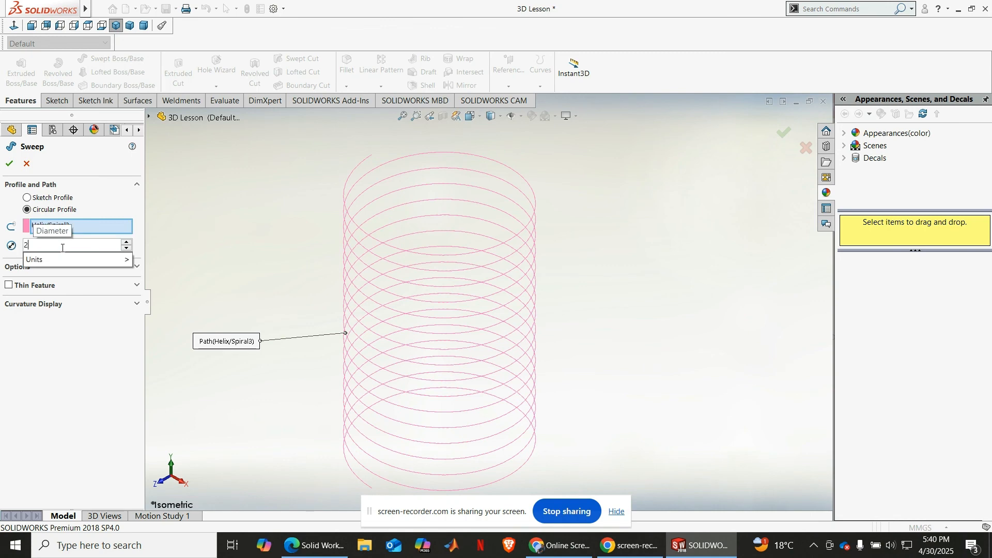
key(Return)
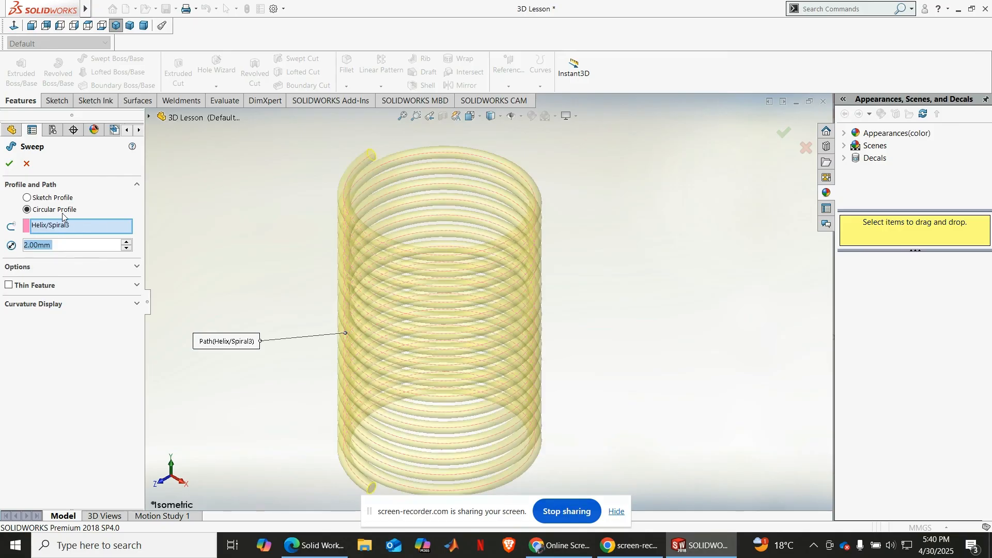
click(9, 164)
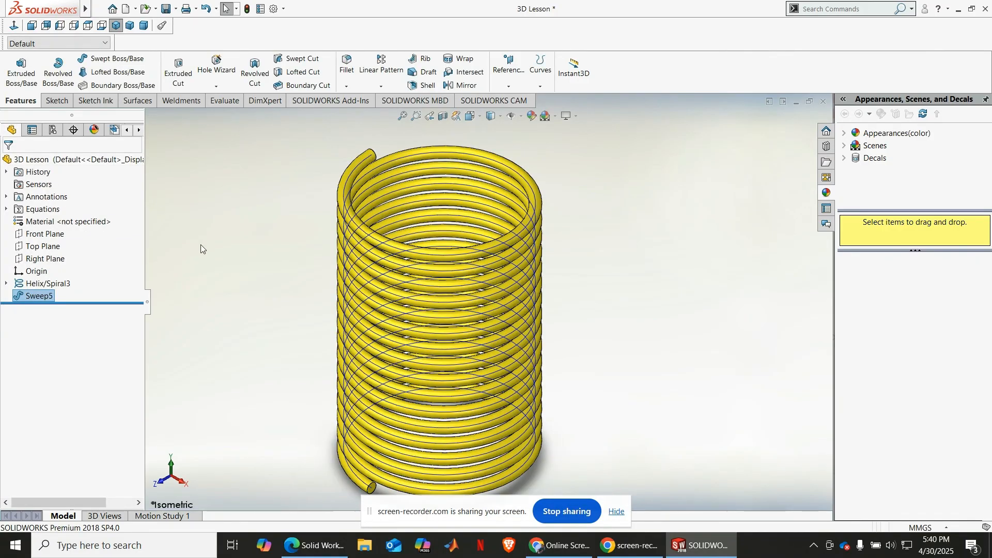
click(54, 284)
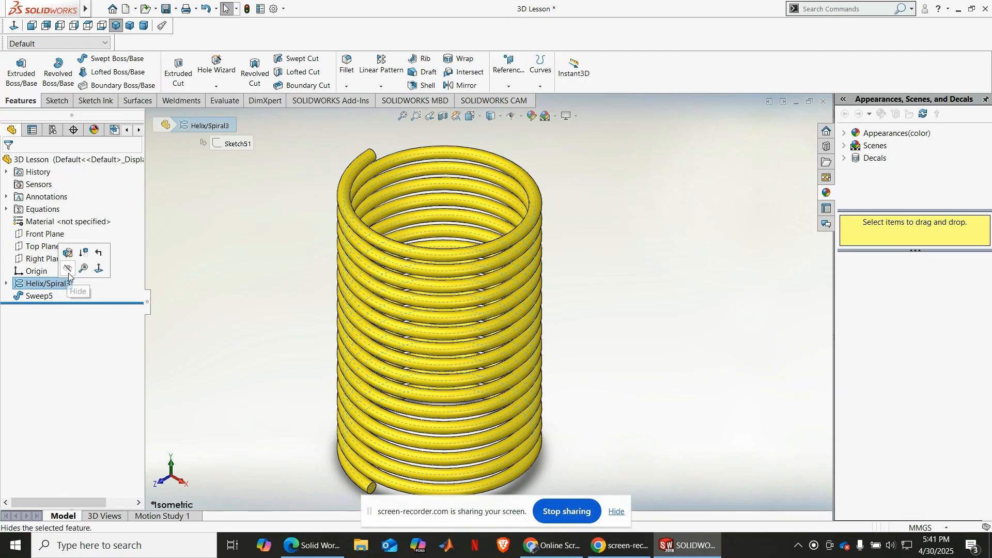
click(68, 268)
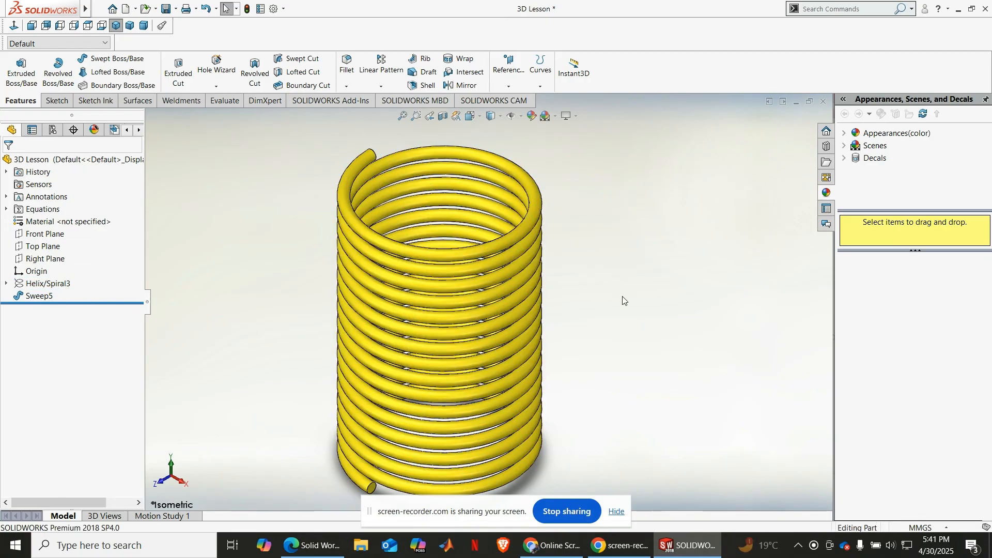
Step: Examine the rebuilt spring's coils and ends in the isometric view, from close up and as a whole
scroll(622, 297, up, 1)
scroll(537, 448, down, 1)
scroll(572, 169, up, 1)
scroll(566, 176, down, 1)
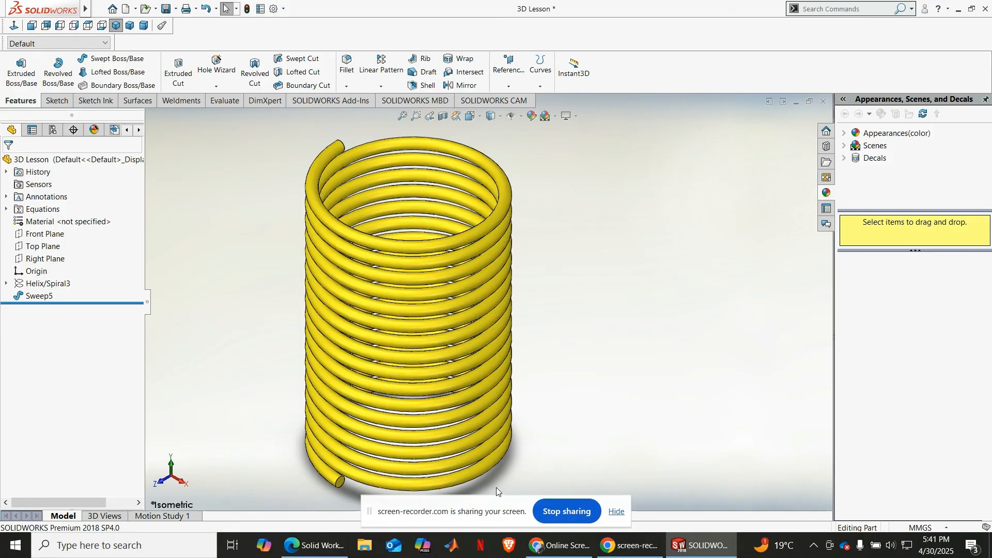
scroll(277, 457, up, 2)
scroll(362, 166, up, 1)
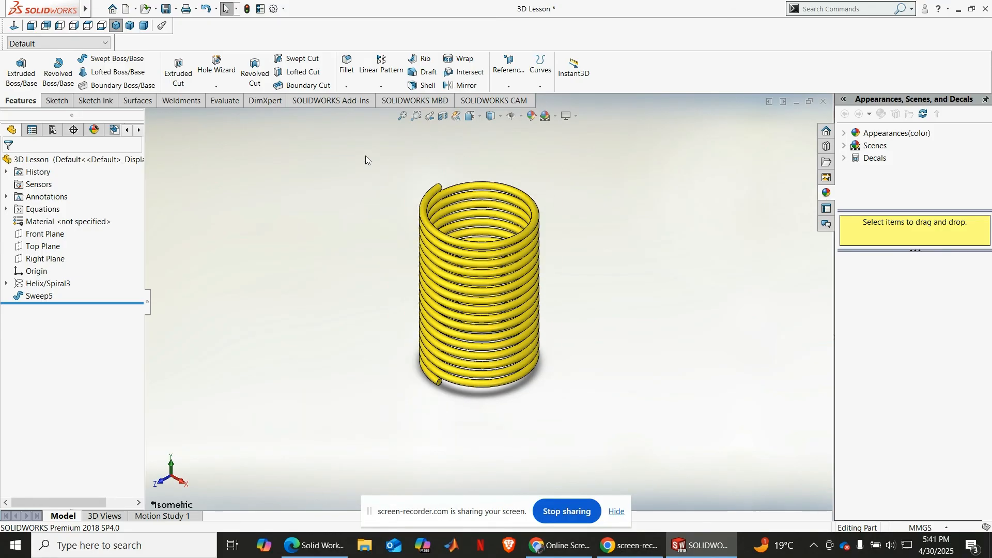
scroll(368, 163, down, 1)
scroll(449, 461, down, 1)
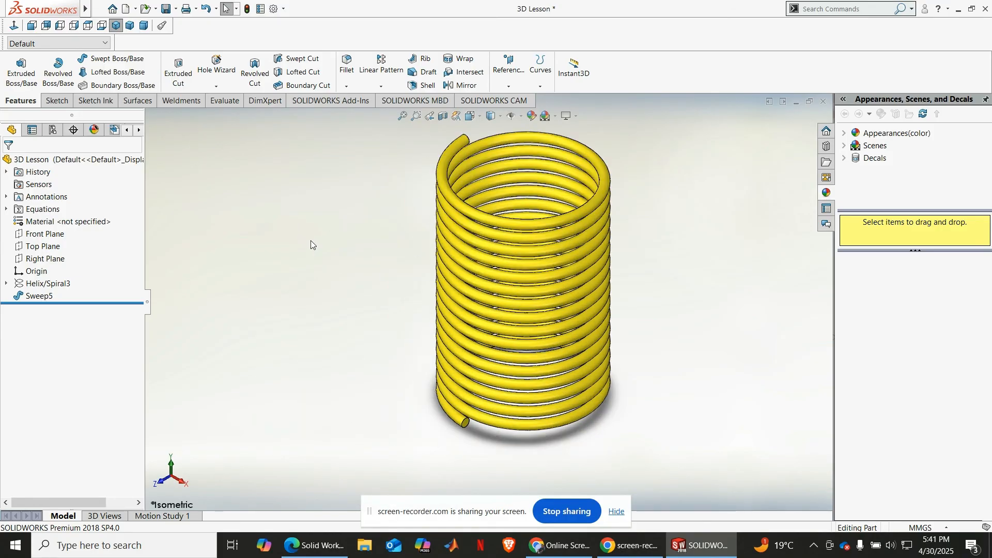